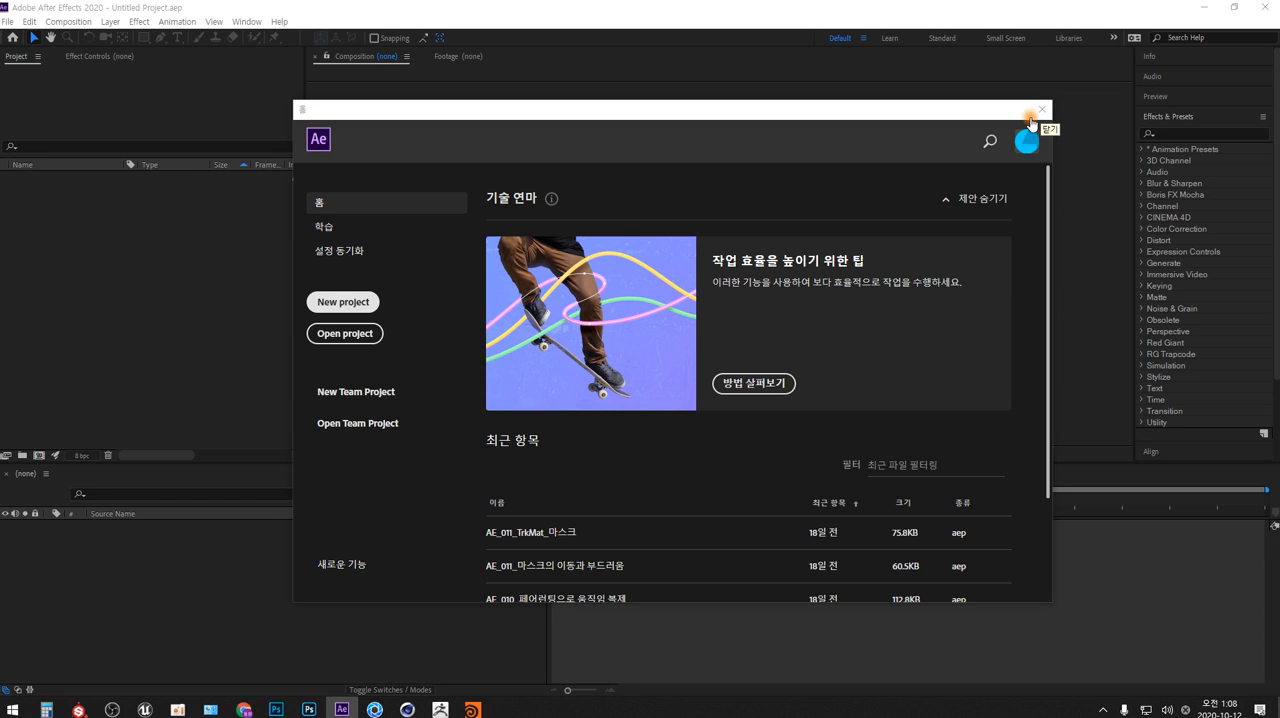
# Create a new composition with a frame rate of 30 fps and a duration of 0:00:10:00
pyautogui.click(1031, 112)
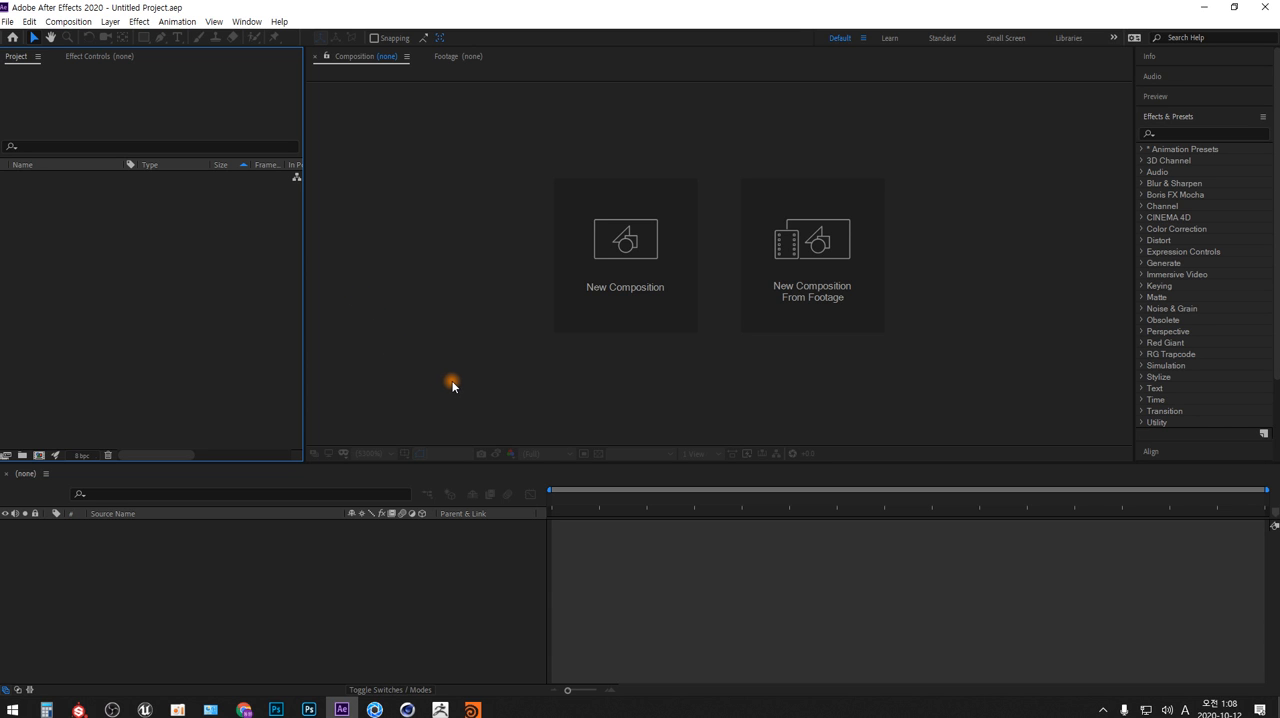
pyautogui.click(623, 243)
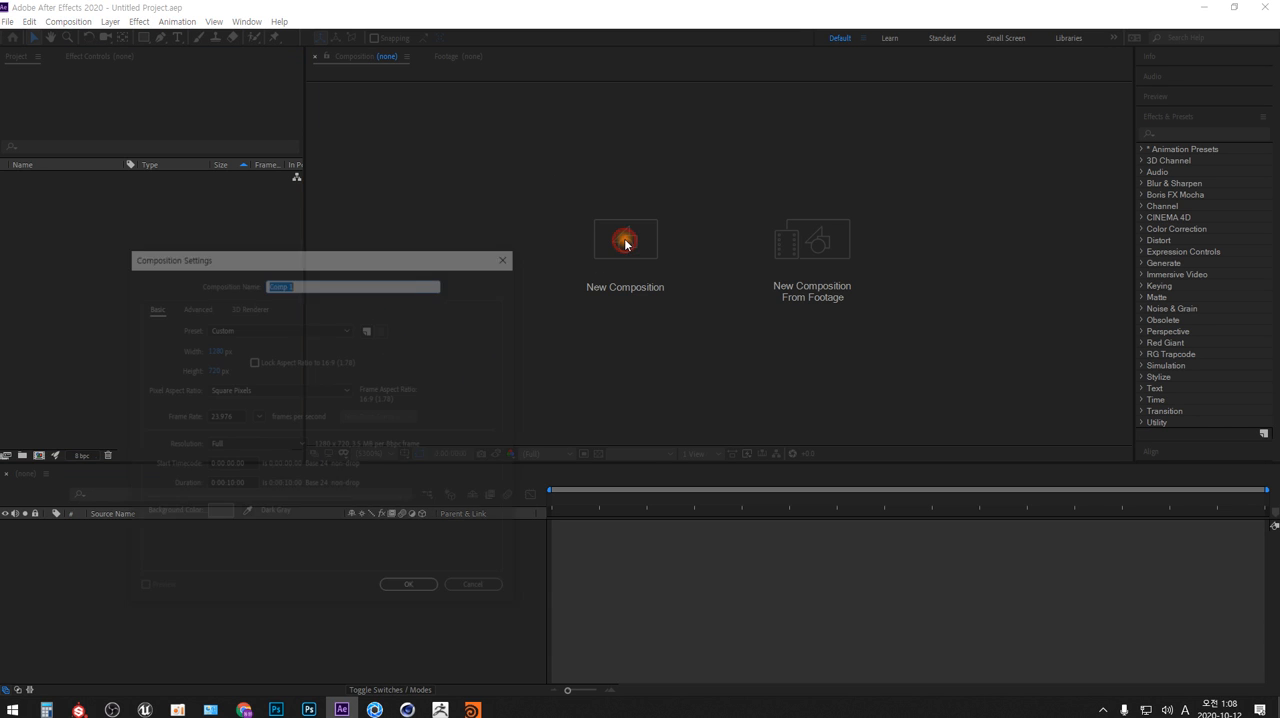
pyautogui.moveTo(431, 263); pyautogui.dragTo(757, 156)
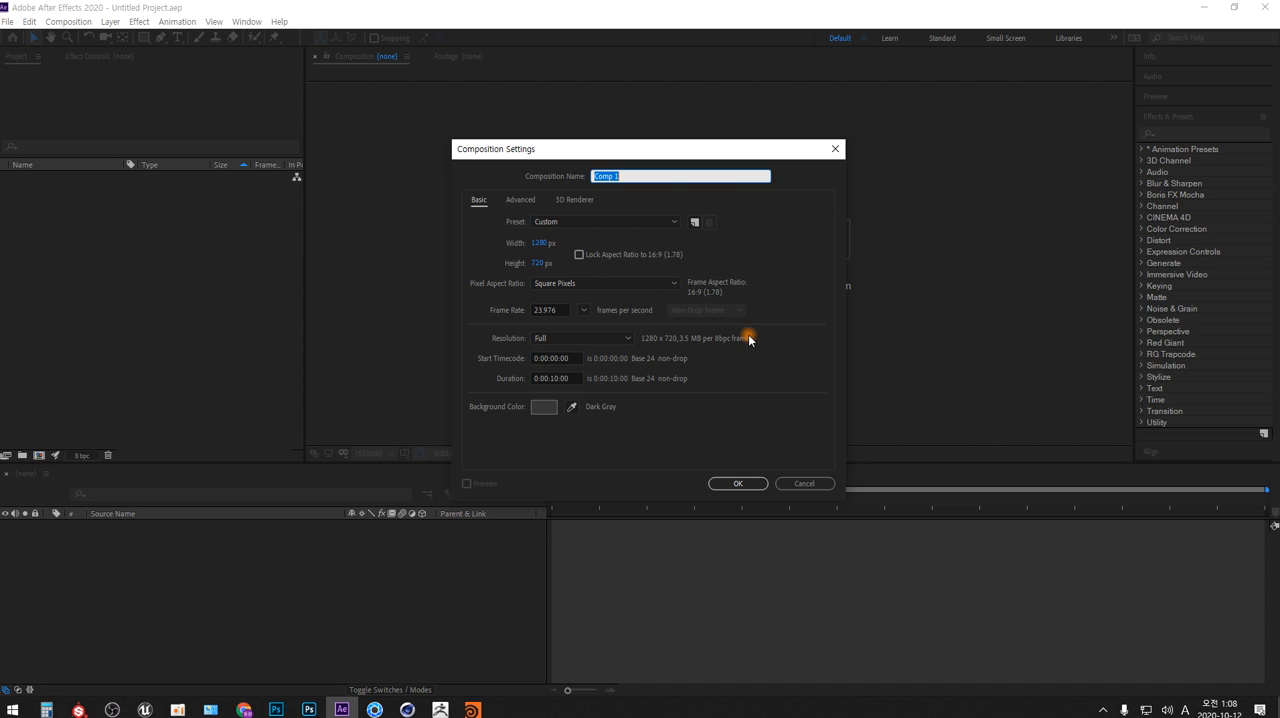
pyautogui.click(583, 310)
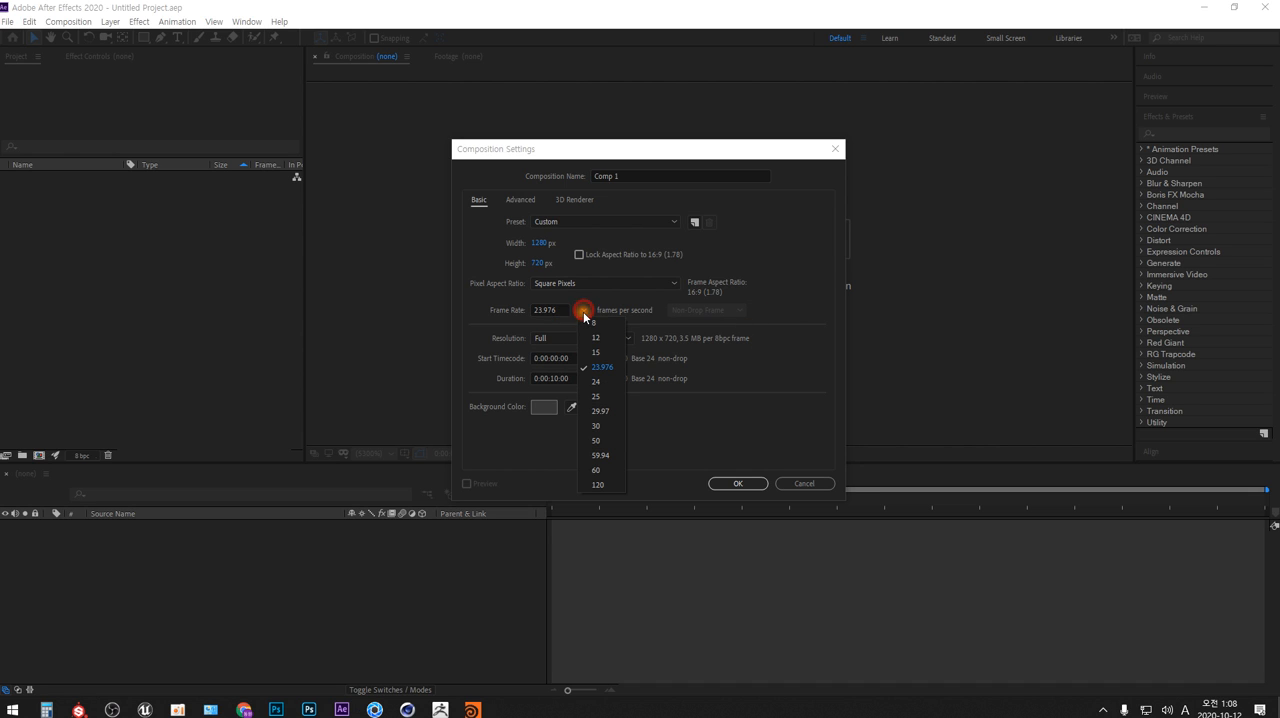
pyautogui.click(597, 425)
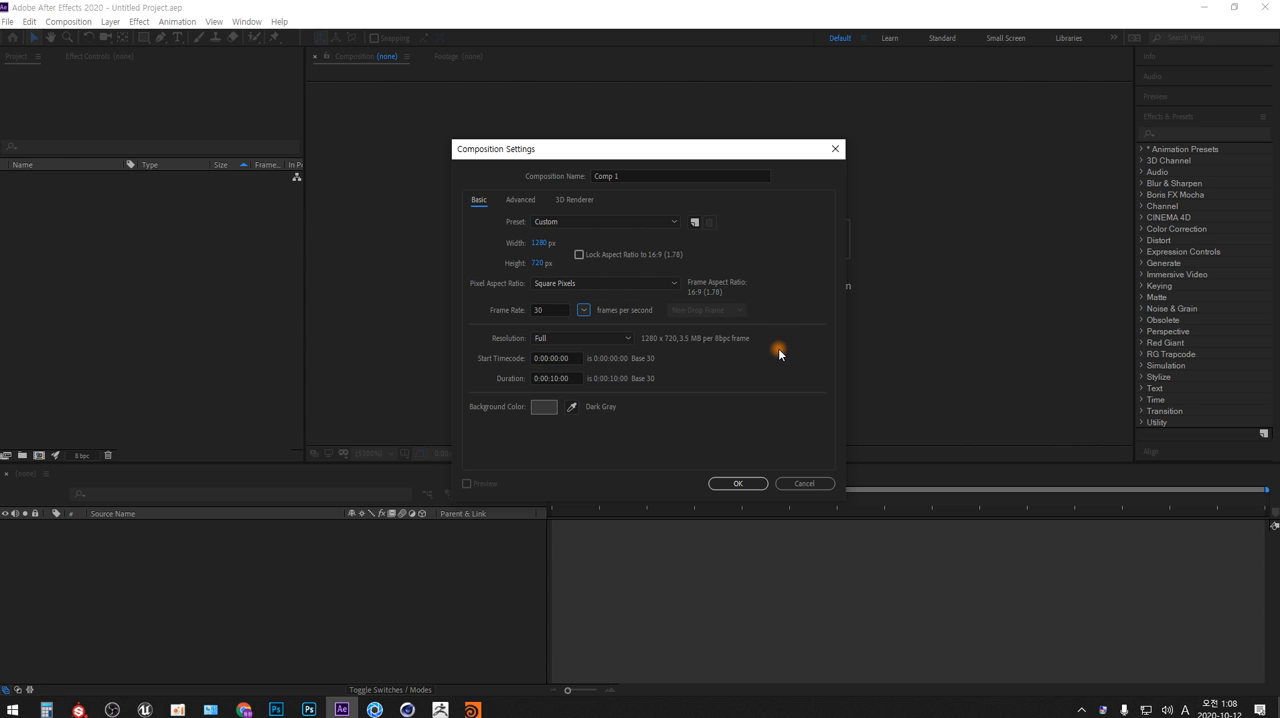
pyautogui.click(566, 378)
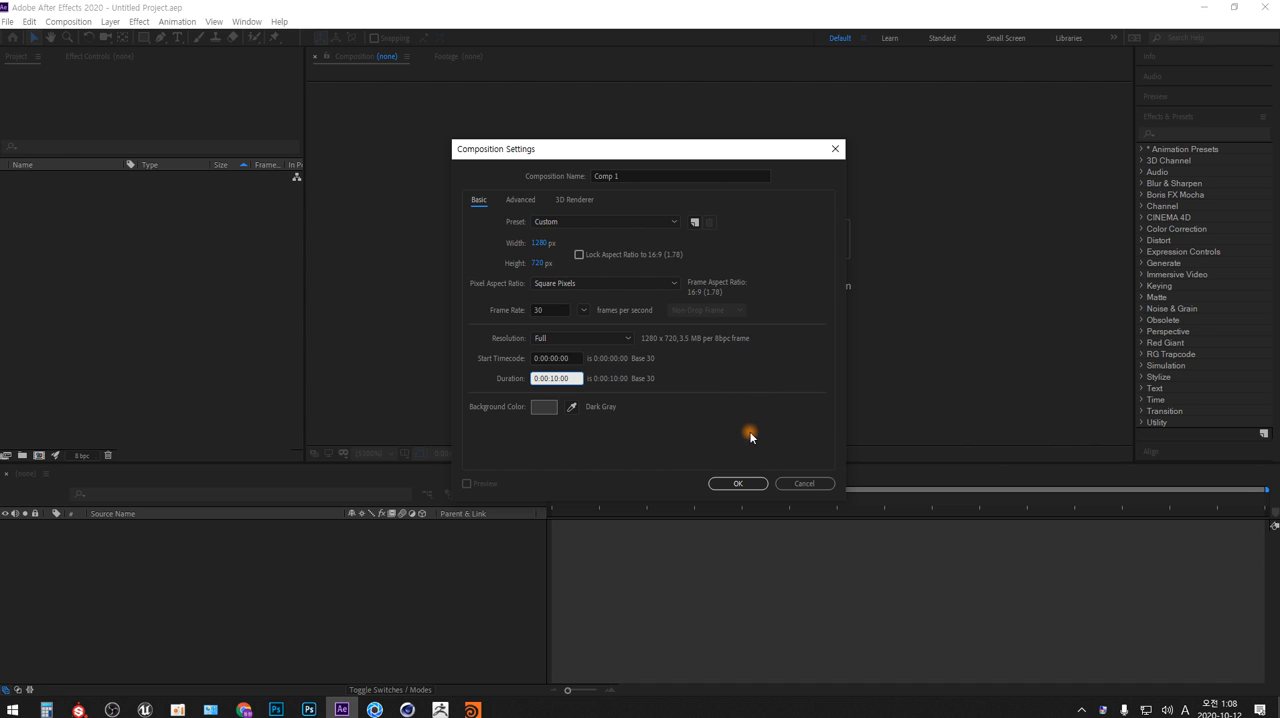
pyautogui.click(740, 484)
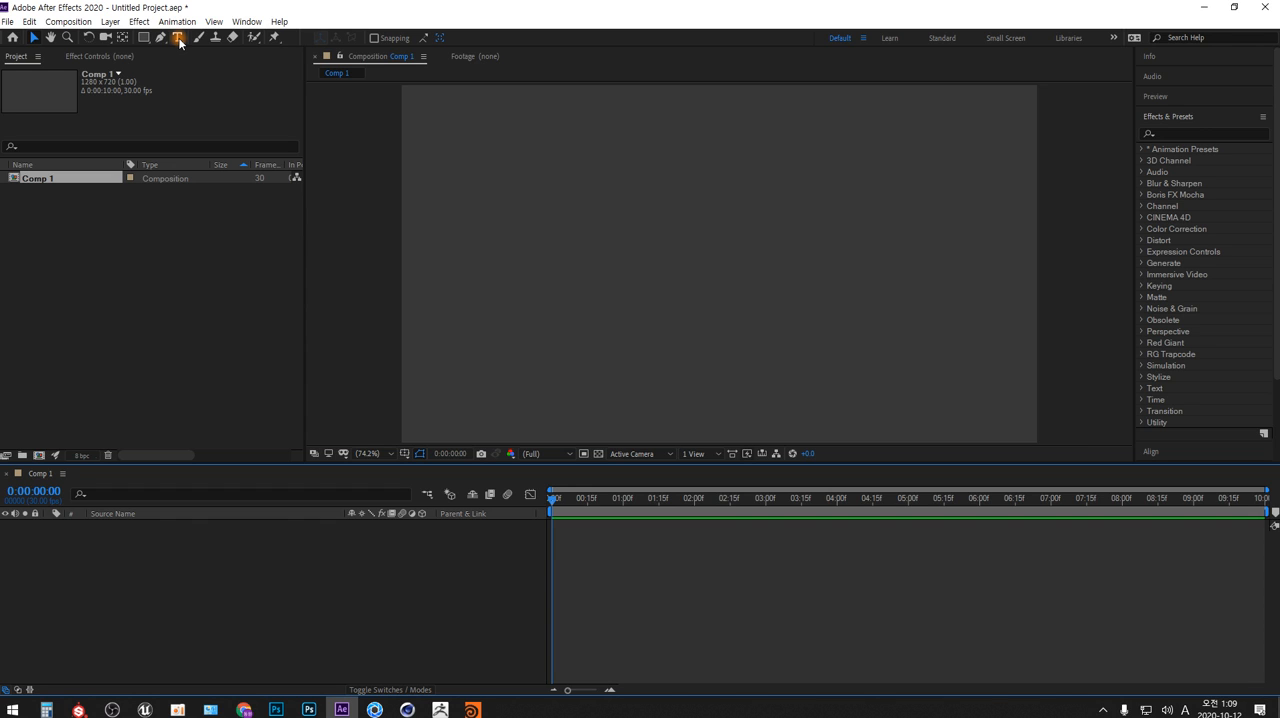
pyautogui.rightClick(457, 549)
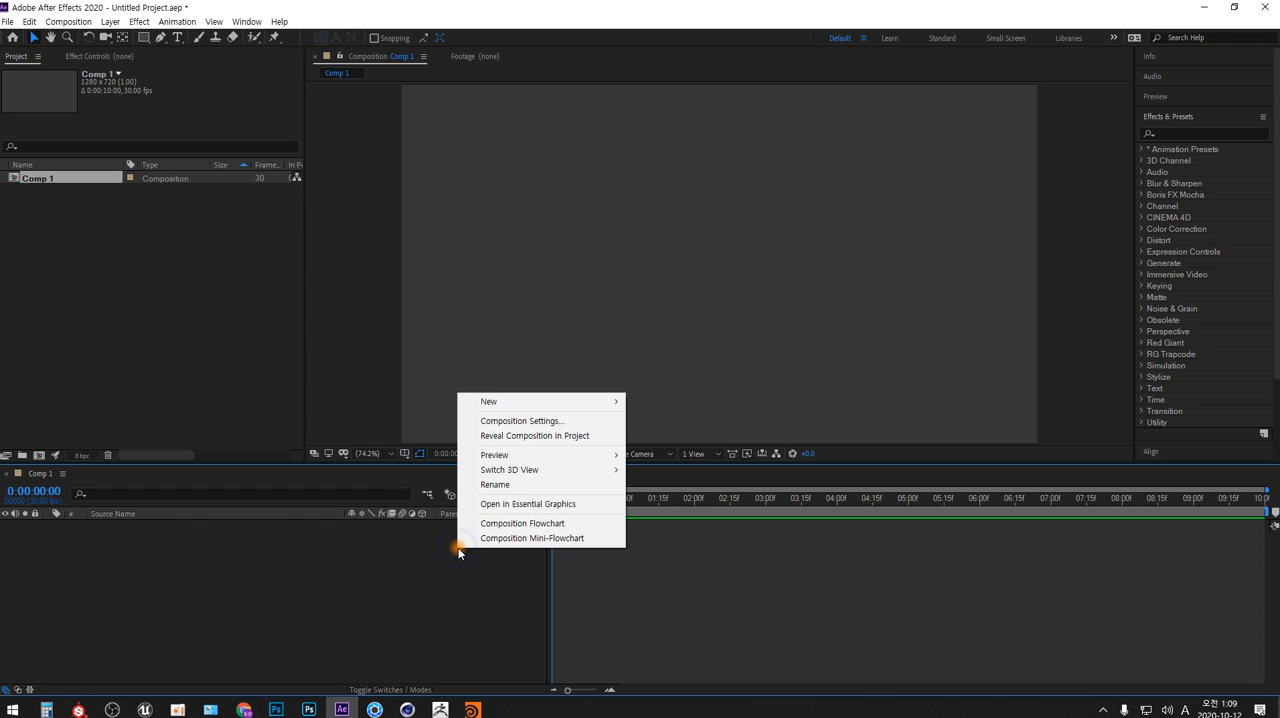
pyautogui.moveTo(612, 403)
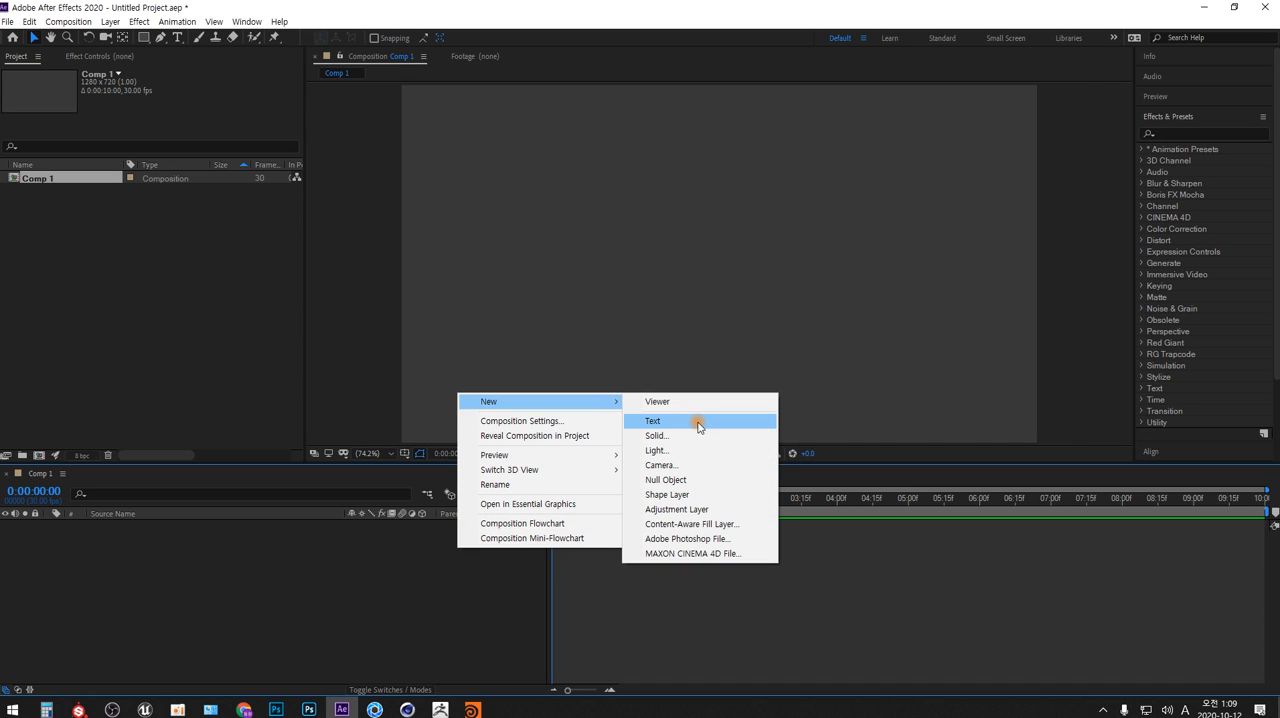
pyautogui.click(394, 574)
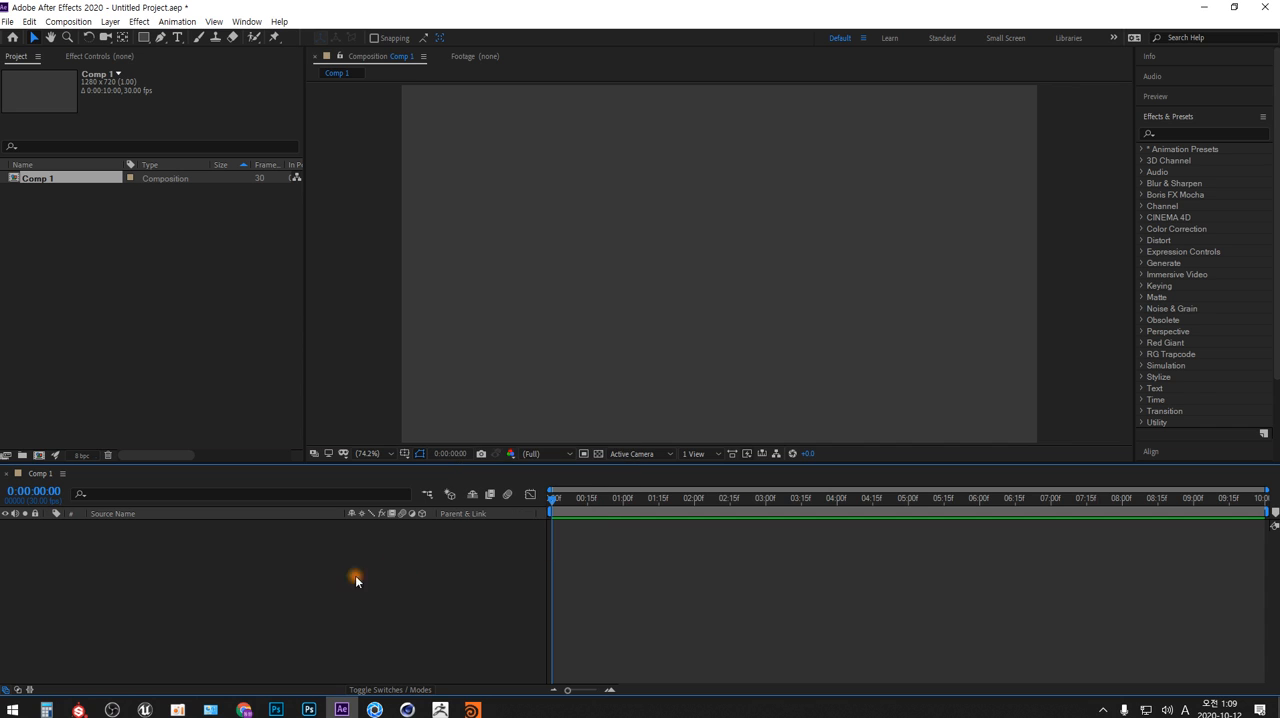
# Add a new text layer to the composition reading "Fast Charge"
pyautogui.click(110, 21)
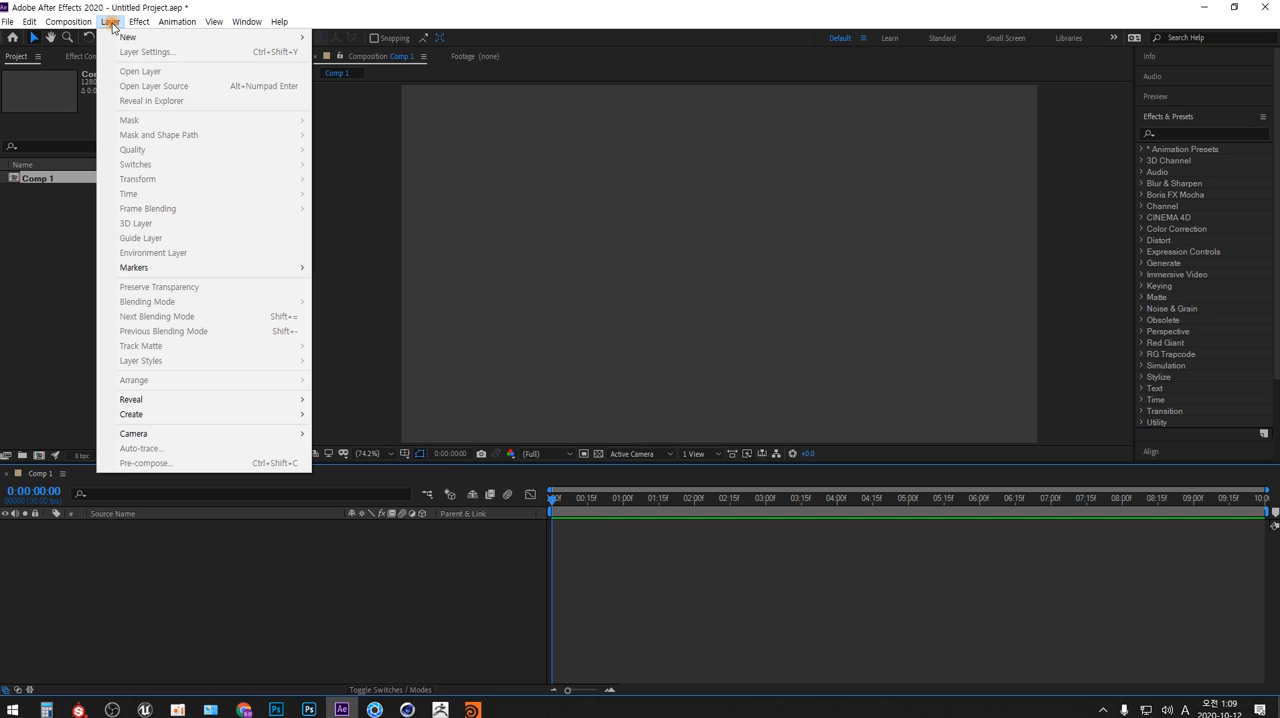
pyautogui.moveTo(139, 21)
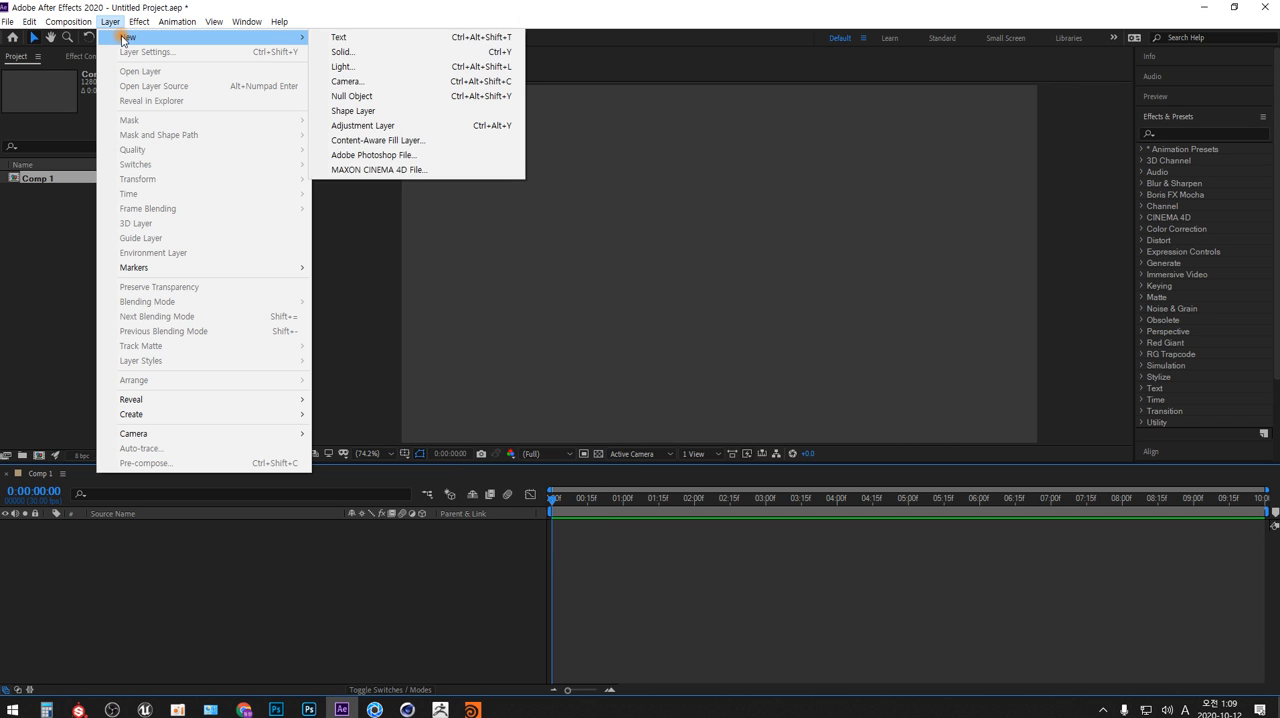
pyautogui.click(505, 38)
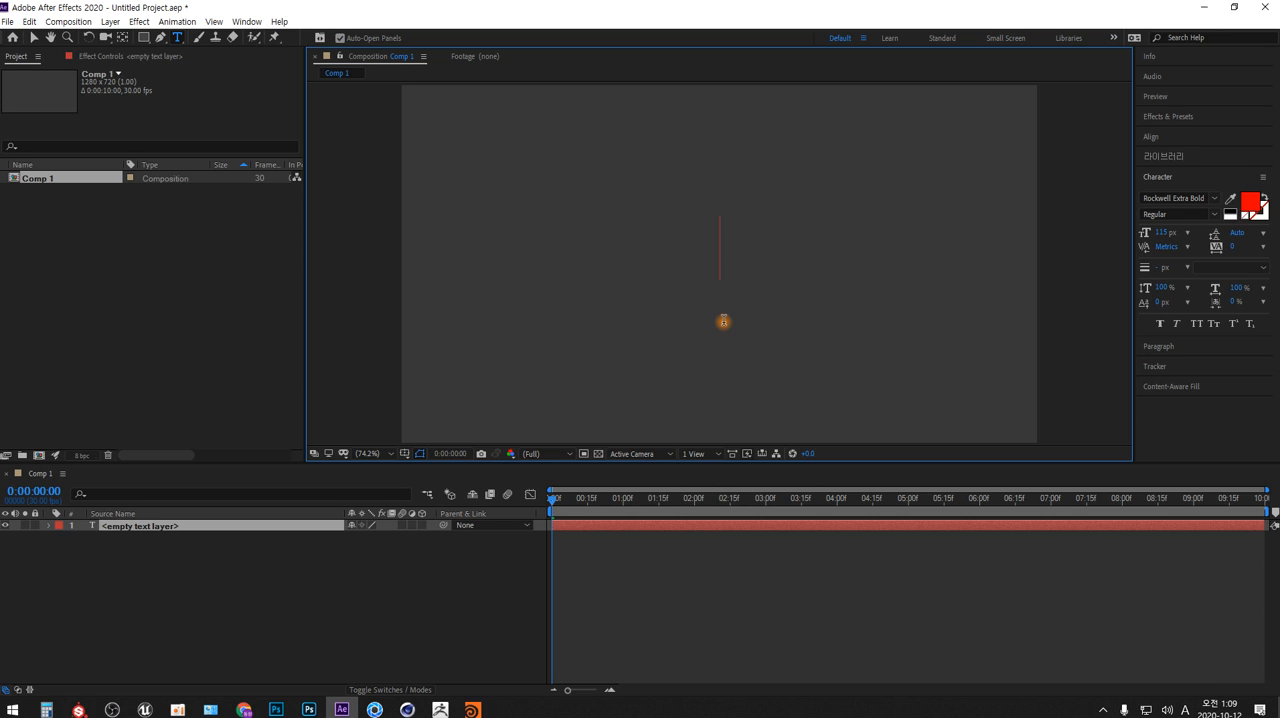
pyautogui.write('Fast')
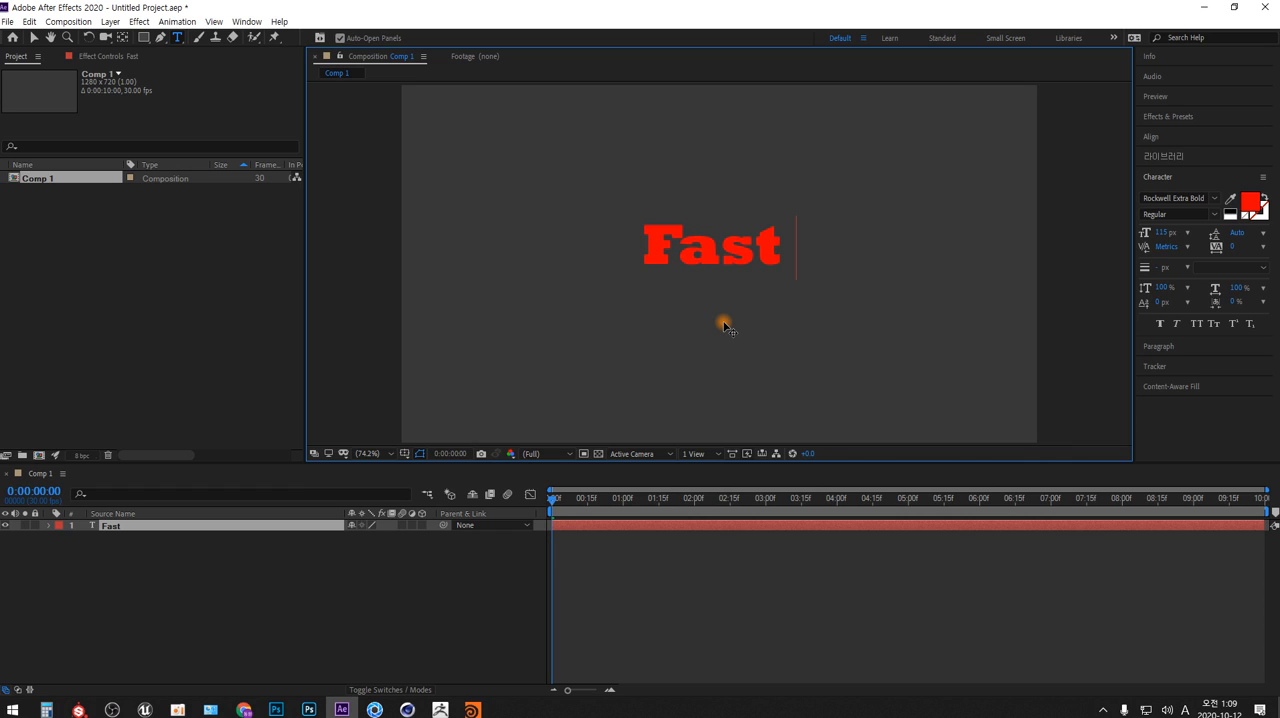
pyautogui.write(' C')
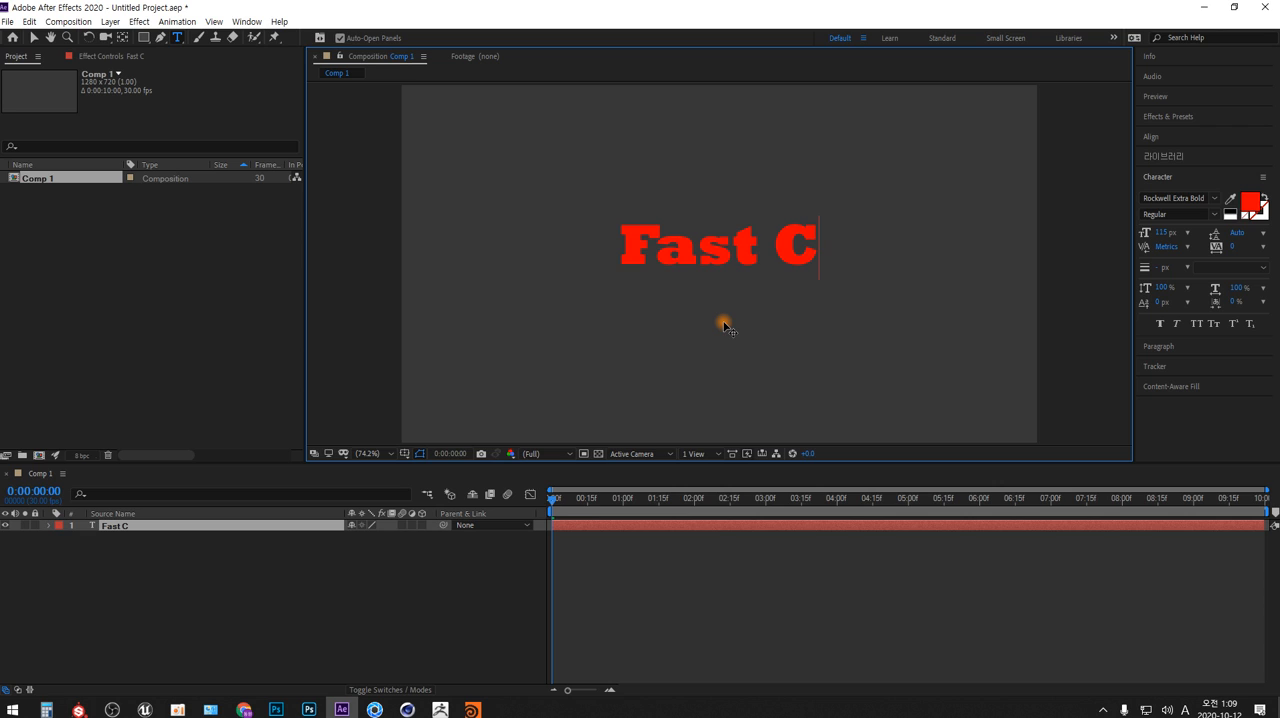
pyautogui.write('har')
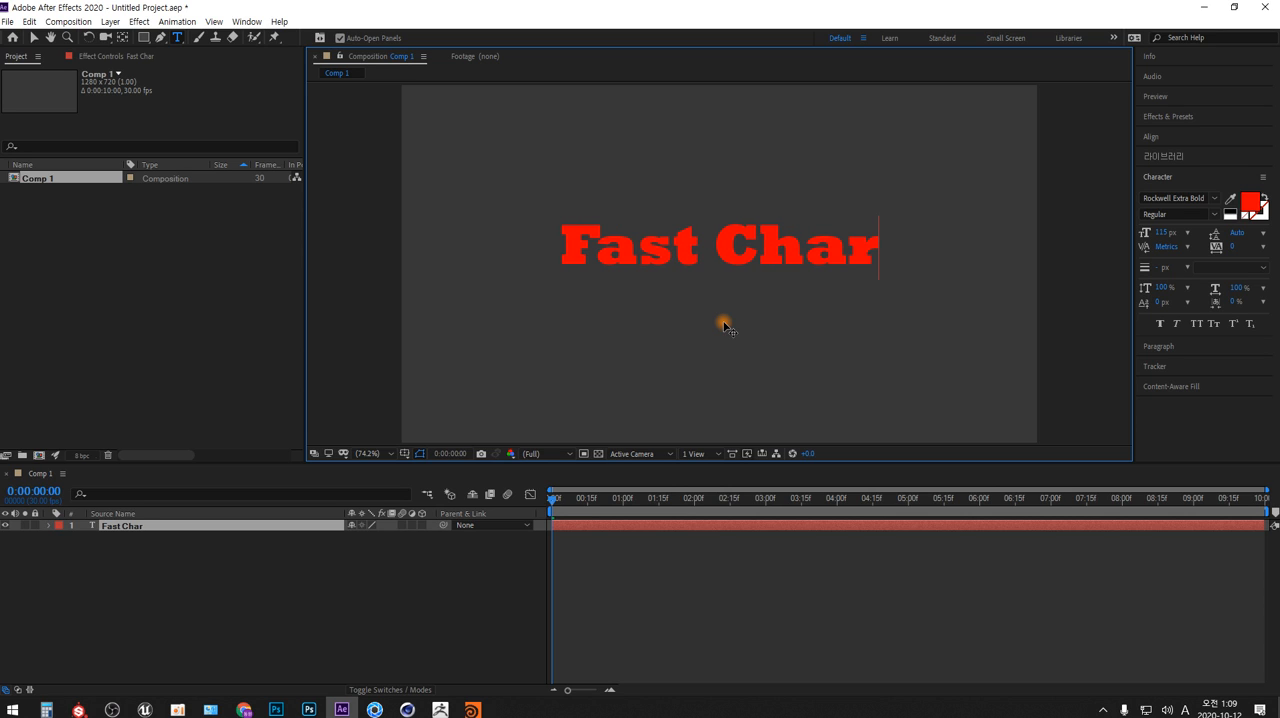
pyautogui.write('ge')
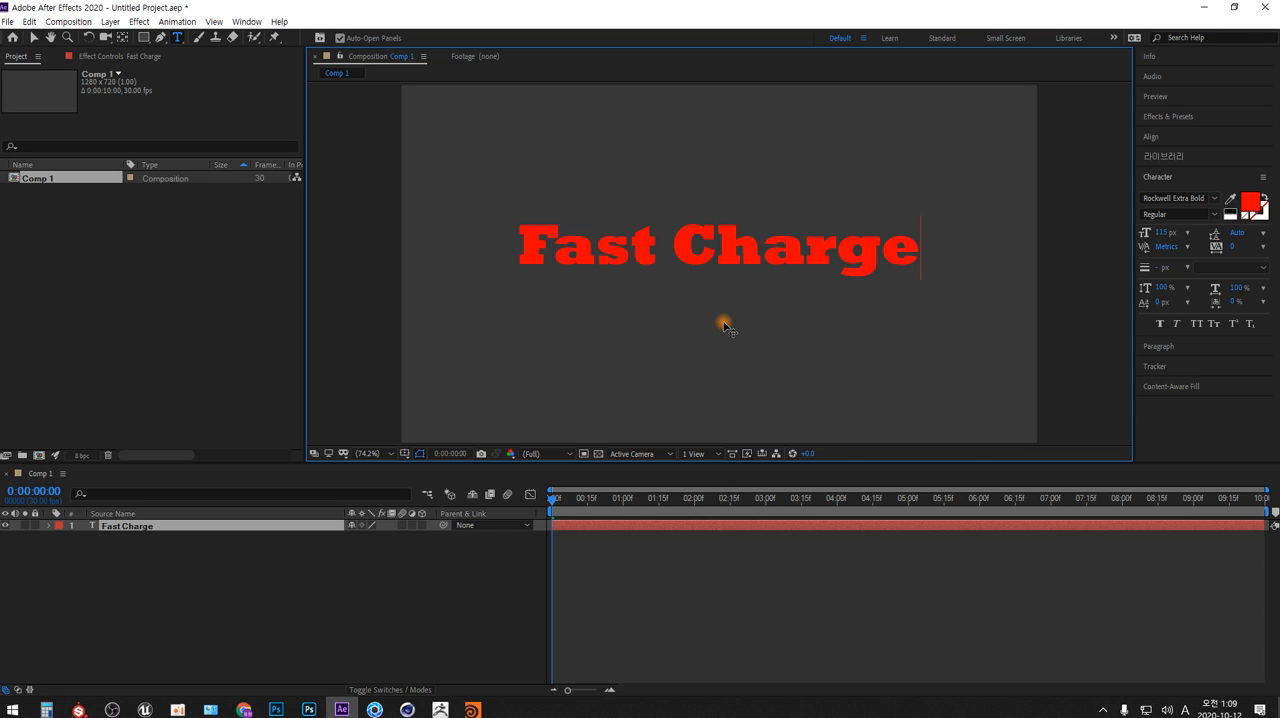
# Select all of the "Fast Charge" text and set its font family to Sitka
pyautogui.hotkey('ctrl', 'a')
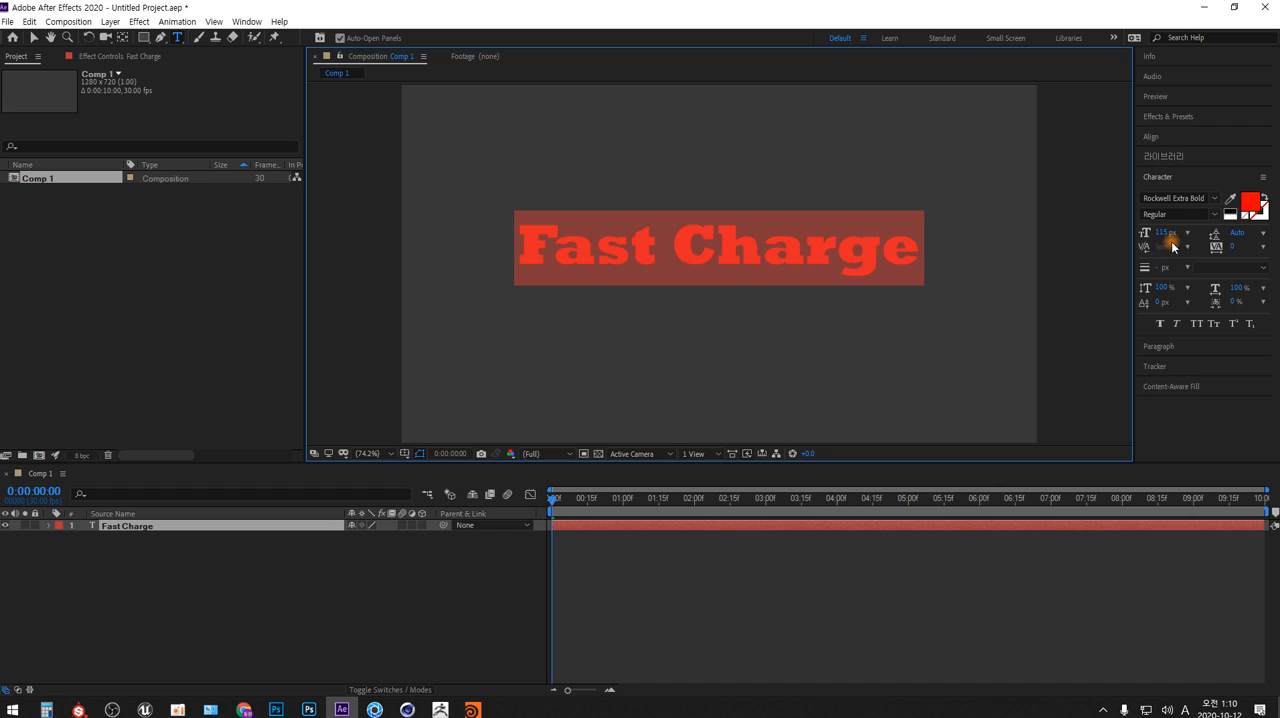
pyautogui.click(1216, 200)
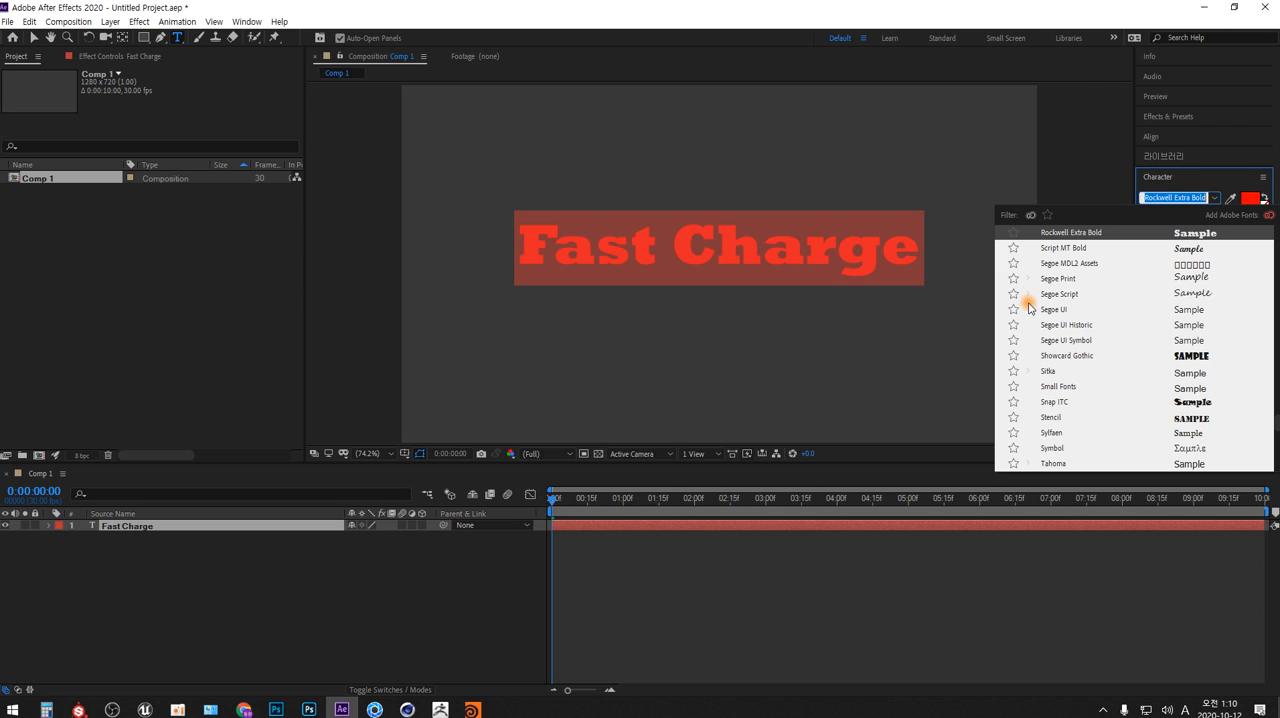
pyautogui.click(1043, 372)
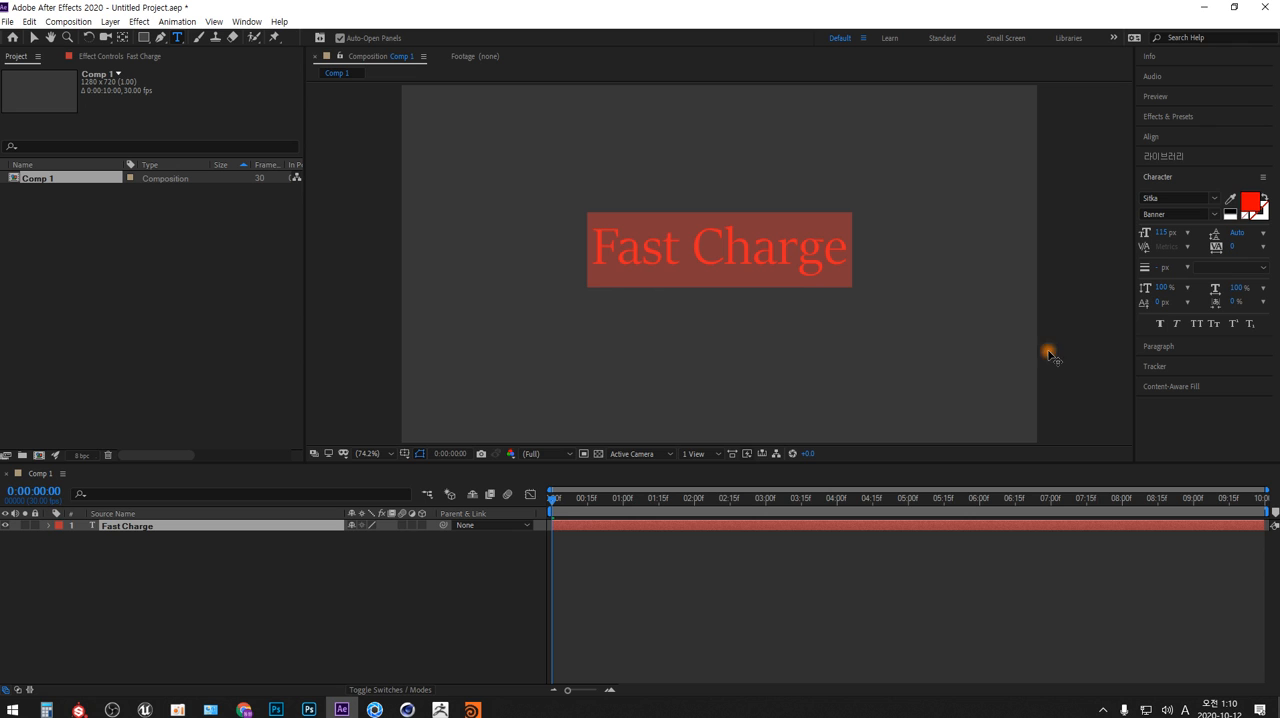
# Preview the selected text in the Sitka styles and the fonts listed after them, down to ZWAdobeF
pyautogui.click(1214, 199)
pyautogui.scroll(10, 1137, 292)
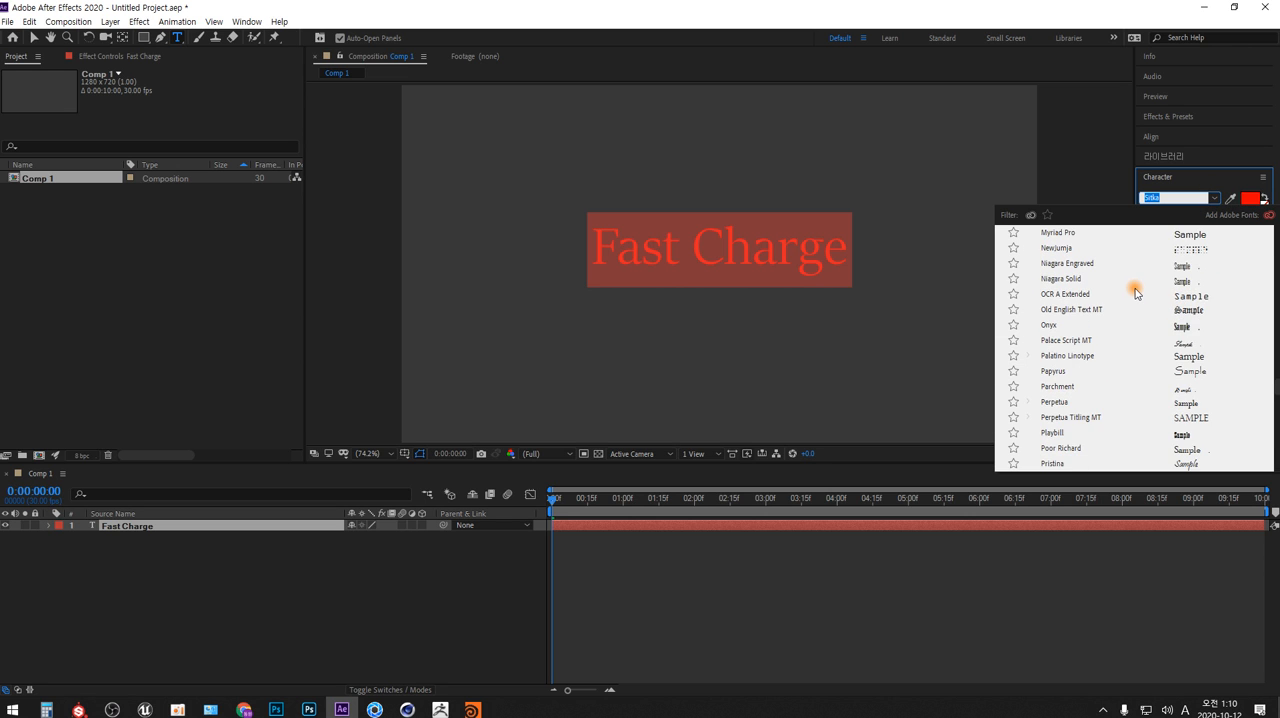
pyautogui.scroll(4, 1132, 291)
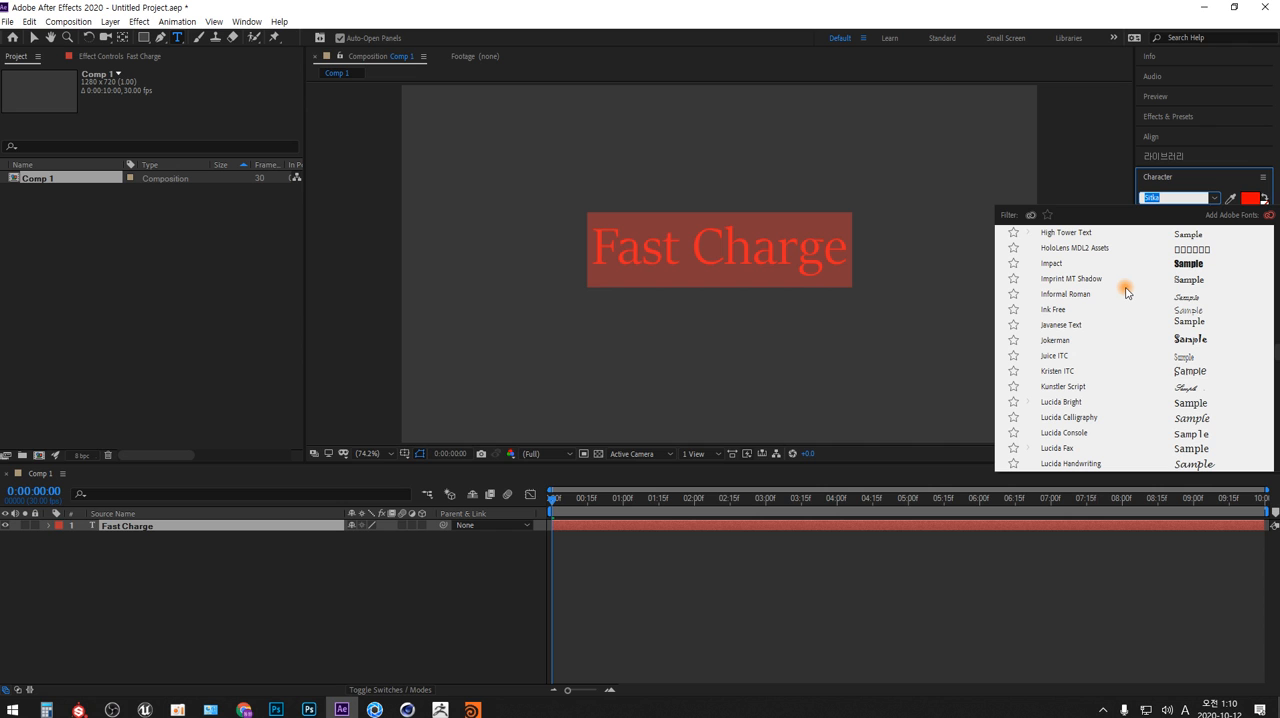
pyautogui.scroll(6, 1128, 298)
pyautogui.scroll(20, 1120, 300)
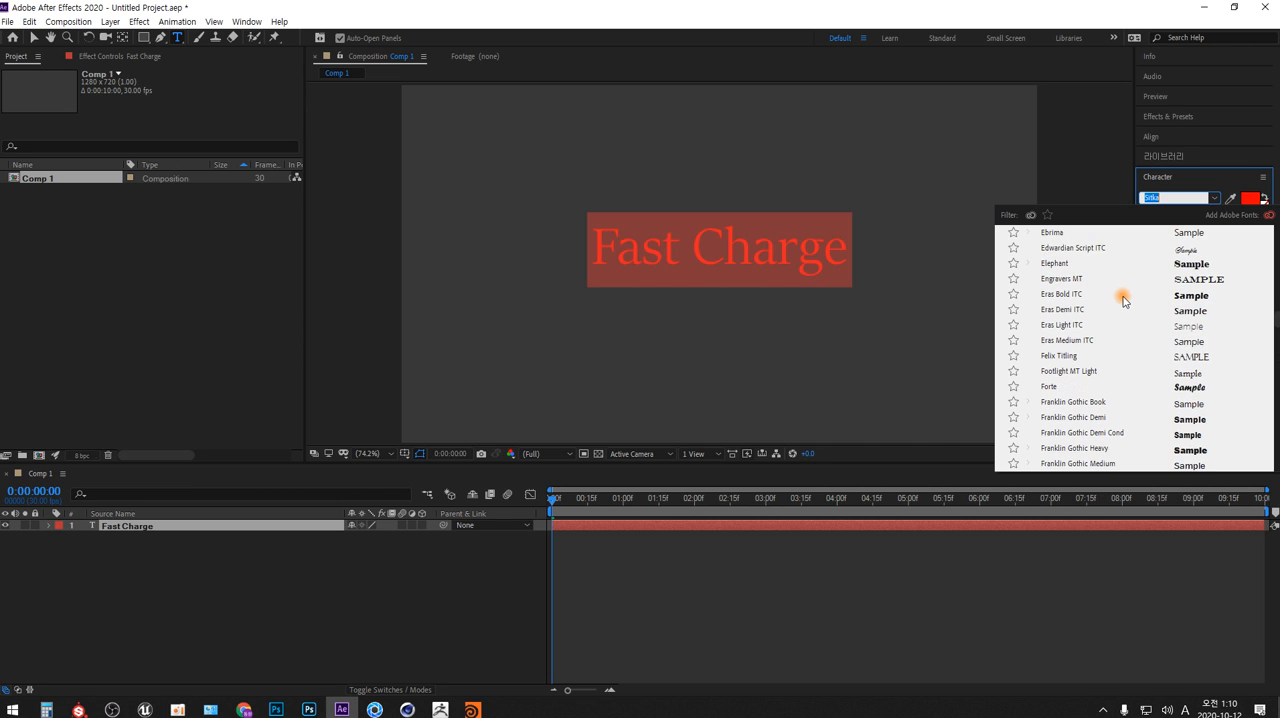
pyautogui.scroll(8, 1110, 294)
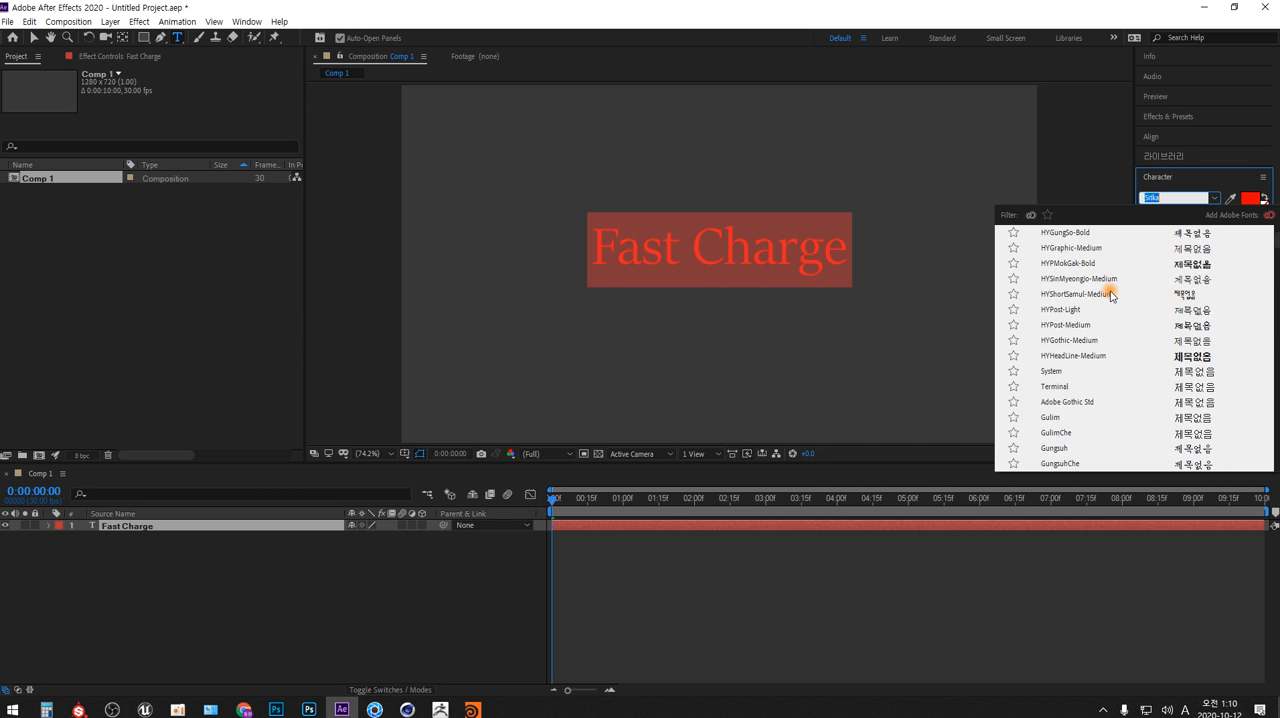
pyautogui.click(1173, 198)
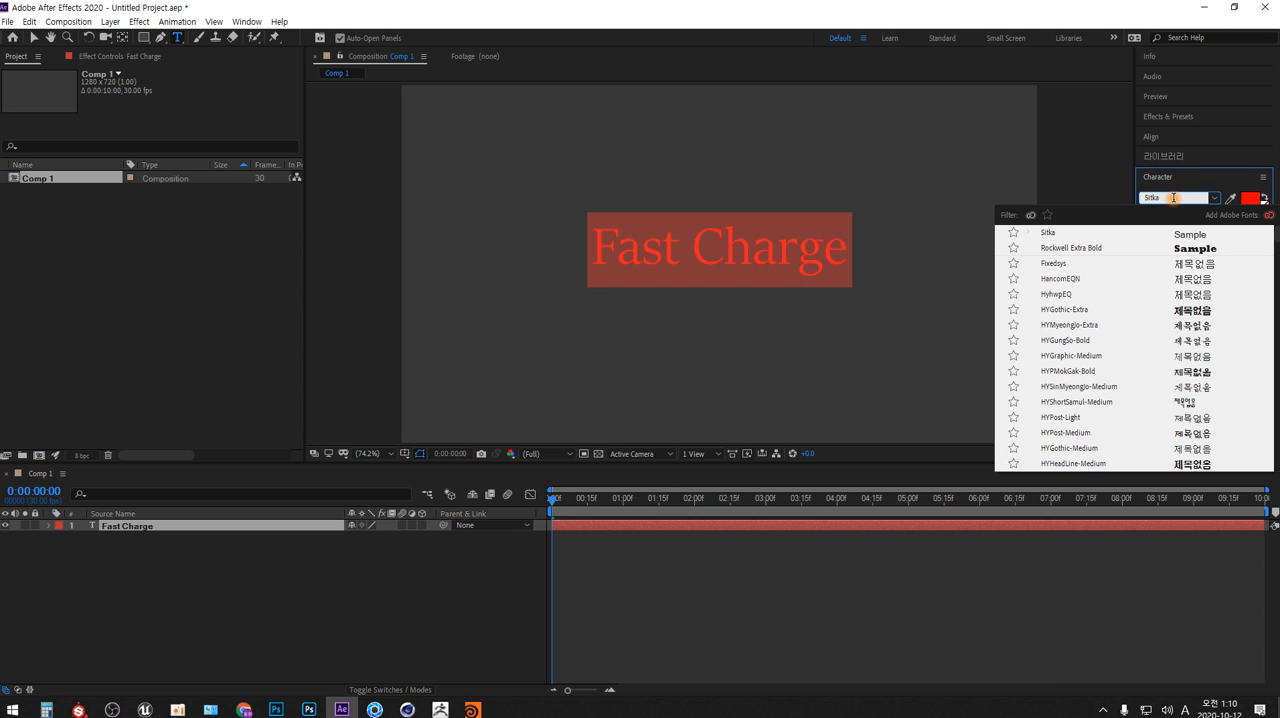
pyautogui.press('Down')
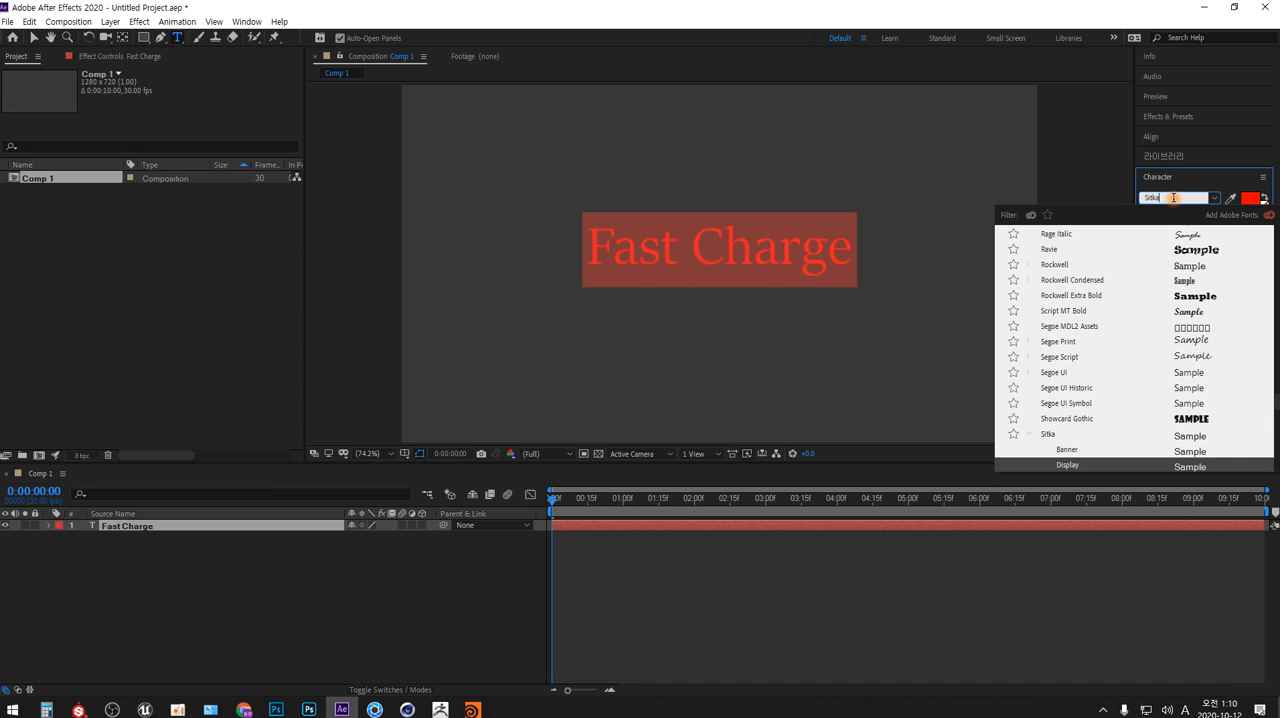
pyautogui.press('Down')
pyautogui.press('Down')
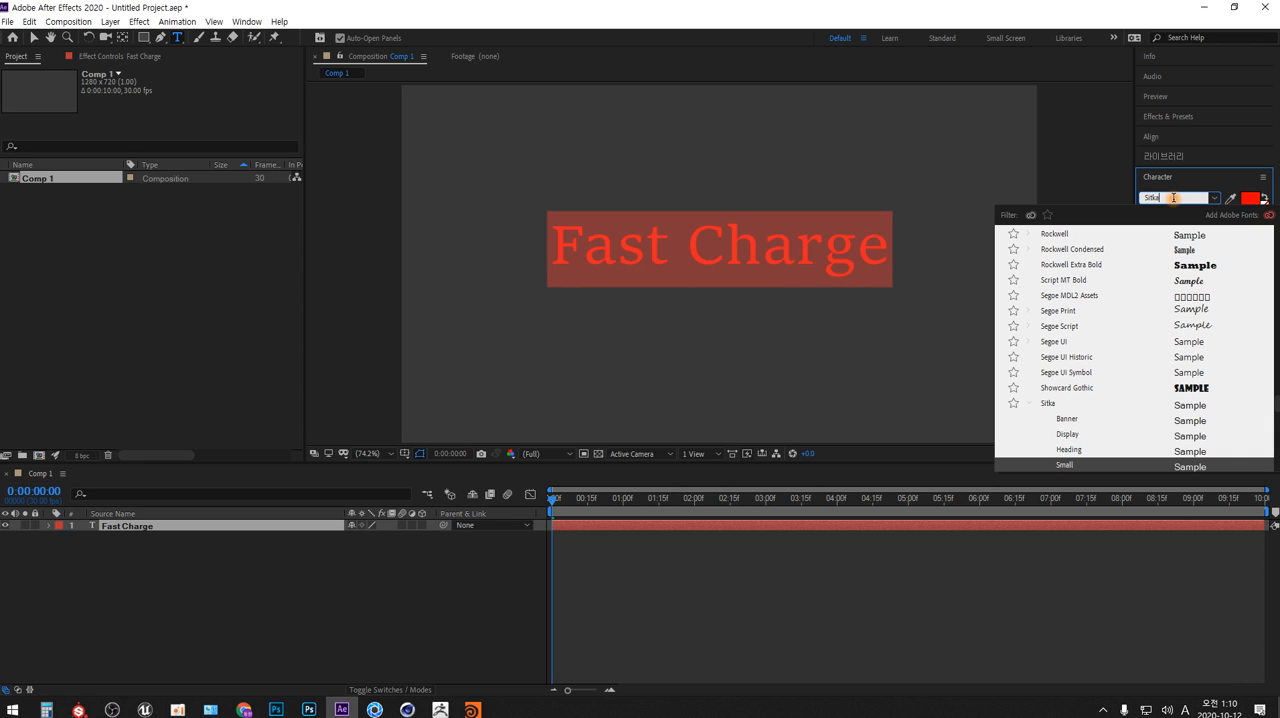
pyautogui.press('Down')
pyautogui.press('Down')
pyautogui.press('Down')
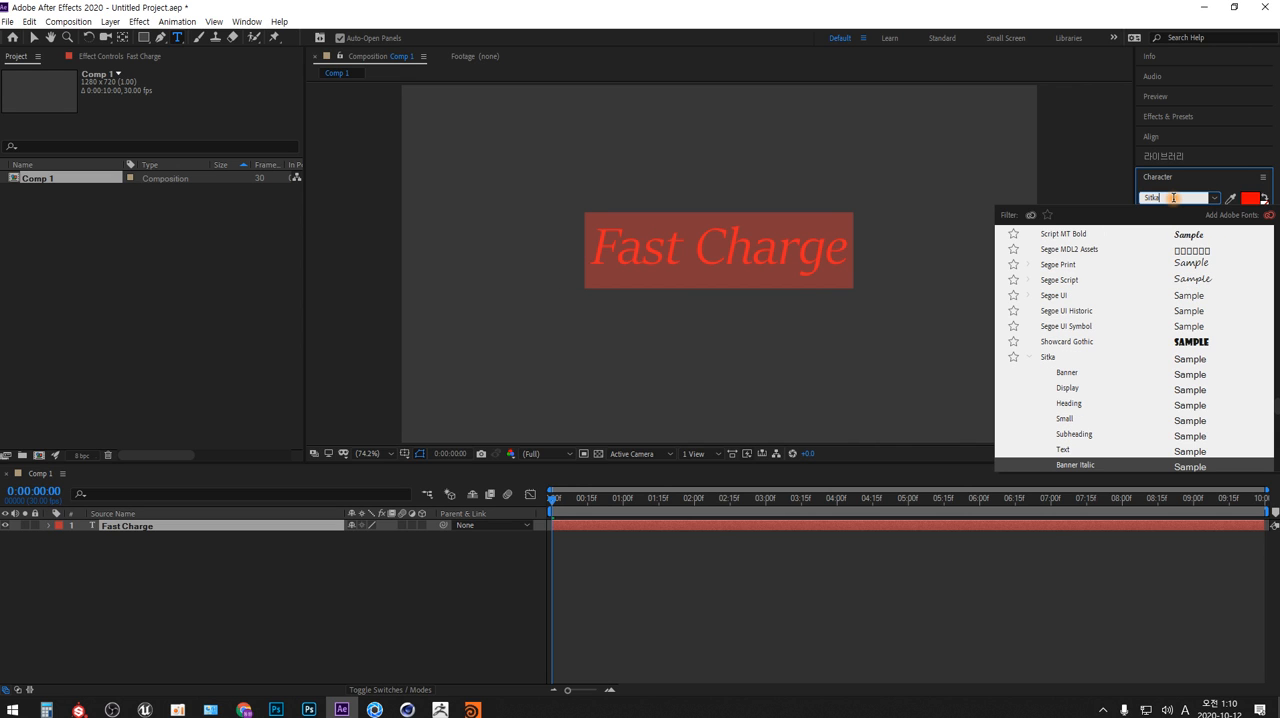
pyautogui.press('Down')
pyautogui.press('Down')
pyautogui.press('Down')
pyautogui.press('Down')
pyautogui.press('Down')
pyautogui.press('Down')
pyautogui.press('Down')
pyautogui.press('Down')
pyautogui.press('Down')
pyautogui.press('Down')
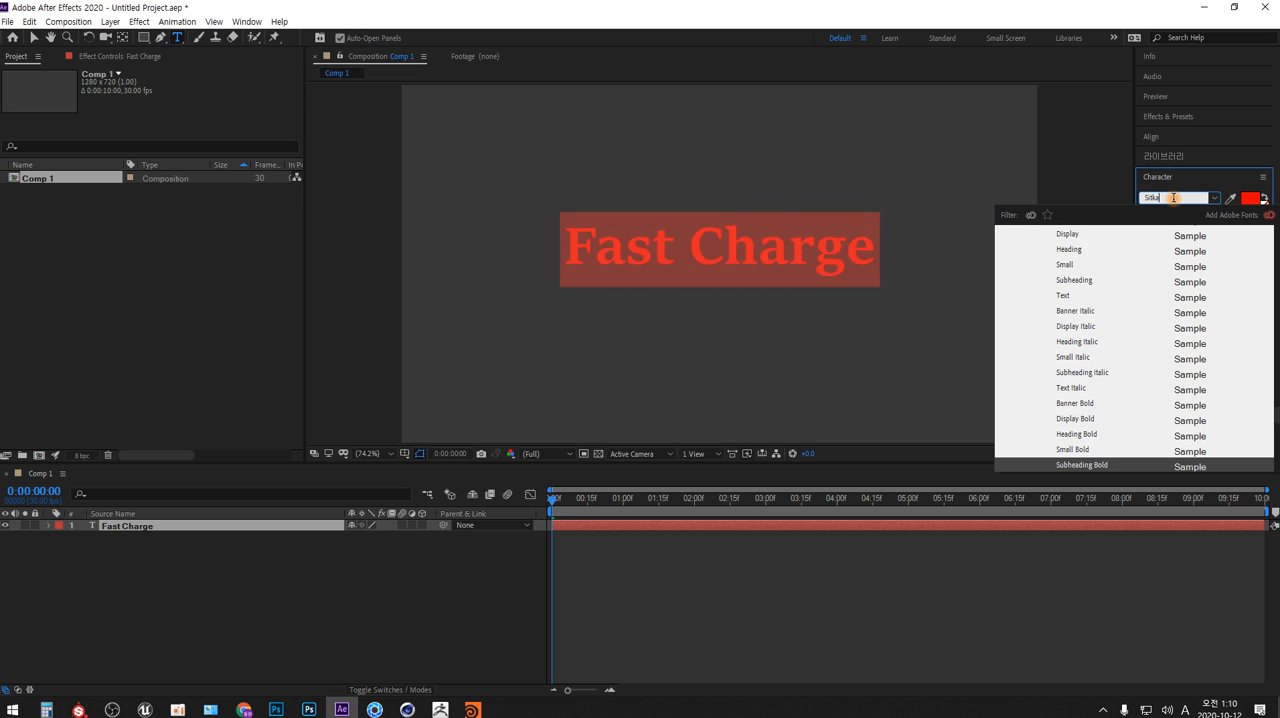
pyautogui.press('Down')
pyautogui.press('Down')
pyautogui.press('Down')
pyautogui.press('Down')
pyautogui.press('Down')
pyautogui.press('Down')
pyautogui.press('Down')
pyautogui.press('Down')
pyautogui.press('Down')
pyautogui.press('Down')
pyautogui.press('Down')
pyautogui.press('Down')
pyautogui.press('Down')
pyautogui.press('Down')
pyautogui.press('Down')
pyautogui.press('Down')
pyautogui.press('Down')
pyautogui.press('Down')
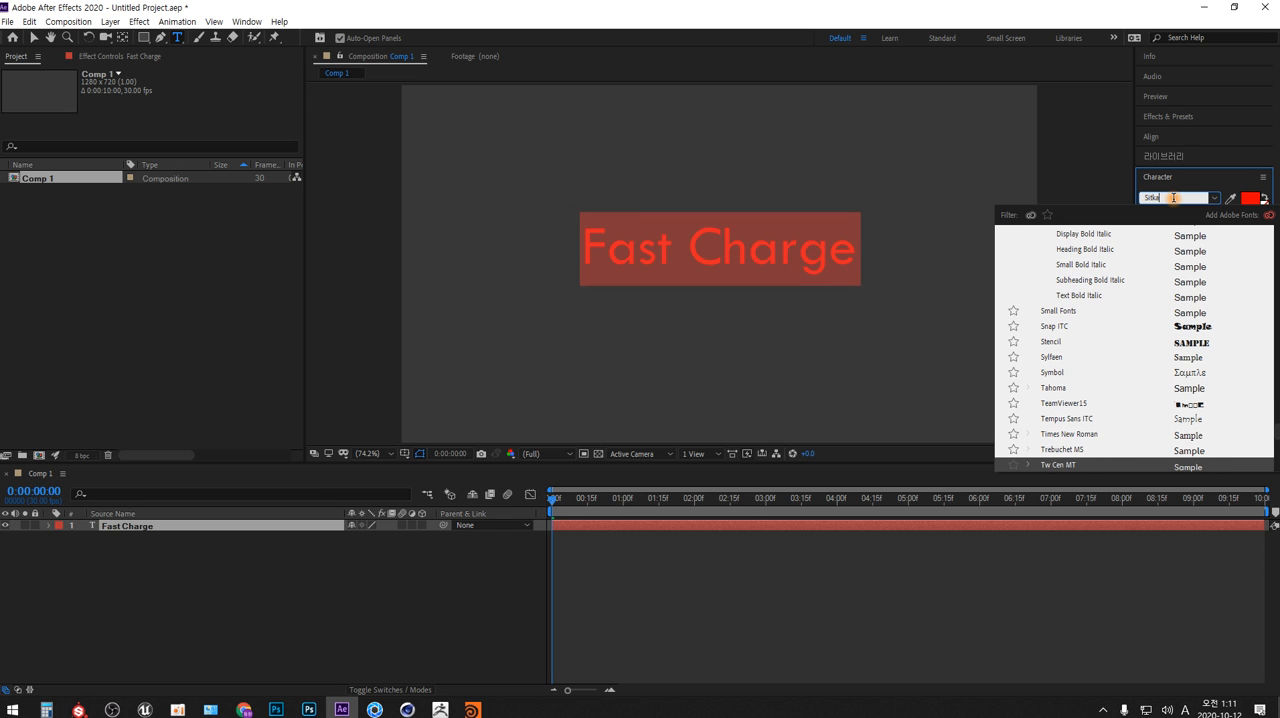
pyautogui.press('Up')
pyautogui.press('Down')
pyautogui.press('Down')
pyautogui.press('Down')
pyautogui.press('Down')
pyautogui.press('Down')
pyautogui.press('Down')
pyautogui.press('Down')
pyautogui.press('Down')
pyautogui.press('Down')
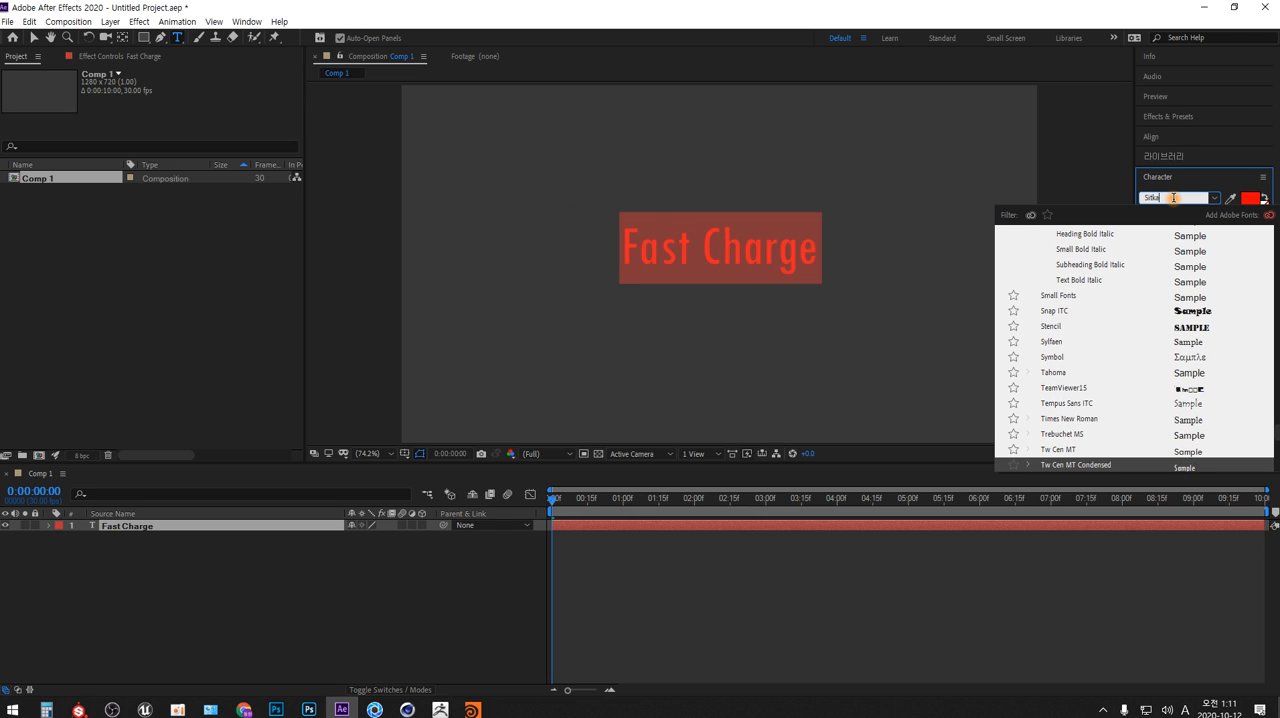
pyautogui.press('Up')
pyautogui.press('Up')
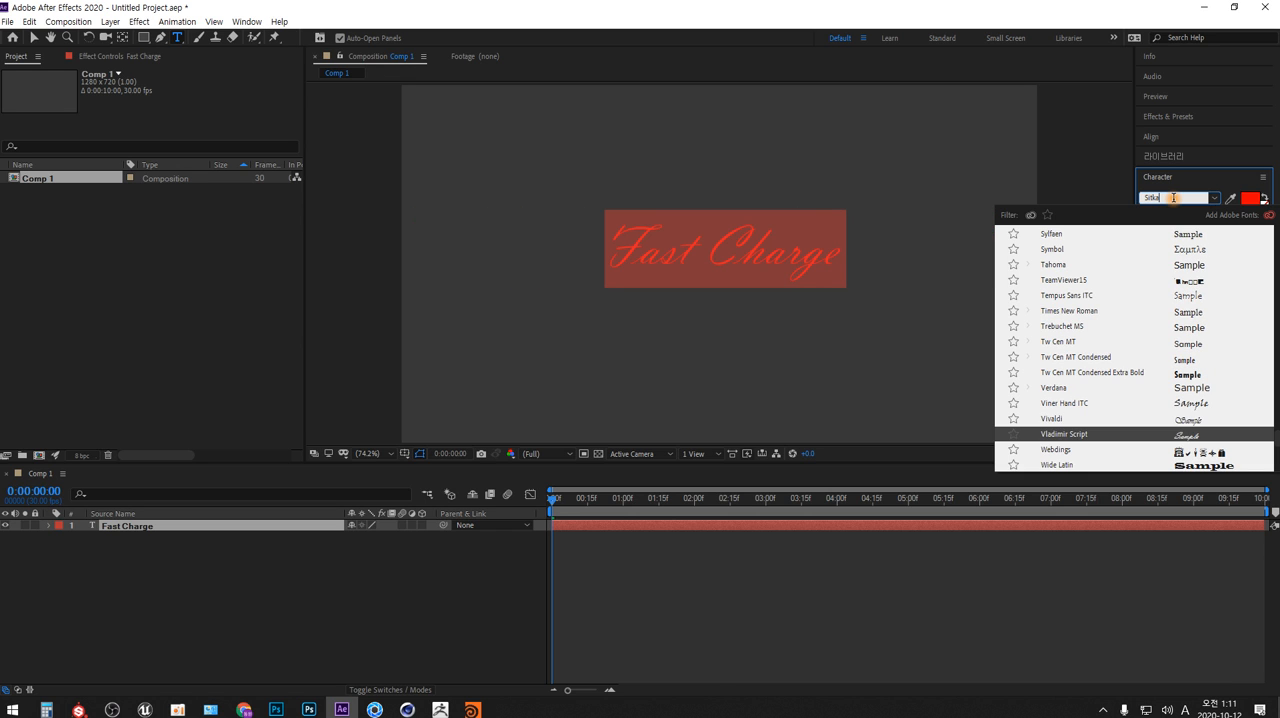
pyautogui.press('Down')
pyautogui.press('Down')
pyautogui.press('Down')
pyautogui.press('Down')
pyautogui.press('Down')
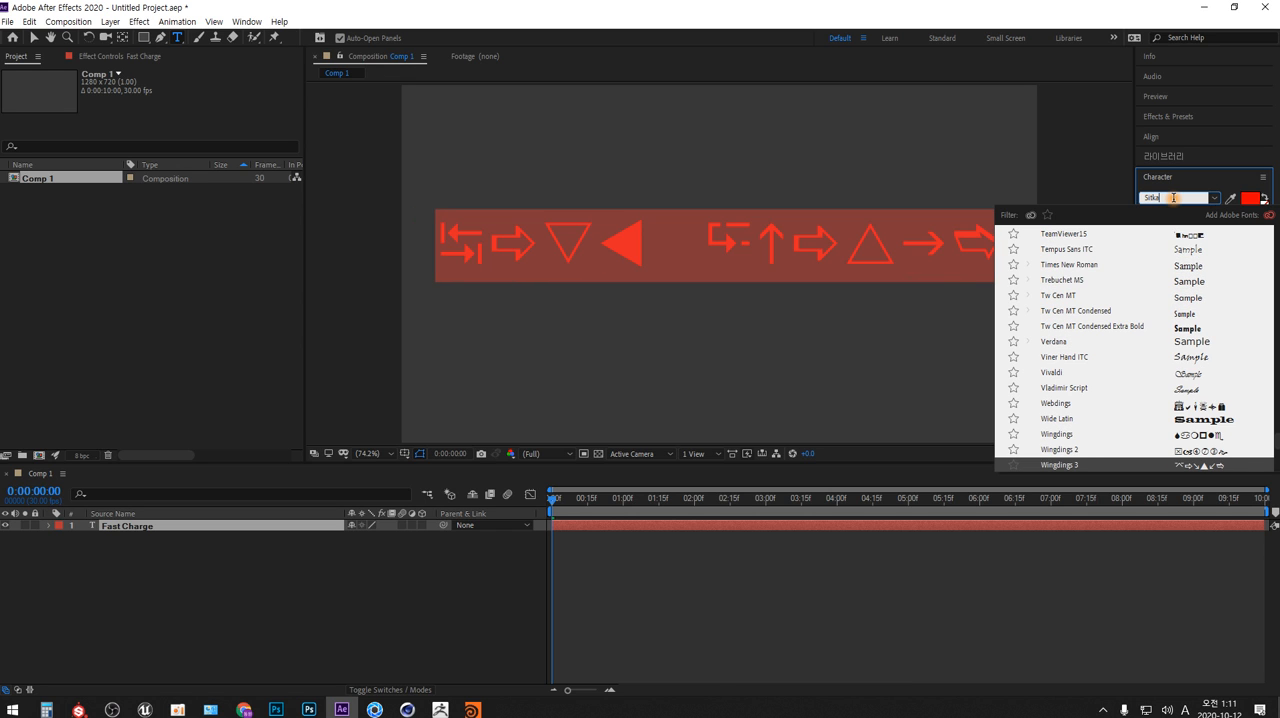
pyautogui.press('Down')
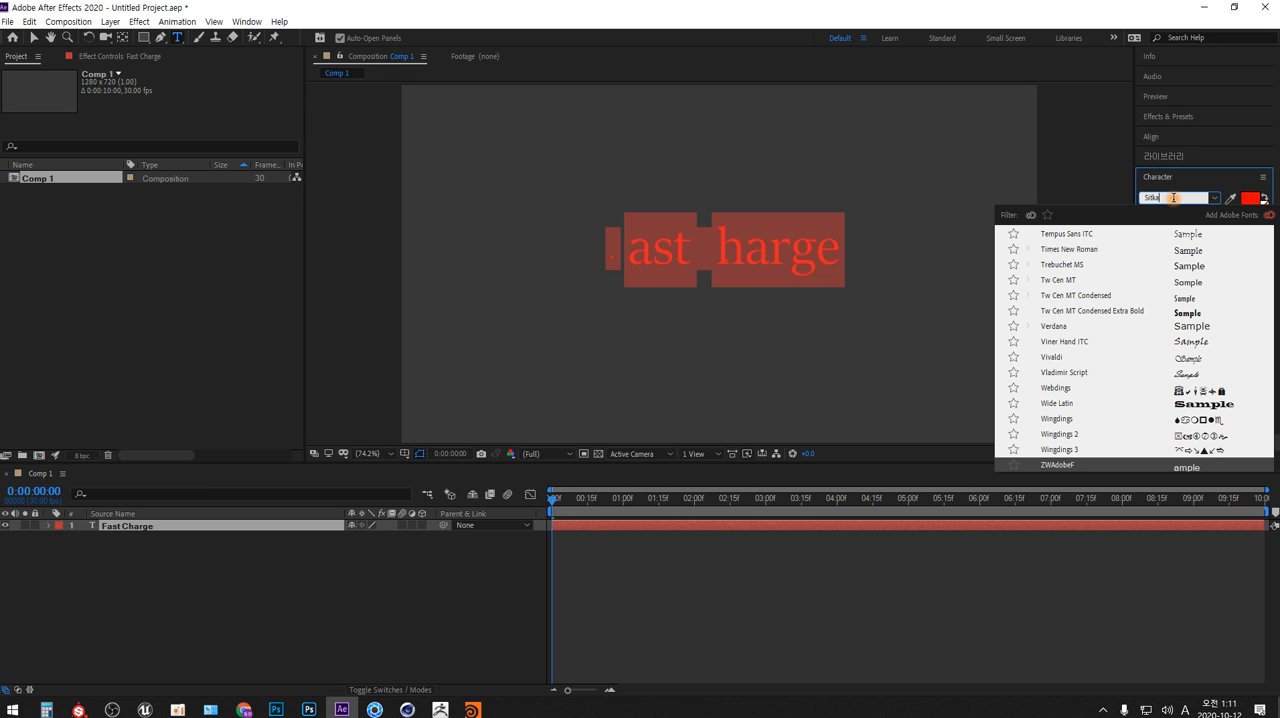
# Preview the selected text in the fonts from ZWAdobeF back up through the Sitka styles to Showcard Gothic
pyautogui.press('Up')
pyautogui.press('Up')
pyautogui.press('Up')
pyautogui.press('Up')
pyautogui.press('Up')
pyautogui.press('Up')
pyautogui.press('Up')
pyautogui.press('Up')
pyautogui.press('Up')
pyautogui.press('Up')
pyautogui.press('Up')
pyautogui.press('Up')
pyautogui.press('Up')
pyautogui.press('Up')
pyautogui.press('Up')
pyautogui.press('Up')
pyautogui.press('Up')
pyautogui.press('Up')
pyautogui.press('Up')
pyautogui.press('Up')
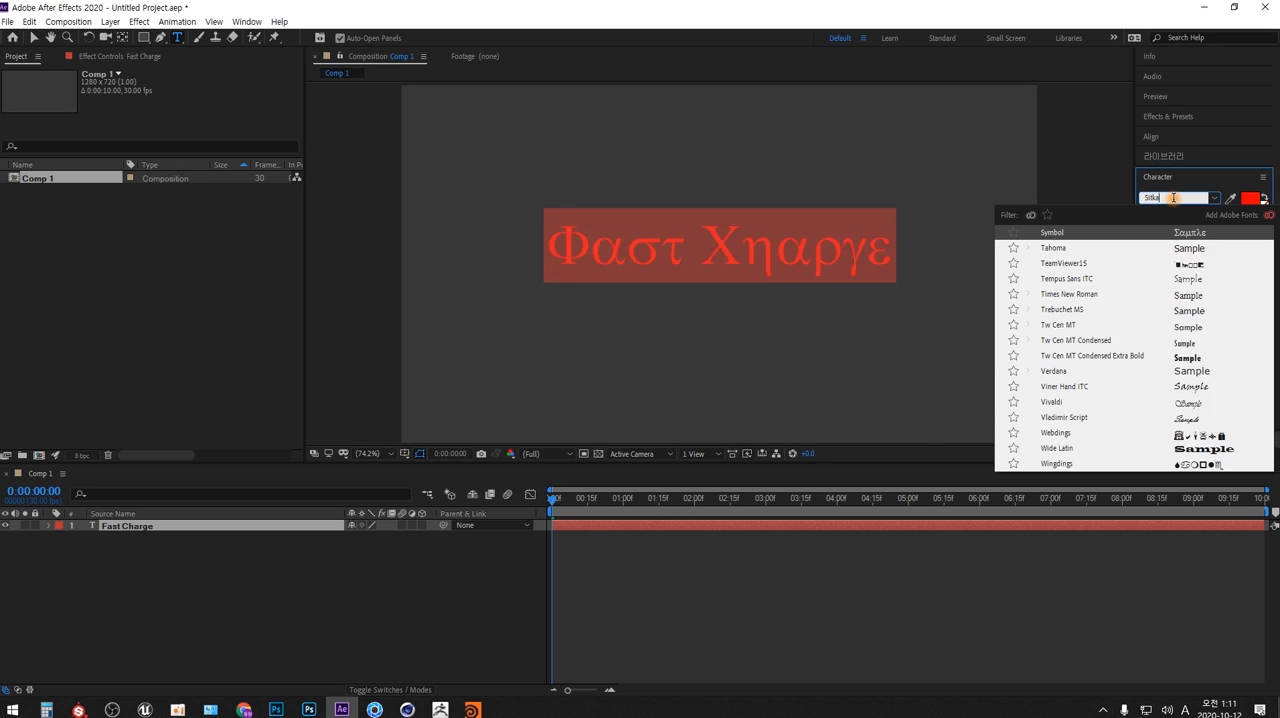
pyautogui.press('Up')
pyautogui.press('Up')
pyautogui.press('Up')
pyautogui.press('Up')
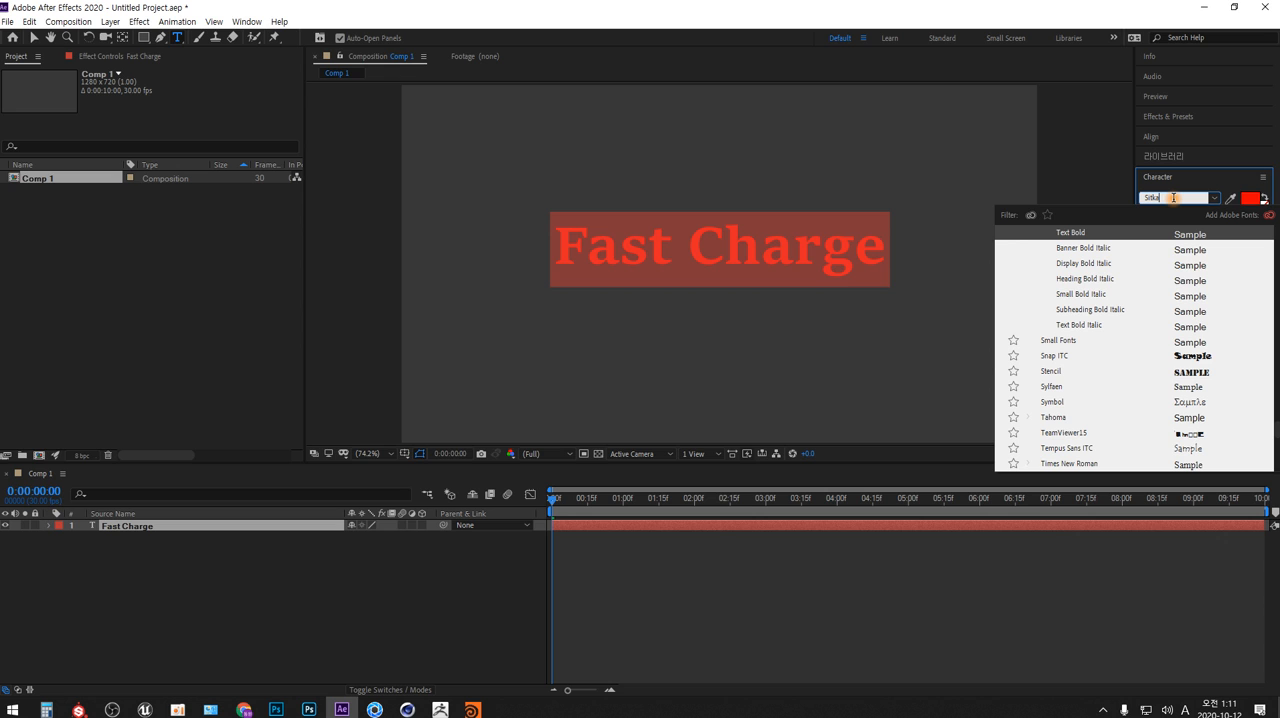
pyautogui.press('Up')
pyautogui.press('Up')
pyautogui.press('Up')
pyautogui.press('Up')
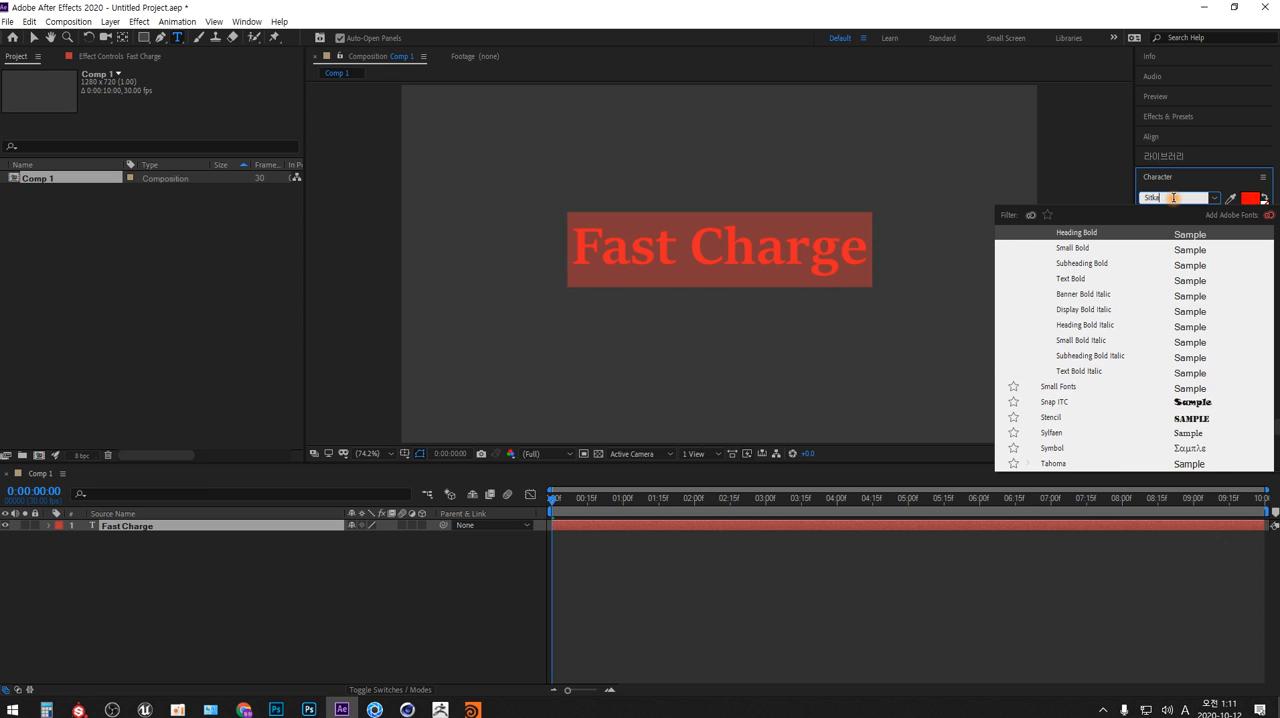
pyautogui.press('Up')
pyautogui.press('Up')
pyautogui.press('Up')
pyautogui.press('Up')
pyautogui.press('Up')
pyautogui.press('Up')
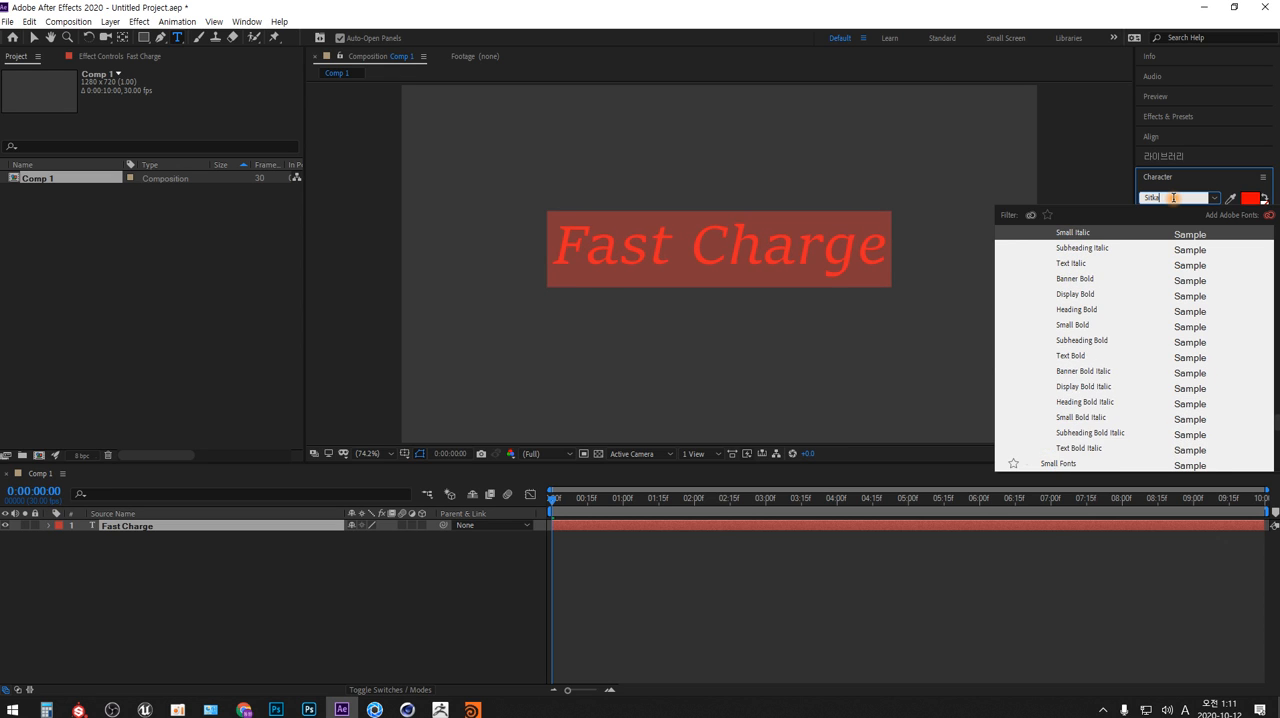
pyautogui.press('Up')
pyautogui.press('Up')
pyautogui.press('Up')
pyautogui.press('Up')
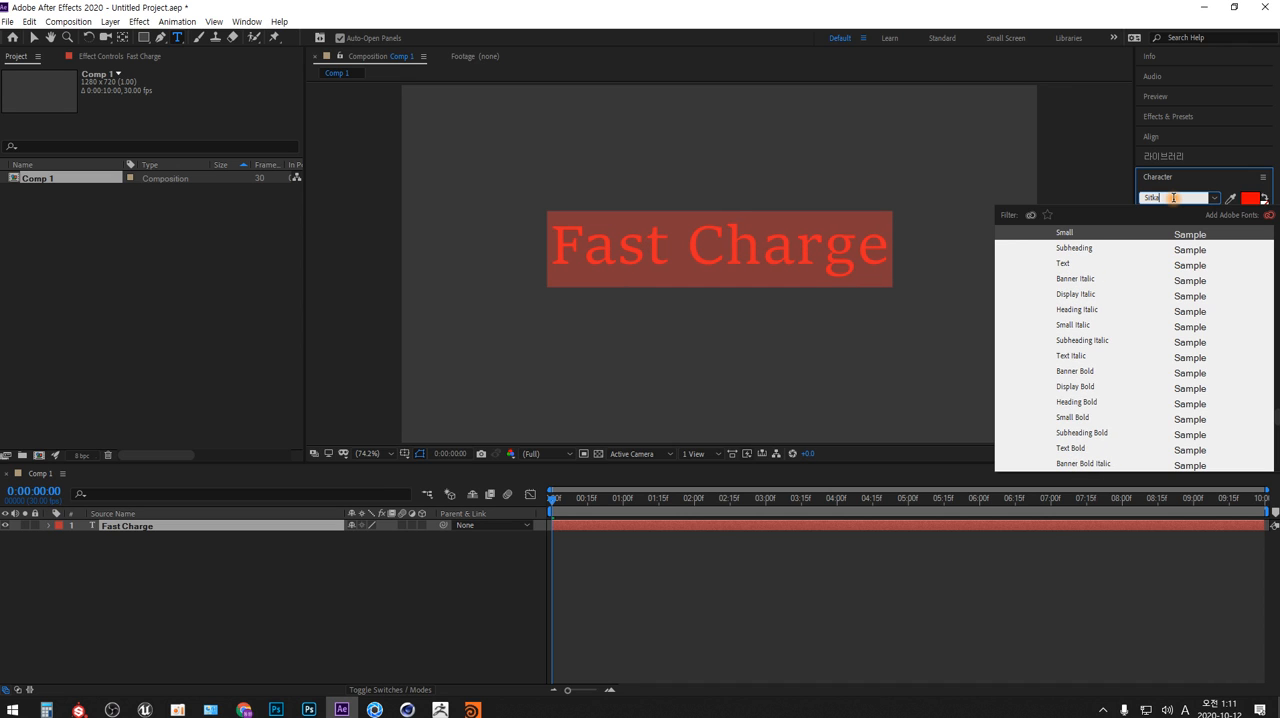
pyautogui.press('Down')
pyautogui.press('Up')
pyautogui.press('Up')
pyautogui.press('Up')
pyautogui.press('Up')
pyautogui.press('Up')
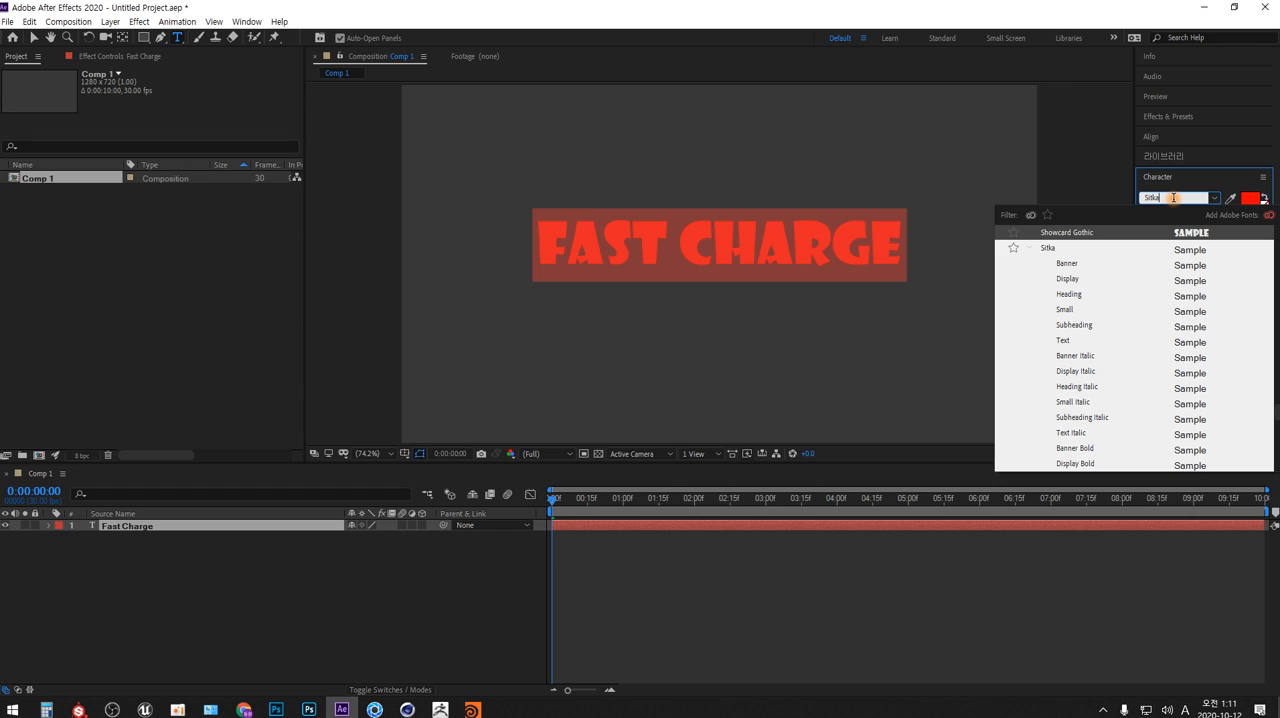
# Compare the Sitka Banner, Display, Heading and Small styles, apply Sitka Text to the text and deselect the layer
pyautogui.press('Down')
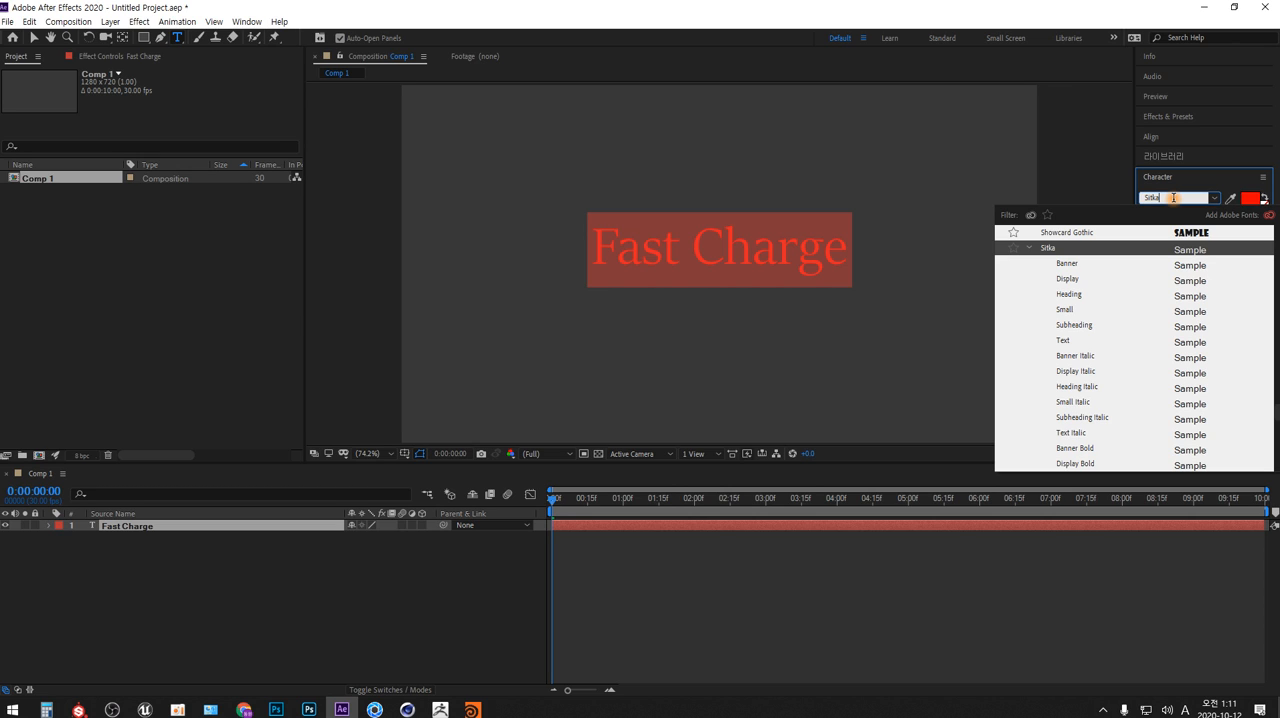
pyautogui.press('Down')
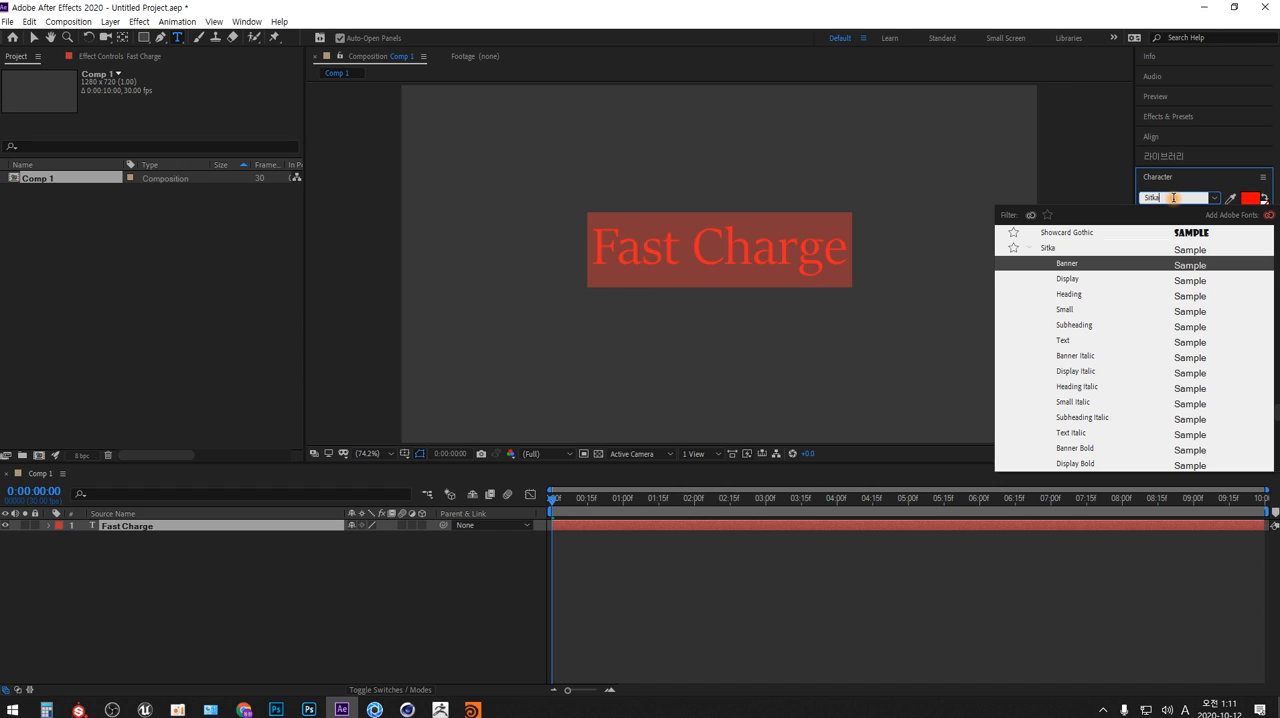
pyautogui.press('Down')
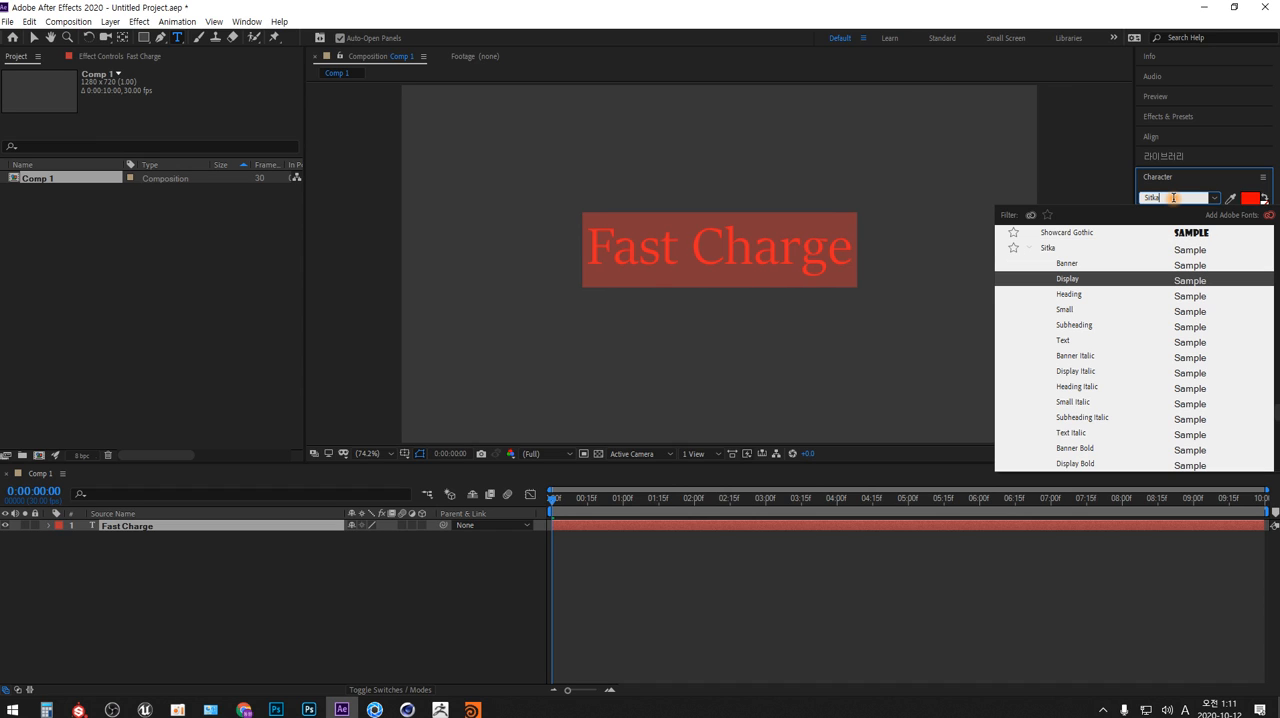
pyautogui.press('Down')
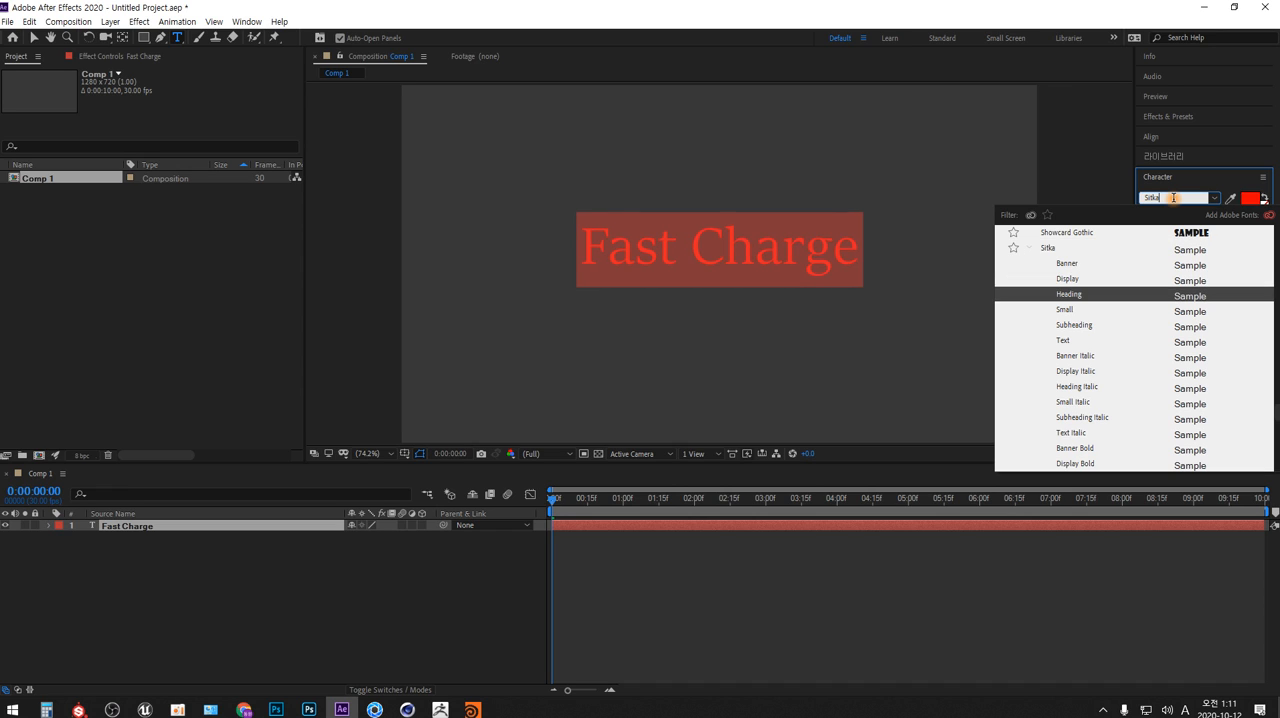
pyautogui.press('Down')
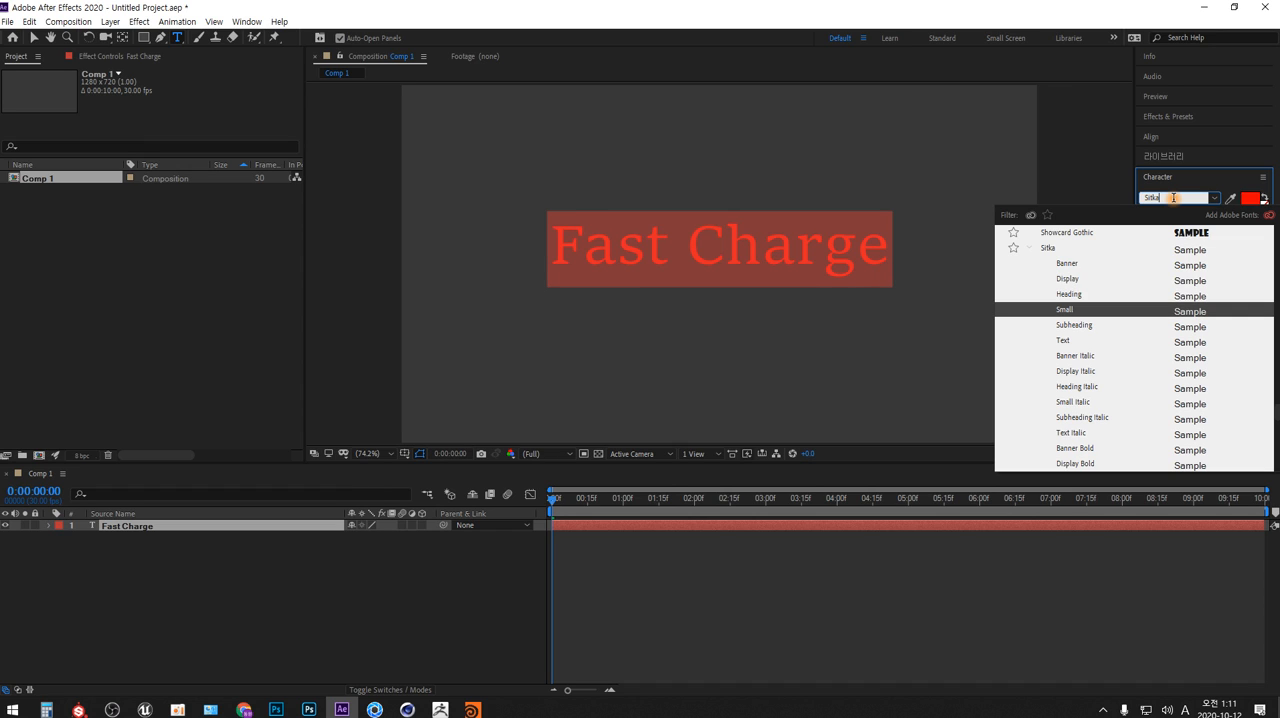
pyautogui.press('Up')
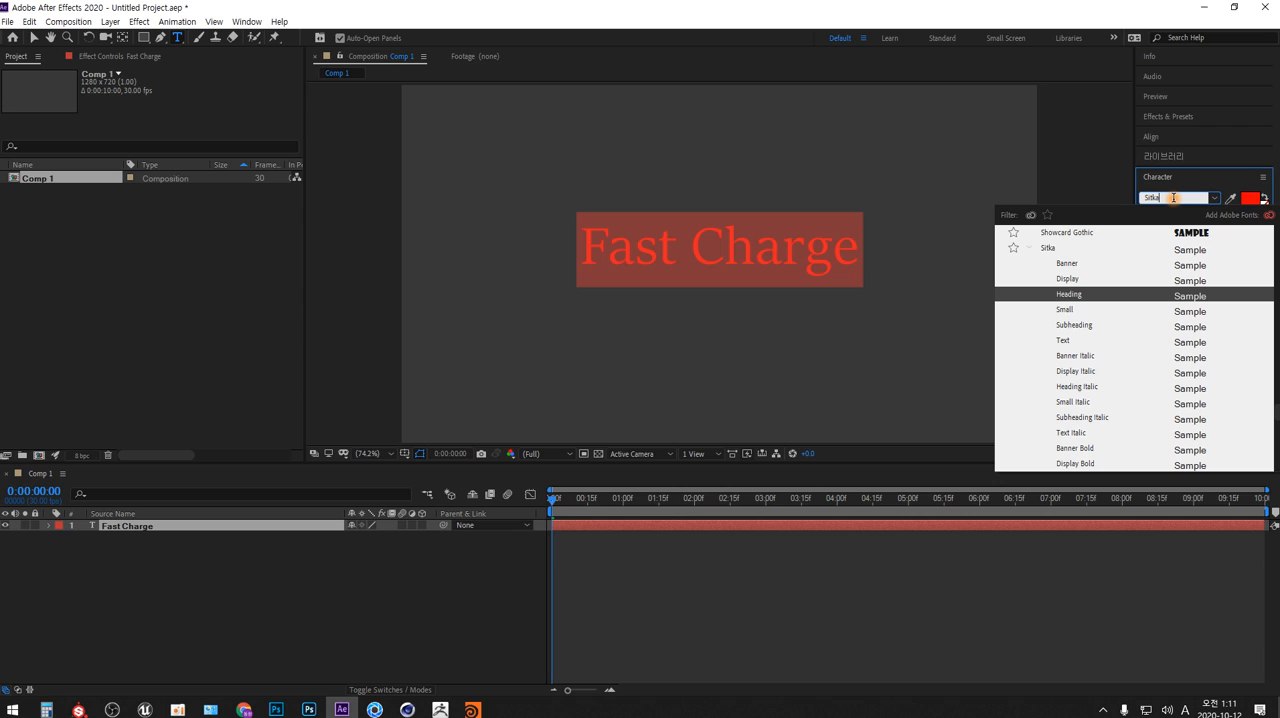
pyautogui.click(1064, 339)
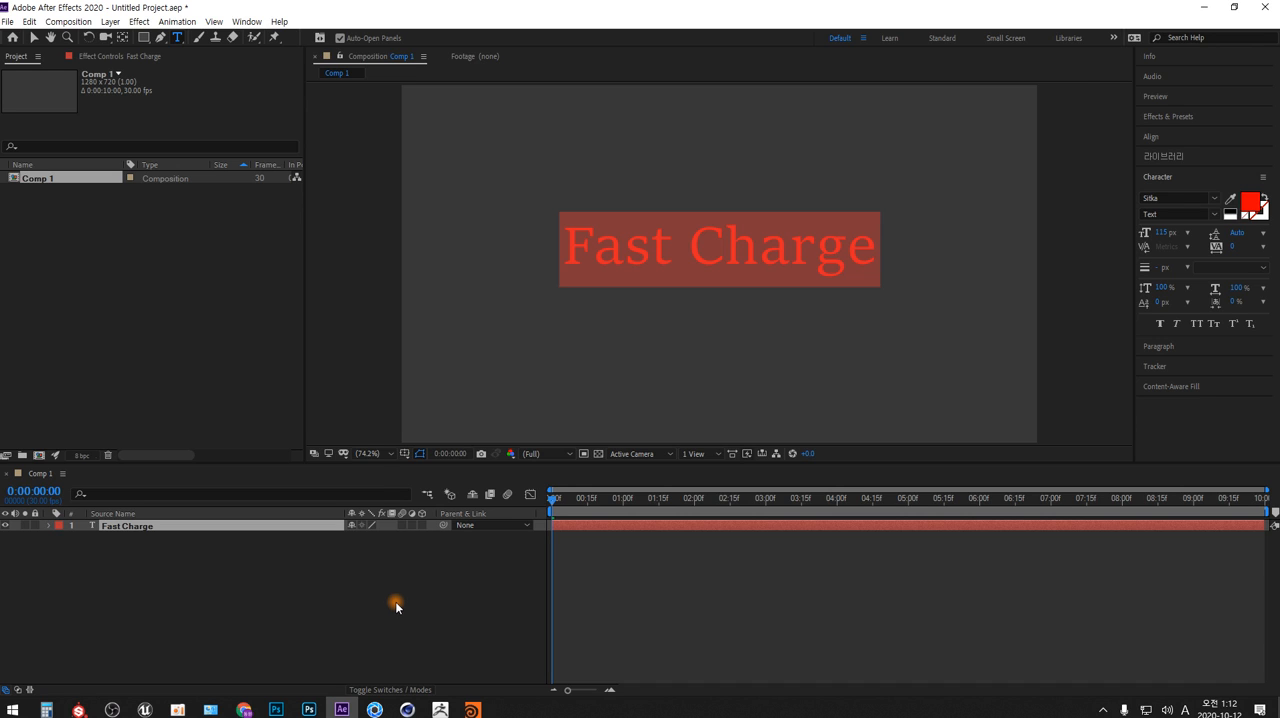
pyautogui.click(285, 579)
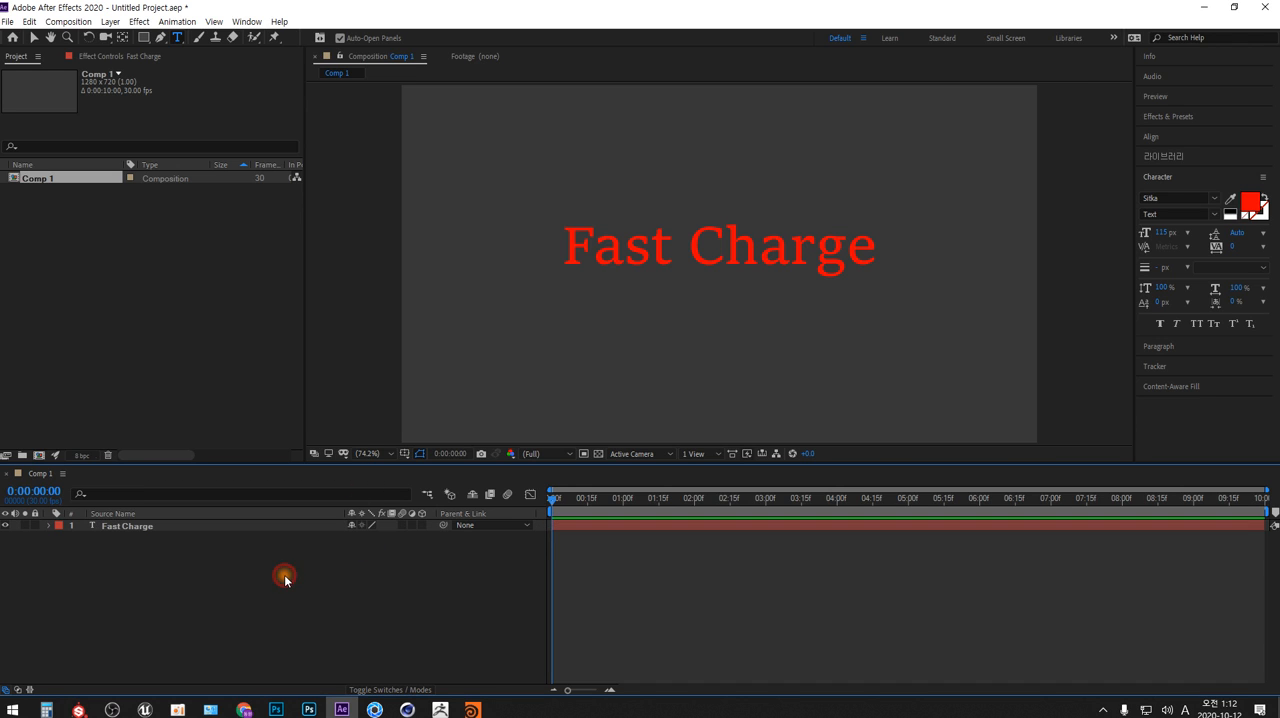
# Expand the "Fast Charge" layer's properties and add a Position text animator to it
pyautogui.click(49, 526)
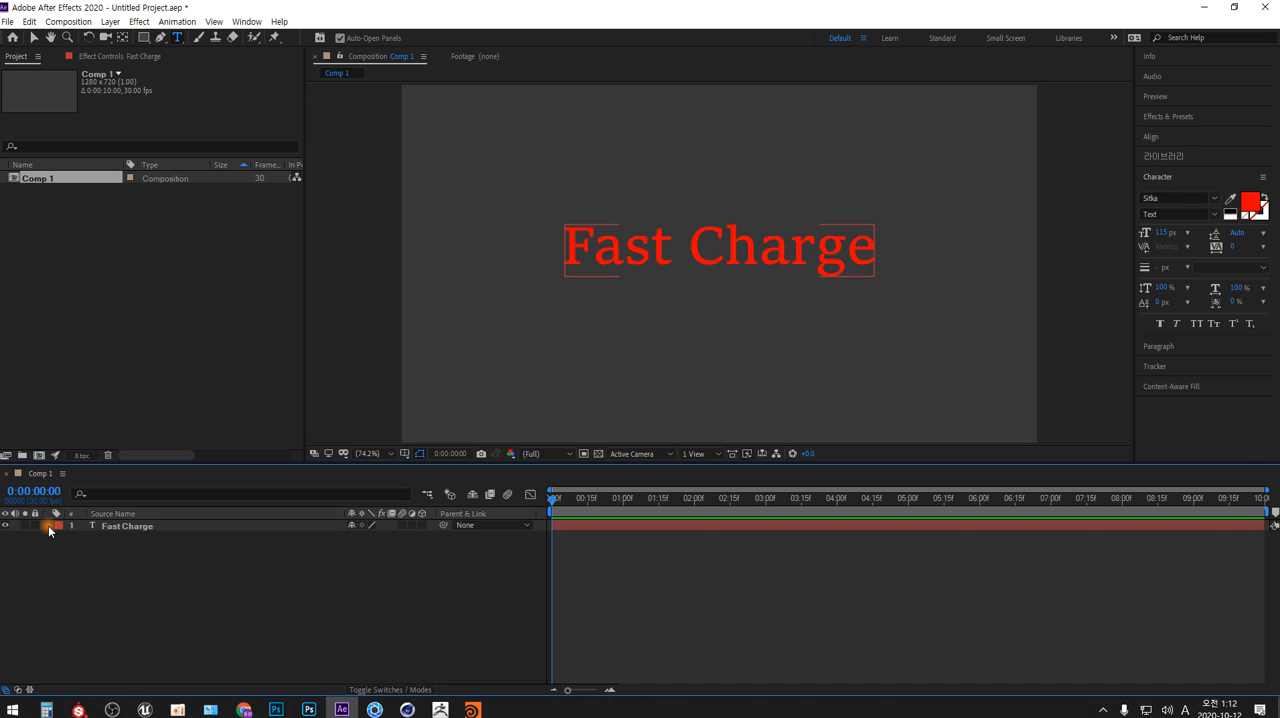
pyautogui.click(48, 525)
pyautogui.click(429, 538)
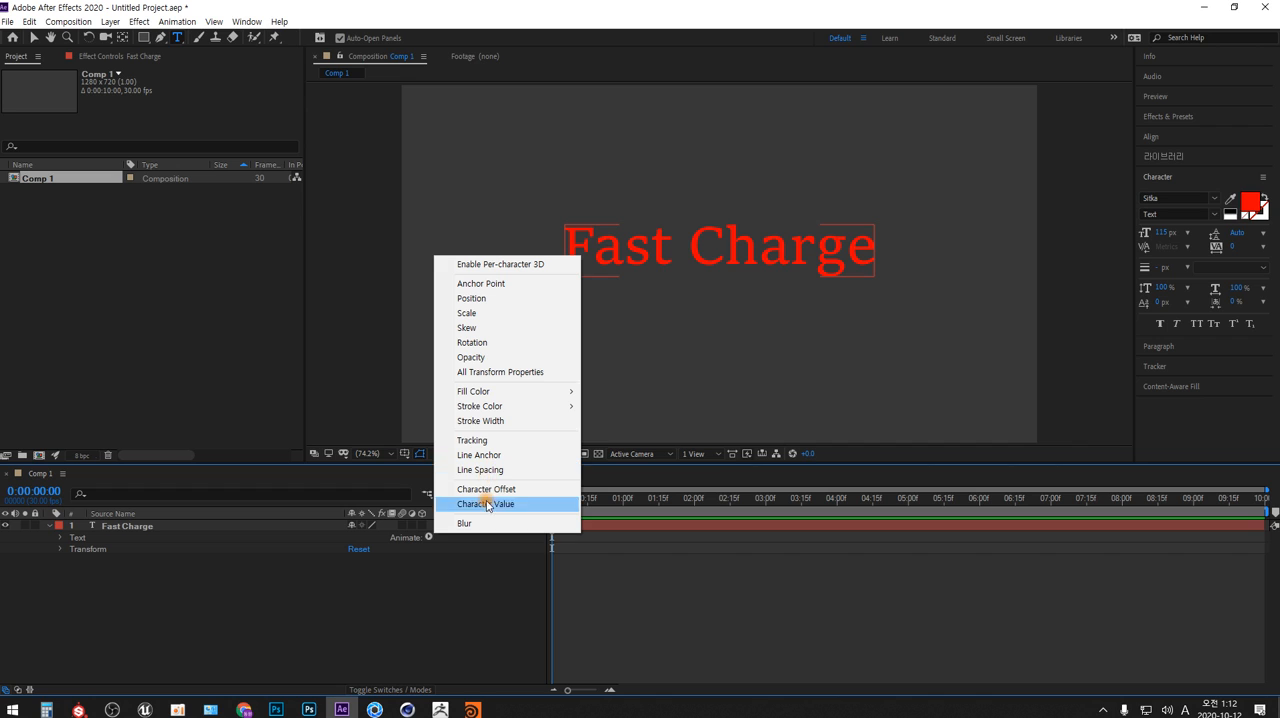
pyautogui.click(469, 597)
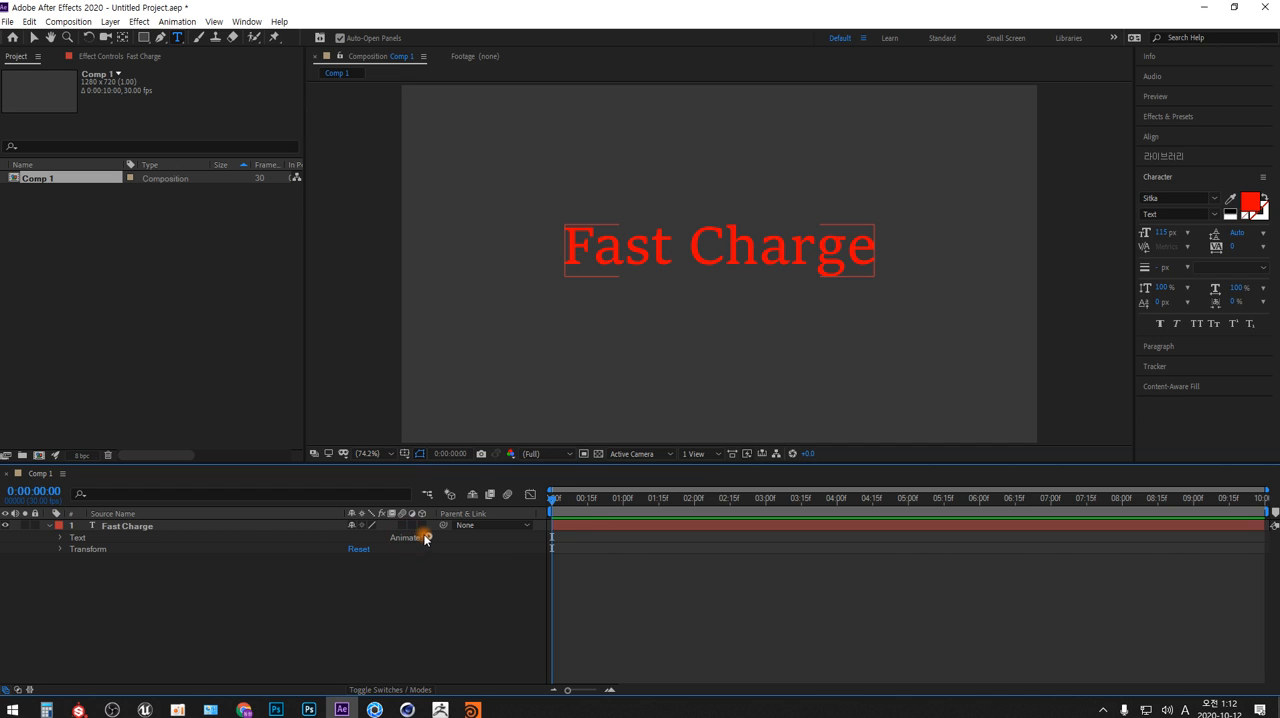
pyautogui.click(426, 538)
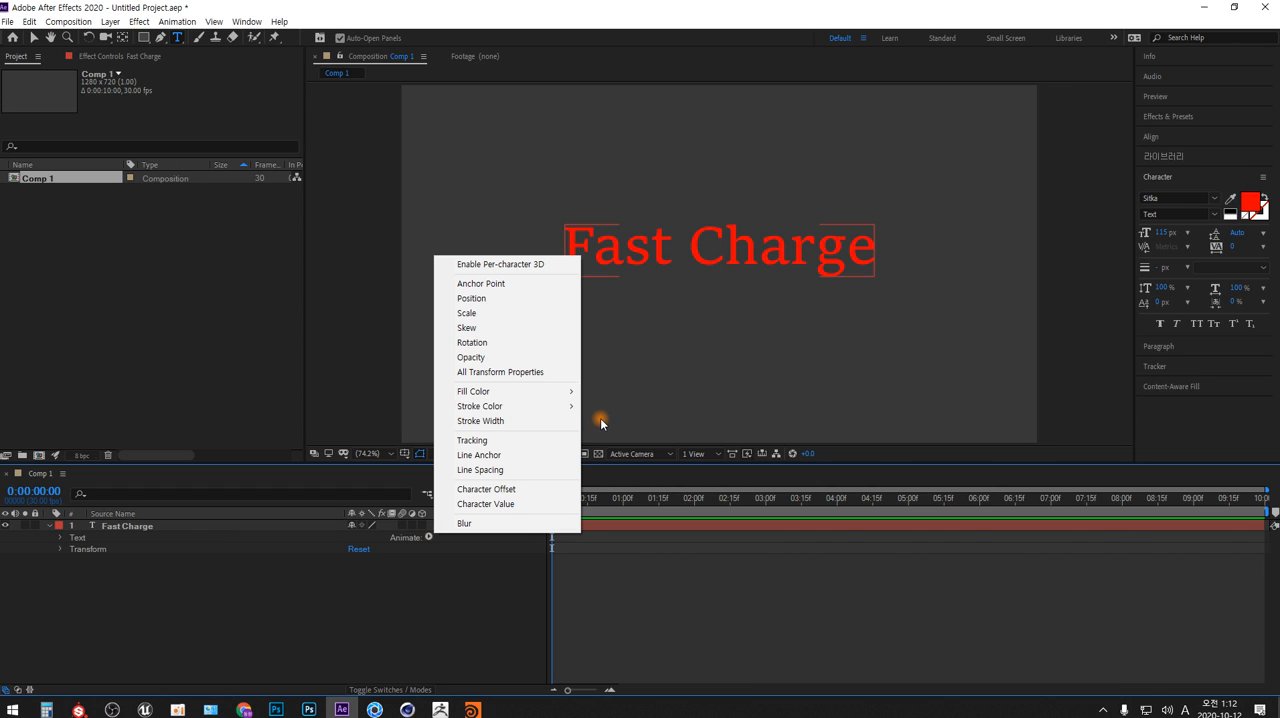
pyautogui.click(490, 299)
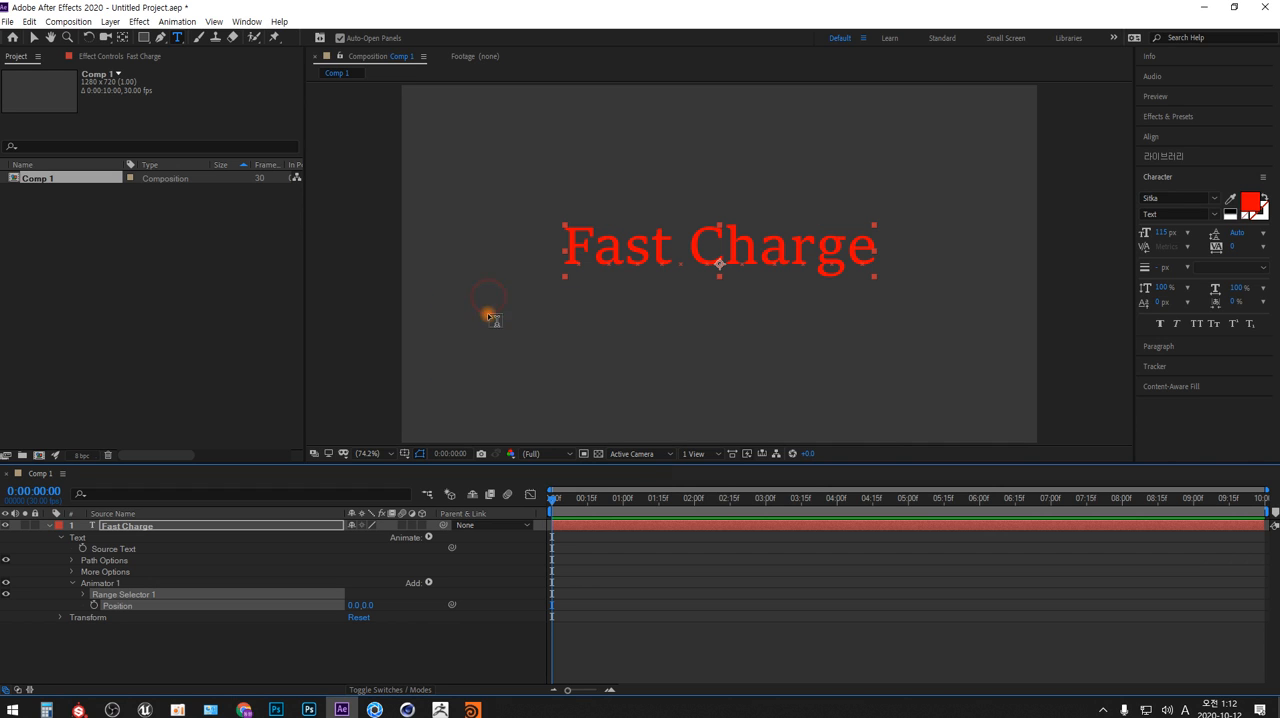
# Enlarge the timeline area and expand the Range Selector 1 properties of the Position animator
pyautogui.click(468, 526)
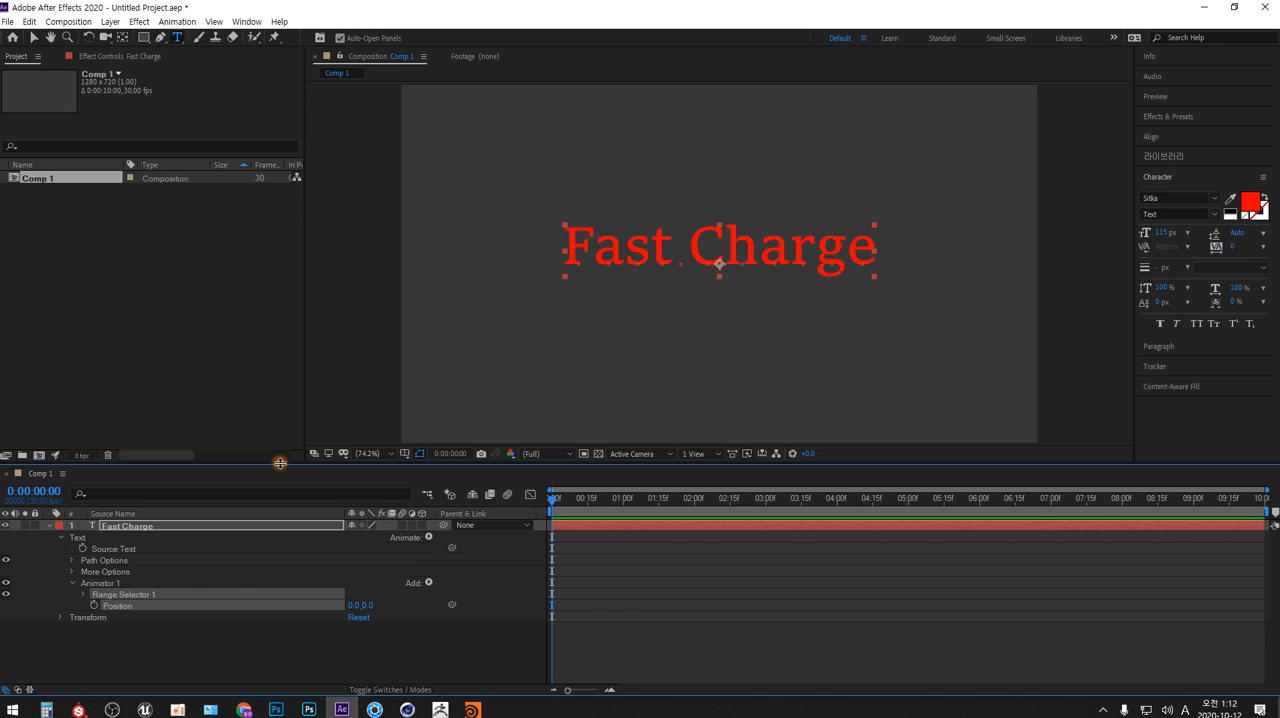
pyautogui.moveTo(281, 467); pyautogui.dragTo(291, 395)
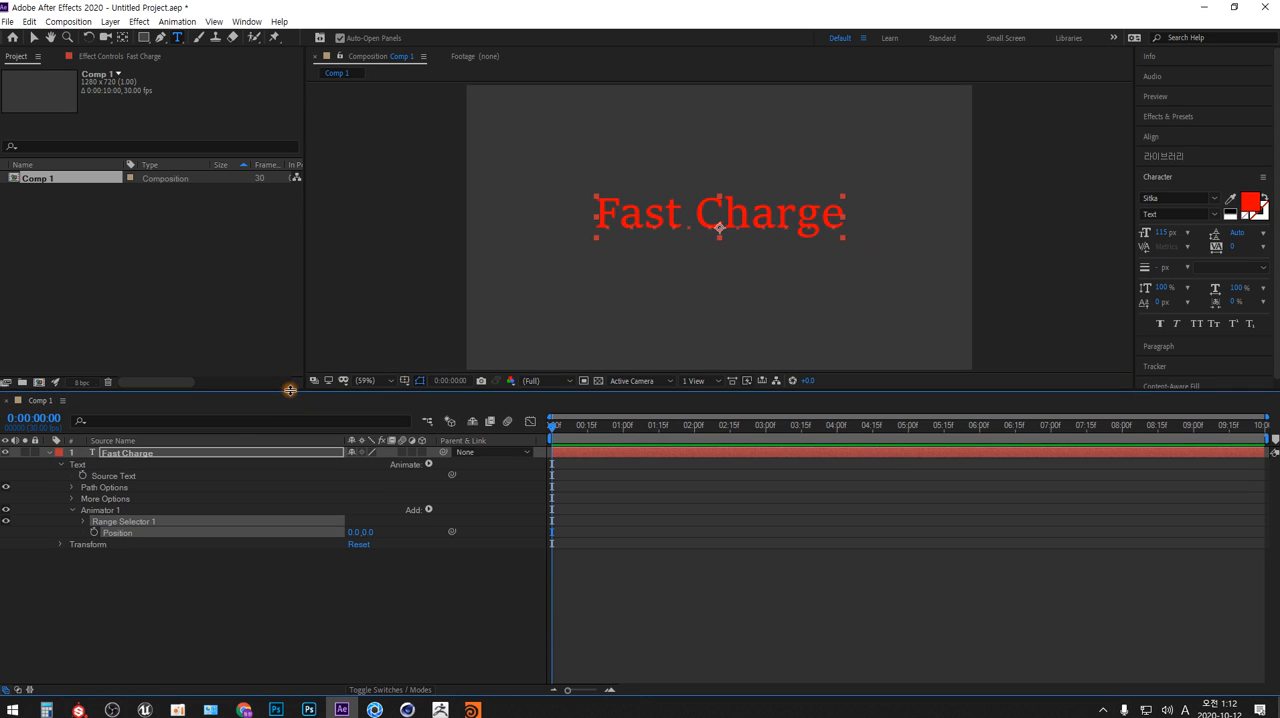
pyautogui.click(83, 522)
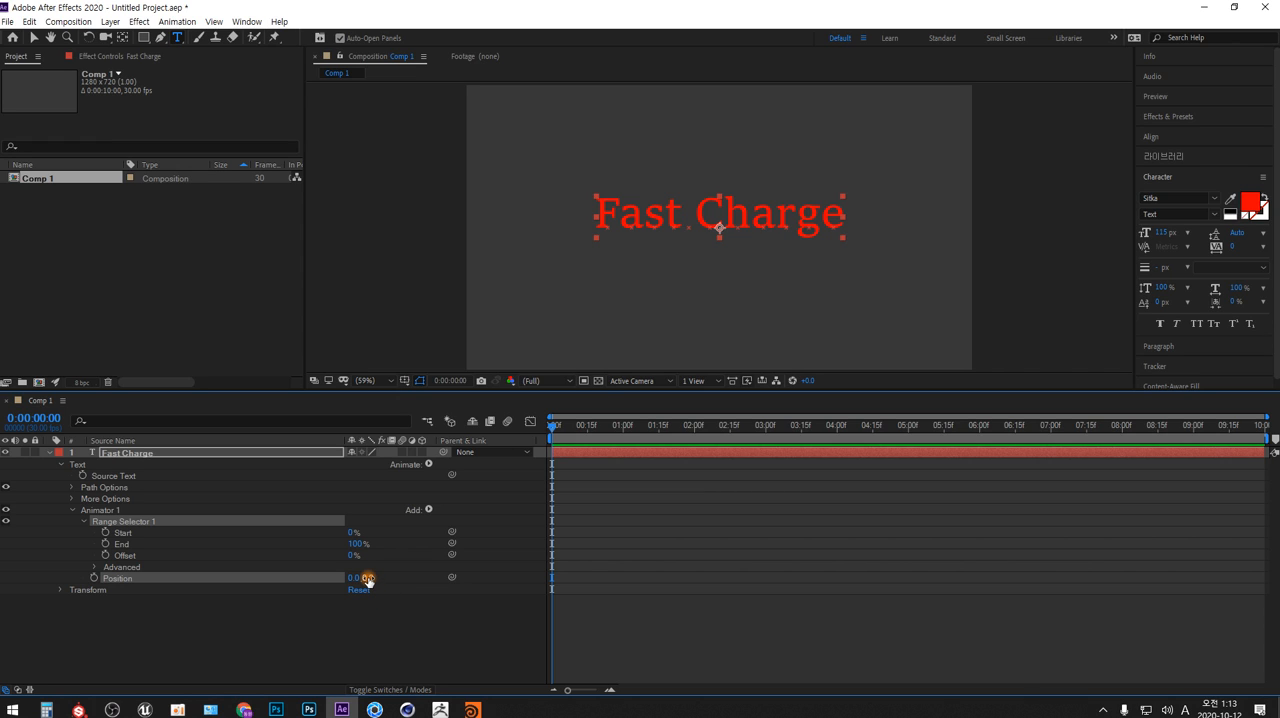
# Set the animator's Position to 0.0, 100.0 so the characters shift down
pyautogui.moveTo(368, 579); pyautogui.dragTo(434, 580)
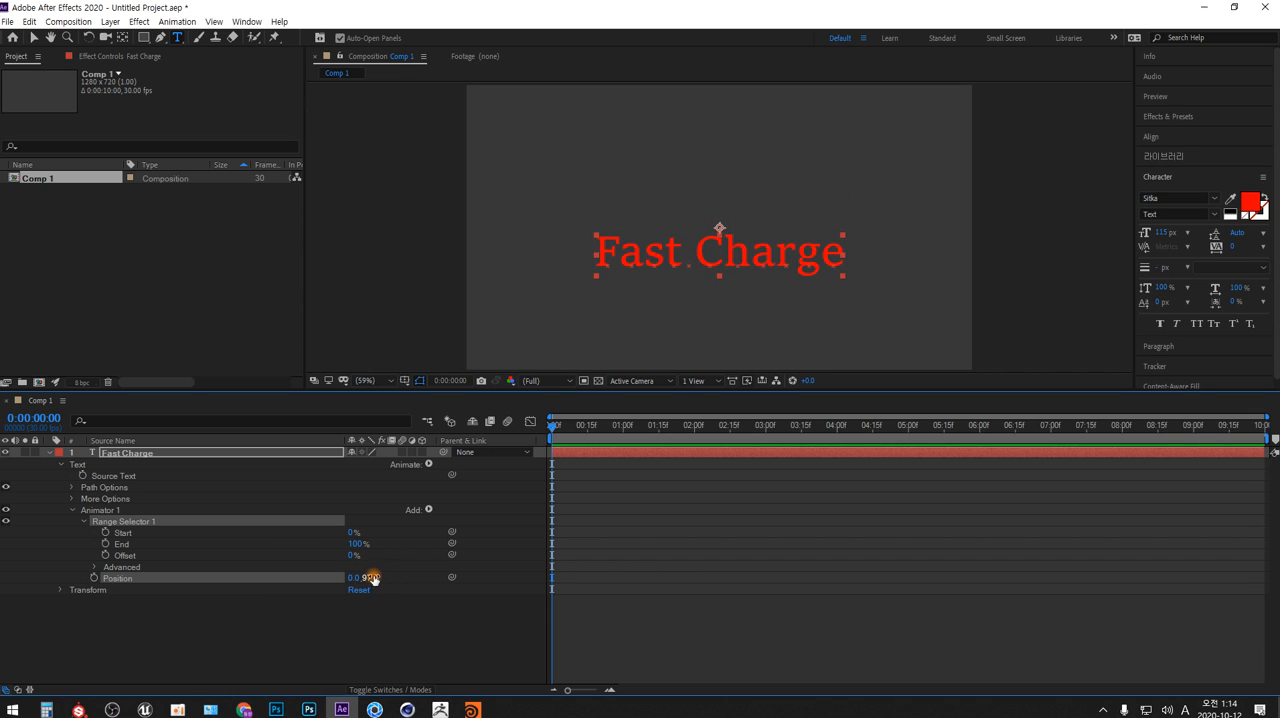
pyautogui.click(371, 578)
pyautogui.write('100')
pyautogui.press('Return')
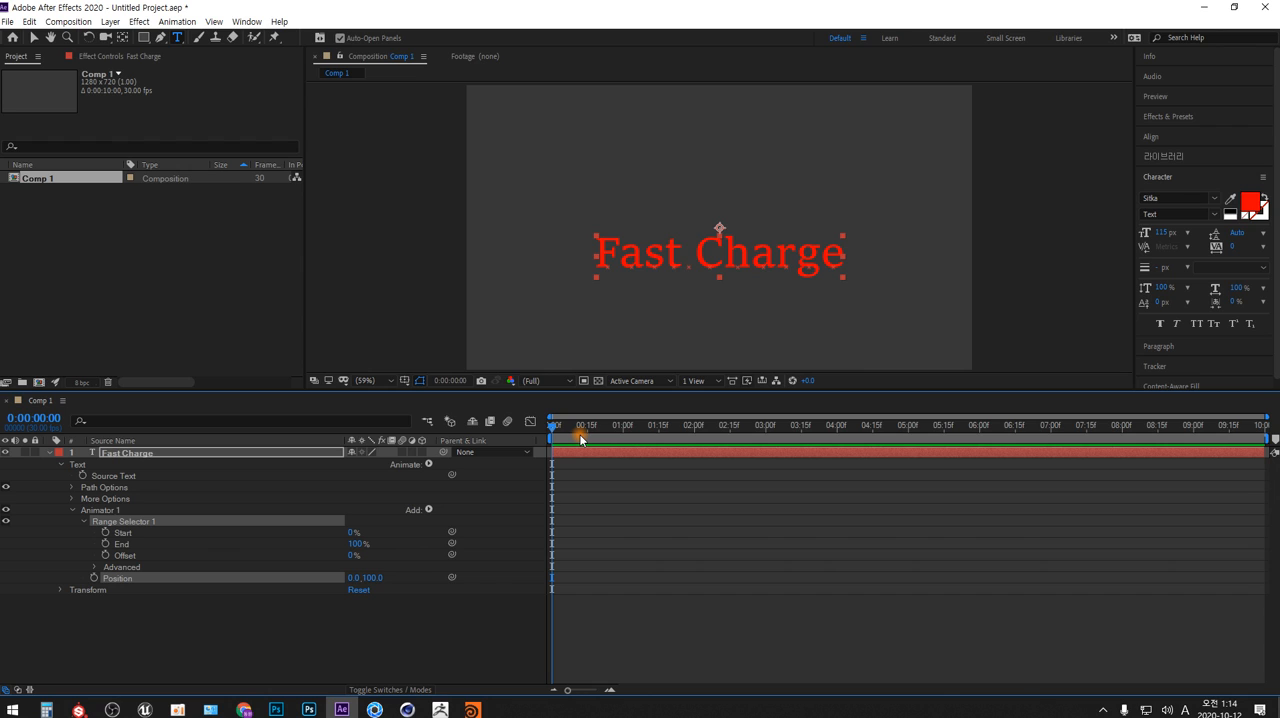
# Set Range Selector 1's End to 70% and Start to 30%
pyautogui.click(355, 544)
pyautogui.write('70')
pyautogui.click(419, 548)
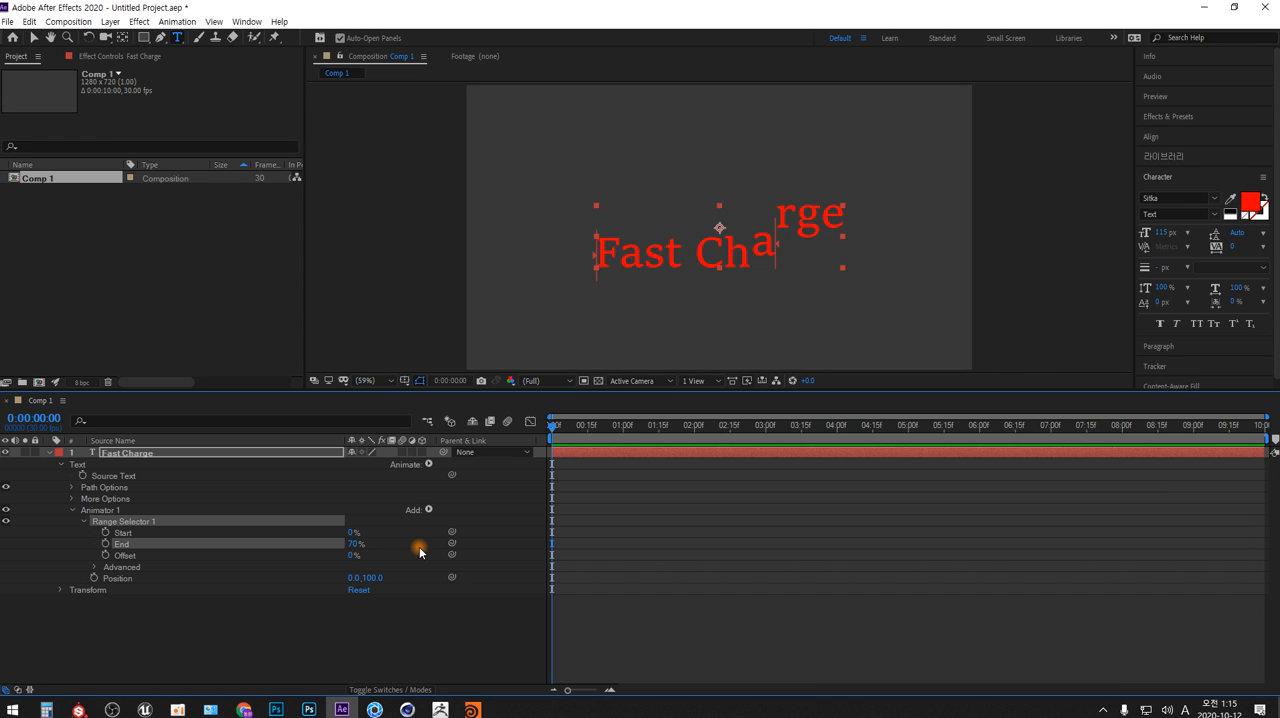
pyautogui.click(352, 532)
pyautogui.write('30')
pyautogui.press('Return')
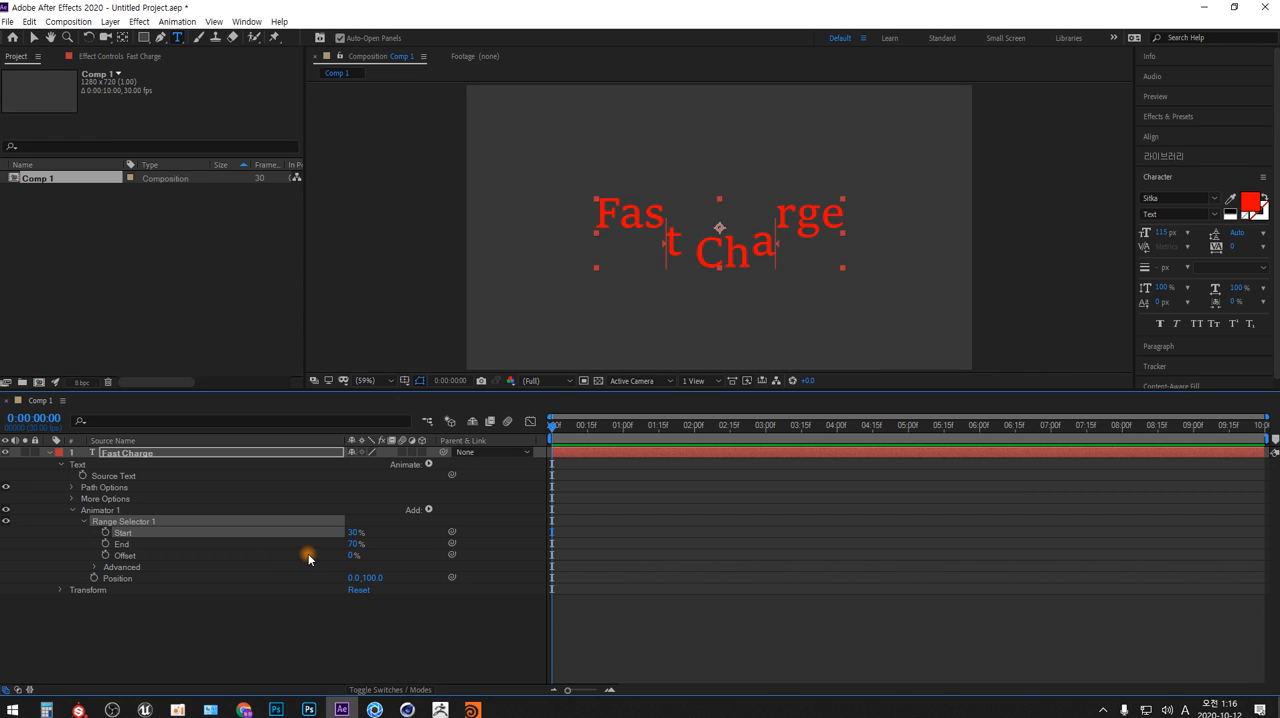
# Set both Start and End of Range Selector 1 to 0%
pyautogui.click(351, 544)
pyautogui.click(354, 532)
pyautogui.write('0')
pyautogui.click(376, 545)
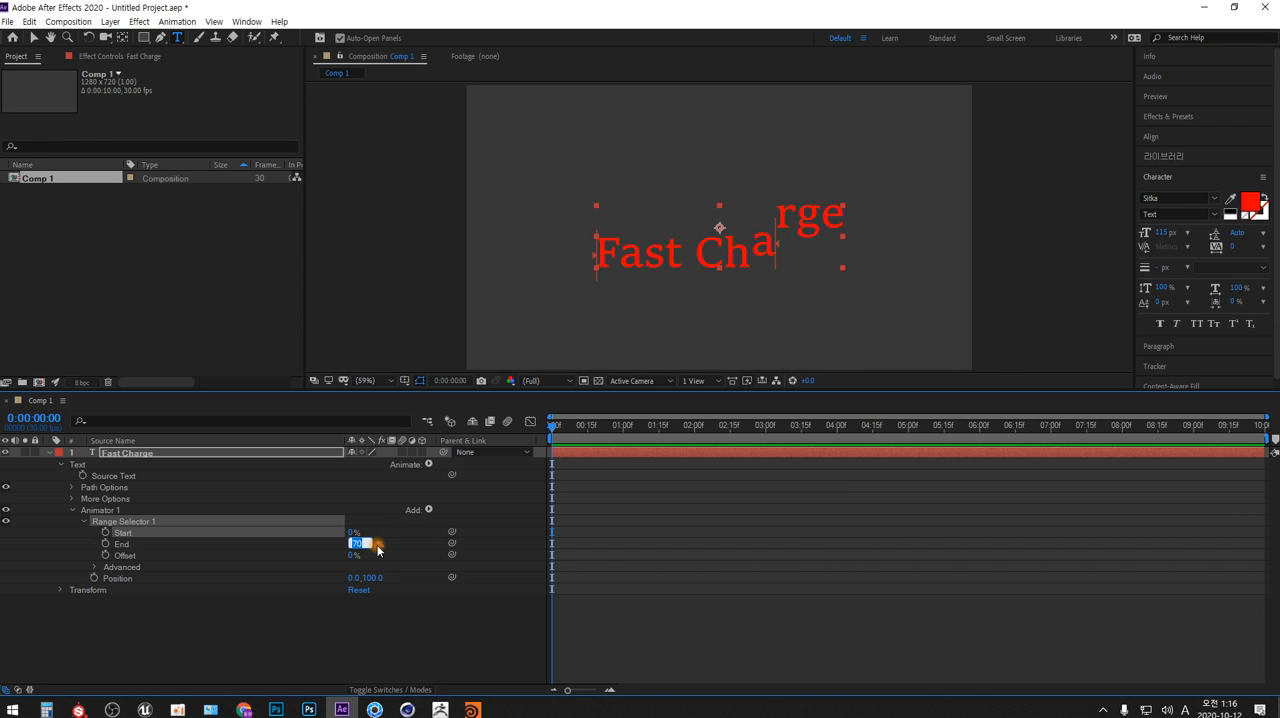
pyautogui.write('0')
pyautogui.press('Return')
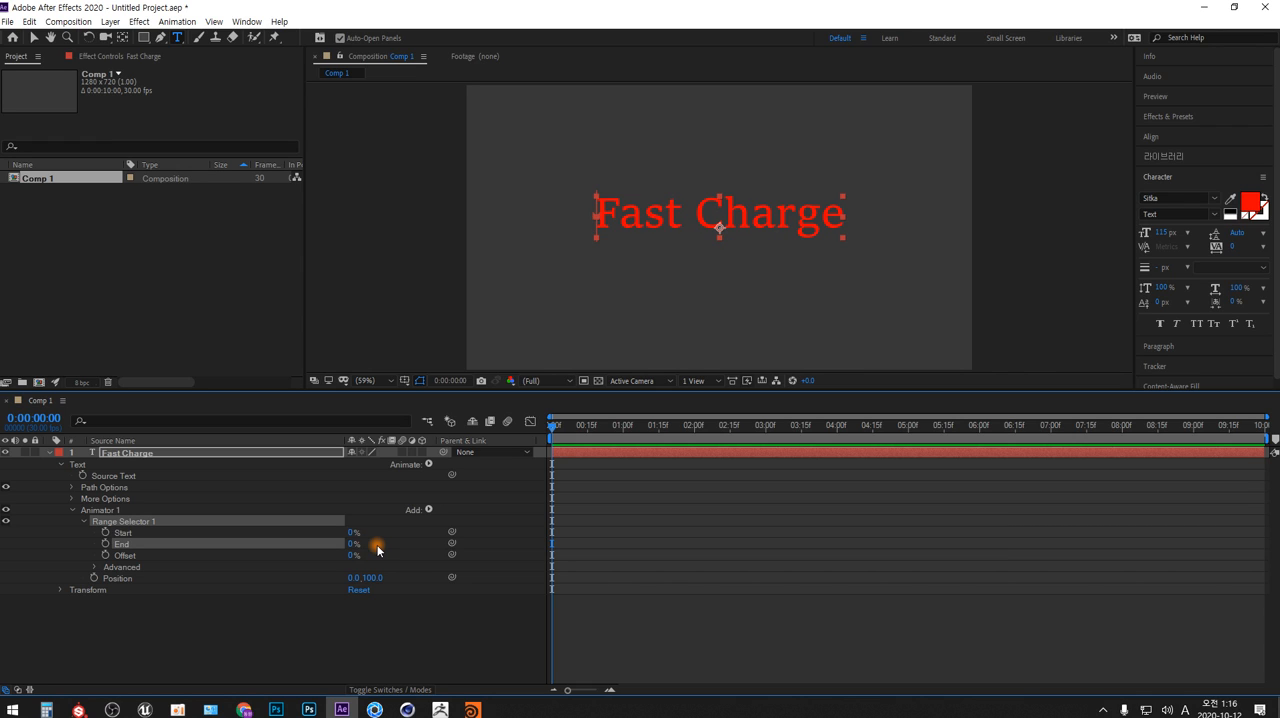
# Set Range Selector 1's Start to -30%
pyautogui.click(352, 532)
pyautogui.write('-30')
pyautogui.press('Return')
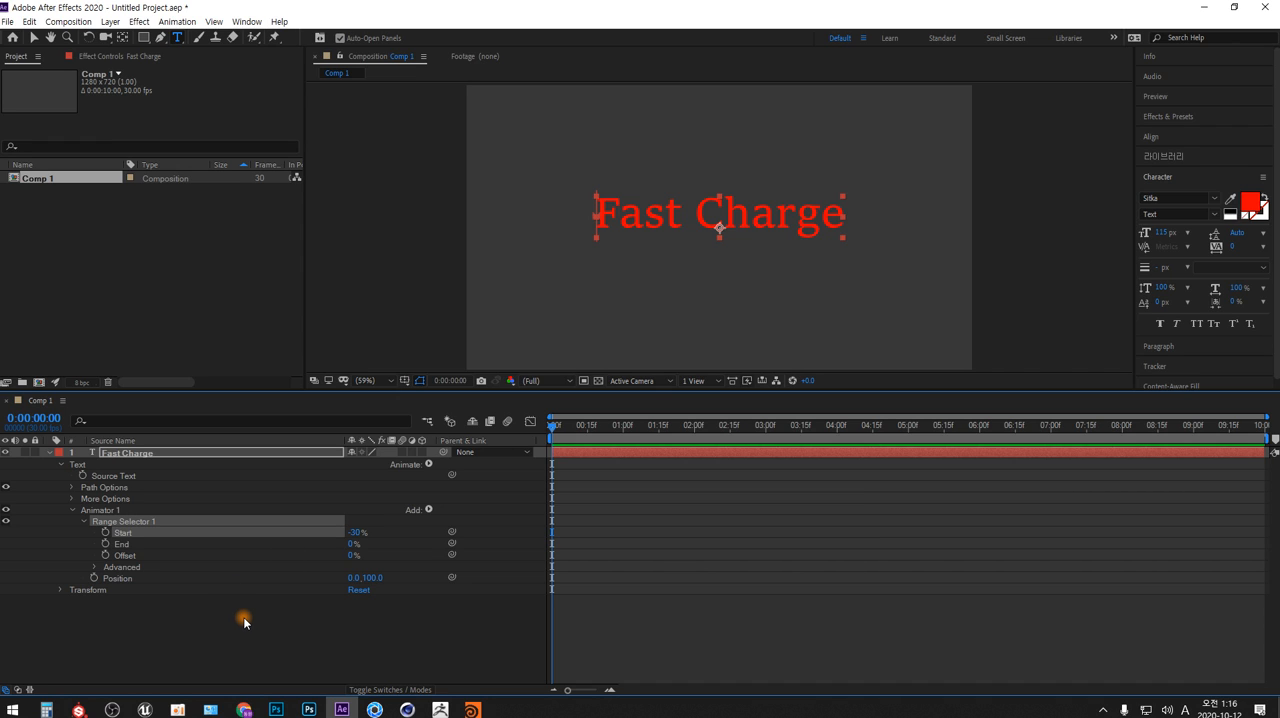
# Keyframe Range Selector 1's Offset from 0% at 0 seconds to 100% at 3 seconds and return the playhead to the start
pyautogui.click(105, 555)
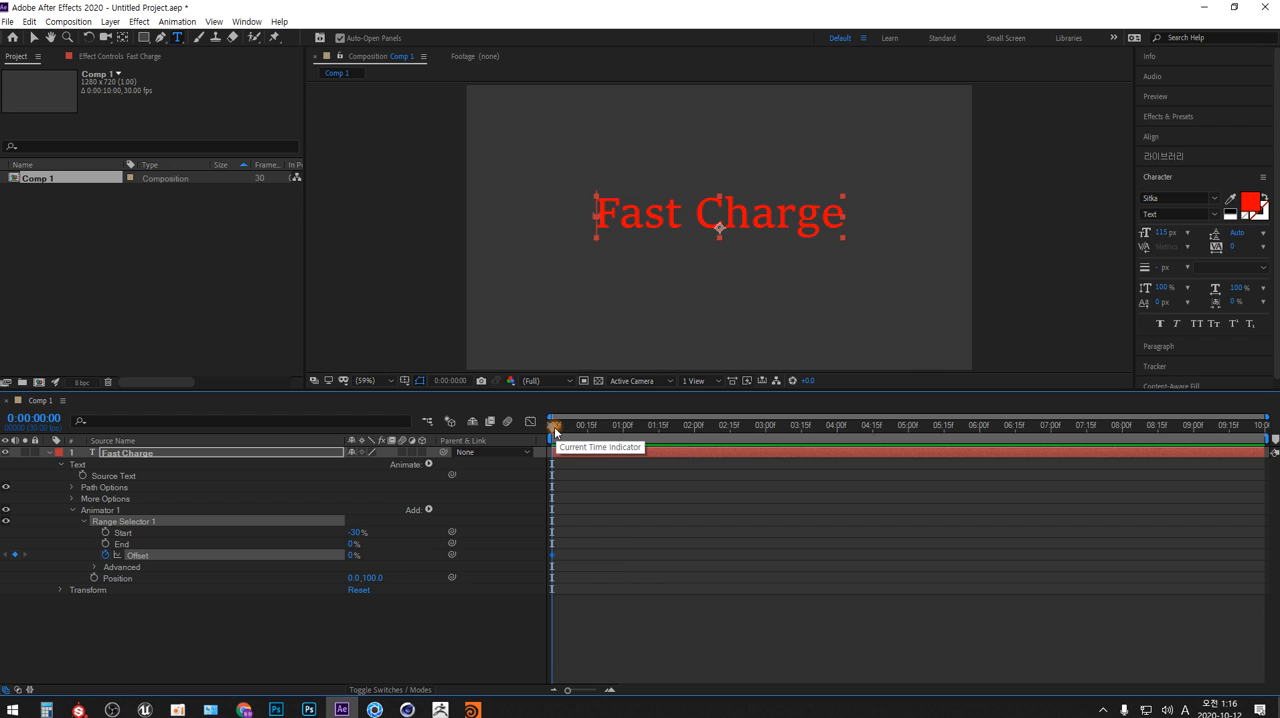
pyautogui.moveTo(555, 430); pyautogui.dragTo(767, 431)
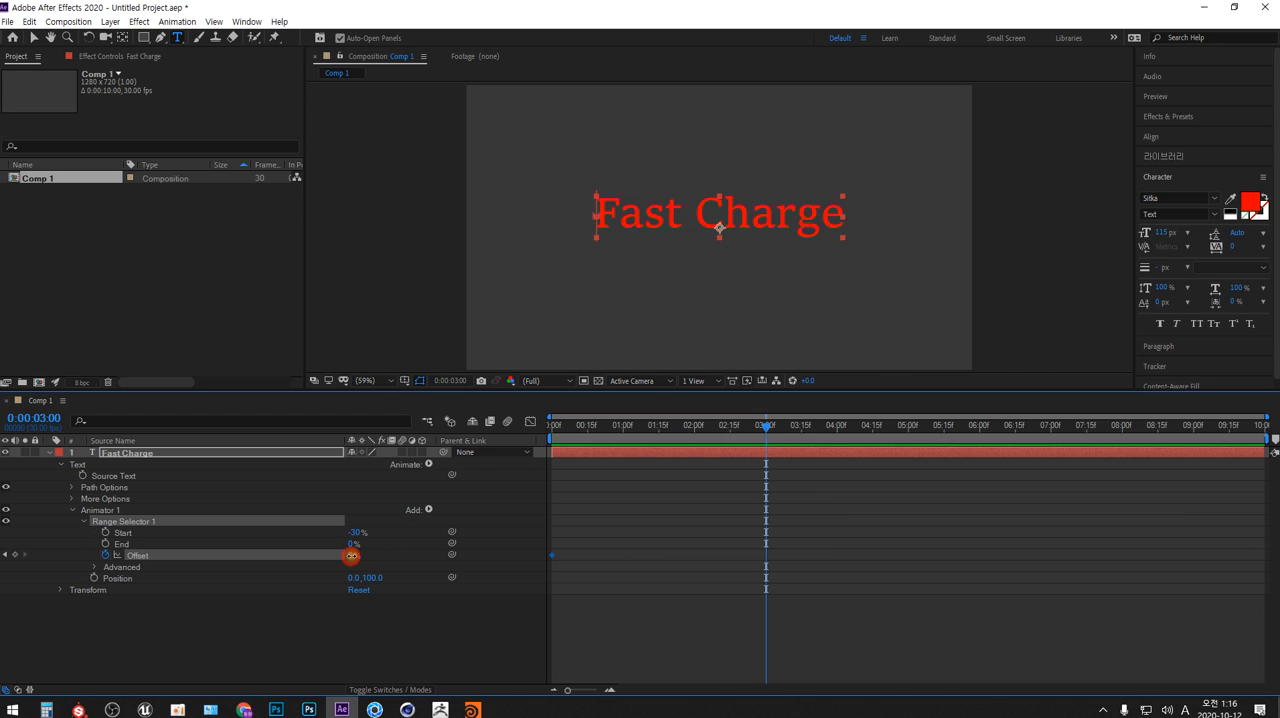
pyautogui.moveTo(351, 556); pyautogui.dragTo(423, 550)
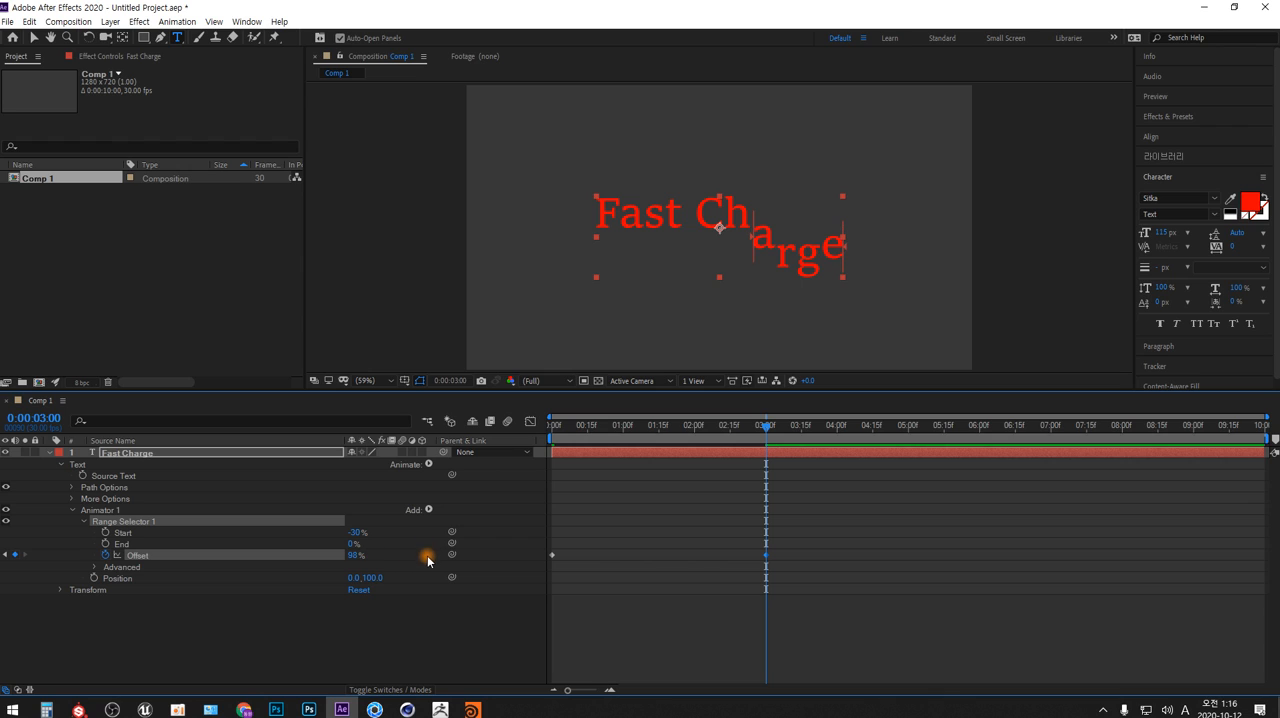
pyautogui.click(357, 555)
pyautogui.write('100')
pyautogui.press('Return')
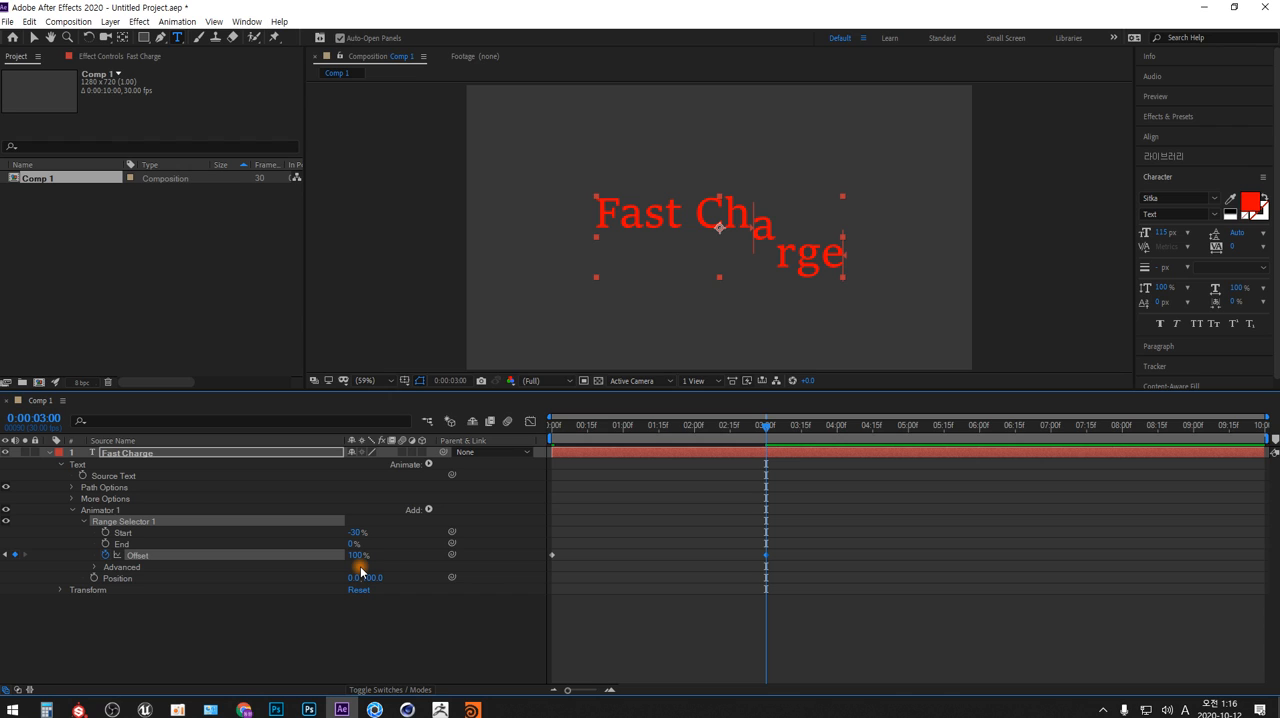
pyautogui.click(357, 555)
pyautogui.write('100')
pyautogui.press('Return')
pyautogui.moveTo(570, 425); pyautogui.dragTo(545, 430)
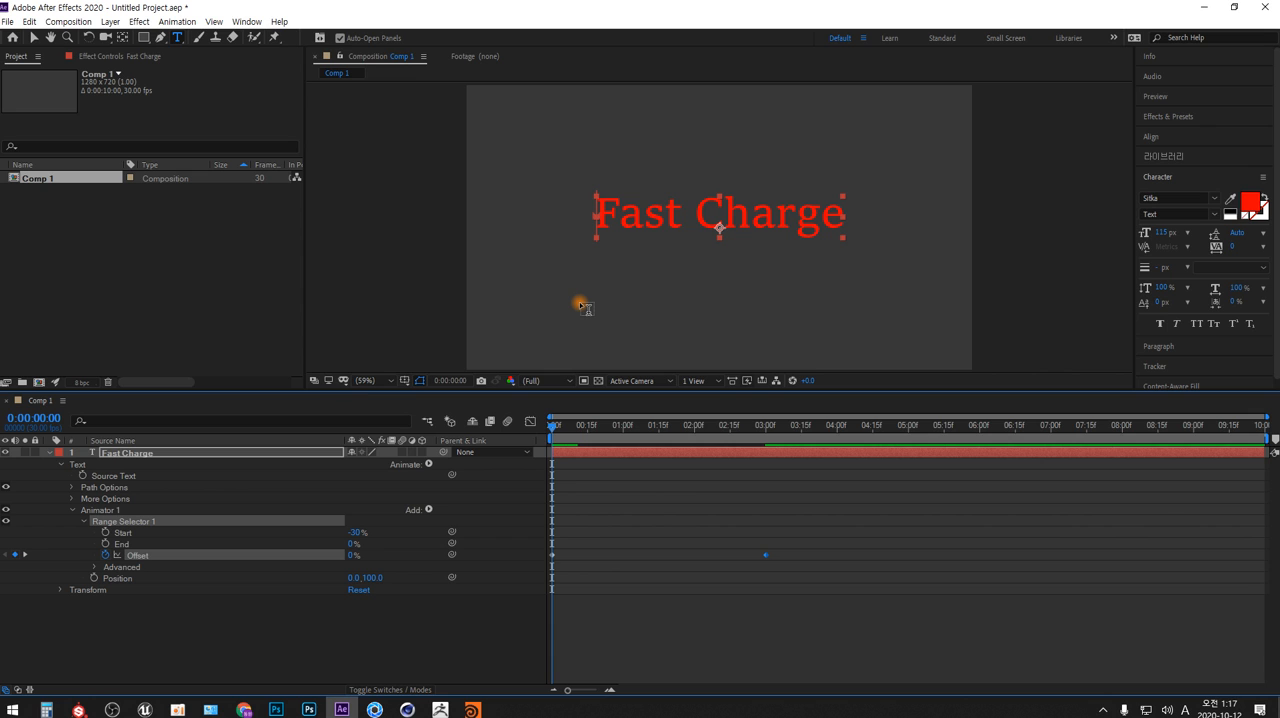
# Switch to Photoshop, create a new document with the default settings and paste the After Effects screenshot into it
pyautogui.click(275, 709)
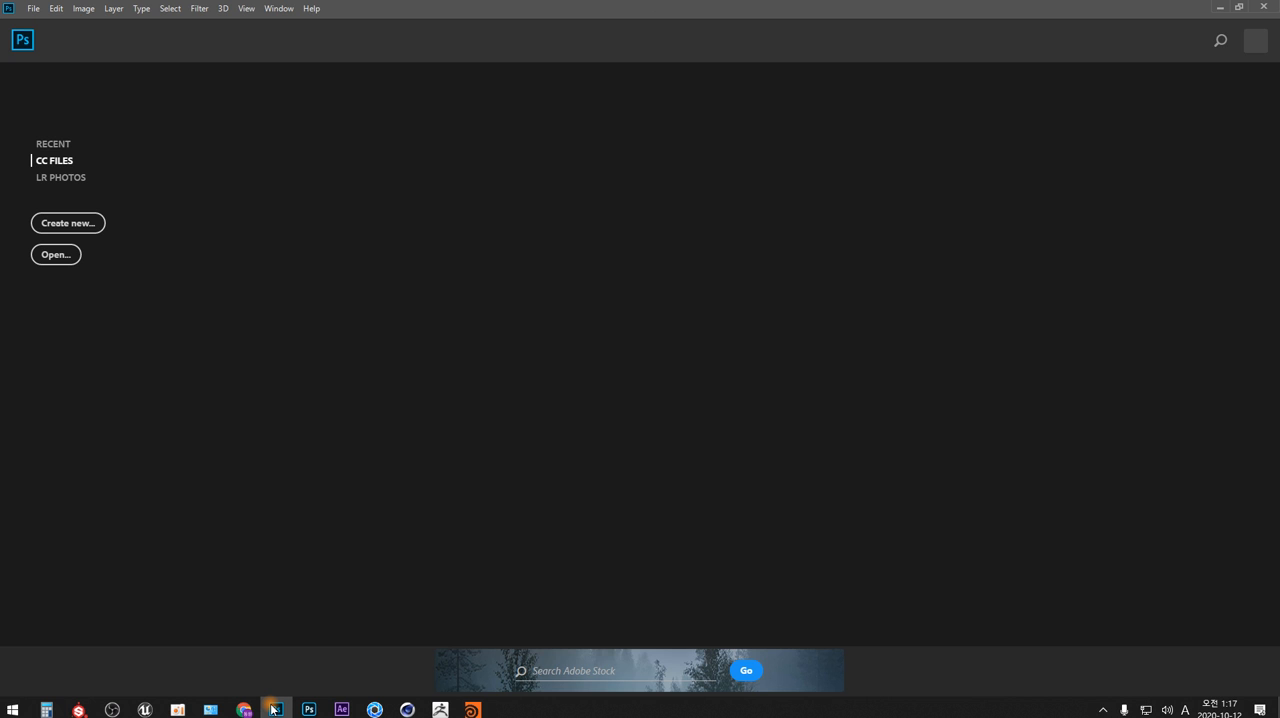
pyautogui.hotkey('ctrl', 'n')
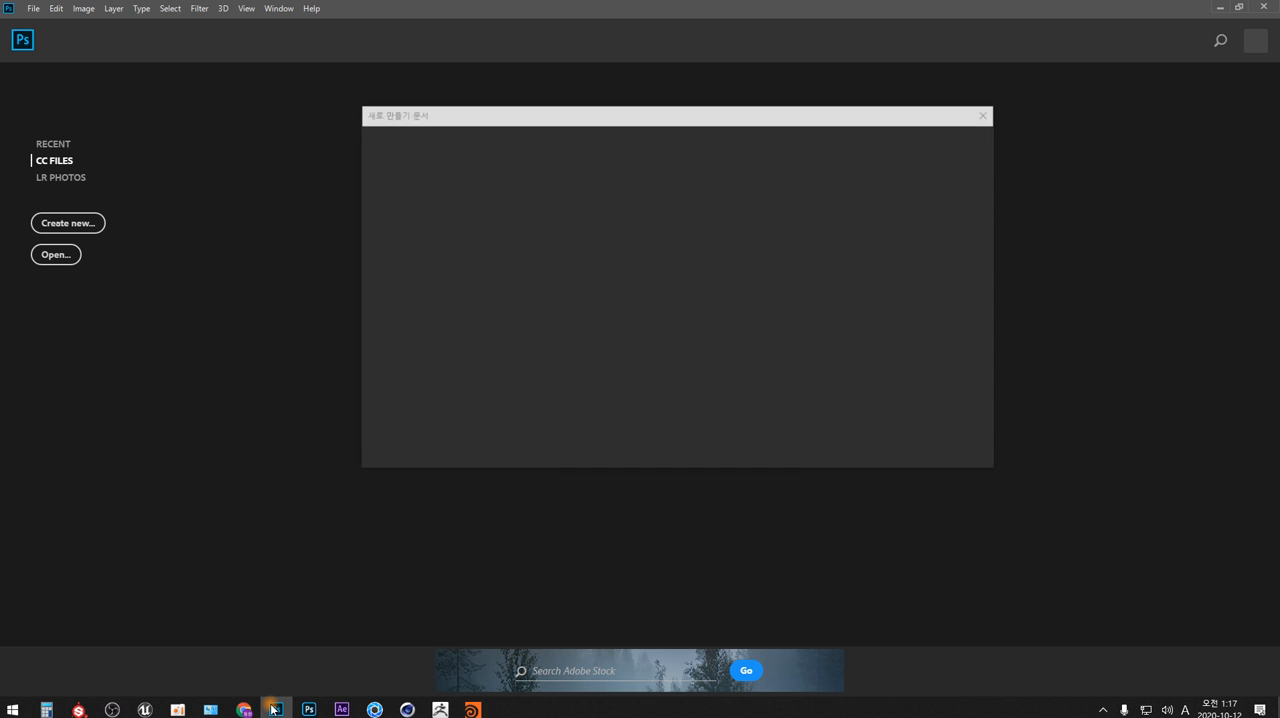
pyautogui.press('Return')
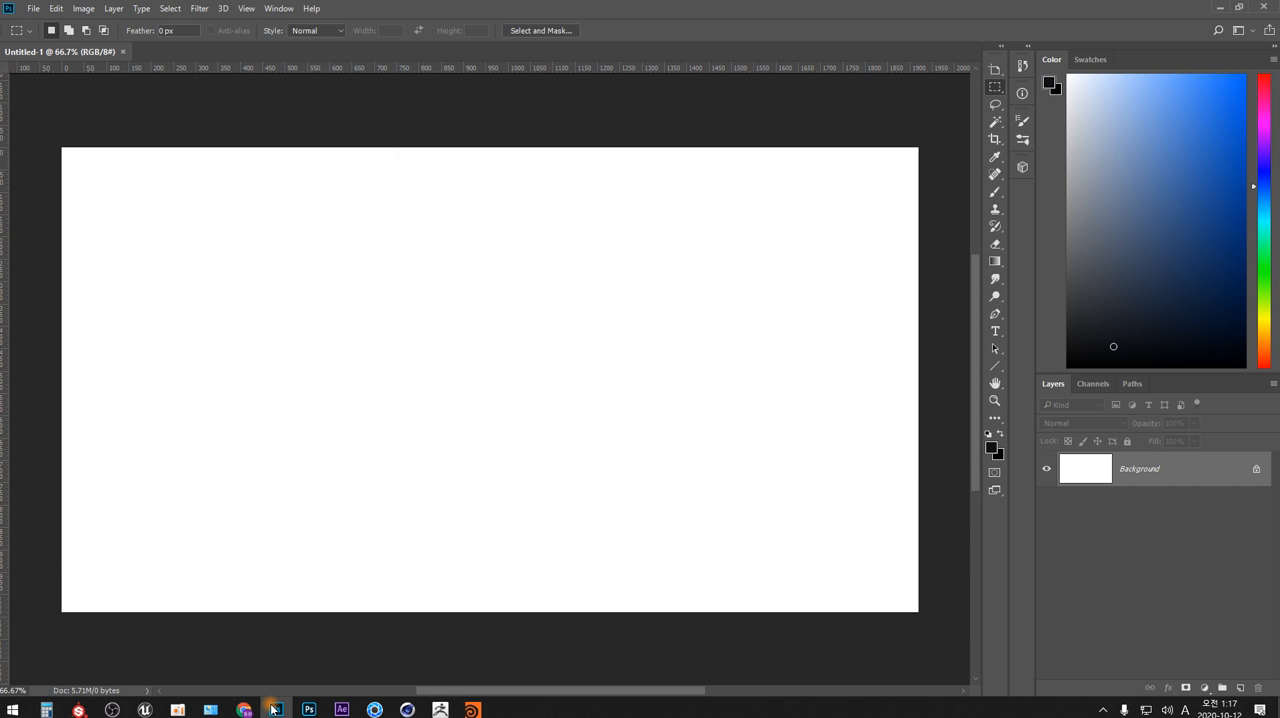
pyautogui.hotkey('ctrl', 'v')
pyautogui.press('Tab')
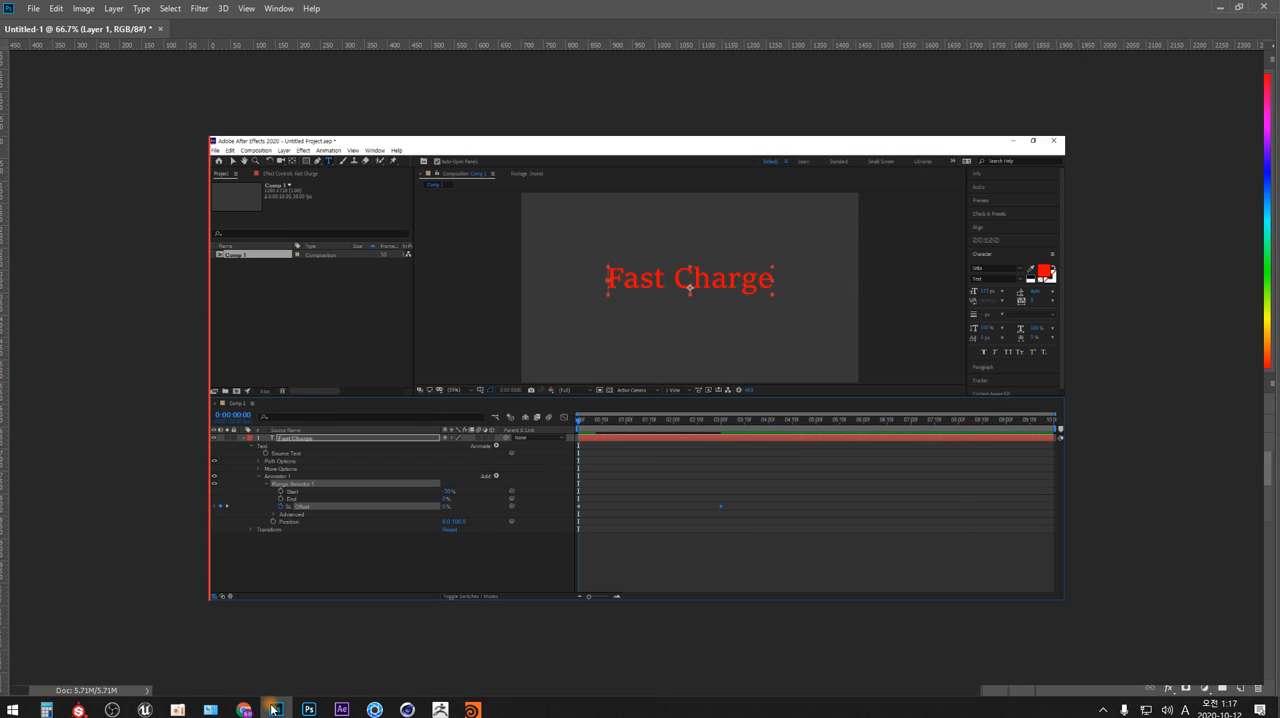
# Add a new empty layer with the default name above the pasted screenshot and show the document at 100%
pyautogui.hotkey('ctrl', 'shift', 'n')
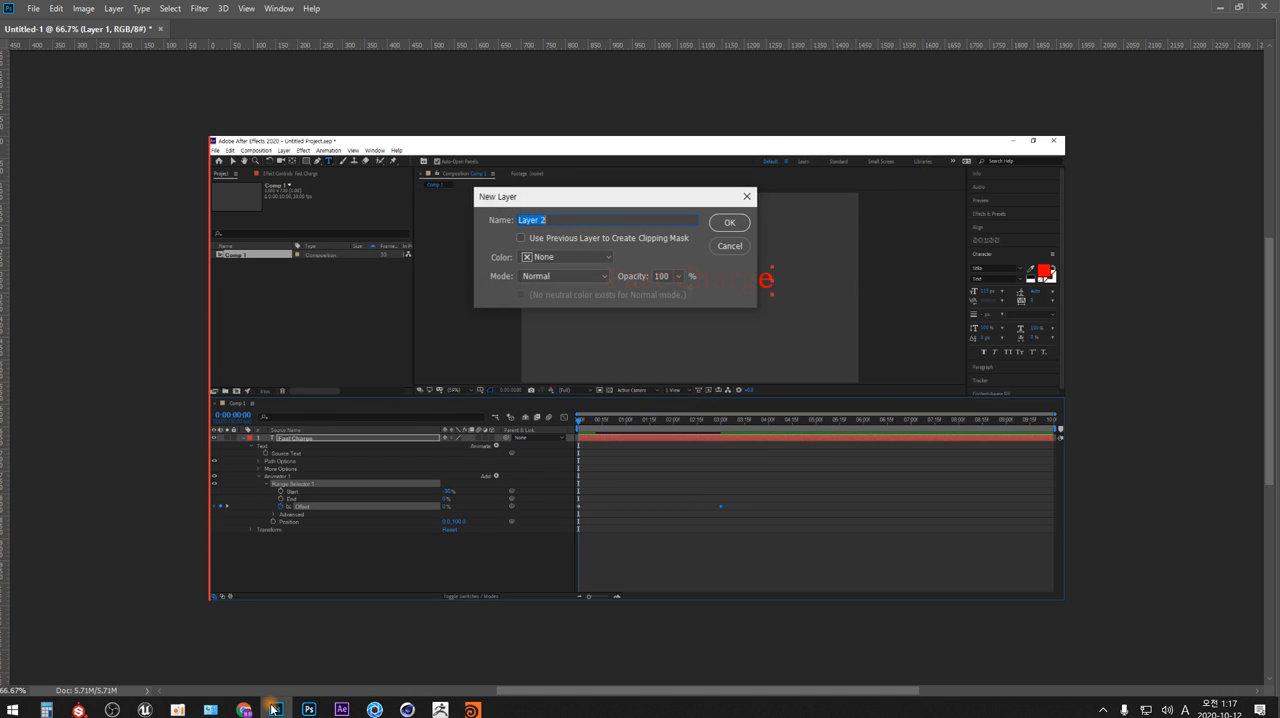
pyautogui.press('Return')
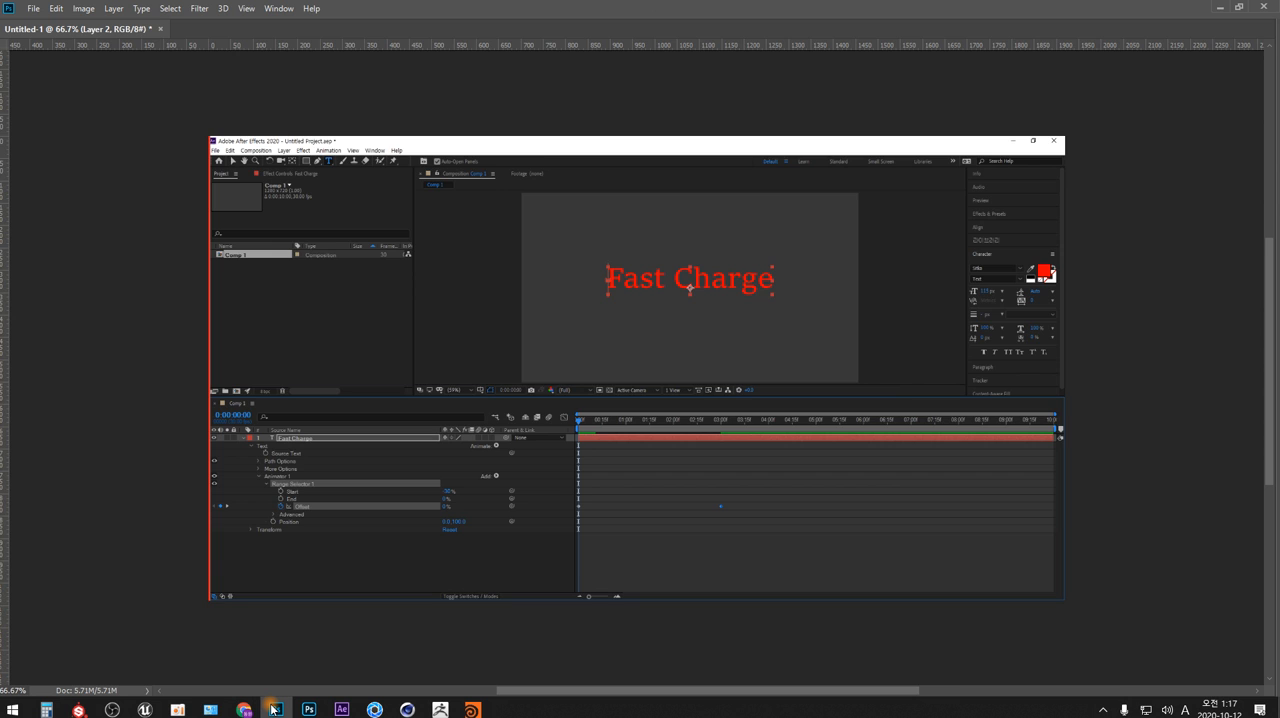
pyautogui.hotkey('ctrl', '1')
pyautogui.press('Tab')
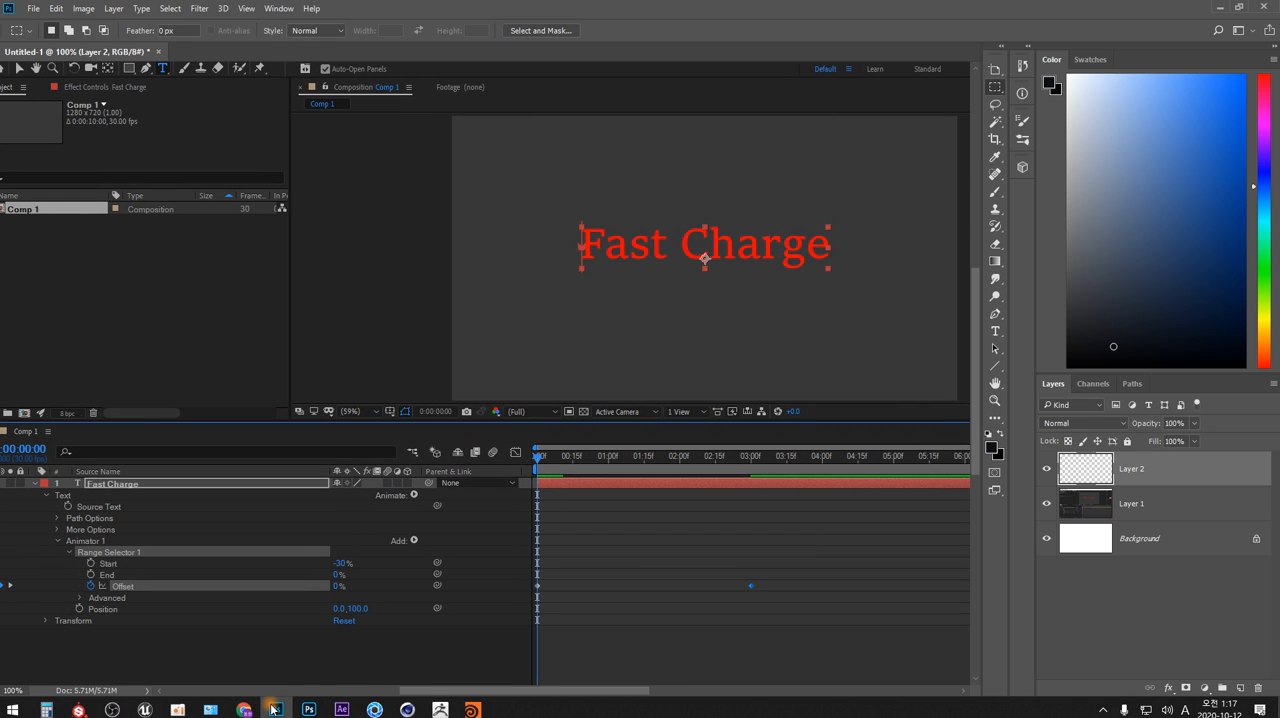
pyautogui.press('Tab')
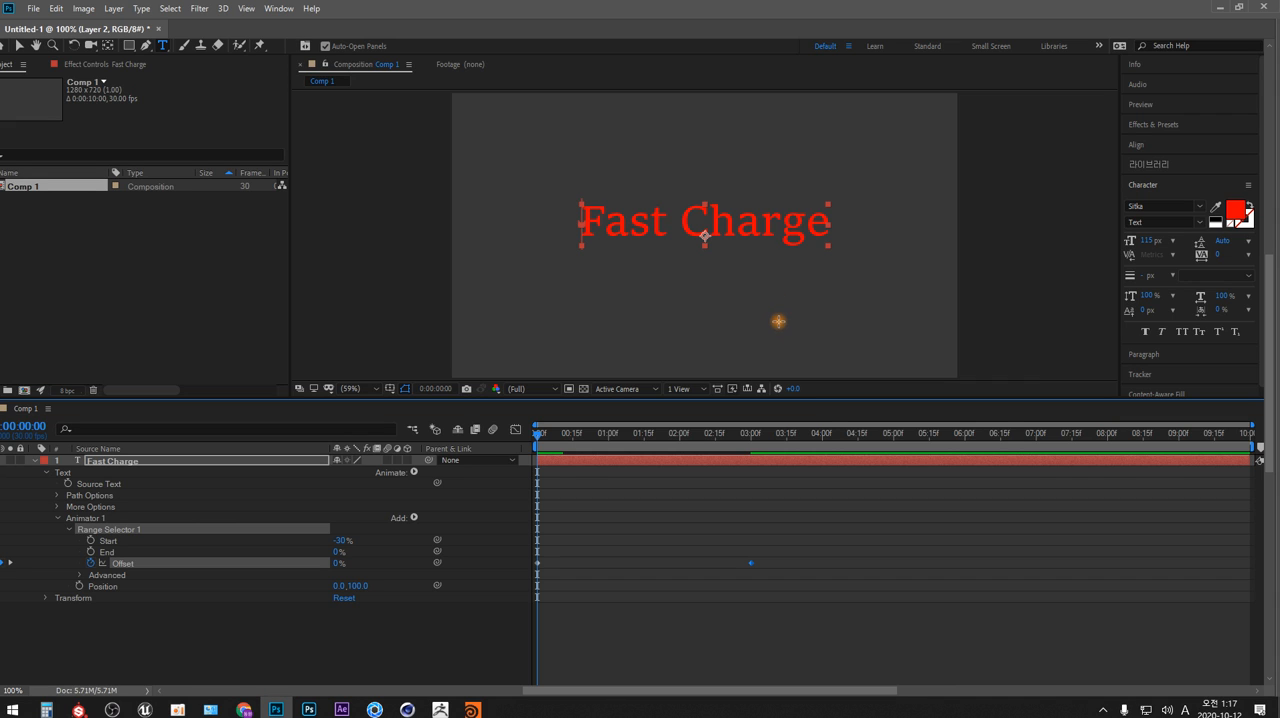
# Choose the Brush tool, try out strokes, undo them and set the foreground color to green
pyautogui.press('b')
pyautogui.moveTo(861, 286); pyautogui.dragTo(797, 404)
pyautogui.hotkey('ctrl', 'z')
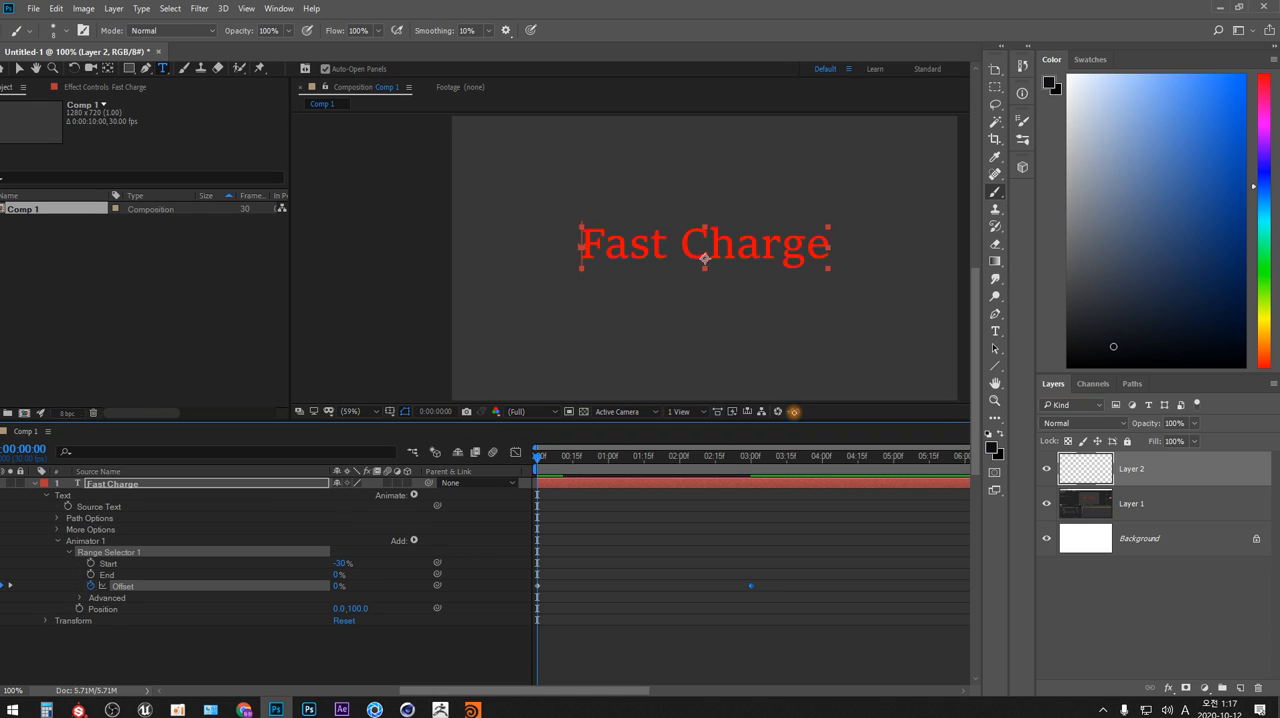
pyautogui.press('Tab')
pyautogui.moveTo(794, 331); pyautogui.dragTo(790, 436)
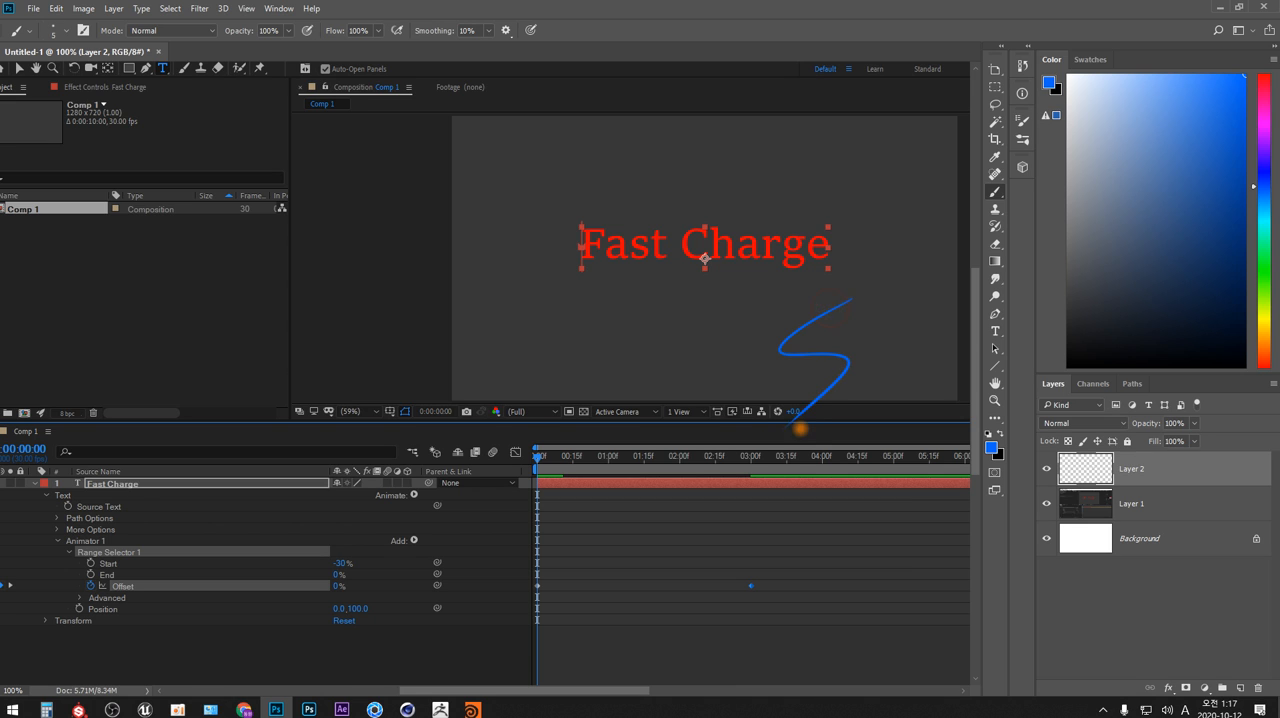
pyautogui.hotkey('ctrl', 'z')
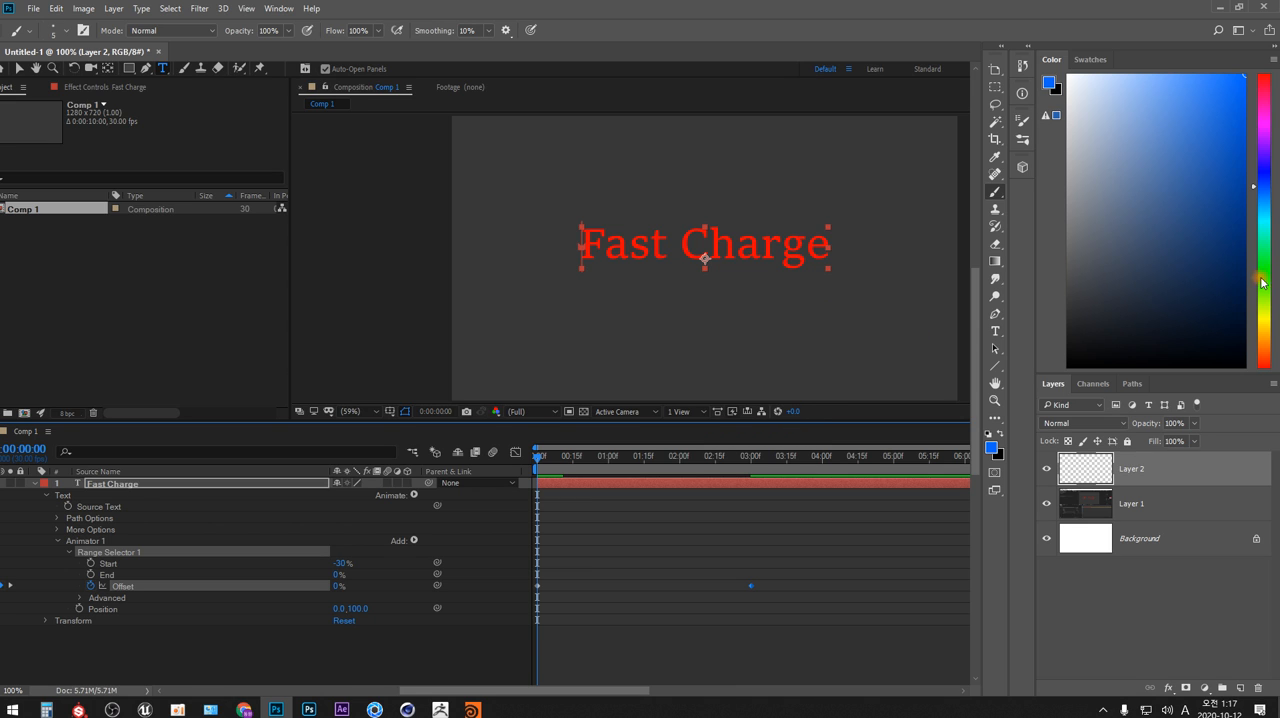
pyautogui.click(1261, 268)
pyautogui.moveTo(903, 189)
pyautogui.mouseDown()
pyautogui.moveTo(883, 306)
pyautogui.moveTo(795, 398)
pyautogui.mouseUp()
pyautogui.hotkey('ctrl', 'z')
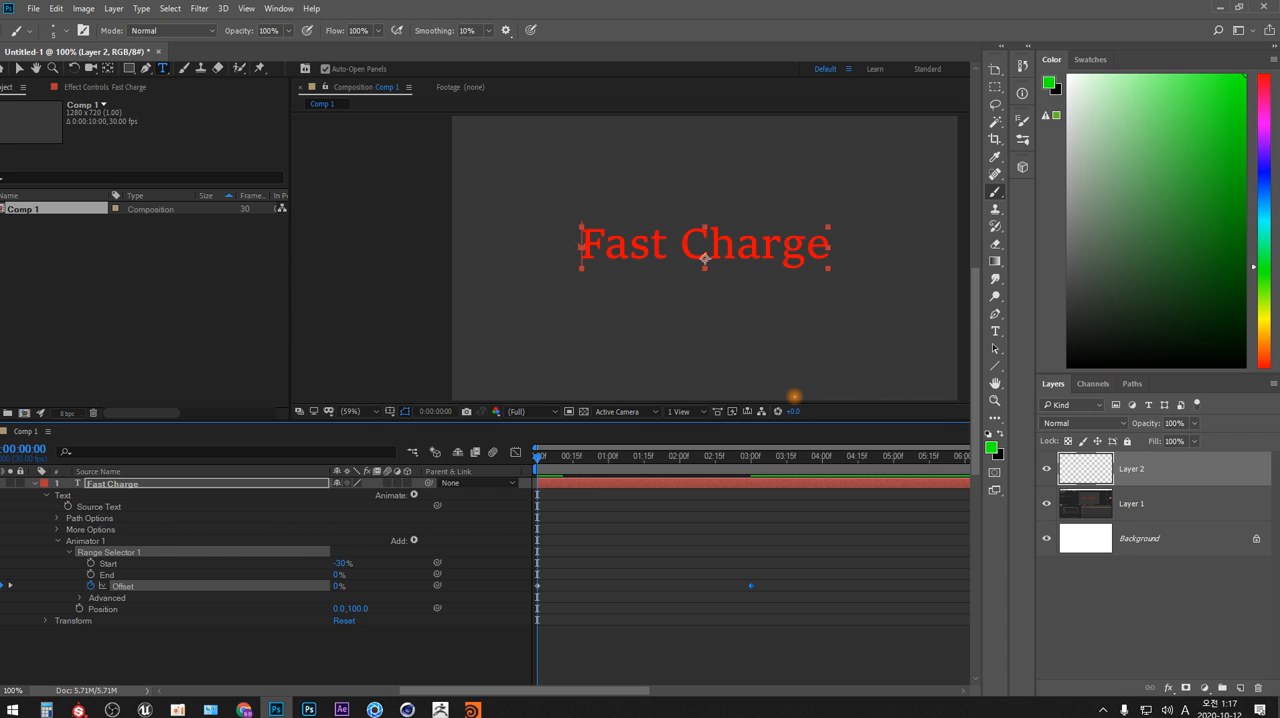
pyautogui.press('Tab')
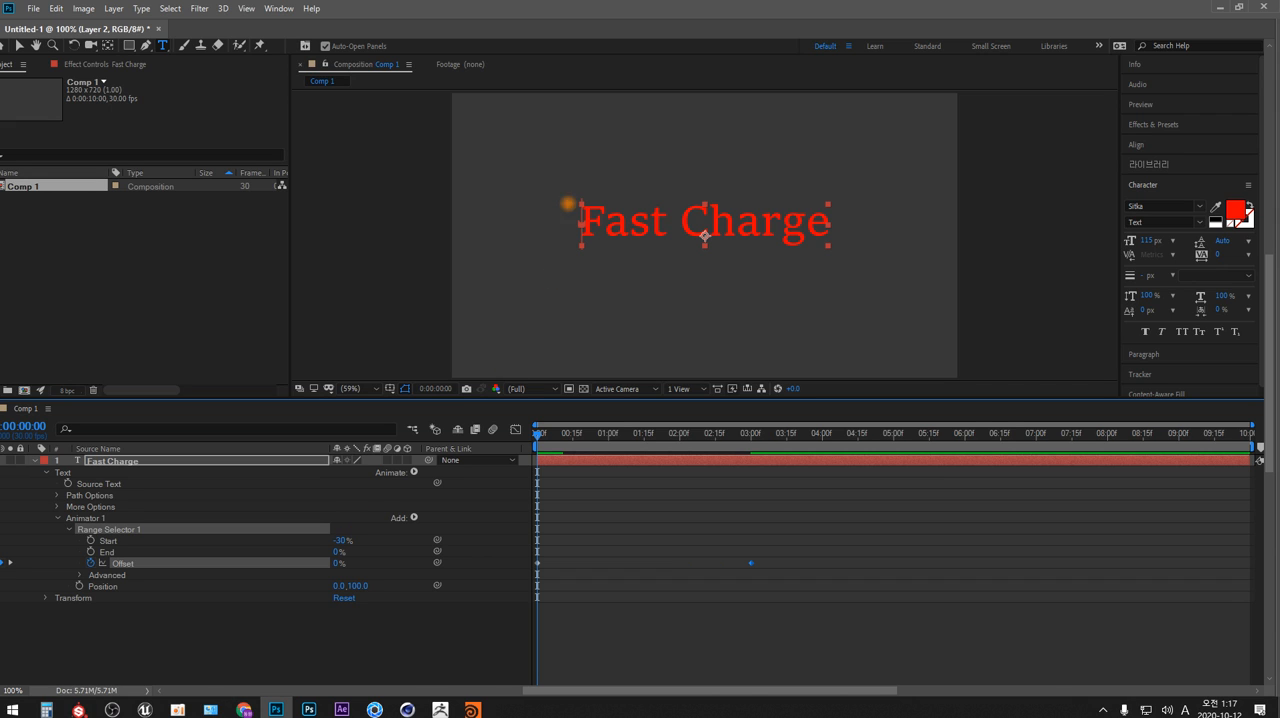
# Draw green vertical lines at the start and end of the "Fast Charge" text and label them 0% and 100%
pyautogui.moveTo(578, 149); pyautogui.dragTo(580, 348)
pyautogui.moveTo(578, 147); pyautogui.dragTo(573, 131)
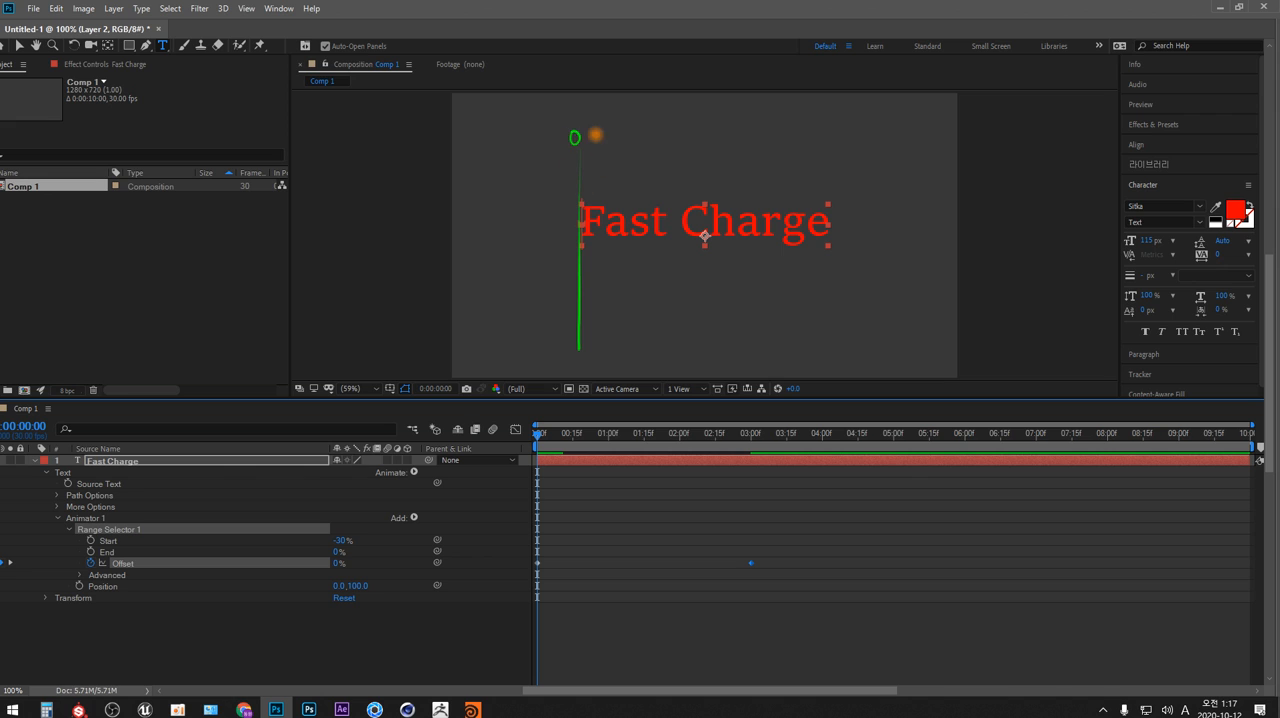
pyautogui.moveTo(599, 128)
pyautogui.mouseDown()
pyautogui.moveTo(590, 145)
pyautogui.moveTo(590, 128)
pyautogui.mouseUp()
pyautogui.moveTo(829, 148); pyautogui.dragTo(827, 343)
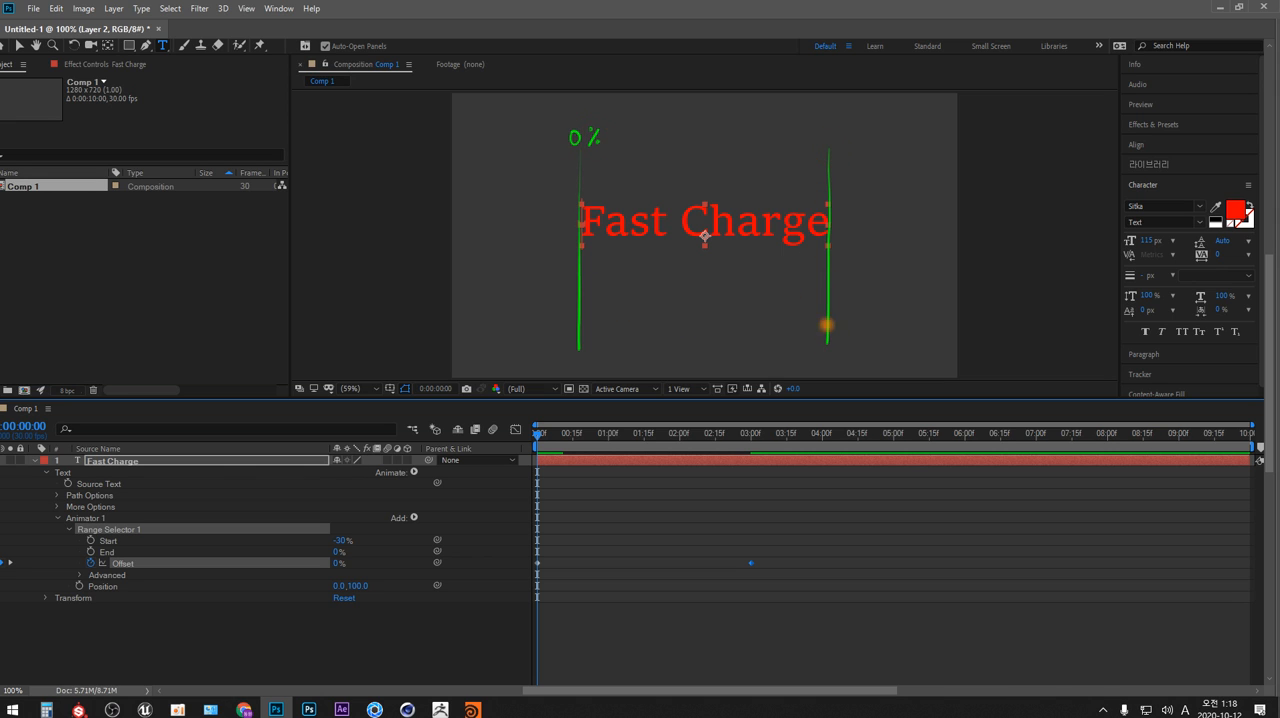
pyautogui.moveTo(817, 133); pyautogui.dragTo(811, 144)
pyautogui.moveTo(824, 133); pyautogui.dragTo(824, 134)
pyautogui.moveTo(831, 132); pyautogui.dragTo(831, 134)
pyautogui.moveTo(847, 129); pyautogui.dragTo(836, 147)
pyautogui.moveTo(839, 130); pyautogui.dragTo(839, 132)
# Draw a hatched range extending before the 0% line and mark the 3-second point on the pictured timeline with a down arrow
pyautogui.moveTo(580, 224)
pyautogui.mouseDown()
pyautogui.moveTo(500, 229)
pyautogui.moveTo(505, 220)
pyautogui.moveTo(499, 284)
pyautogui.mouseUp()
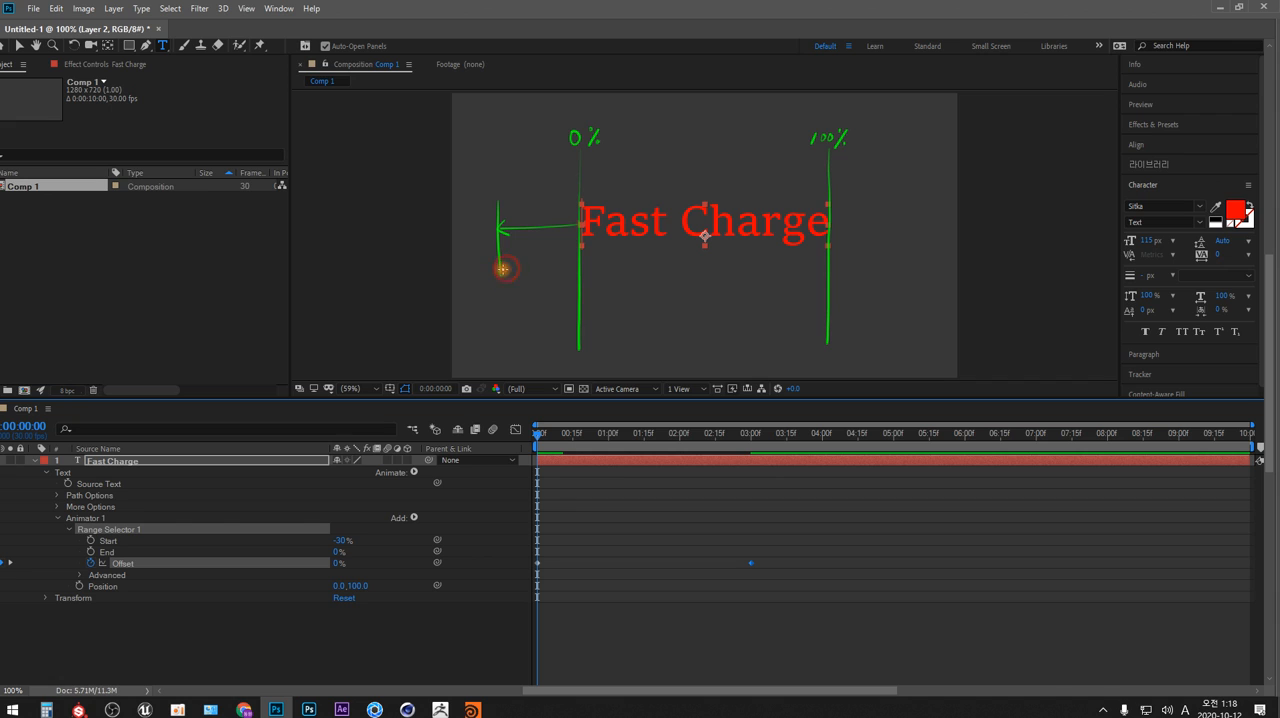
pyautogui.moveTo(503, 270)
pyautogui.mouseDown()
pyautogui.moveTo(579, 265)
pyautogui.moveTo(505, 270)
pyautogui.moveTo(551, 264)
pyautogui.moveTo(509, 270)
pyautogui.moveTo(507, 233)
pyautogui.moveTo(499, 267)
pyautogui.moveTo(523, 230)
pyautogui.moveTo(511, 267)
pyautogui.mouseUp()
pyautogui.moveTo(541, 230)
pyautogui.mouseDown()
pyautogui.moveTo(523, 270)
pyautogui.moveTo(567, 231)
pyautogui.moveTo(557, 266)
pyautogui.mouseUp()
pyautogui.moveTo(579, 240); pyautogui.dragTo(569, 267)
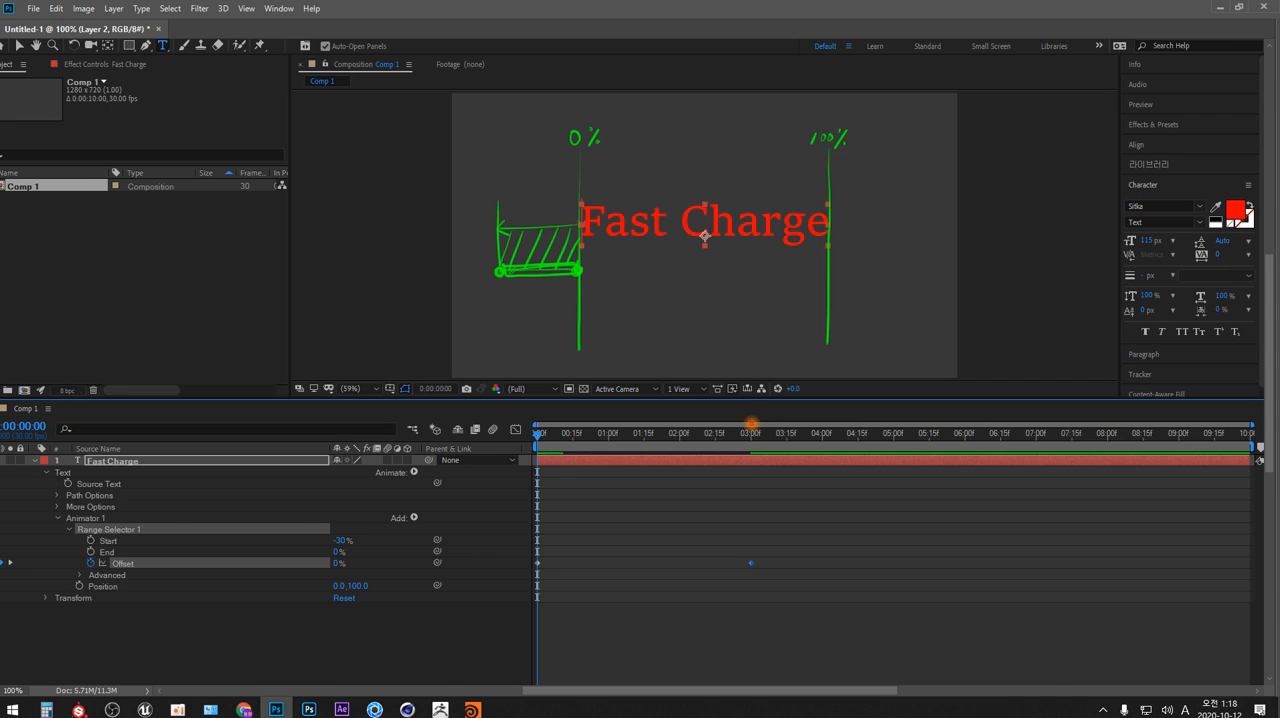
pyautogui.moveTo(750, 432)
pyautogui.mouseDown()
pyautogui.moveTo(748, 468)
pyautogui.moveTo(762, 452)
pyautogui.mouseUp()
# Switch to After Effects, check the Offset value at 3 seconds and return to the Photoshop sketch
pyautogui.hotkey('alt', 'Tab')
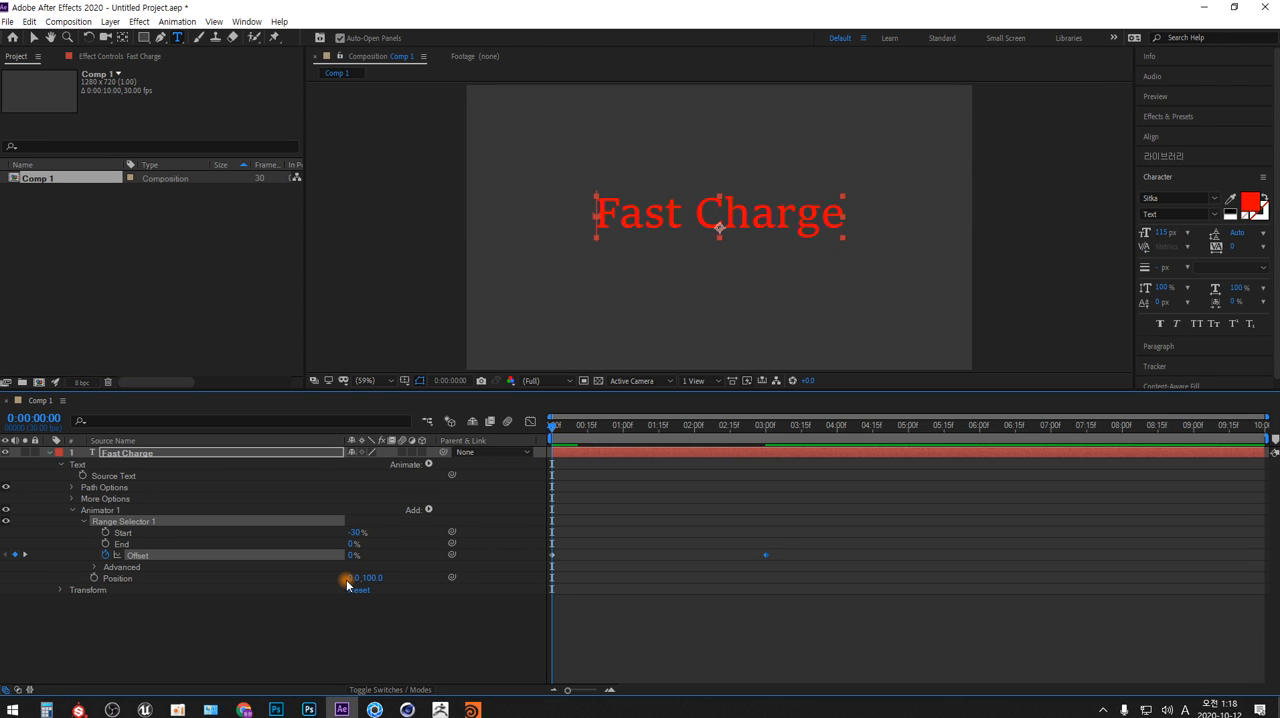
pyautogui.moveTo(552, 425); pyautogui.dragTo(766, 425)
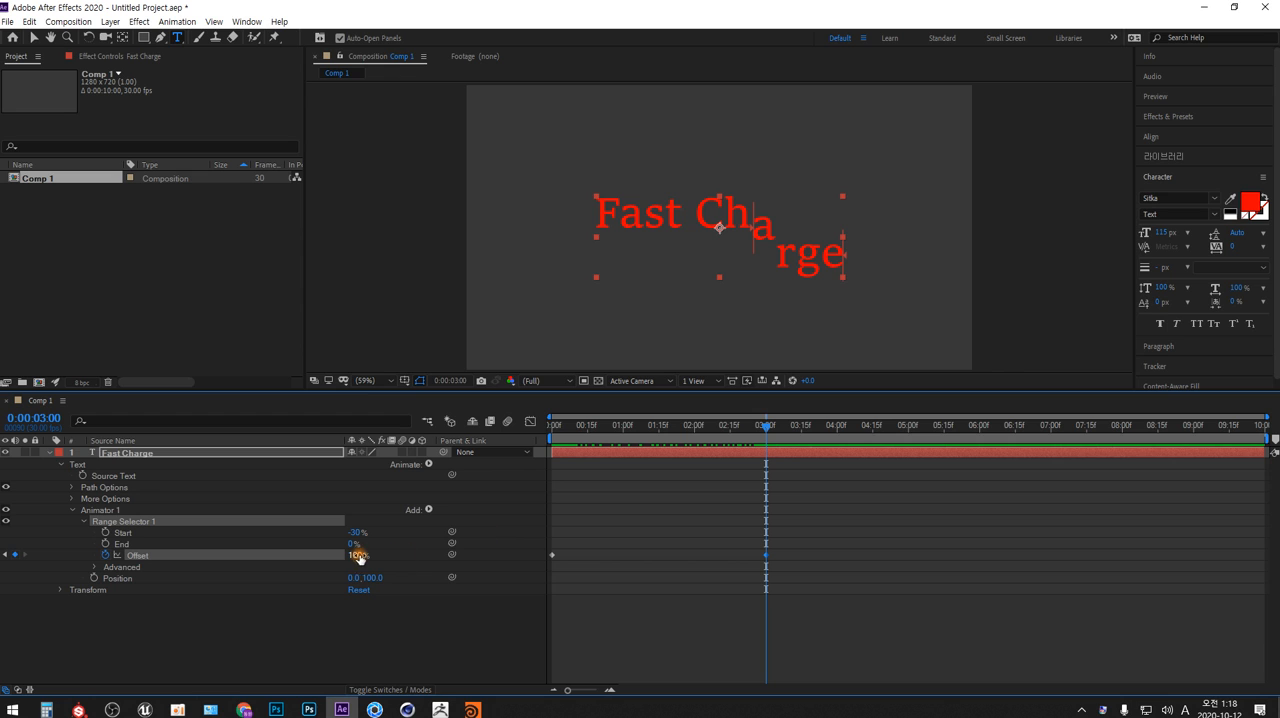
pyautogui.hotkey('alt', 'Tab')
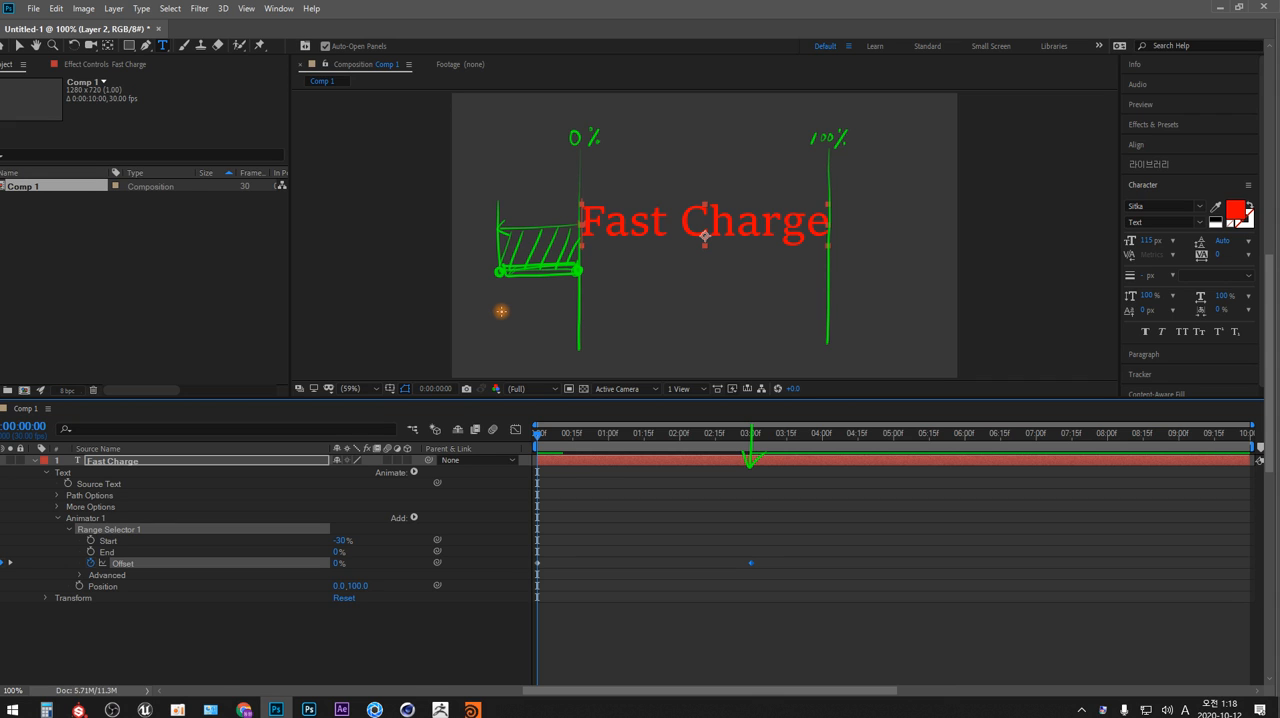
# Label the hatched range's ends -30 and 0, and draw curved arrows from them to positions labeled 70 and 100
pyautogui.moveTo(476, 295); pyautogui.dragTo(488, 294)
pyautogui.moveTo(490, 286)
pyautogui.mouseDown()
pyautogui.moveTo(540, 354)
pyautogui.moveTo(612, 362)
pyautogui.moveTo(739, 307)
pyautogui.mouseUp()
pyautogui.moveTo(739, 307); pyautogui.dragTo(736, 322)
pyautogui.moveTo(727, 287); pyautogui.dragTo(743, 287)
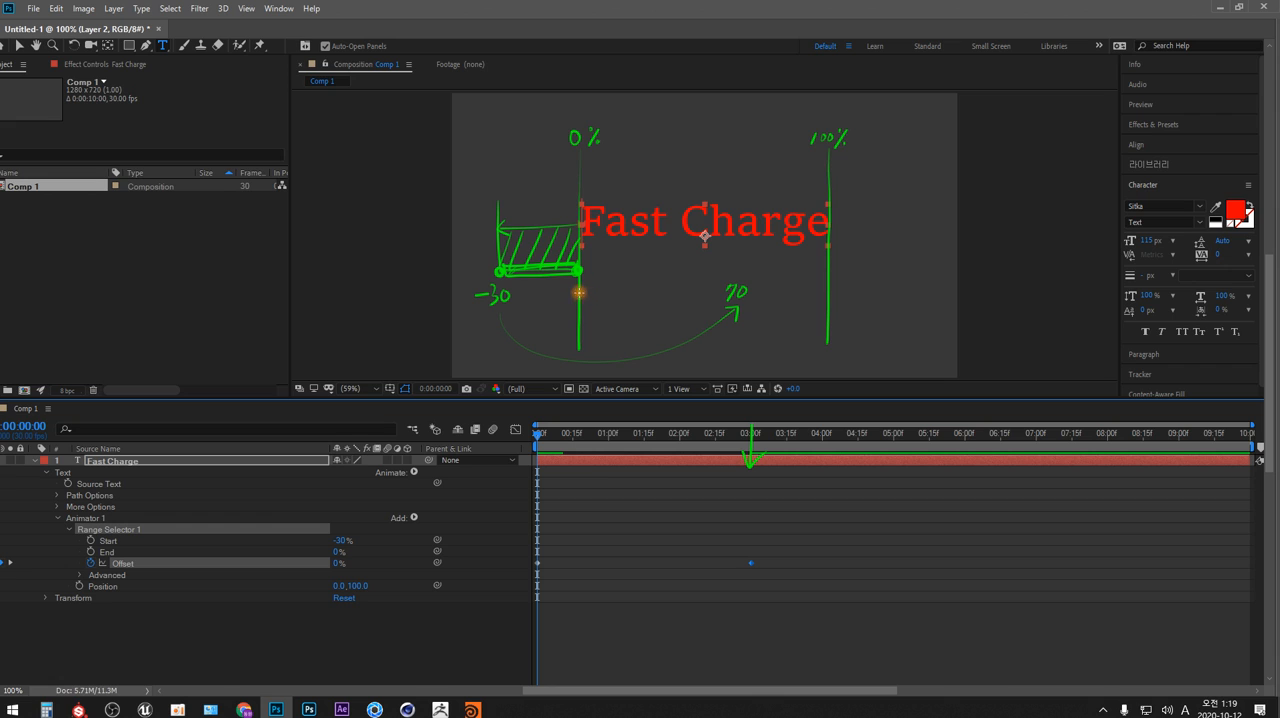
pyautogui.moveTo(589, 292)
pyautogui.mouseDown()
pyautogui.moveTo(594, 309)
pyautogui.moveTo(663, 349)
pyautogui.moveTo(790, 333)
pyautogui.moveTo(843, 286)
pyautogui.moveTo(849, 297)
pyautogui.mouseUp()
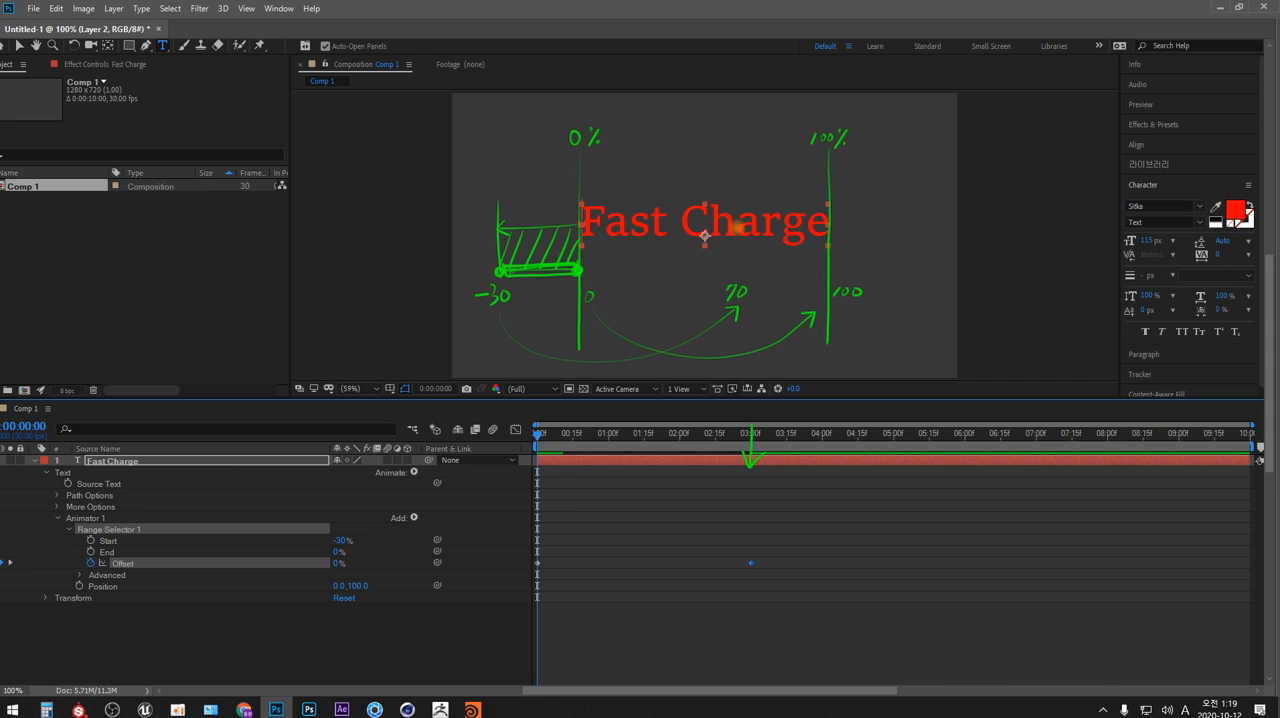
# Draw a hatched range between the 70 position and the 100% line beneath the end of the text
pyautogui.moveTo(739, 204); pyautogui.dragTo(739, 273)
pyautogui.moveTo(741, 225)
pyautogui.mouseDown()
pyautogui.moveTo(817, 225)
pyautogui.moveTo(757, 233)
pyautogui.moveTo(746, 241)
pyautogui.moveTo(772, 228)
pyautogui.moveTo(743, 266)
pyautogui.mouseUp()
pyautogui.moveTo(787, 231); pyautogui.dragTo(764, 264)
pyautogui.moveTo(805, 232)
pyautogui.mouseDown()
pyautogui.moveTo(804, 264)
pyautogui.moveTo(742, 270)
pyautogui.moveTo(828, 267)
pyautogui.mouseUp()
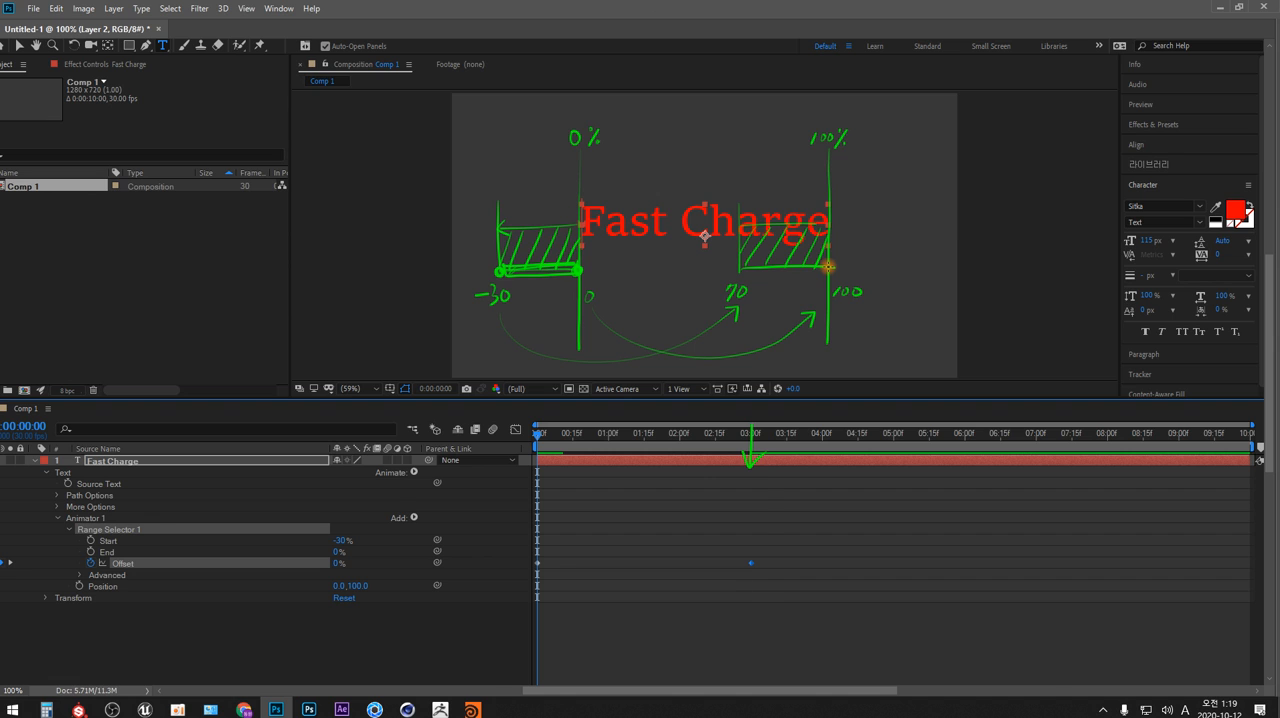
# Compare the animated text at 3 seconds in After Effects with the Photoshop sketch, ending on the sketch
pyautogui.hotkey('alt', 'Tab')
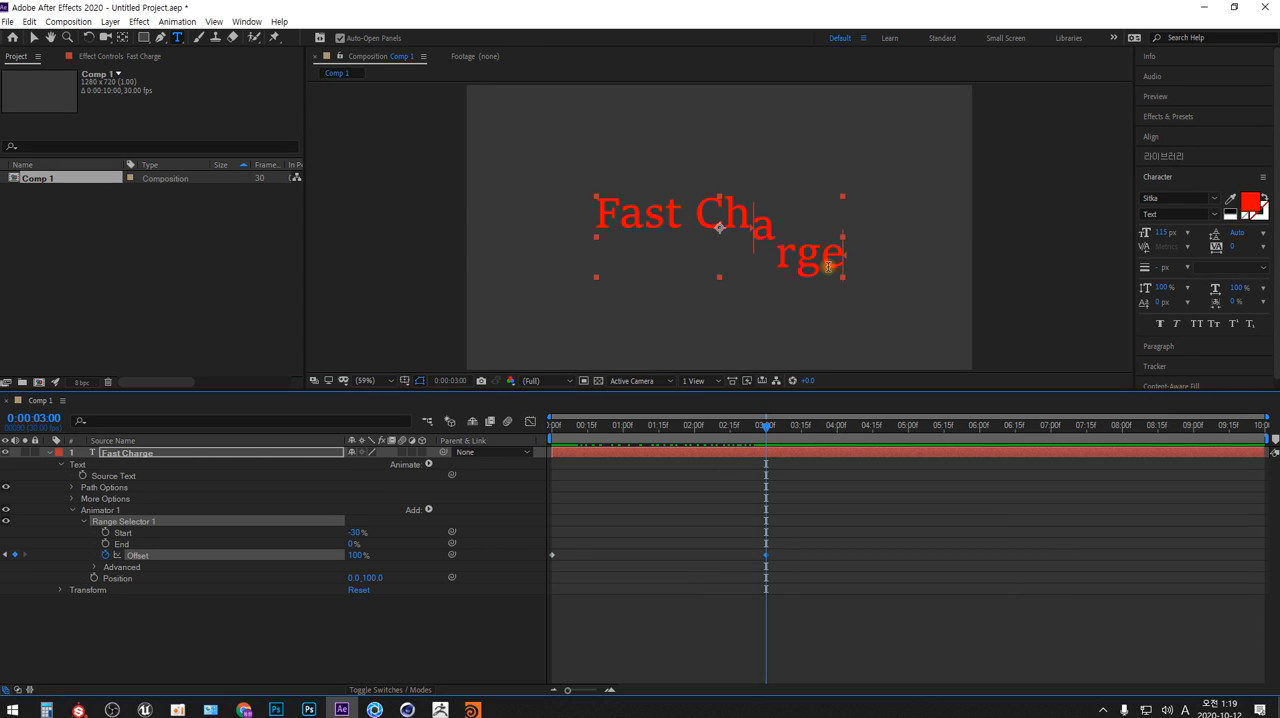
pyautogui.hotkey('alt', 'Tab')
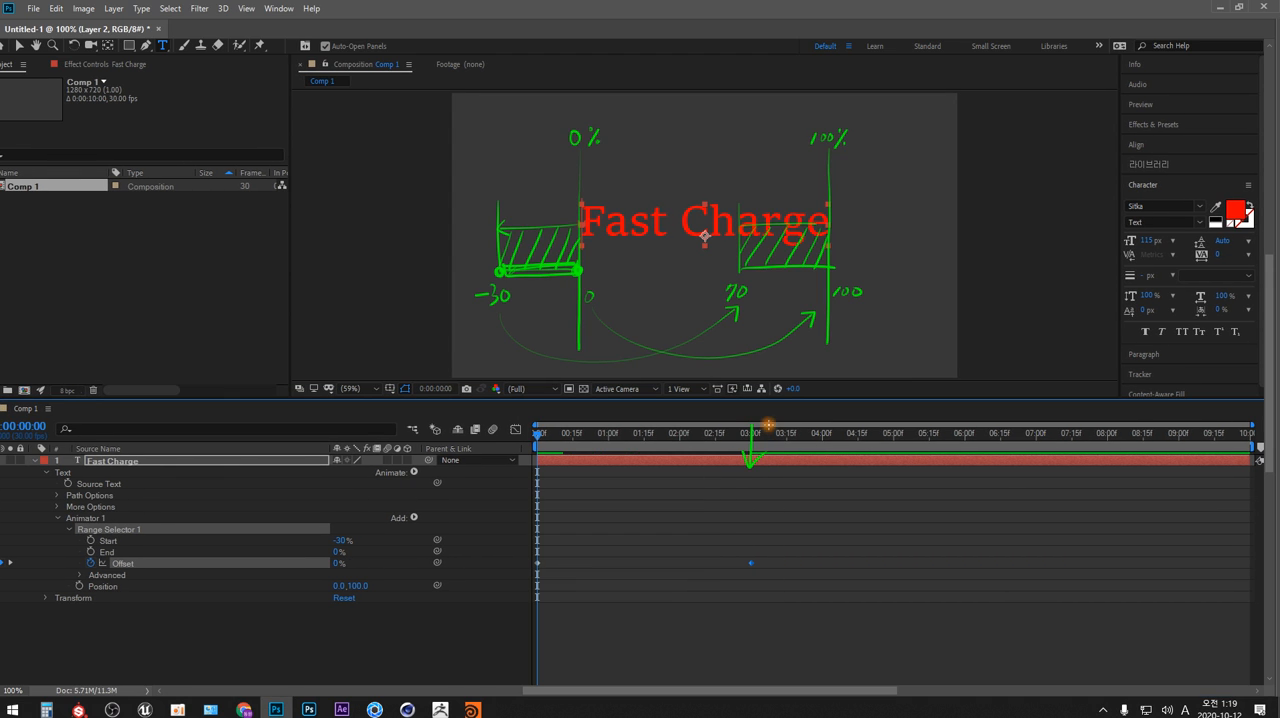
pyautogui.hotkey('alt', 'Tab')
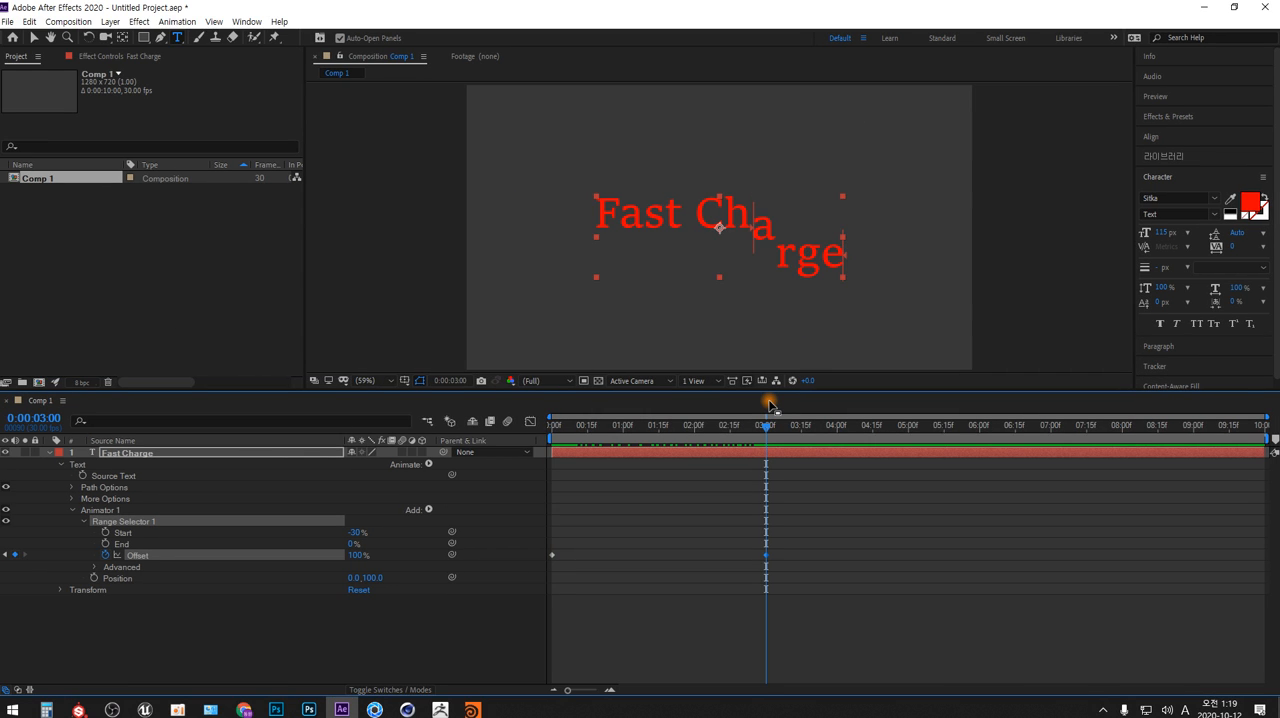
pyautogui.hotkey('alt', 'Tab')
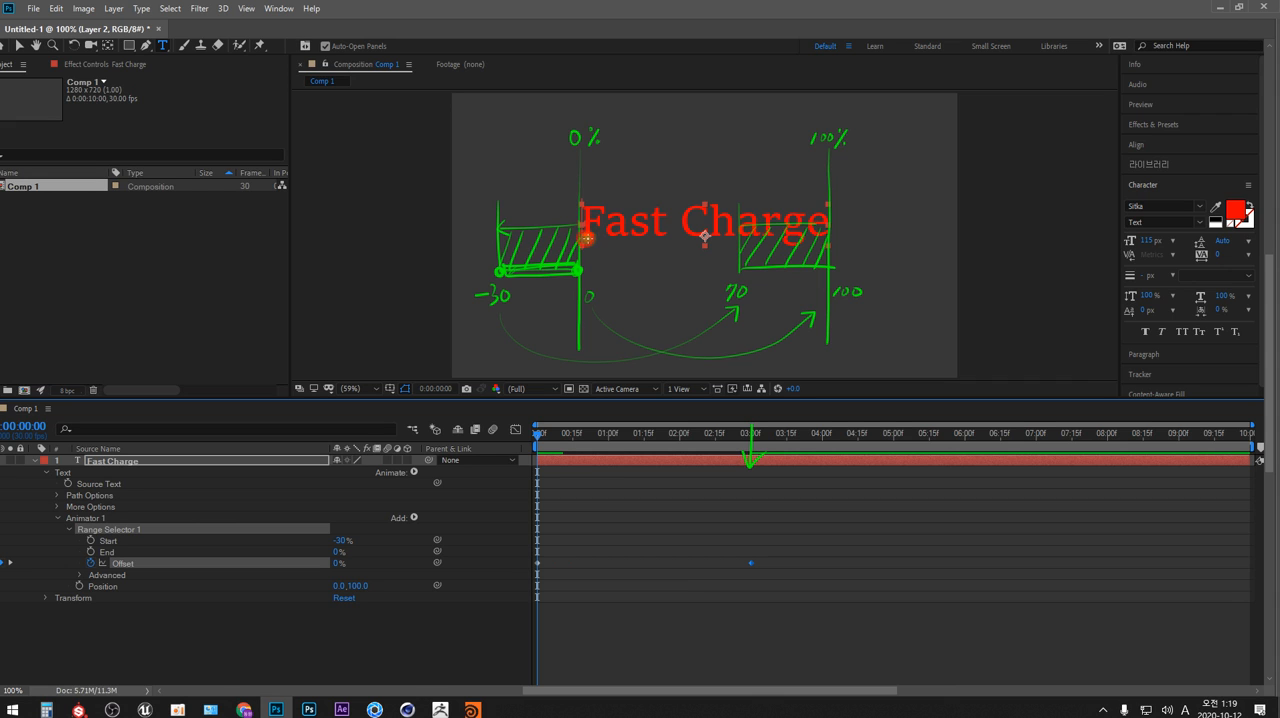
# Draw a line beneath the text from the 0% line to the 70 position and circle the letters above the hatched range
pyautogui.moveTo(587, 238); pyautogui.dragTo(731, 237)
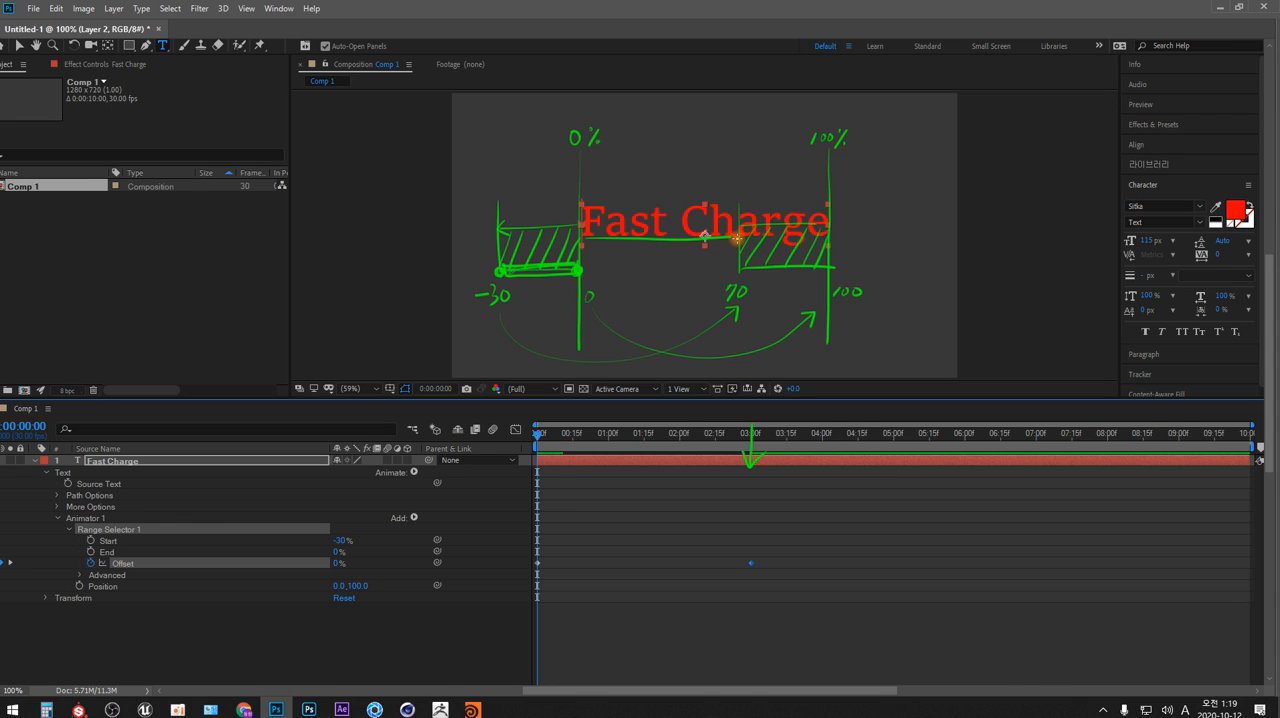
pyautogui.moveTo(740, 238); pyautogui.dragTo(832, 269)
pyautogui.moveTo(756, 213)
pyautogui.mouseDown()
pyautogui.moveTo(770, 232)
pyautogui.moveTo(822, 212)
pyautogui.moveTo(826, 234)
pyautogui.mouseUp()
# Switch to After Effects, remove the Offset keyframe at 3 seconds and return the current time to 0:00:00:00
pyautogui.hotkey('alt', 'Tab')
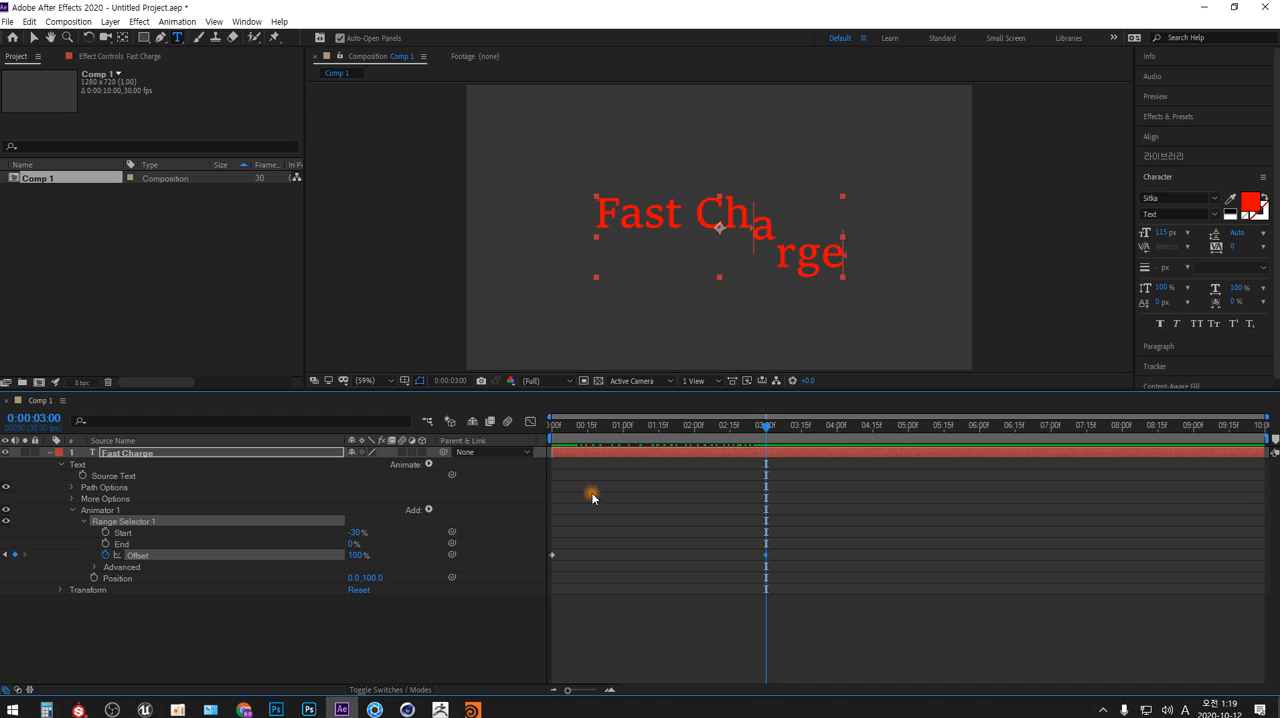
pyautogui.moveTo(765, 429)
pyautogui.mouseDown()
pyautogui.moveTo(552, 429)
pyautogui.moveTo(765, 429)
pyautogui.mouseUp()
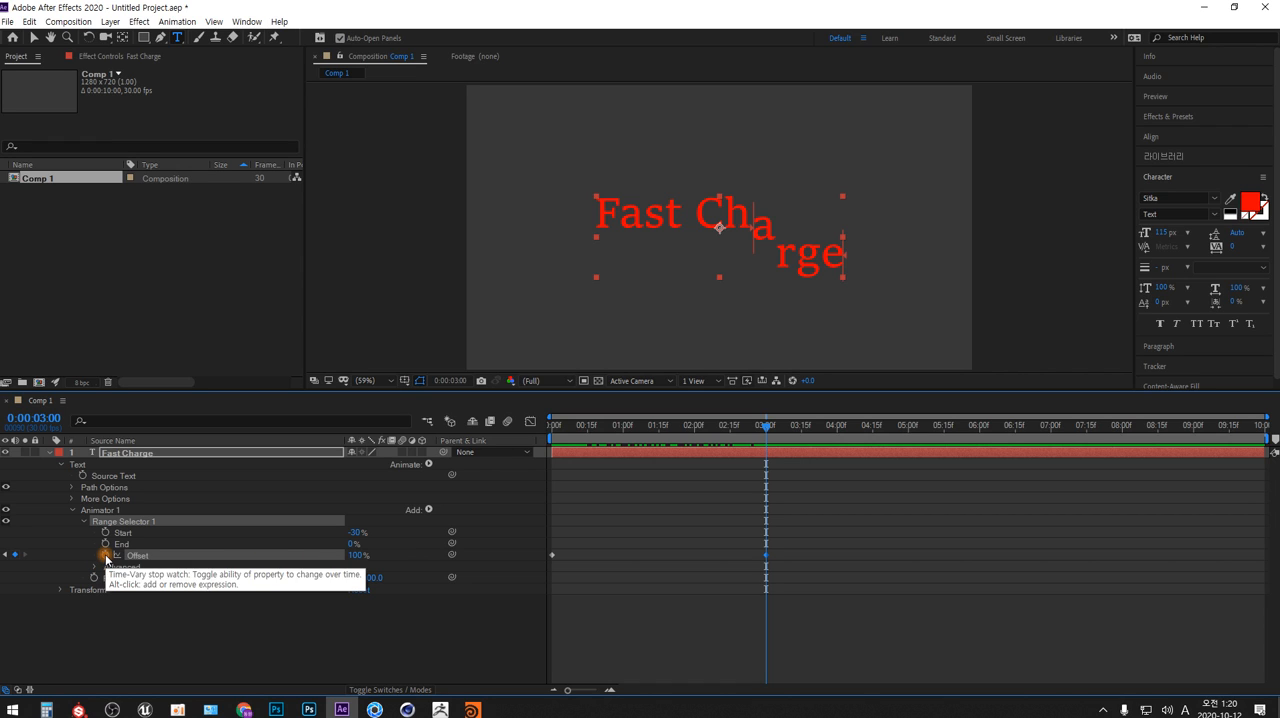
pyautogui.click(15, 554)
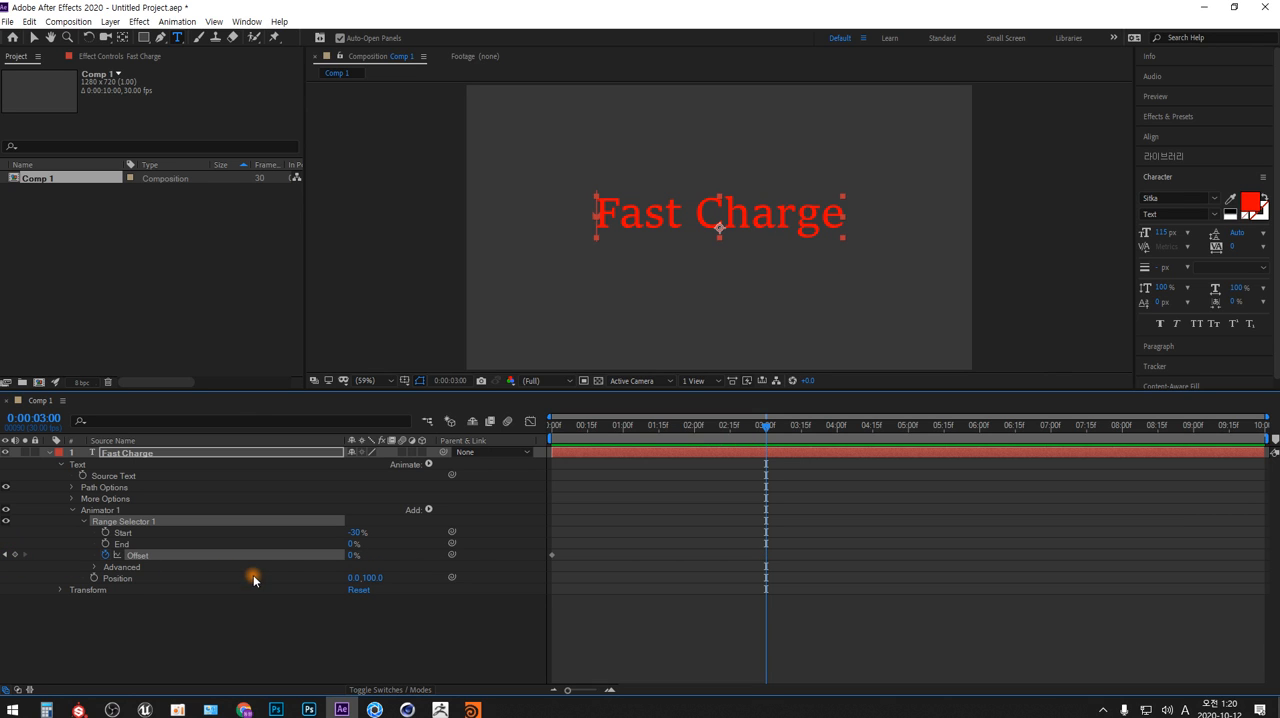
pyautogui.moveTo(767, 430); pyautogui.dragTo(552, 428)
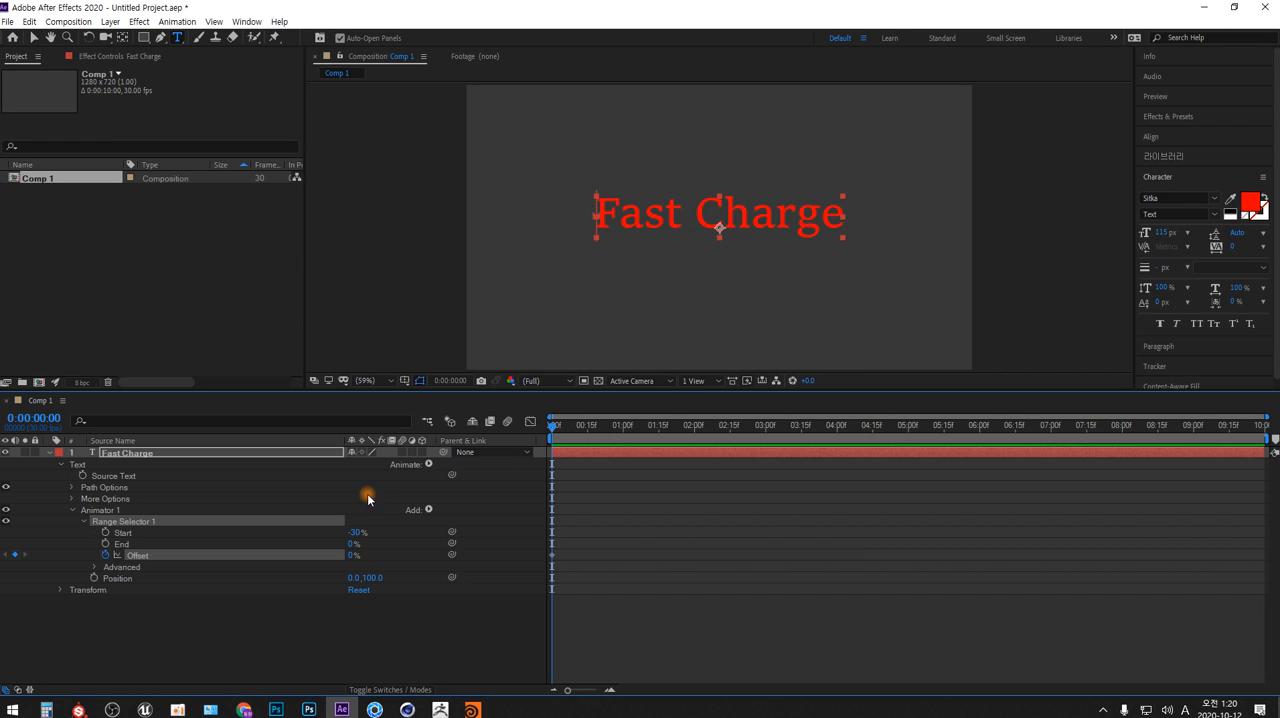
# Set Range Selector 1's Start to 20% and its End to 80%
pyautogui.click(357, 532)
pyautogui.write('20')
pyautogui.click(354, 544)
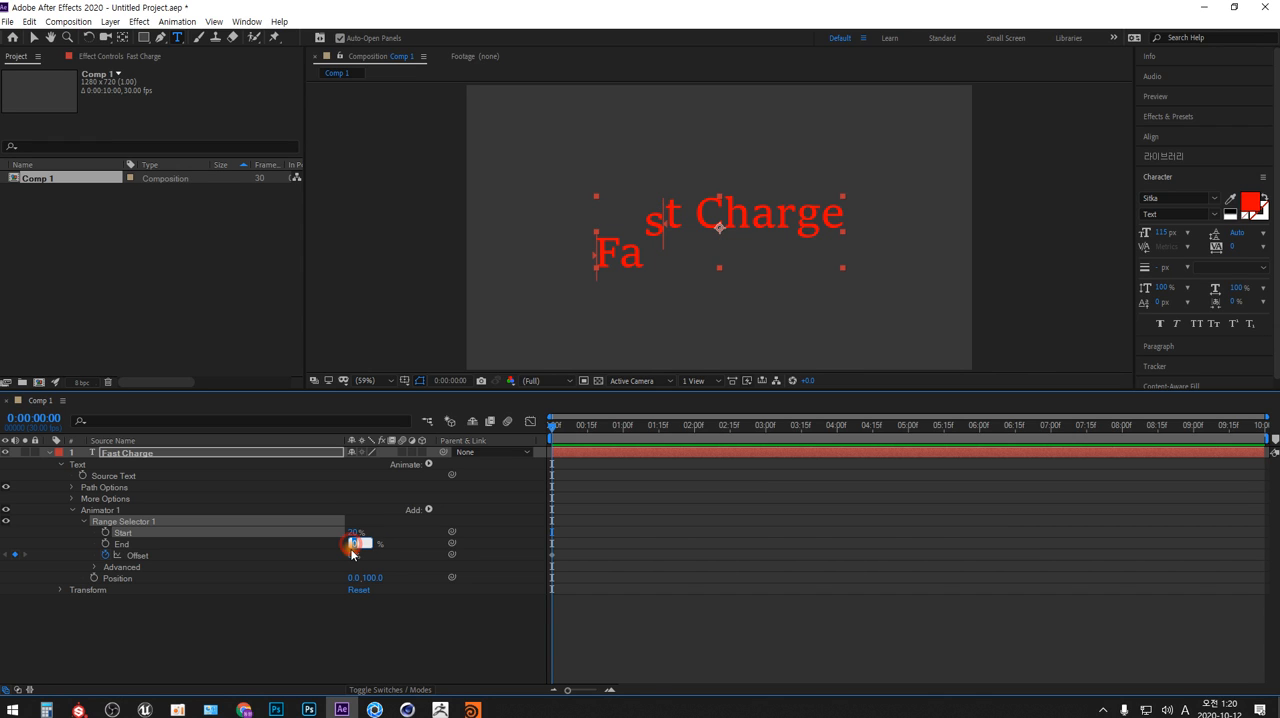
pyautogui.write('80')
pyautogui.press('Return')
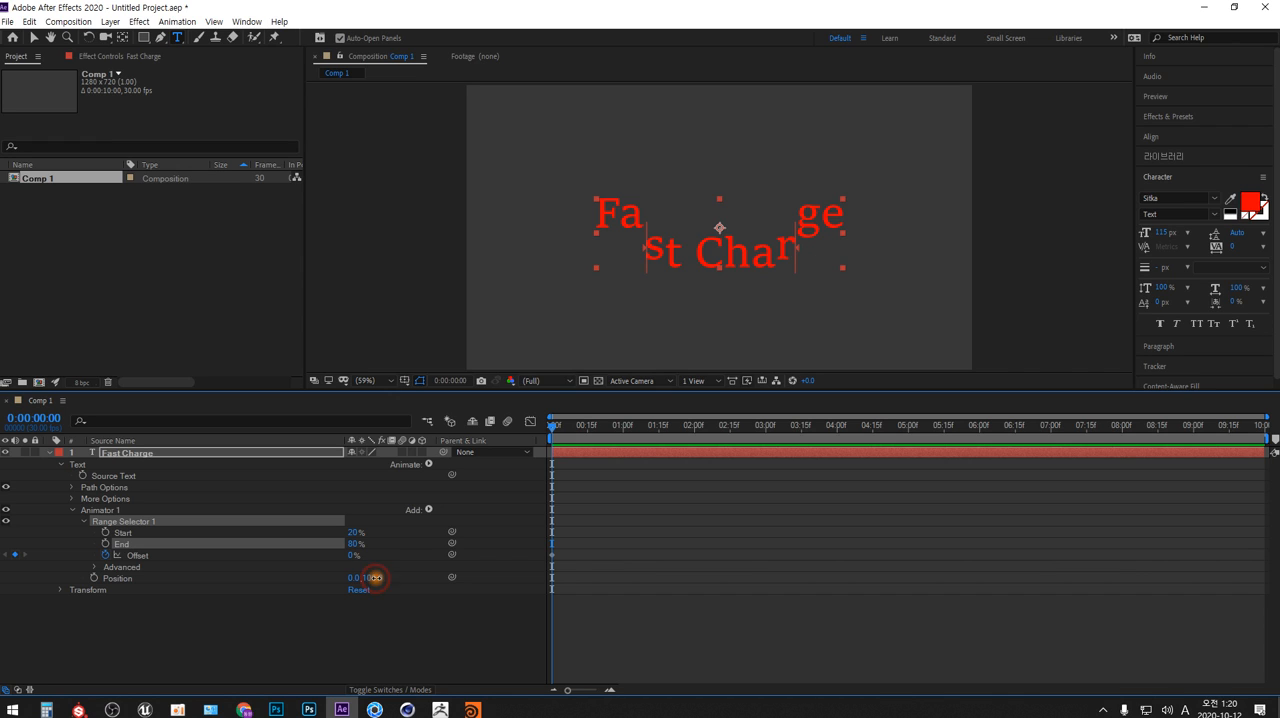
# Set the animator's Position to 0.0, -154.0 and expand Range Selector 1's Advanced properties, making the timeline area taller
pyautogui.moveTo(369, 580); pyautogui.dragTo(169, 613)
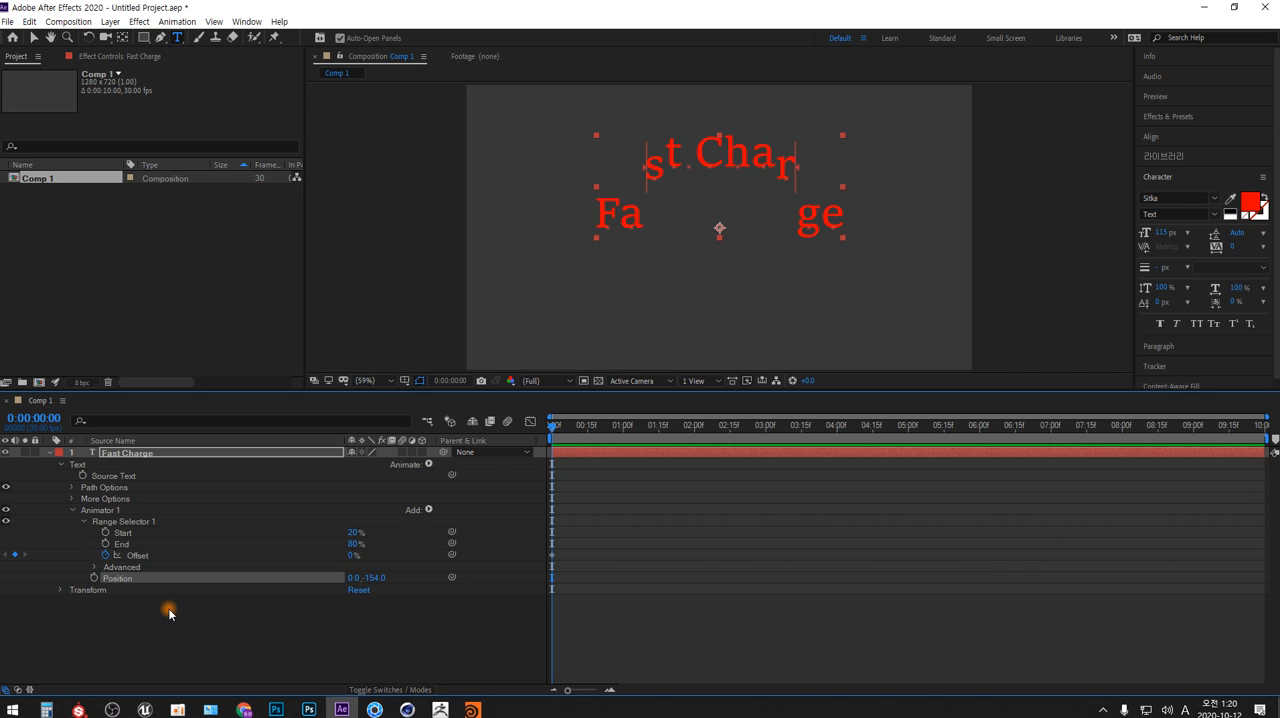
pyautogui.click(96, 567)
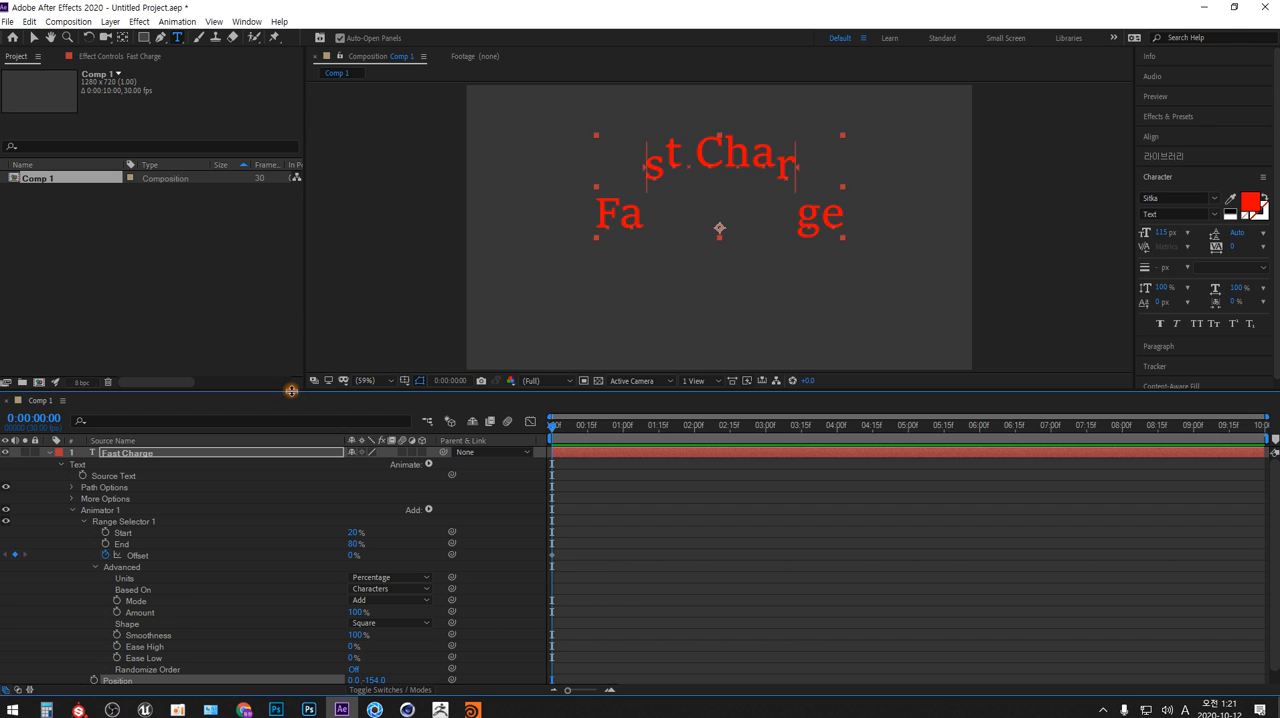
pyautogui.moveTo(292, 397); pyautogui.dragTo(299, 358)
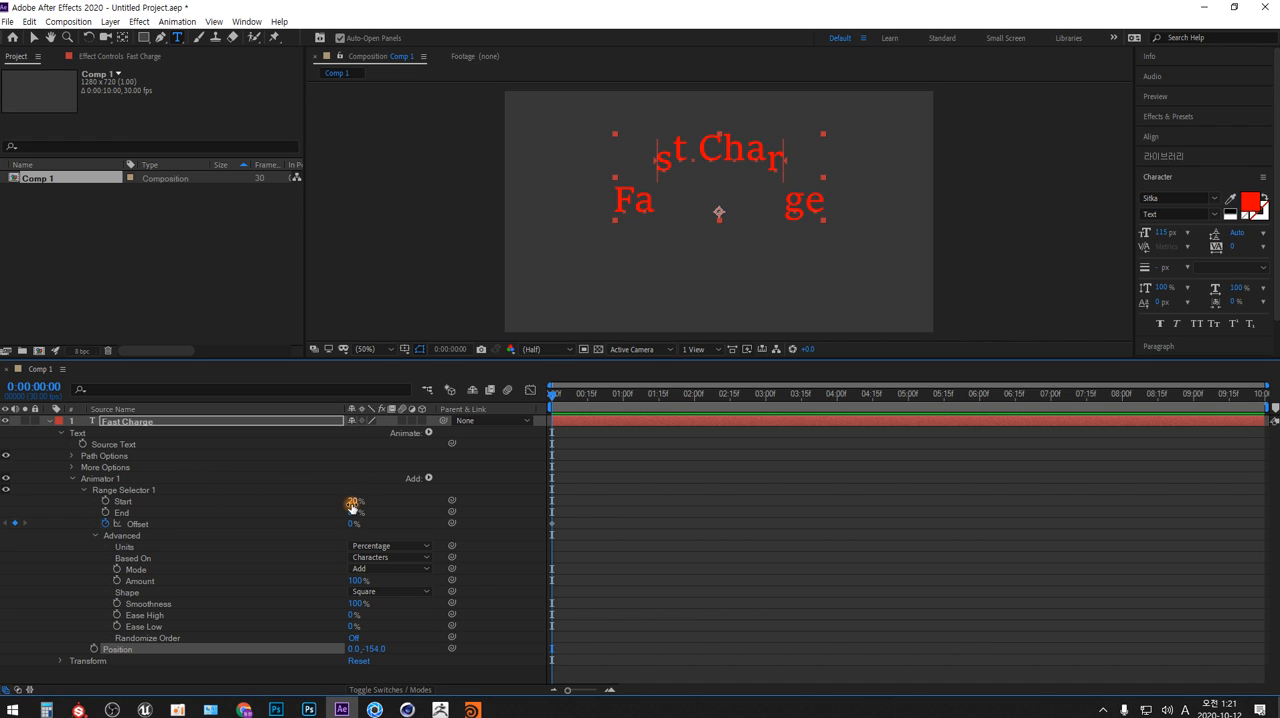
# Add a second Range selector to Animator 1 and expand its properties, including the Advanced group
pyautogui.click(429, 479)
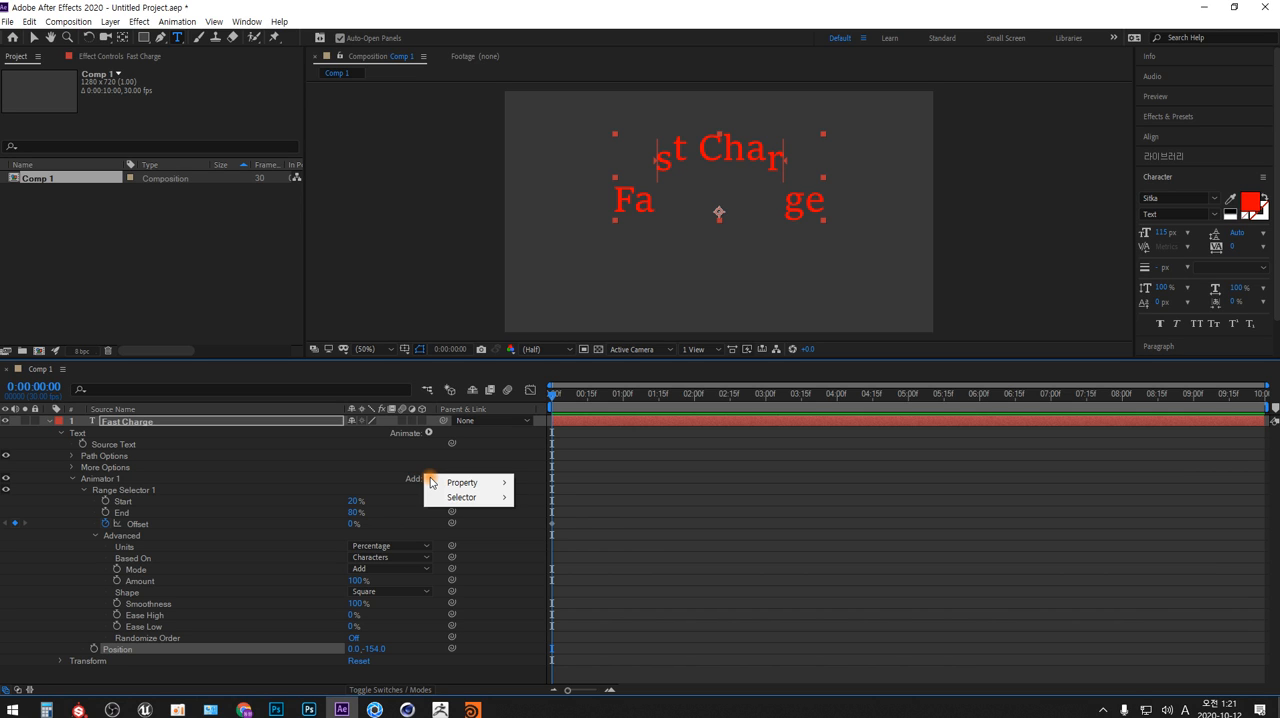
pyautogui.moveTo(478, 486)
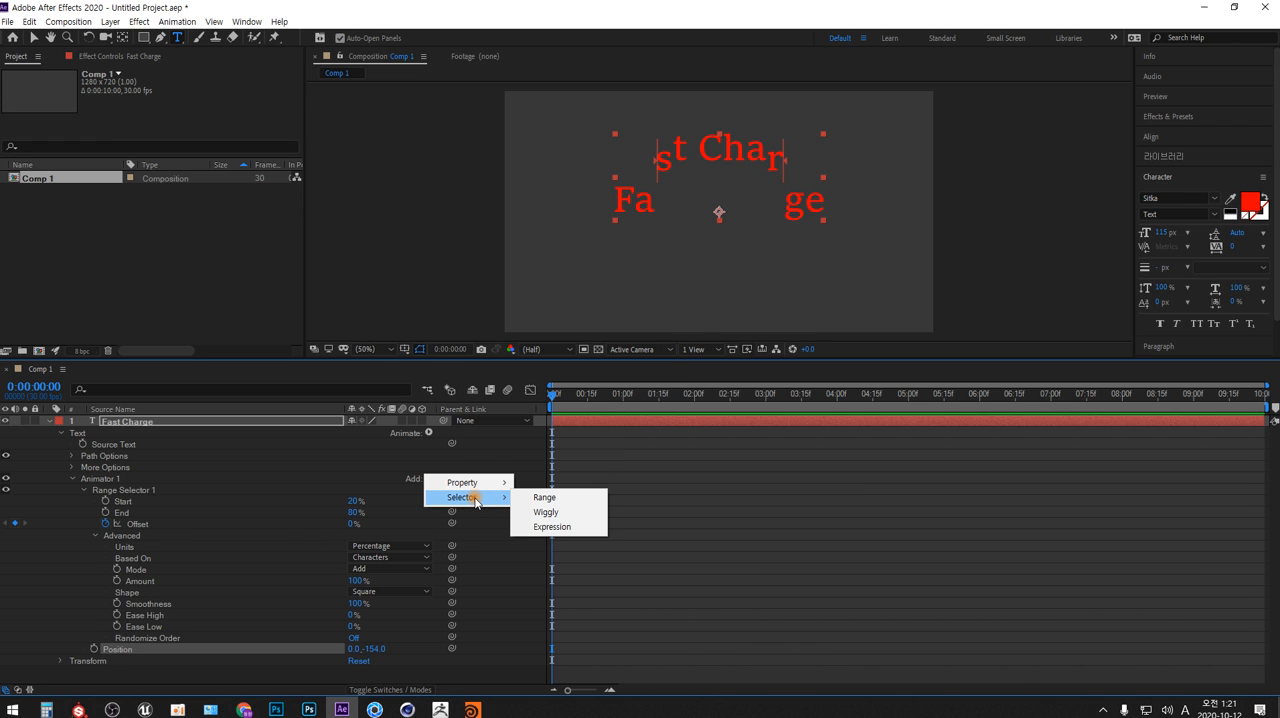
pyautogui.click(544, 498)
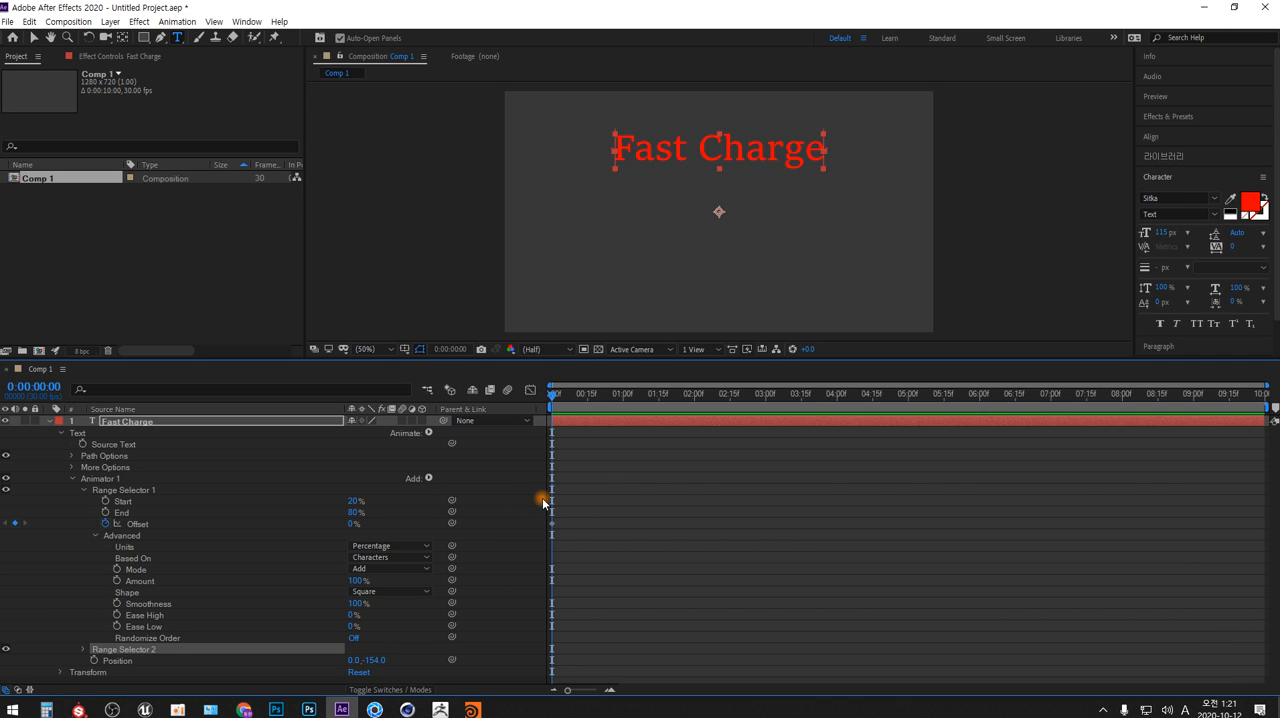
pyautogui.click(84, 650)
pyautogui.scroll(-1, 84, 650)
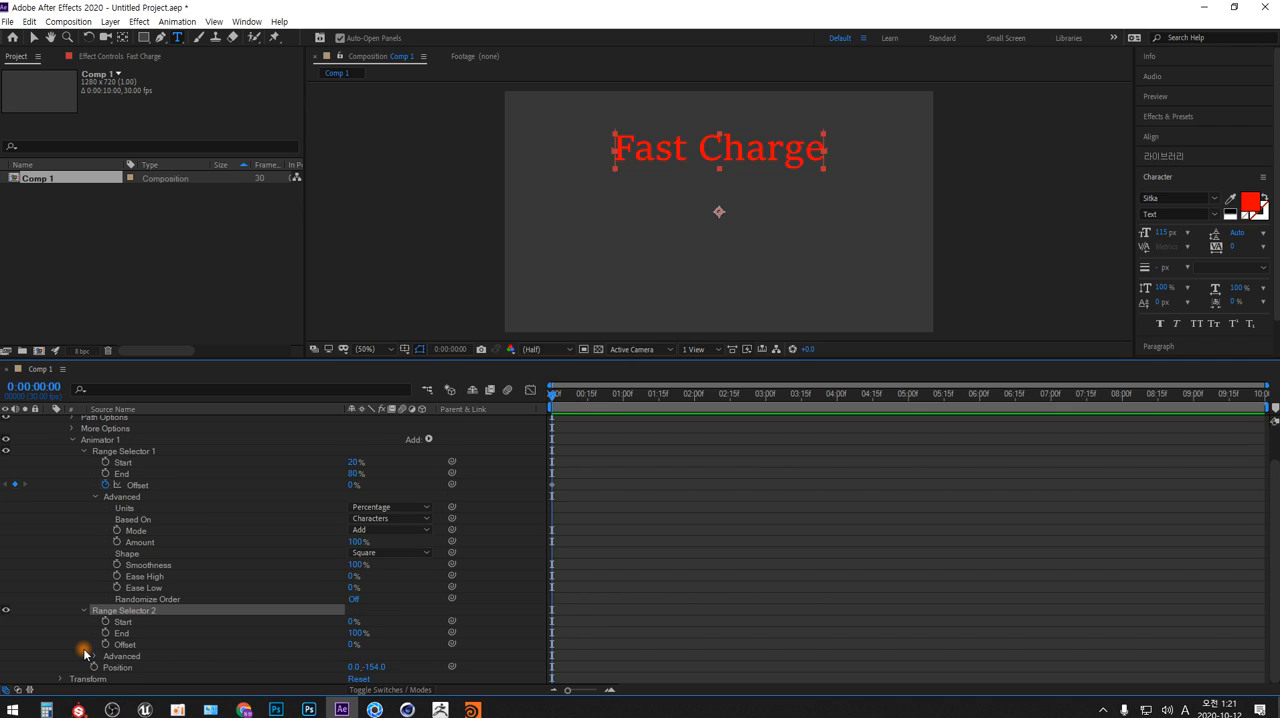
pyautogui.click(92, 656)
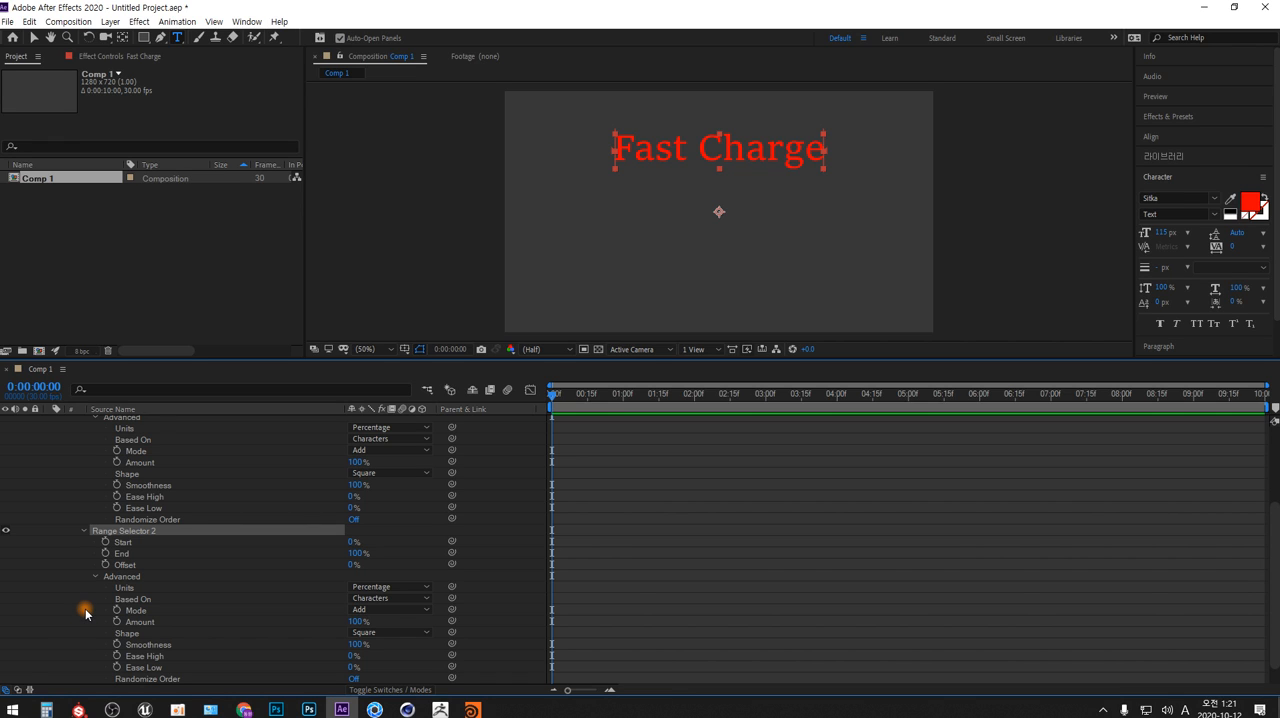
# Delete Range Selector 2 from Animator 1
pyautogui.click(126, 541)
pyautogui.click(126, 531)
pyautogui.press('Delete')
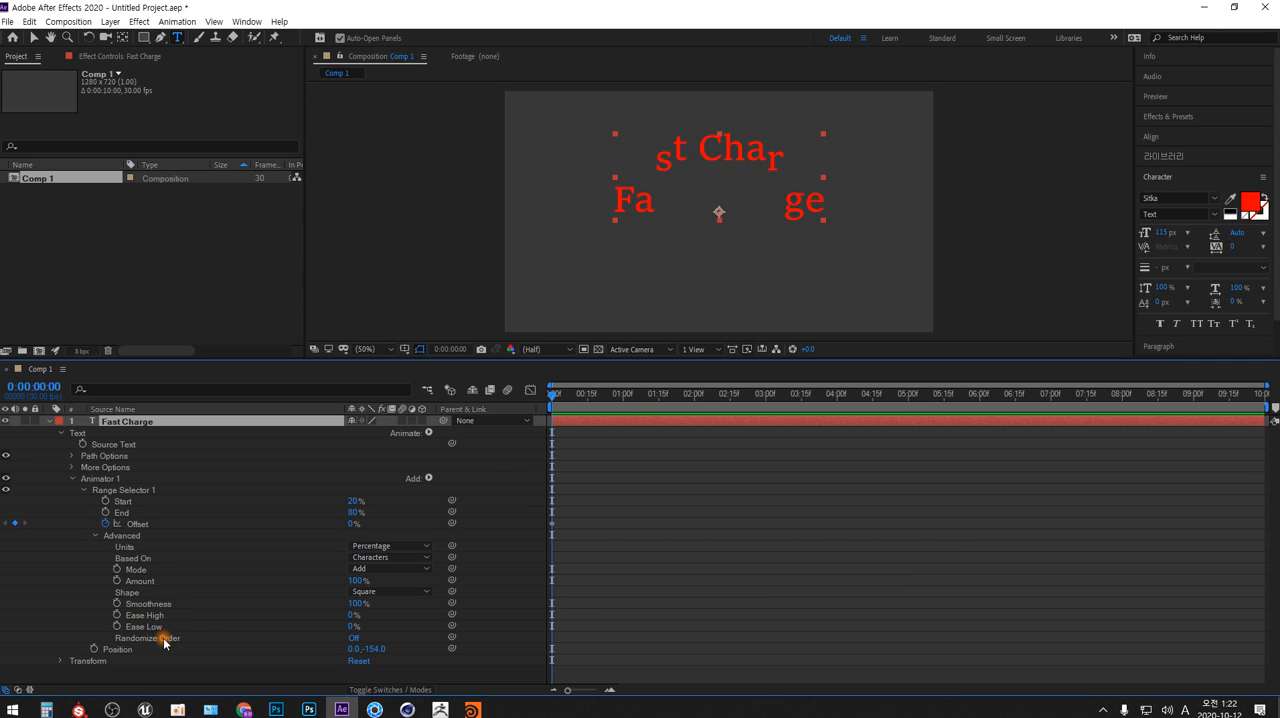
# Examine the hierarchy of Text, Animator 1, Range Selector 1 and Advanced, and the options offered for Units
pyautogui.click(129, 594)
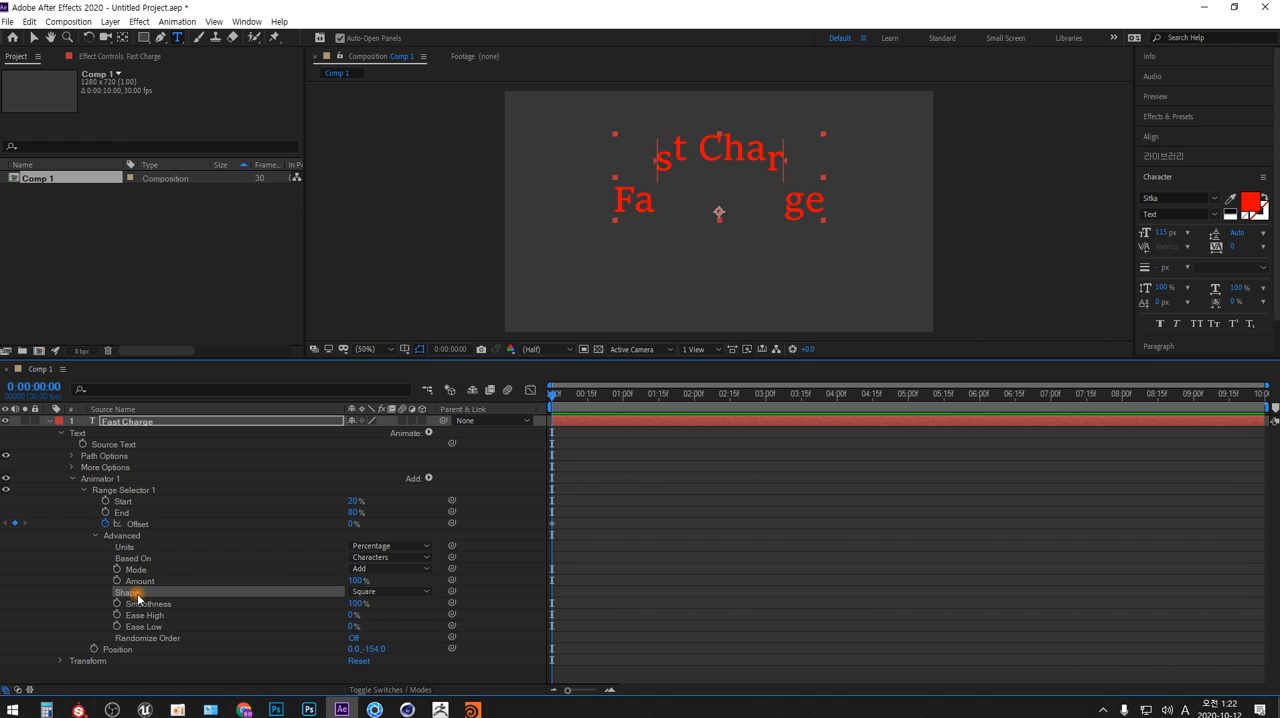
pyautogui.click(102, 480)
pyautogui.click(79, 434)
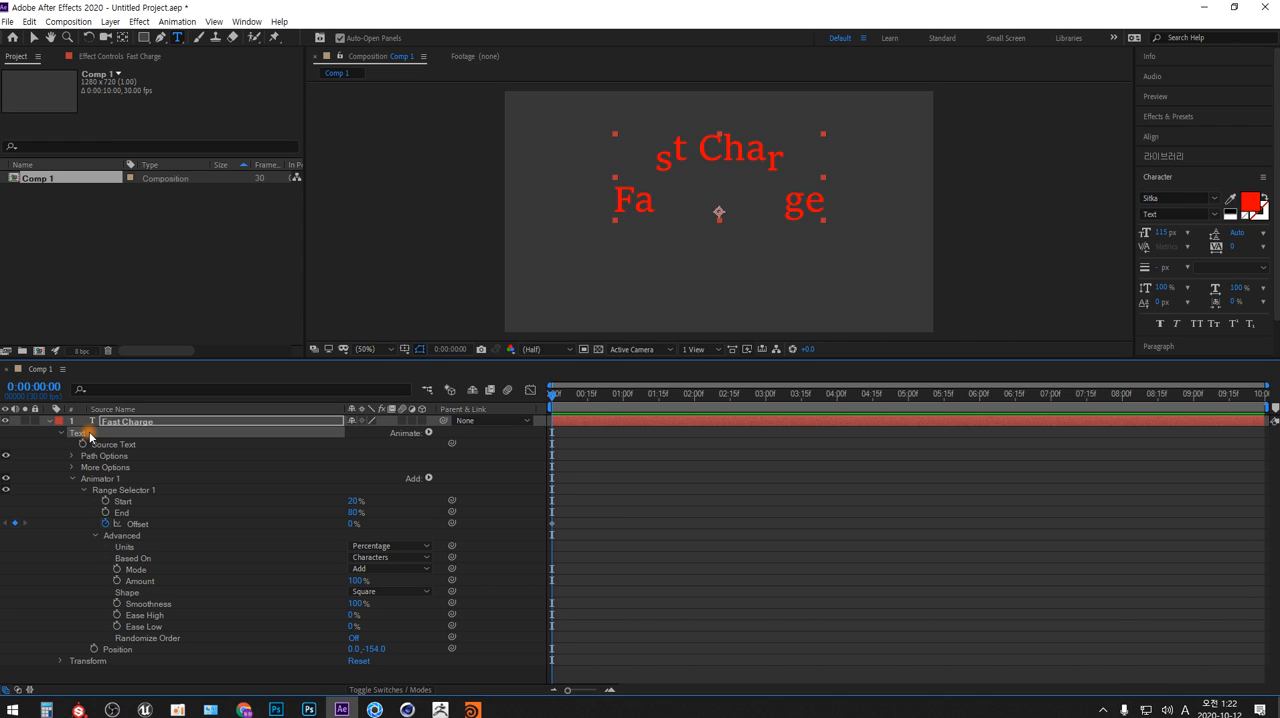
pyautogui.click(101, 480)
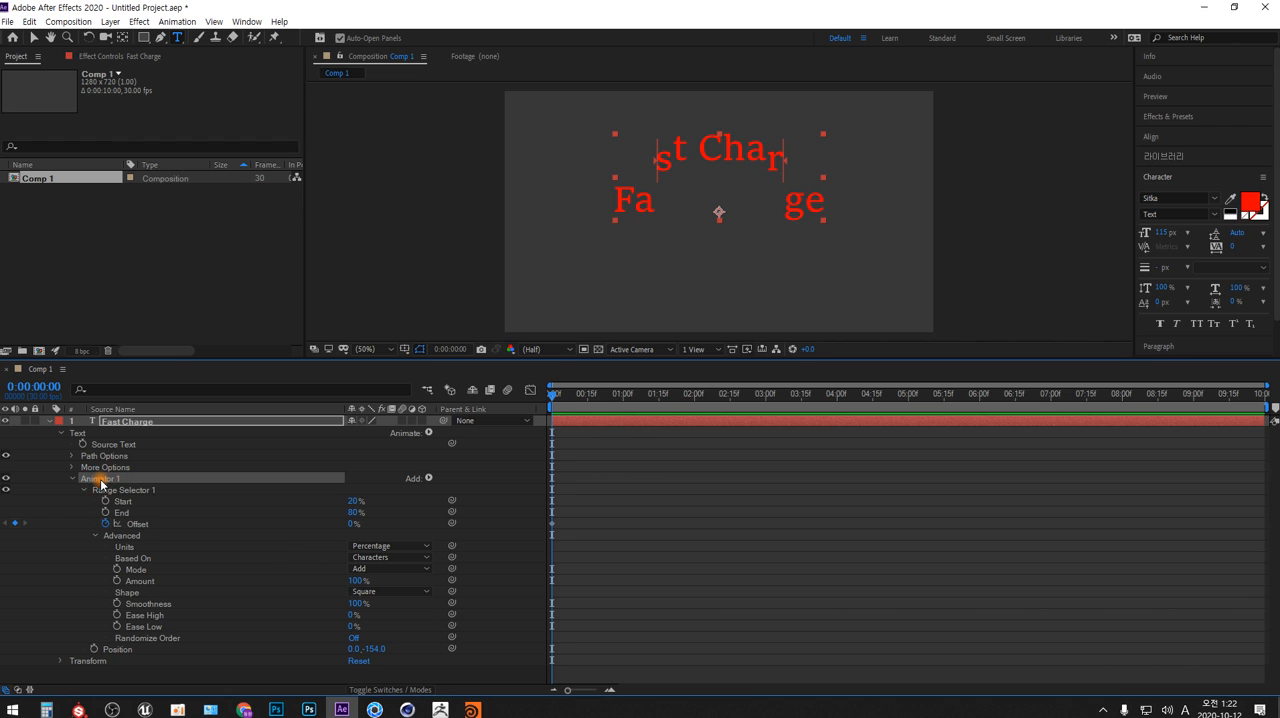
pyautogui.click(108, 491)
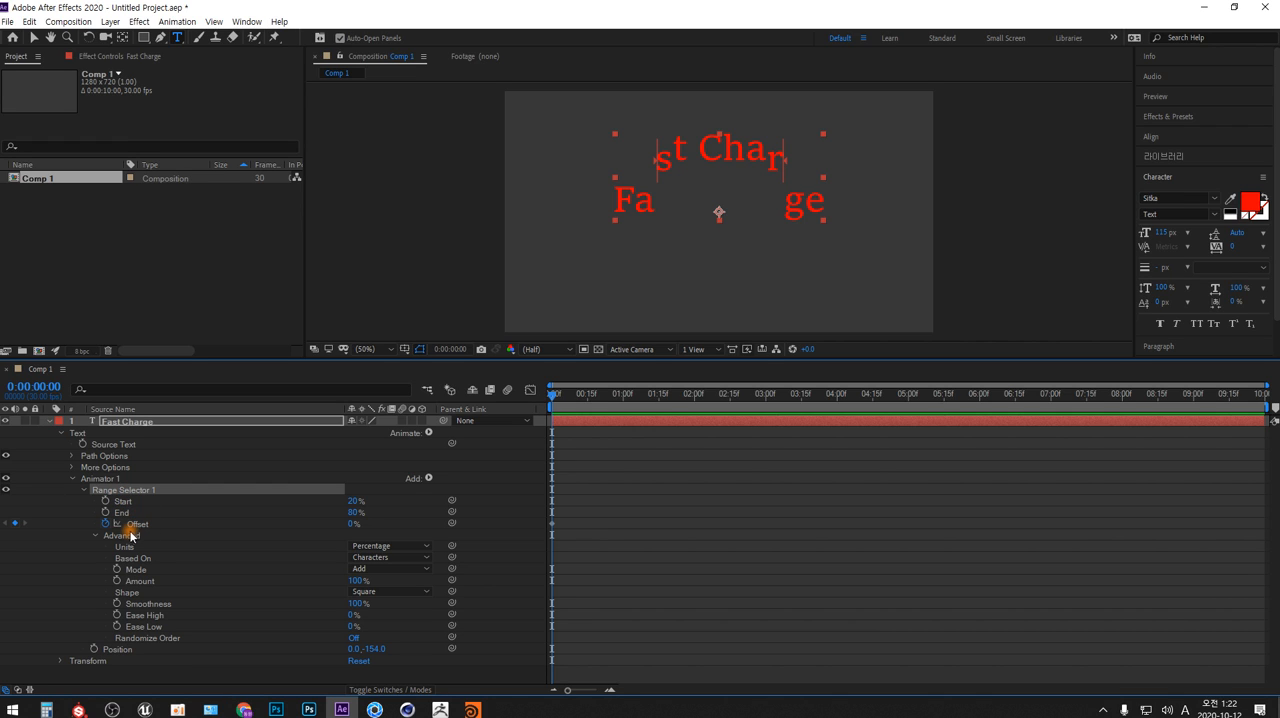
pyautogui.click(123, 537)
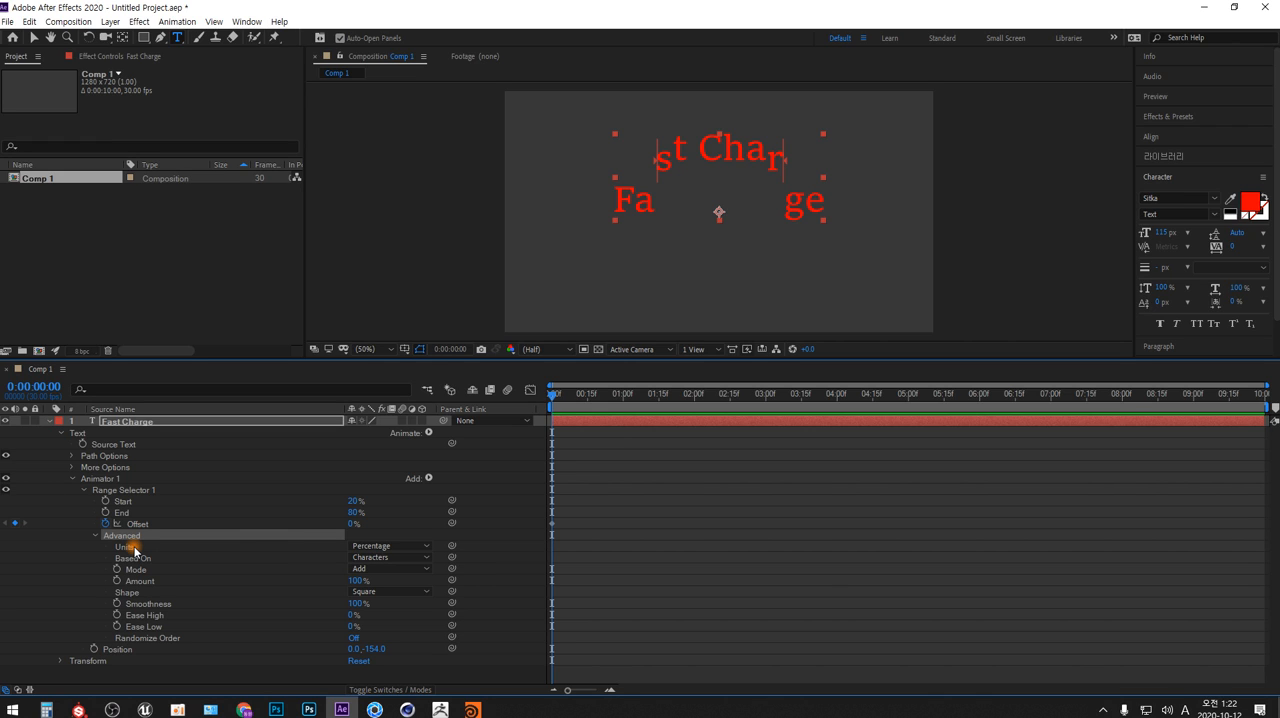
pyautogui.click(427, 548)
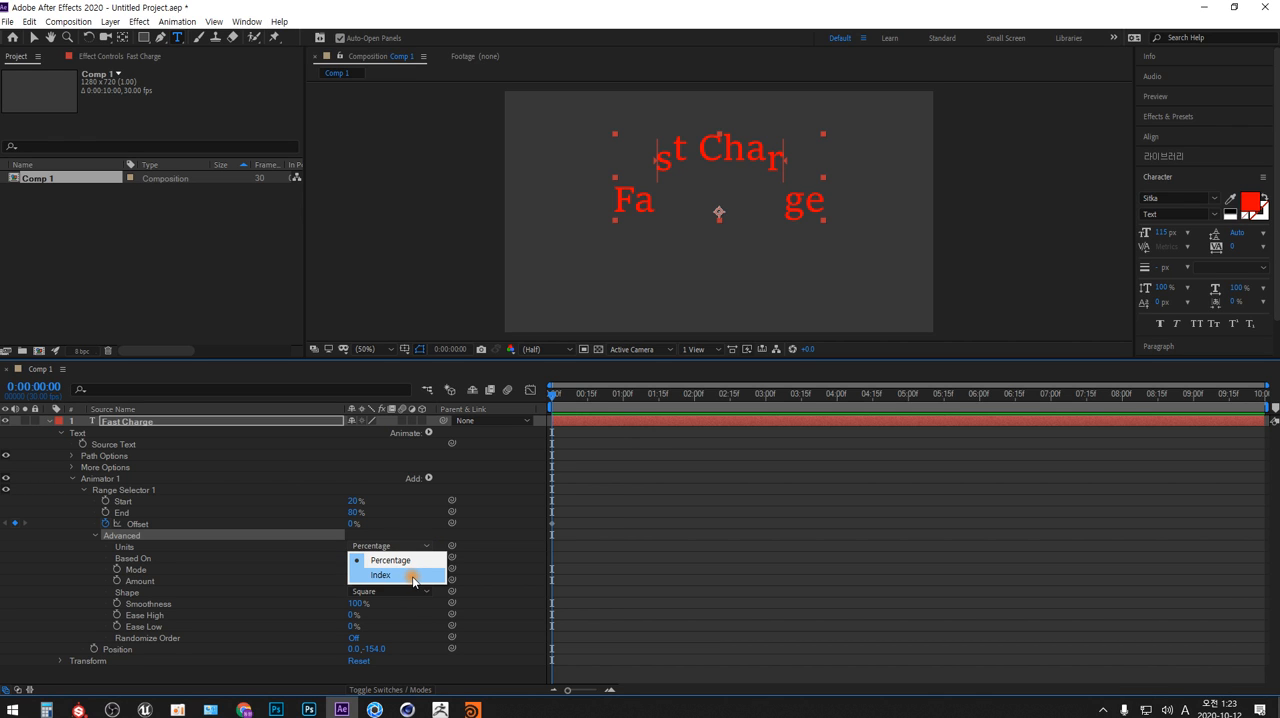
pyautogui.click(410, 576)
# Switch to Photoshop, clear the sketch, and draw vertical lines labeled 0% and 100% at the start and end of the text
pyautogui.hotkey('alt', 'Tab')
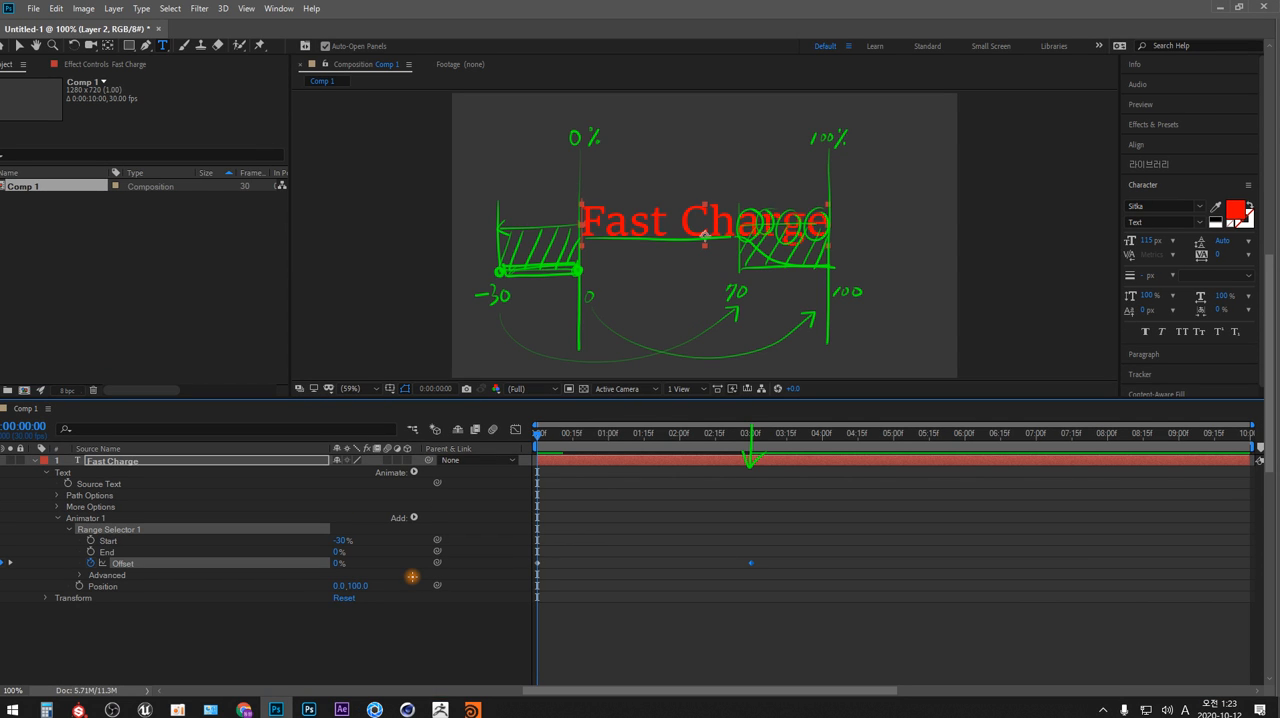
pyautogui.press('Delete')
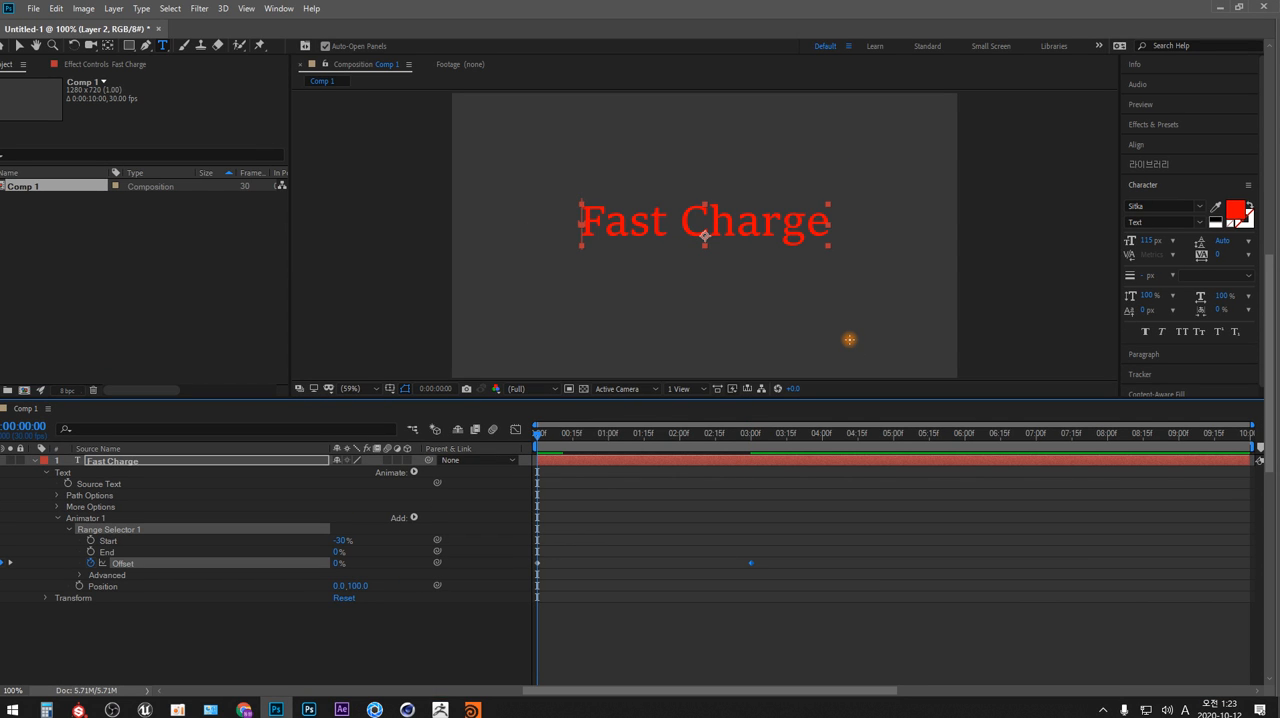
pyautogui.moveTo(582, 185)
pyautogui.mouseDown()
pyautogui.moveTo(575, 333)
pyautogui.moveTo(589, 352)
pyautogui.moveTo(591, 334)
pyautogui.moveTo(602, 347)
pyautogui.mouseUp()
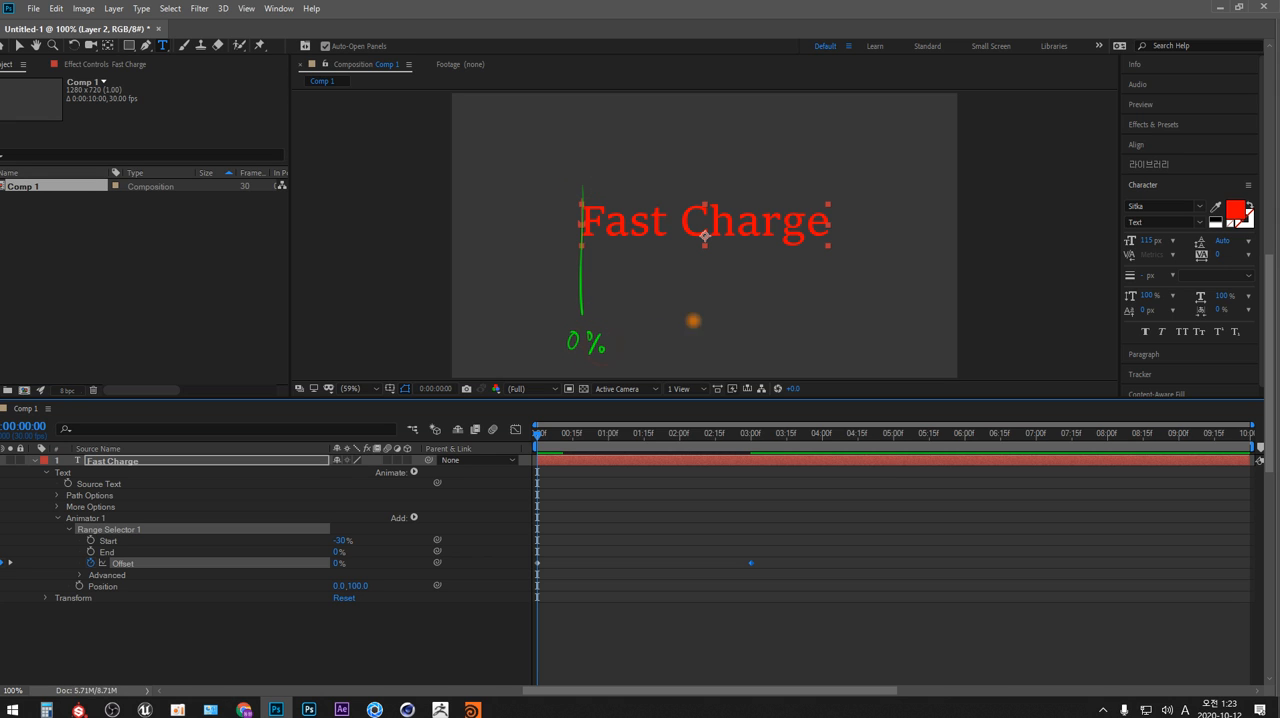
pyautogui.moveTo(835, 180); pyautogui.dragTo(827, 318)
pyautogui.moveTo(806, 352)
pyautogui.mouseDown()
pyautogui.moveTo(831, 340)
pyautogui.moveTo(842, 350)
pyautogui.mouseUp()
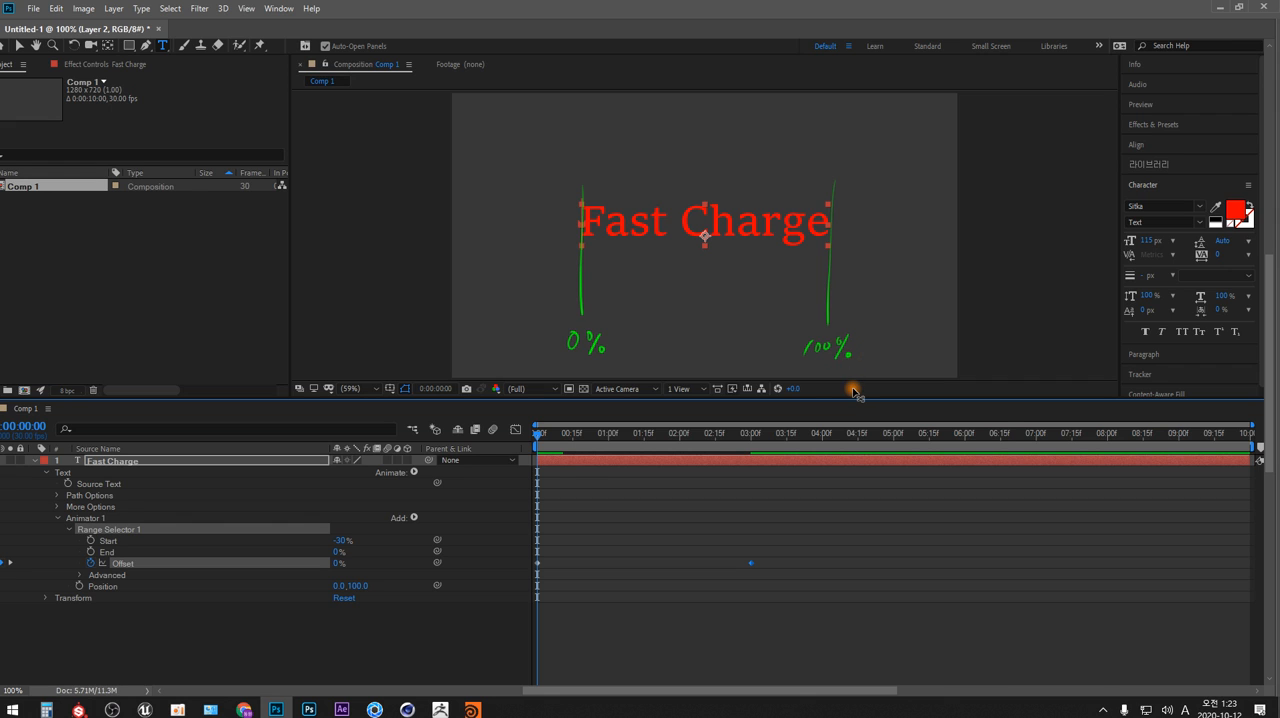
# Clear the sketch, circle the first three letters, number them 1, 2, 3 and write "일련 번호 = index" above the text
pyautogui.press('Delete')
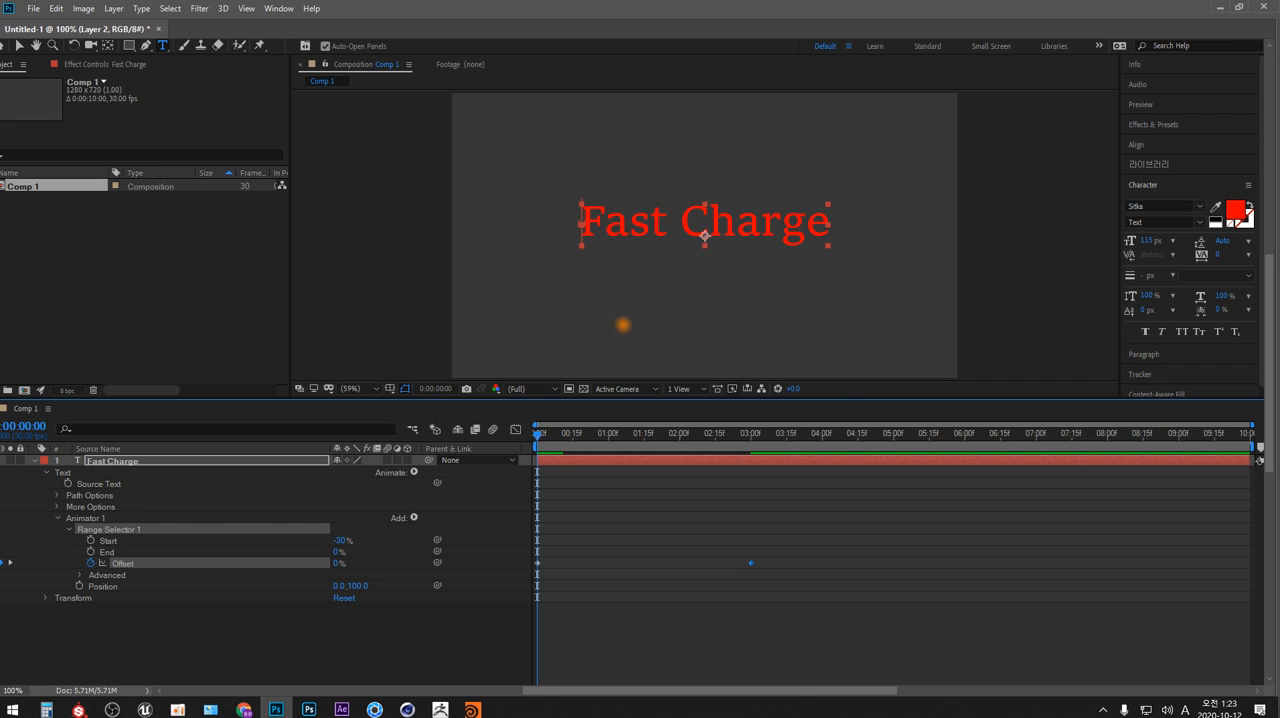
pyautogui.click(598, 241)
pyautogui.moveTo(577, 213); pyautogui.dragTo(589, 243)
pyautogui.moveTo(593, 174); pyautogui.dragTo(593, 187)
pyautogui.moveTo(626, 238); pyautogui.dragTo(616, 238)
pyautogui.moveTo(609, 179)
pyautogui.mouseDown()
pyautogui.moveTo(647, 236)
pyautogui.moveTo(634, 188)
pyautogui.mouseUp()
pyautogui.click(648, 237)
pyautogui.moveTo(680, 131)
pyautogui.mouseDown()
pyautogui.moveTo(680, 150)
pyautogui.moveTo(680, 135)
pyautogui.moveTo(704, 140)
pyautogui.moveTo(697, 152)
pyautogui.moveTo(748, 134)
pyautogui.moveTo(755, 152)
pyautogui.moveTo(778, 141)
pyautogui.moveTo(856, 153)
pyautogui.mouseUp()
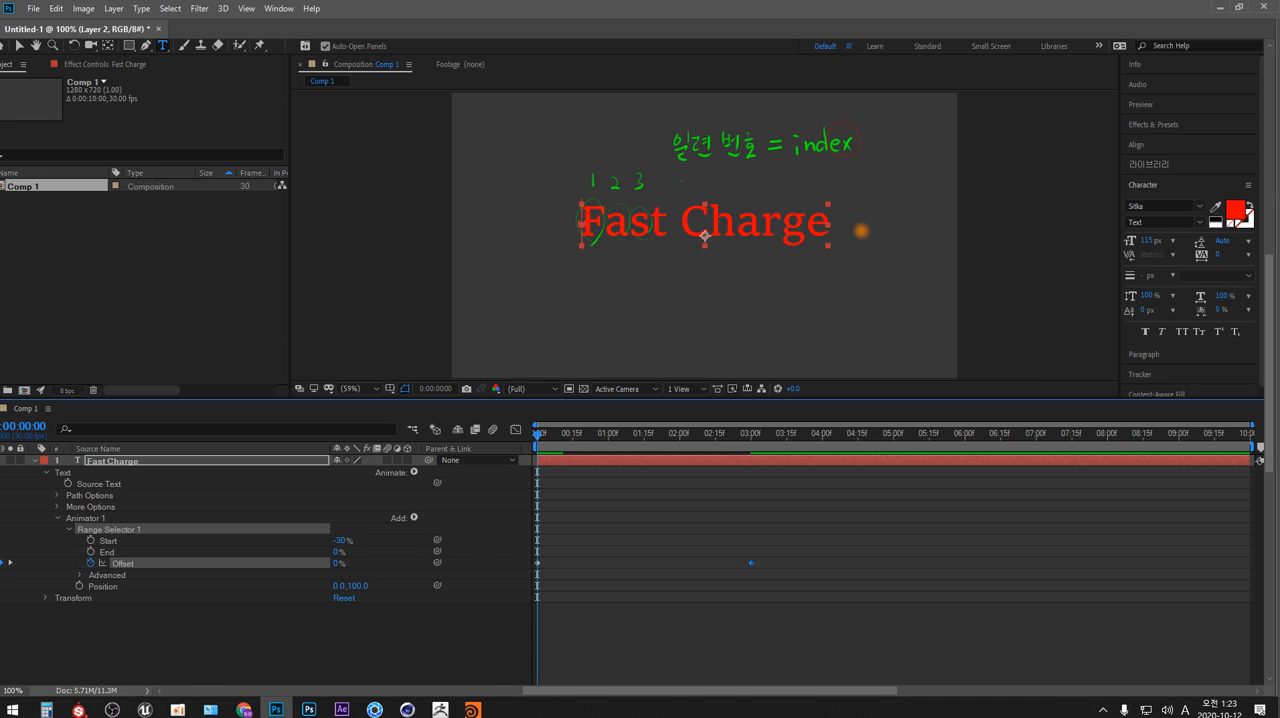
# Switch to After Effects and check the options of Based On in Range Selector 1's Advanced properties
pyautogui.hotkey('alt', 'Tab')
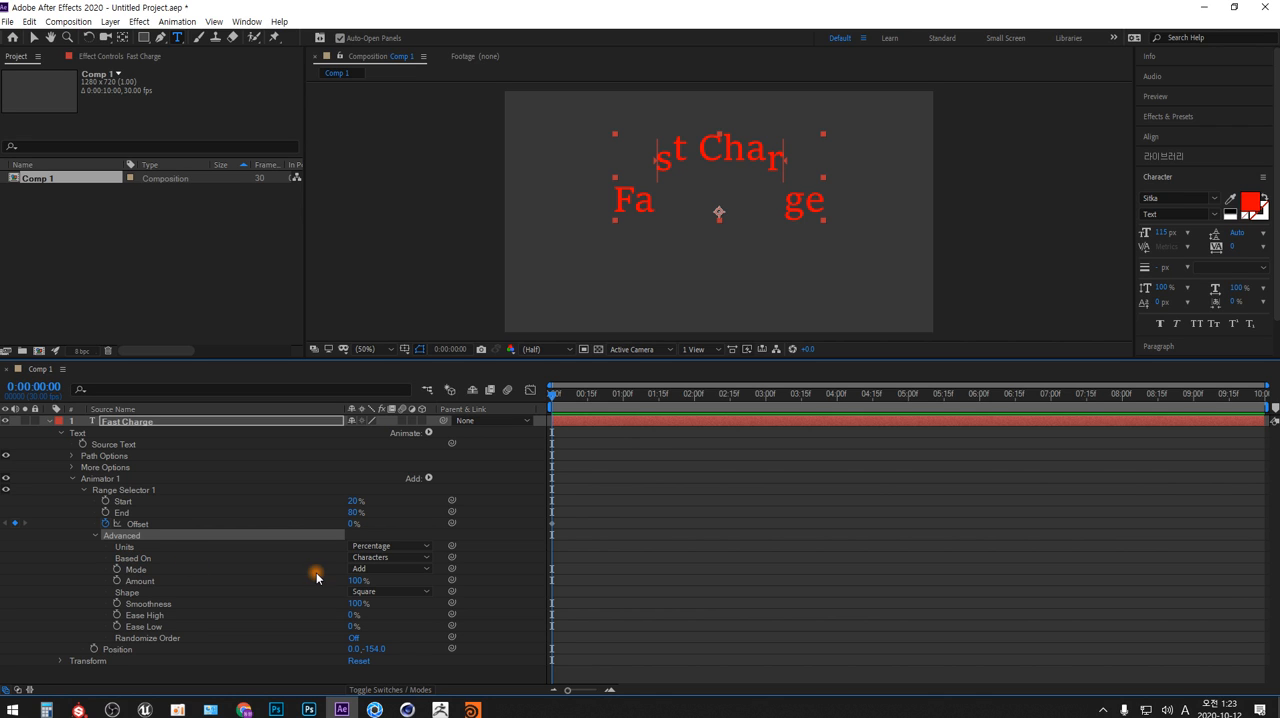
pyautogui.click(427, 559)
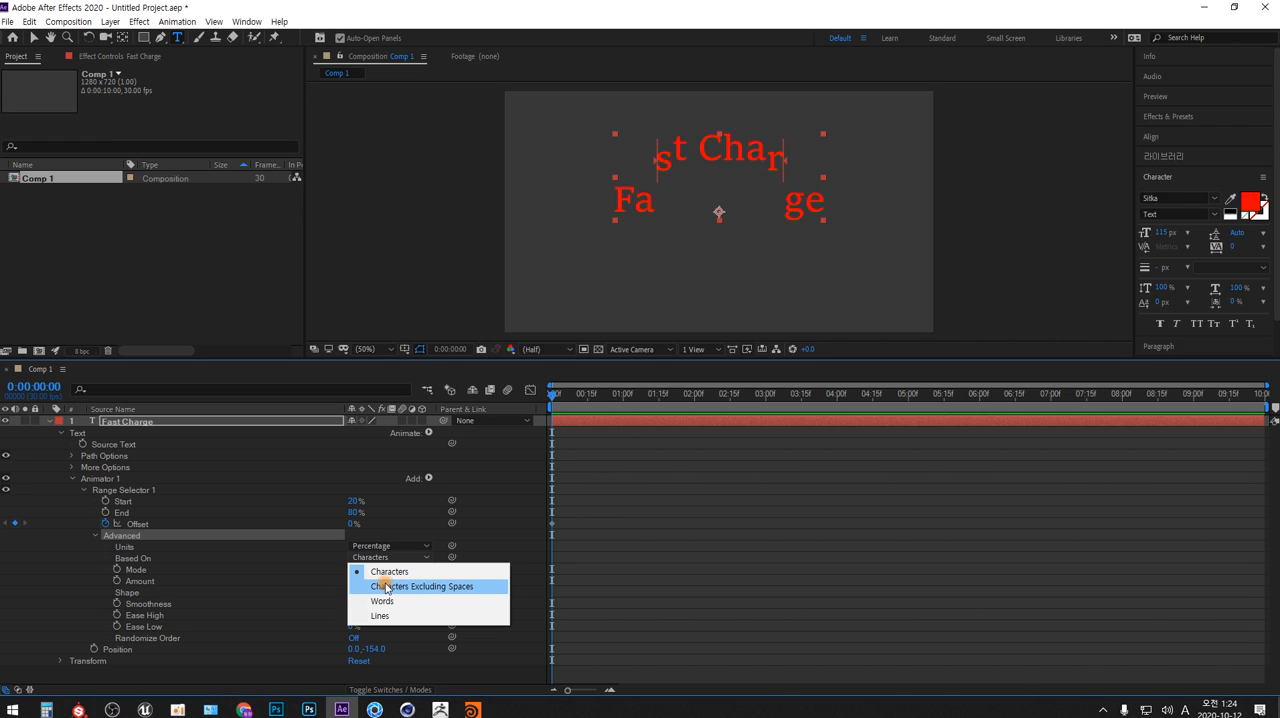
pyautogui.click(301, 558)
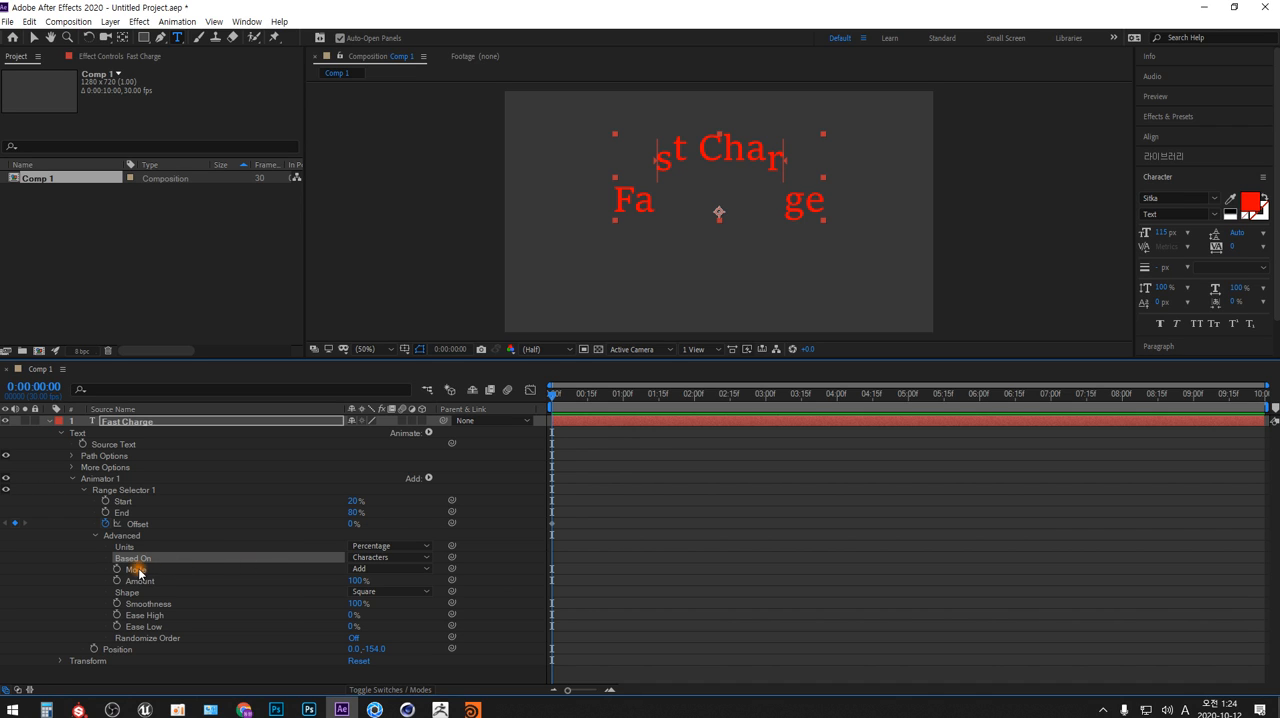
# Check the options offered for Mode in Range Selector 1, and collapse and re-expand the Advanced group
pyautogui.click(429, 570)
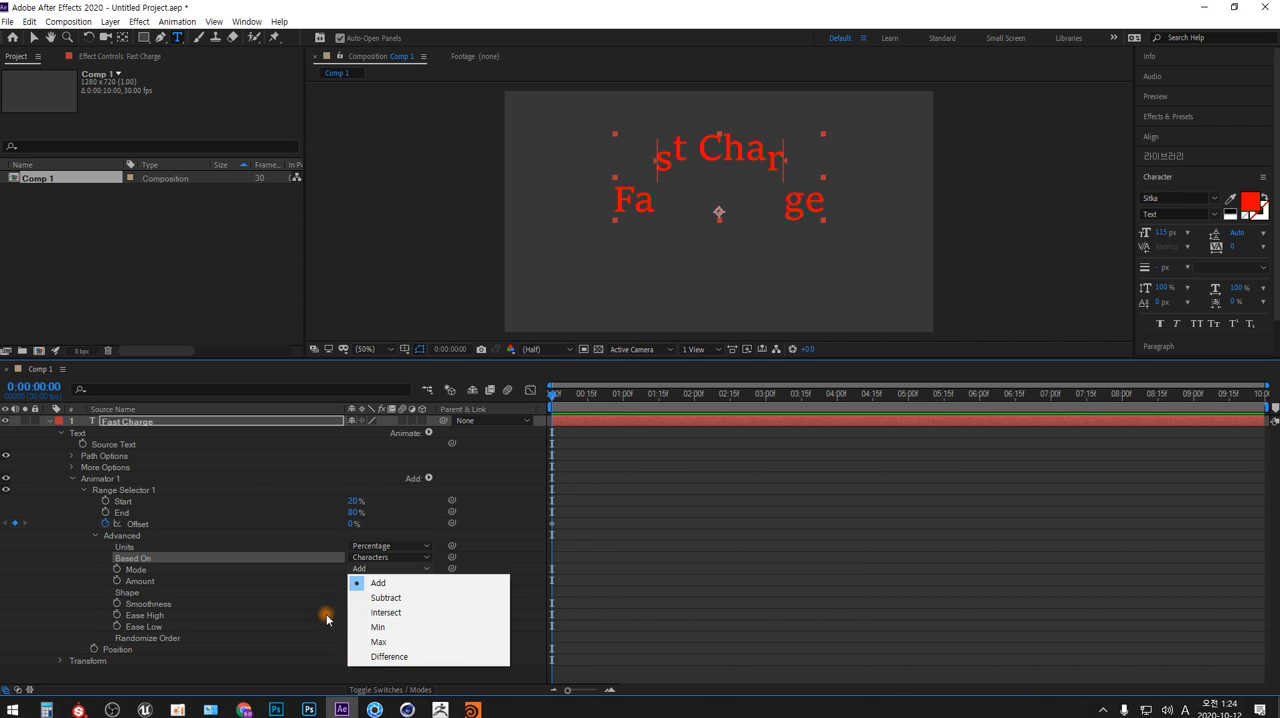
pyautogui.click(281, 592)
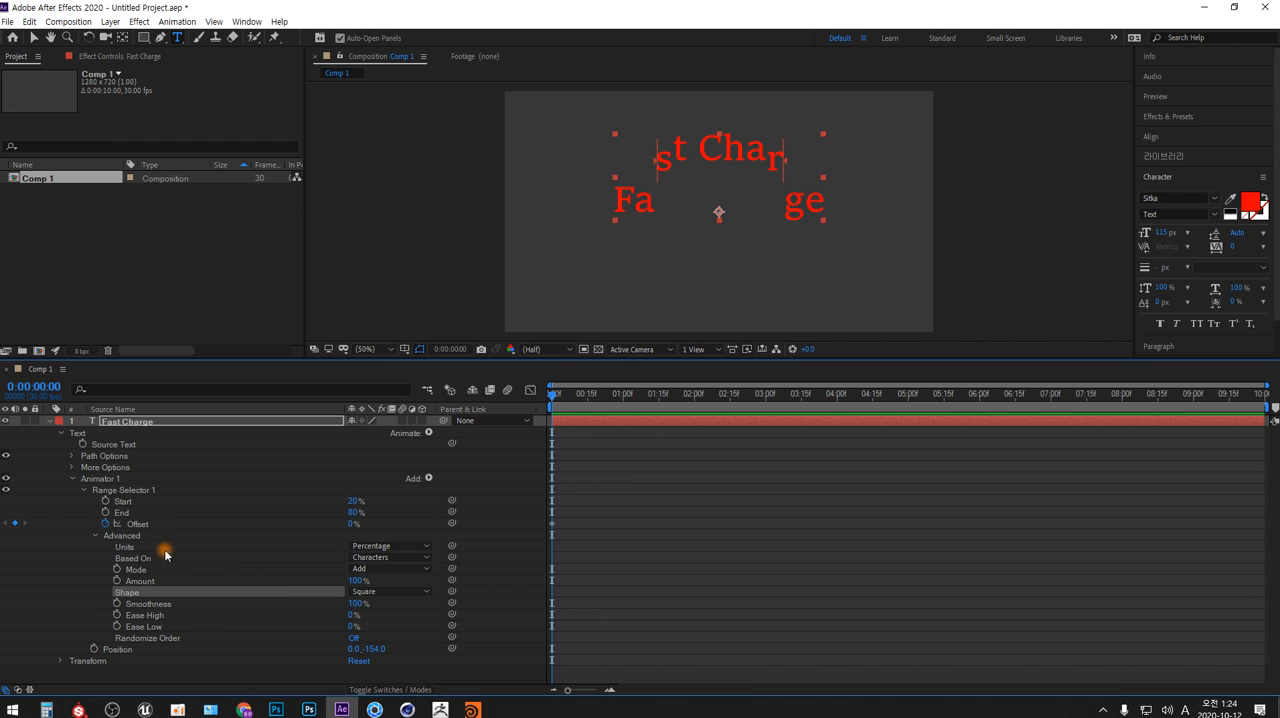
pyautogui.click(125, 538)
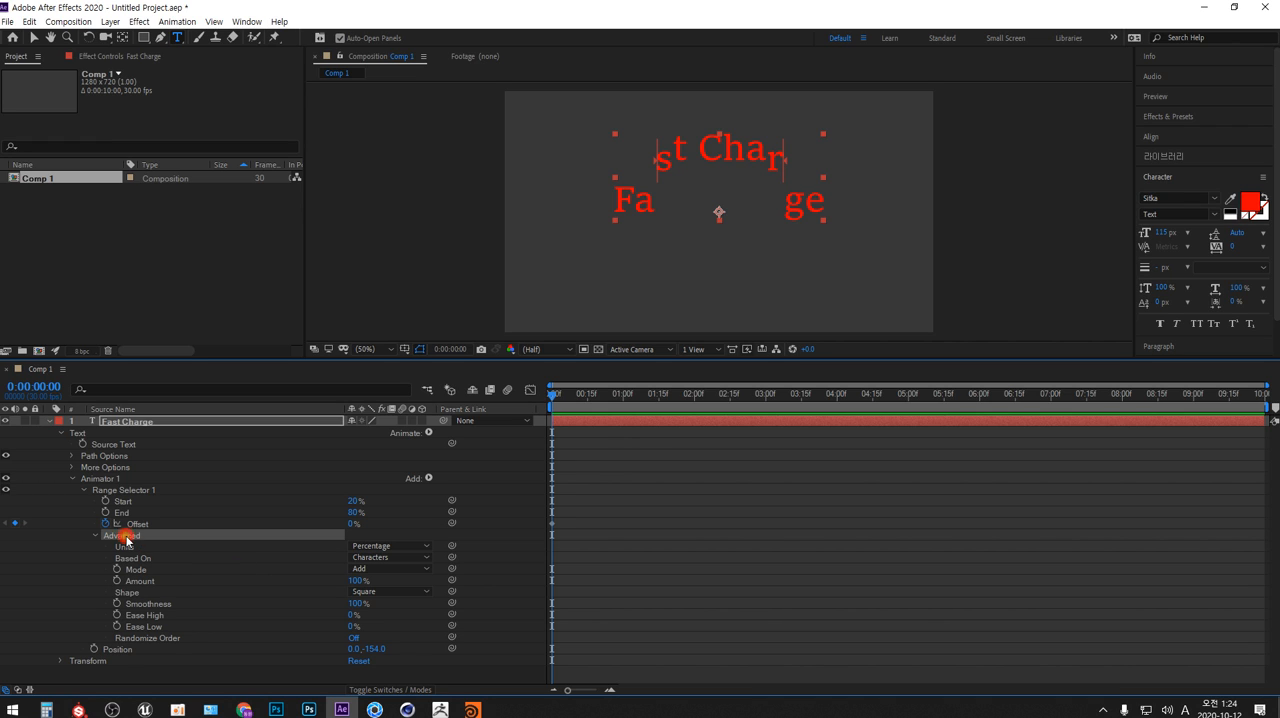
pyautogui.click(96, 535)
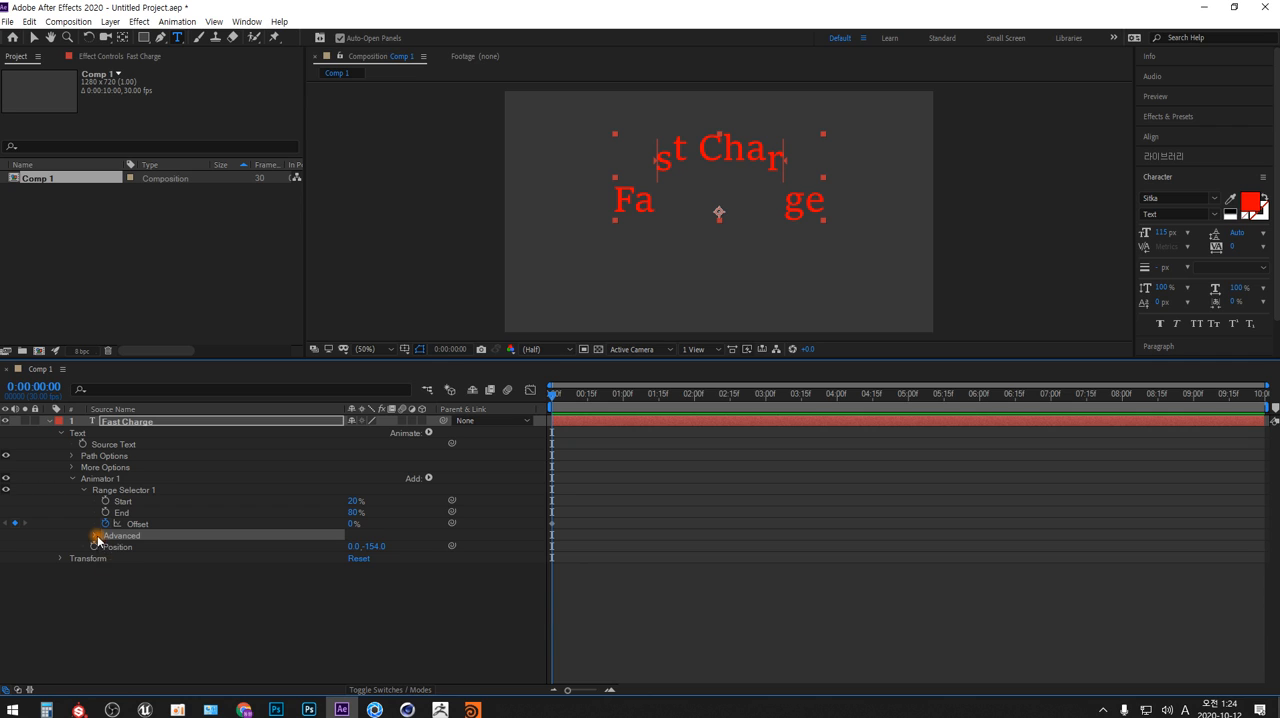
pyautogui.click(96, 536)
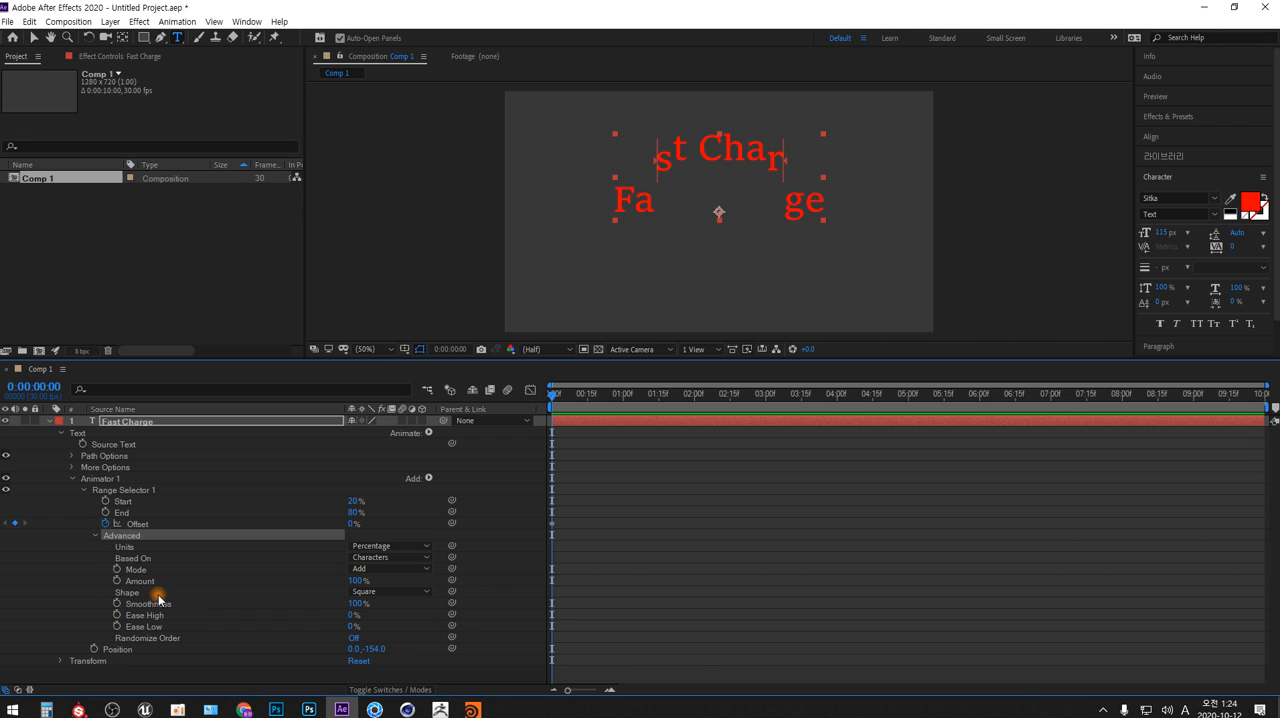
# Set Range Selector 1's Shape to Ramp Up, with both Ease High and Ease Low at 100%
pyautogui.click(428, 592)
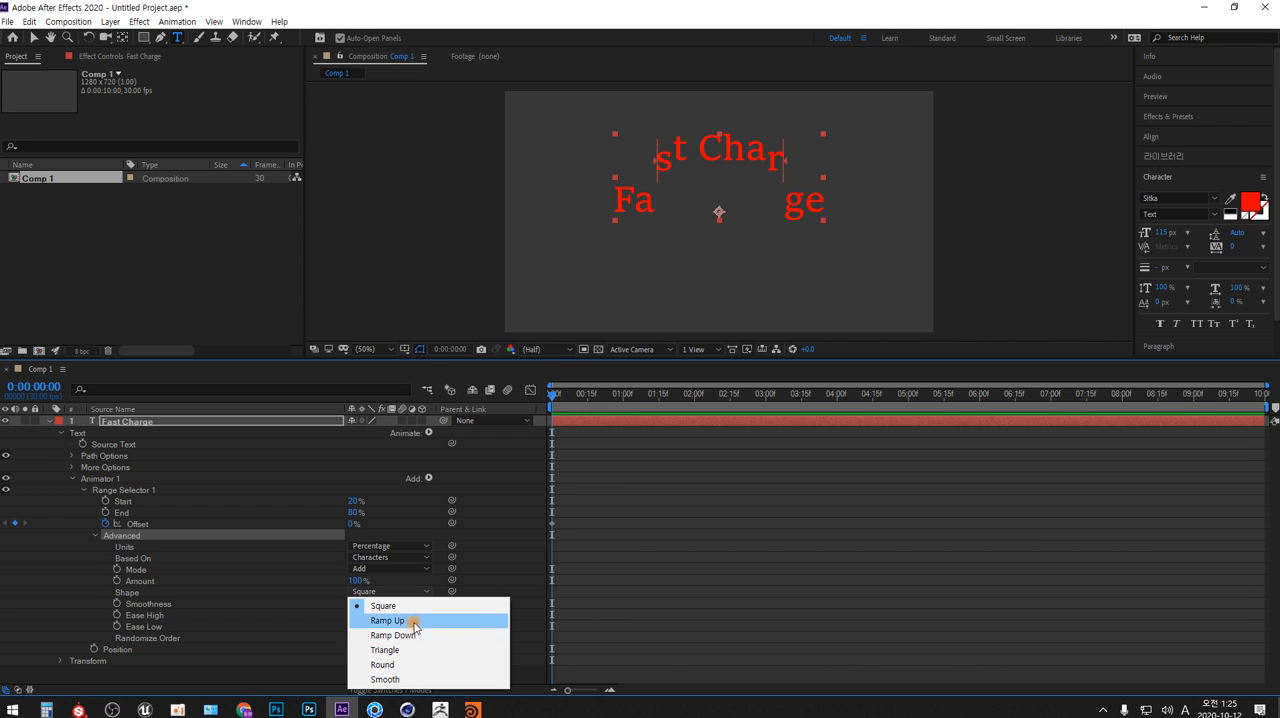
pyautogui.click(410, 620)
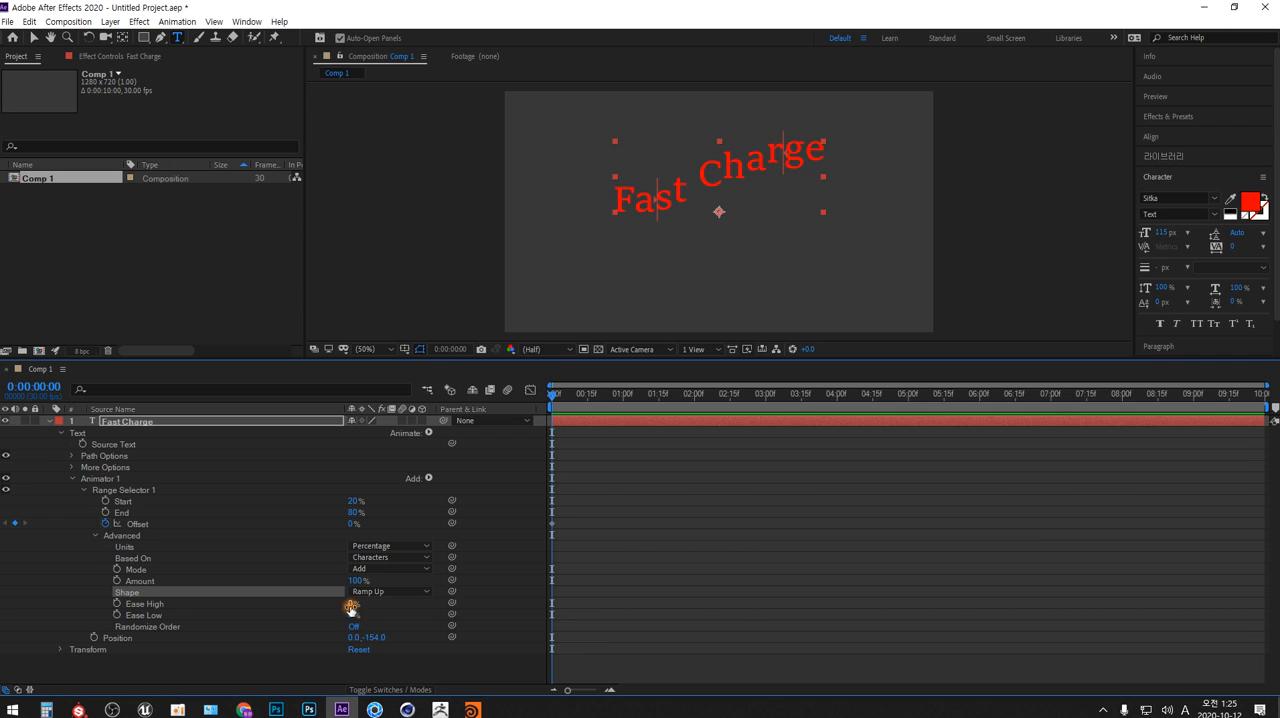
pyautogui.moveTo(351, 603); pyautogui.dragTo(468, 612)
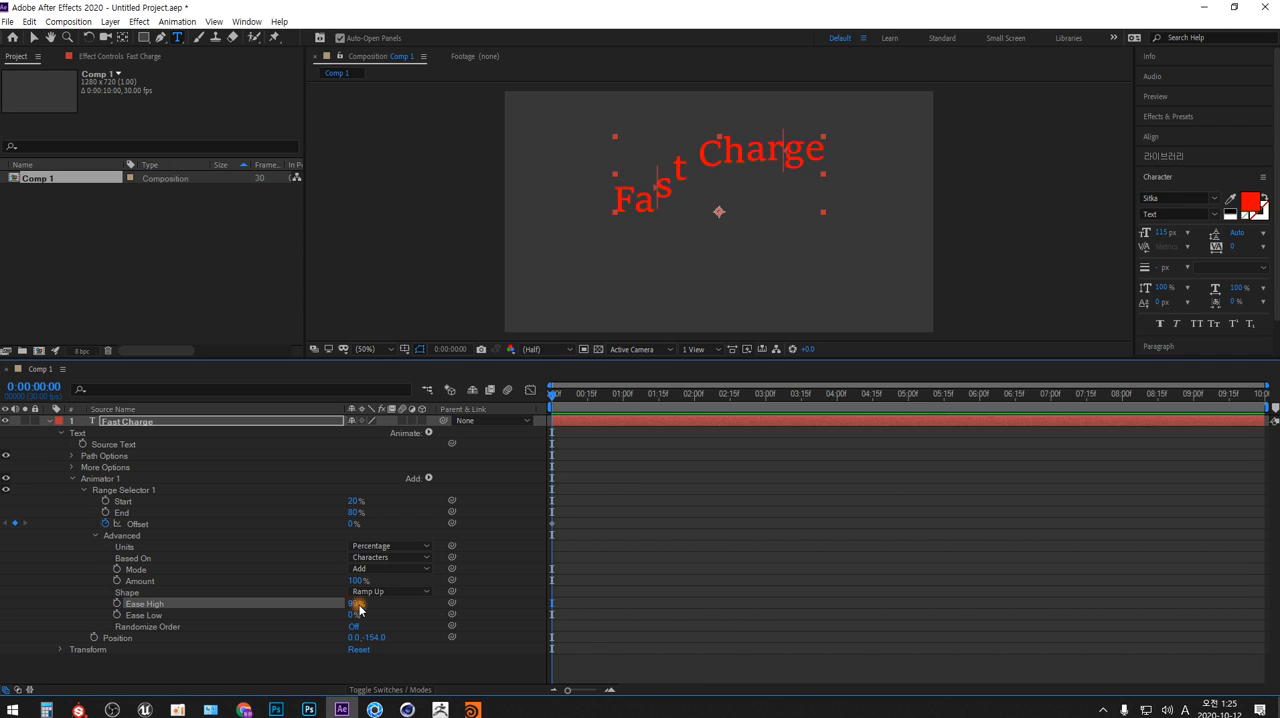
pyautogui.moveTo(356, 604); pyautogui.dragTo(503, 600)
pyautogui.moveTo(352, 615); pyautogui.dragTo(466, 614)
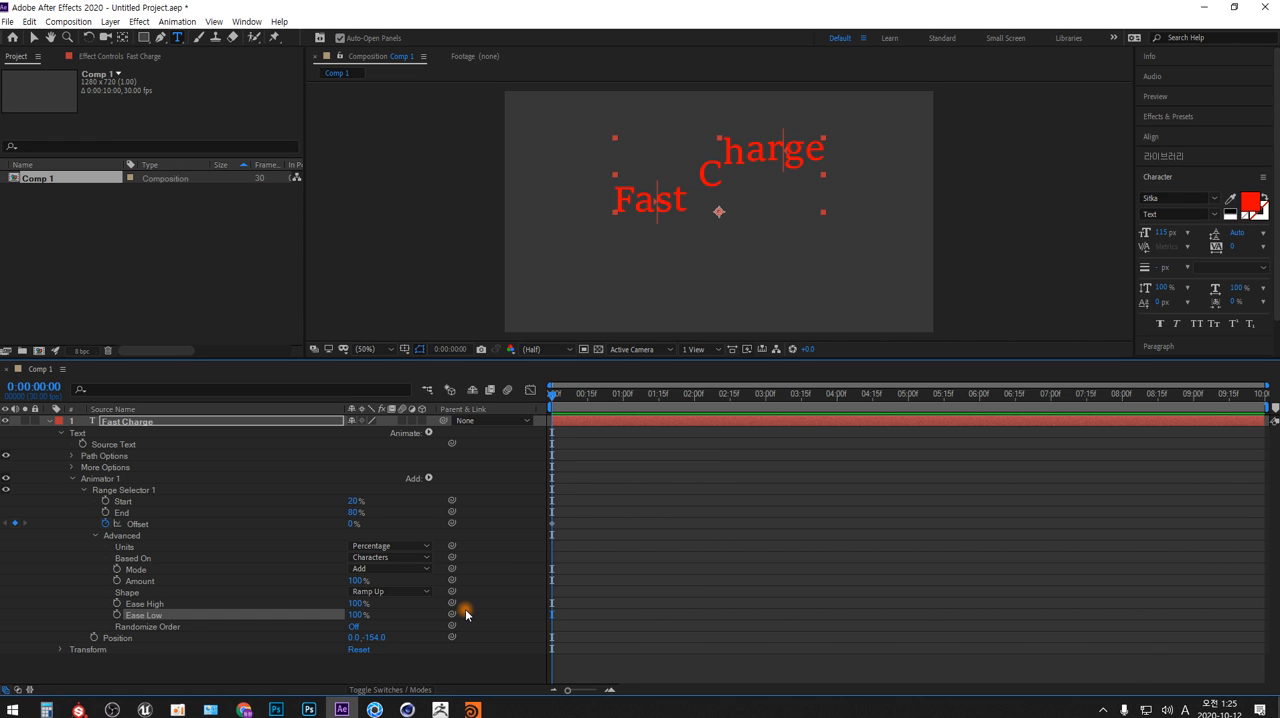
# Extend the text to read "Fast Charge Fast Charge Fast Charge" and reduce its font size to 68 px
pyautogui.click(666, 232)
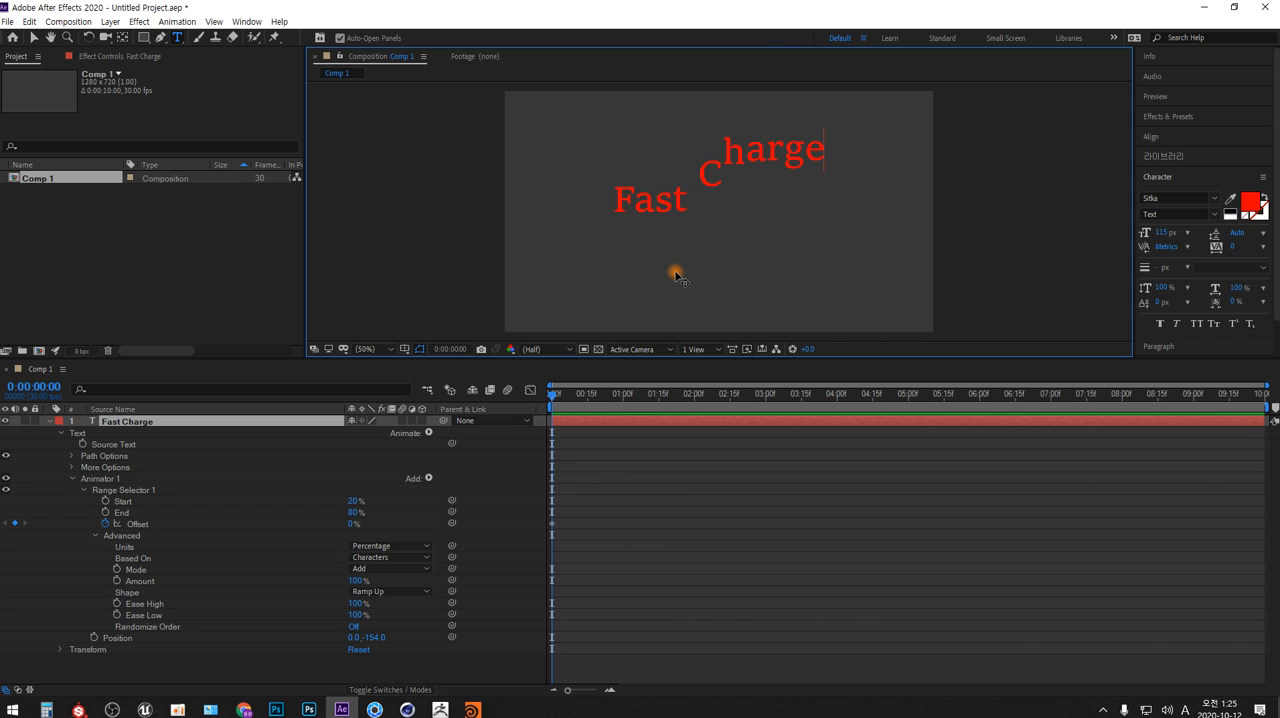
pyautogui.hotkey('ctrl', 'a')
pyautogui.hotkey('ctrl', 'c')
pyautogui.press('Right')
pyautogui.hotkey('ctrl', 'v')
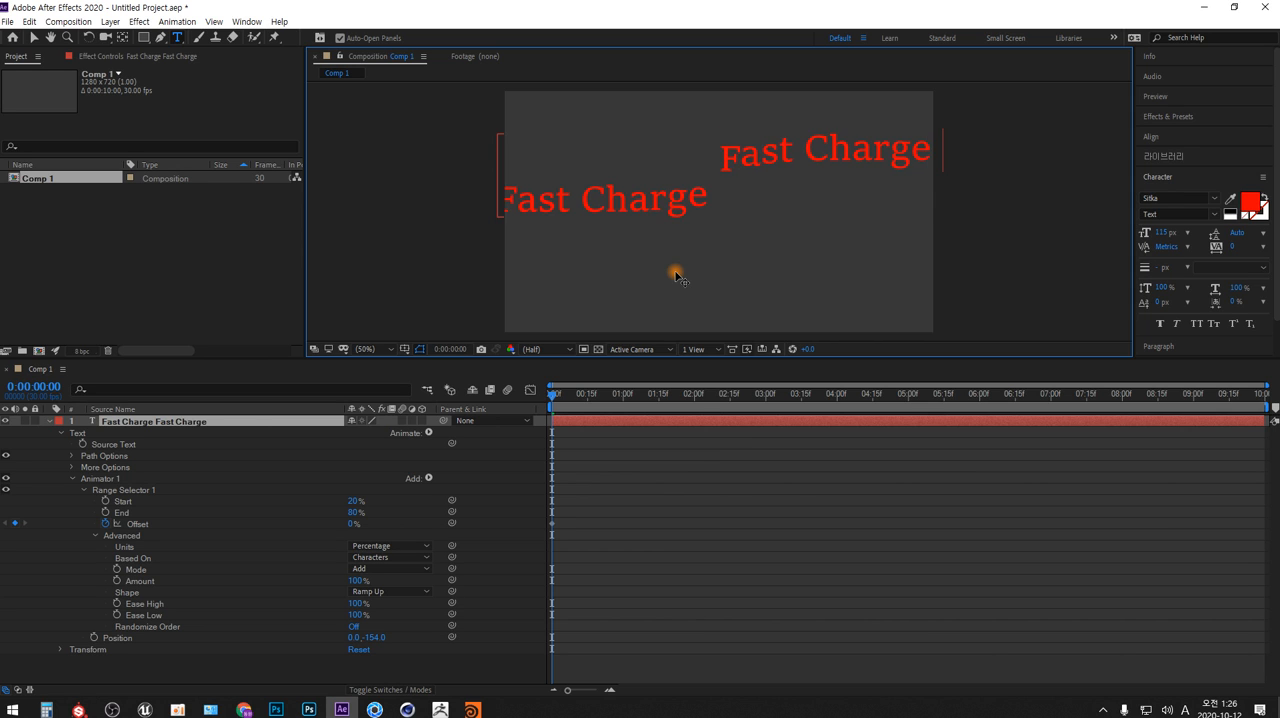
pyautogui.hotkey('ctrl', 'v')
pyautogui.hotkey('ctrl', 'a')
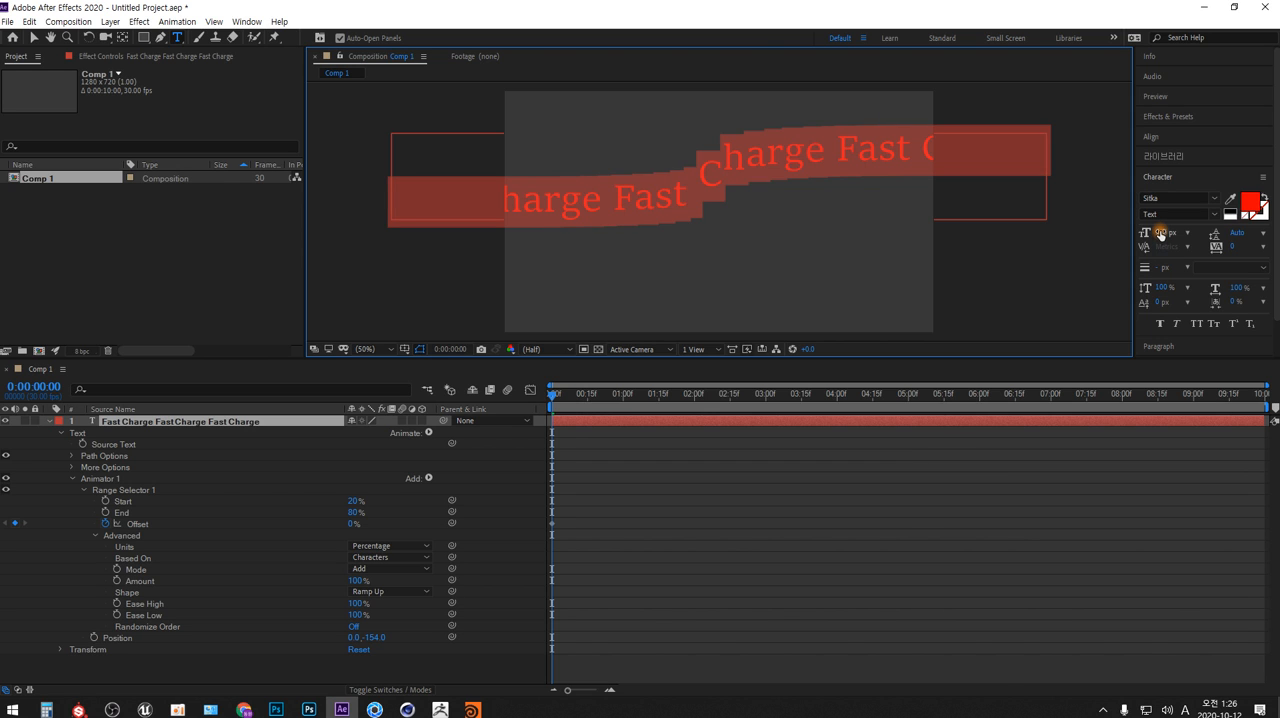
pyautogui.moveTo(1160, 232); pyautogui.dragTo(1128, 237)
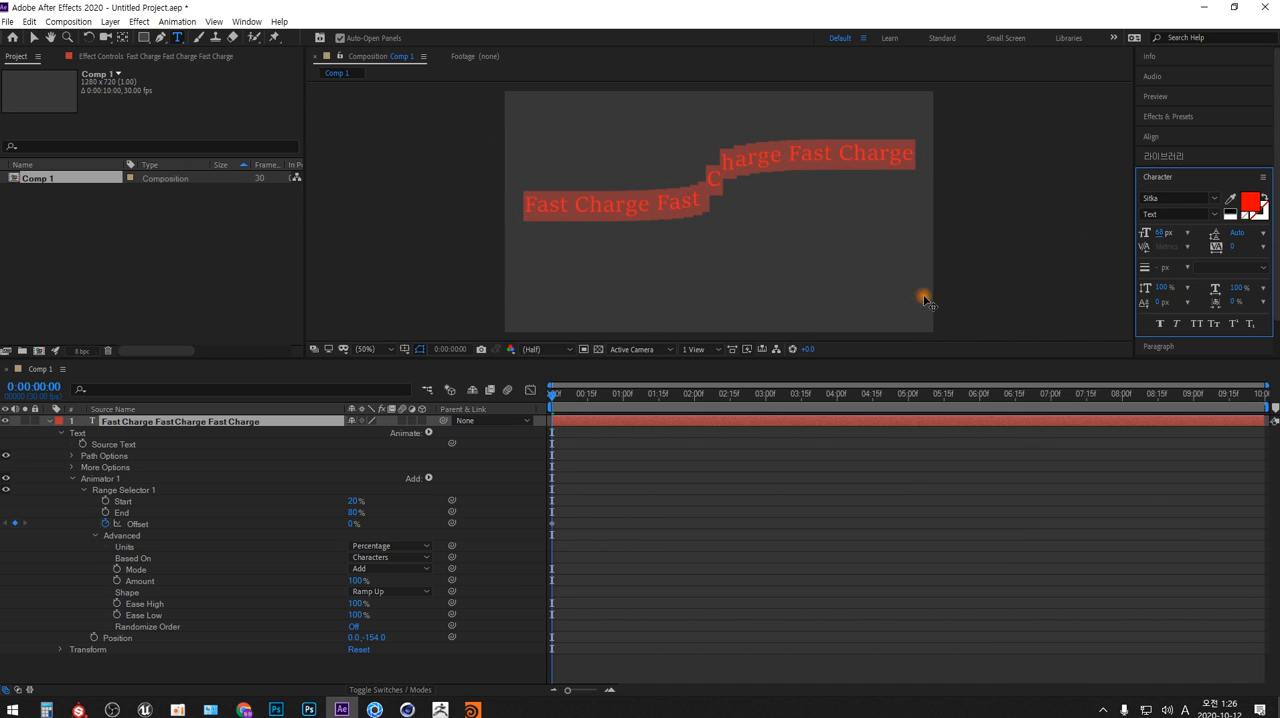
pyautogui.click(703, 202)
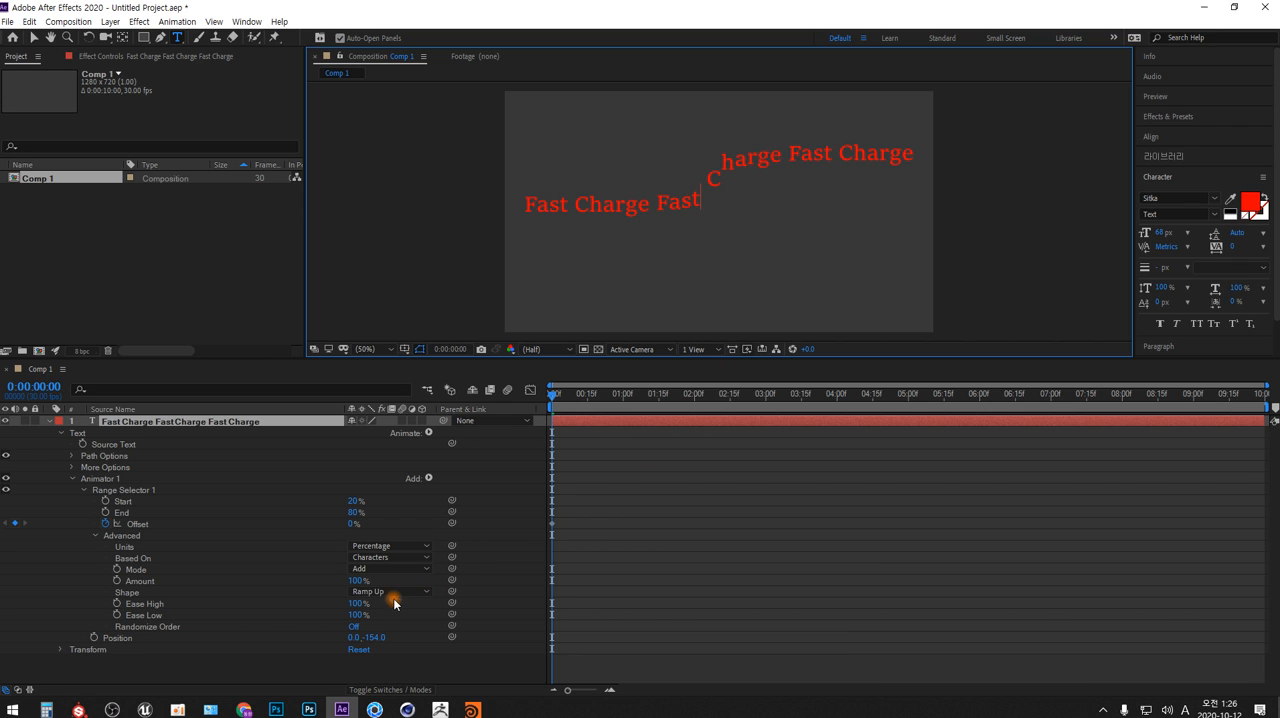
# Try Ease High and Ease Low at -100%, and return both values to 100%
pyautogui.moveTo(356, 605); pyautogui.dragTo(140, 607)
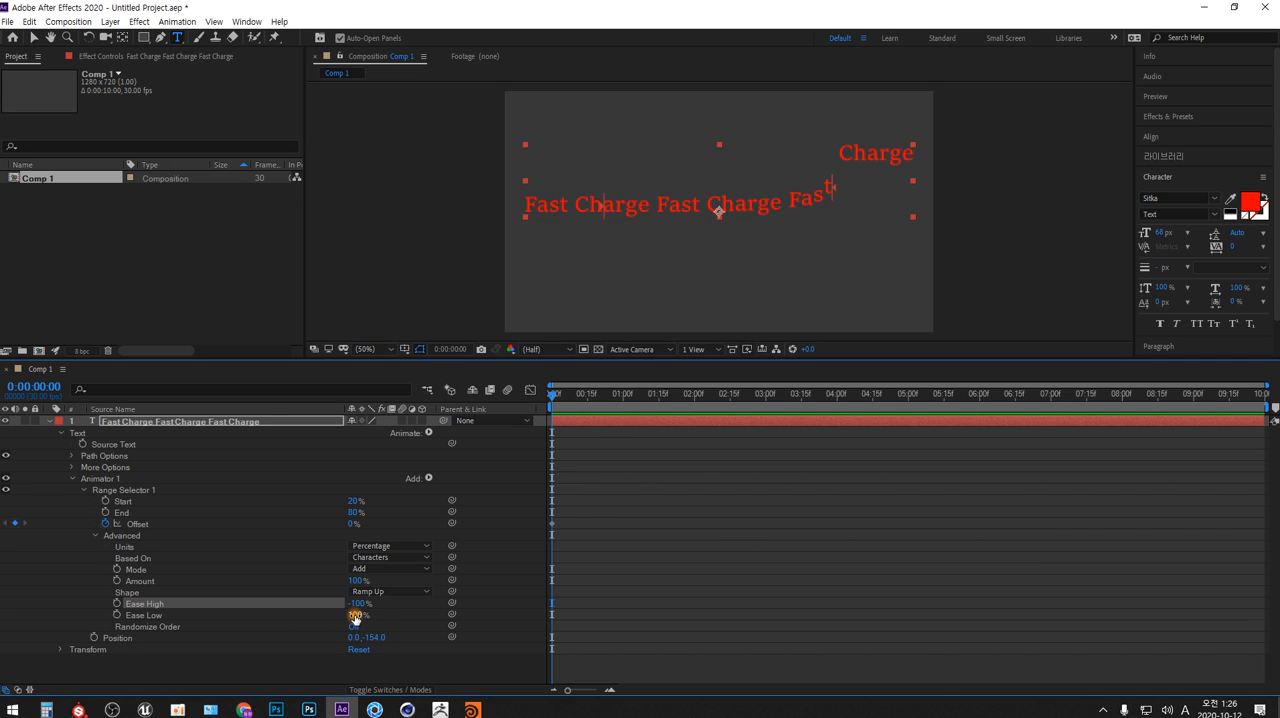
pyautogui.moveTo(355, 615); pyautogui.dragTo(218, 617)
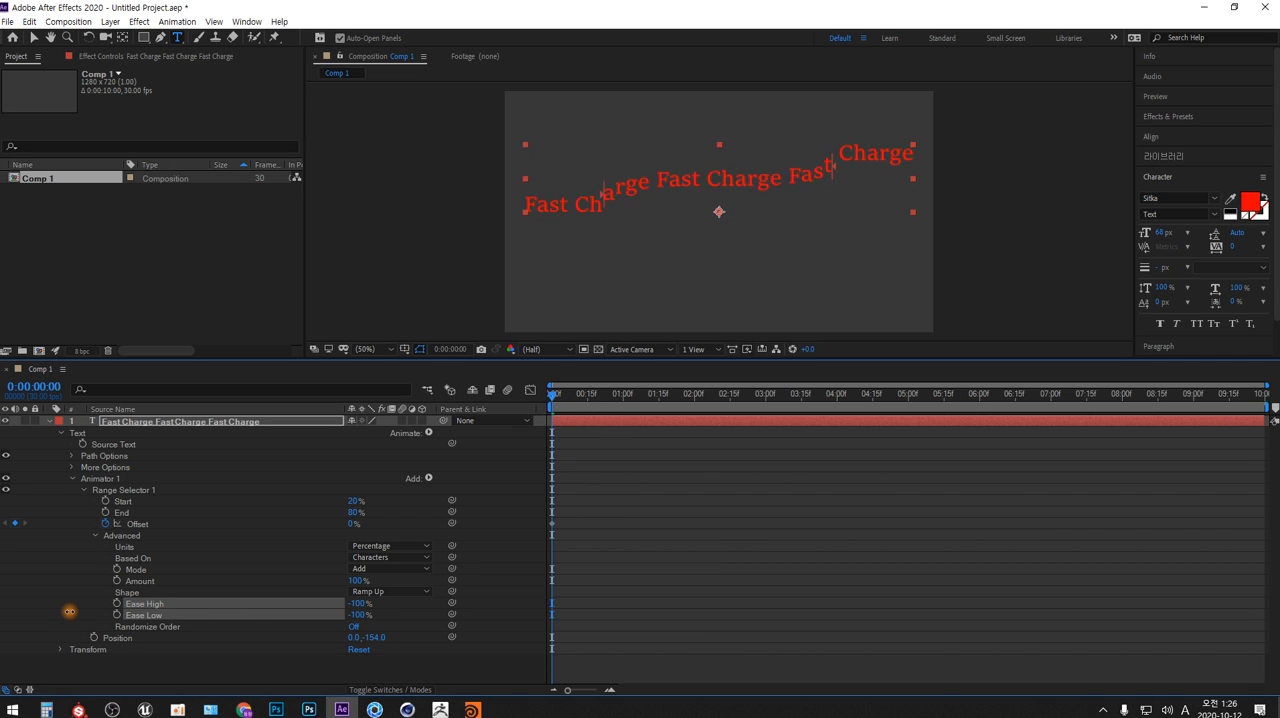
pyautogui.moveTo(70, 611); pyautogui.dragTo(528, 605)
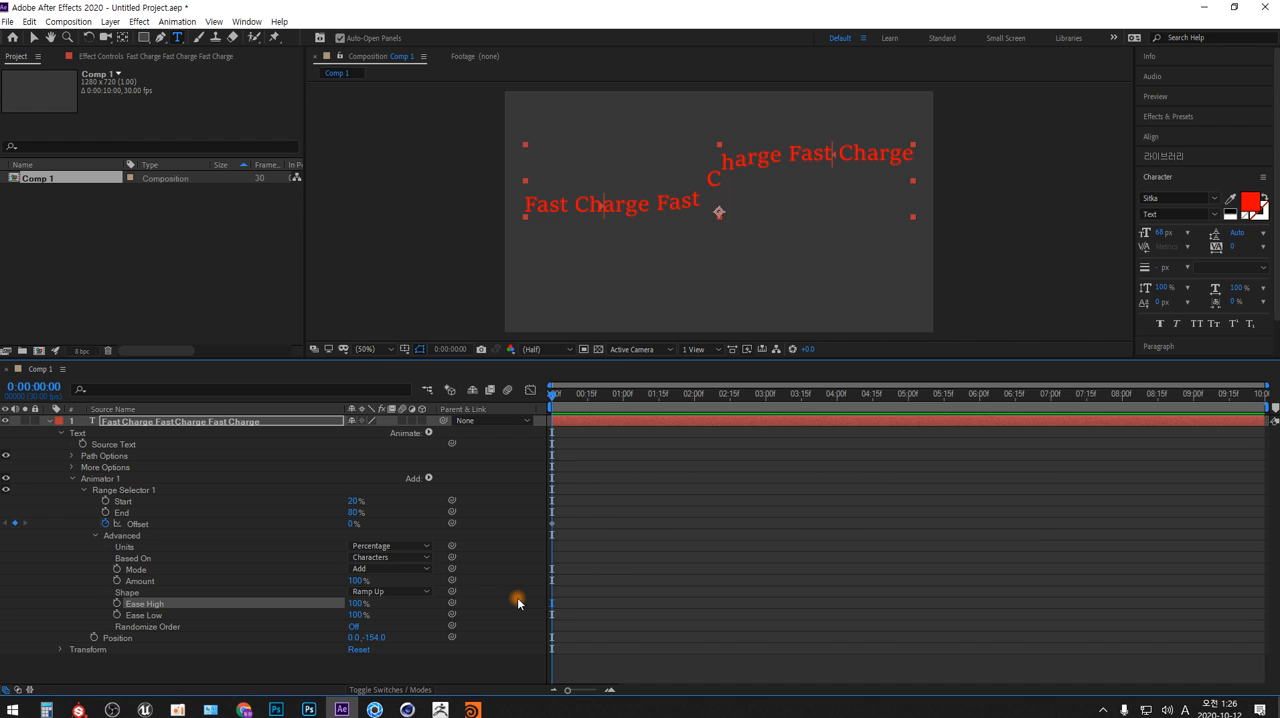
# Turn on Randomize Order for Range Selector 1 and try Random Seed values of 1 and 2
pyautogui.click(355, 627)
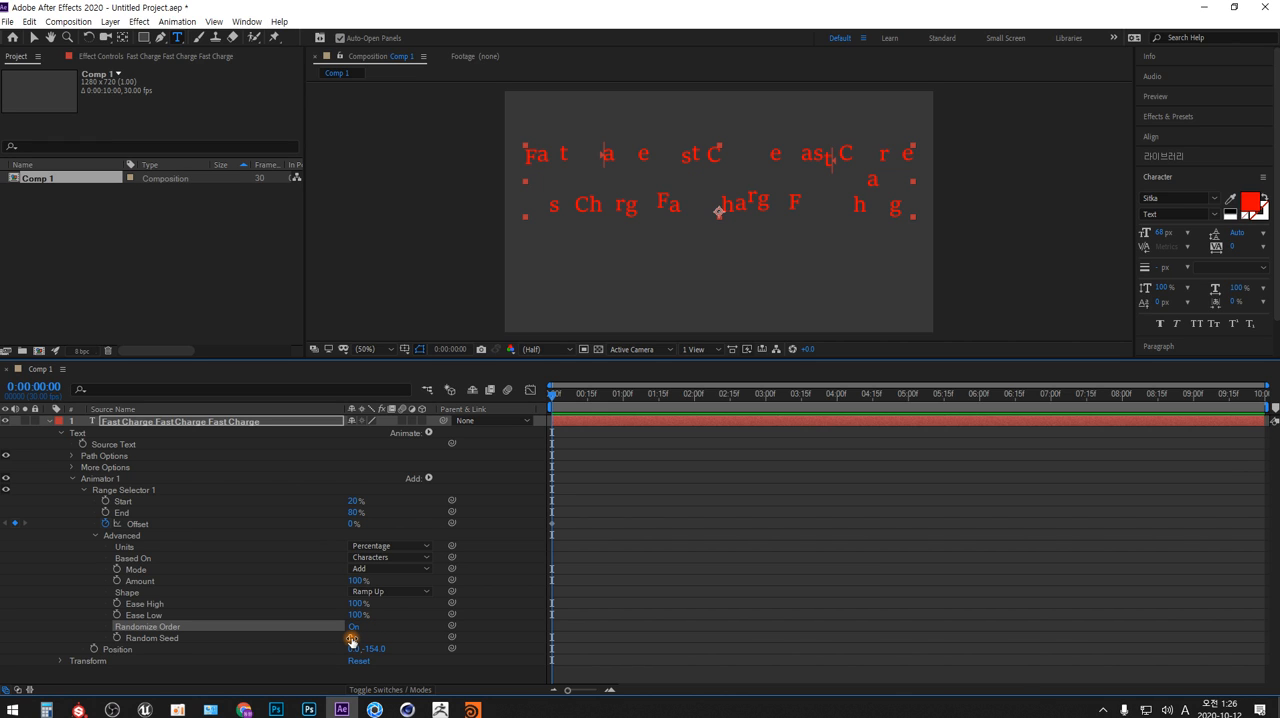
pyautogui.click(352, 638)
pyautogui.write('1')
pyautogui.click(424, 609)
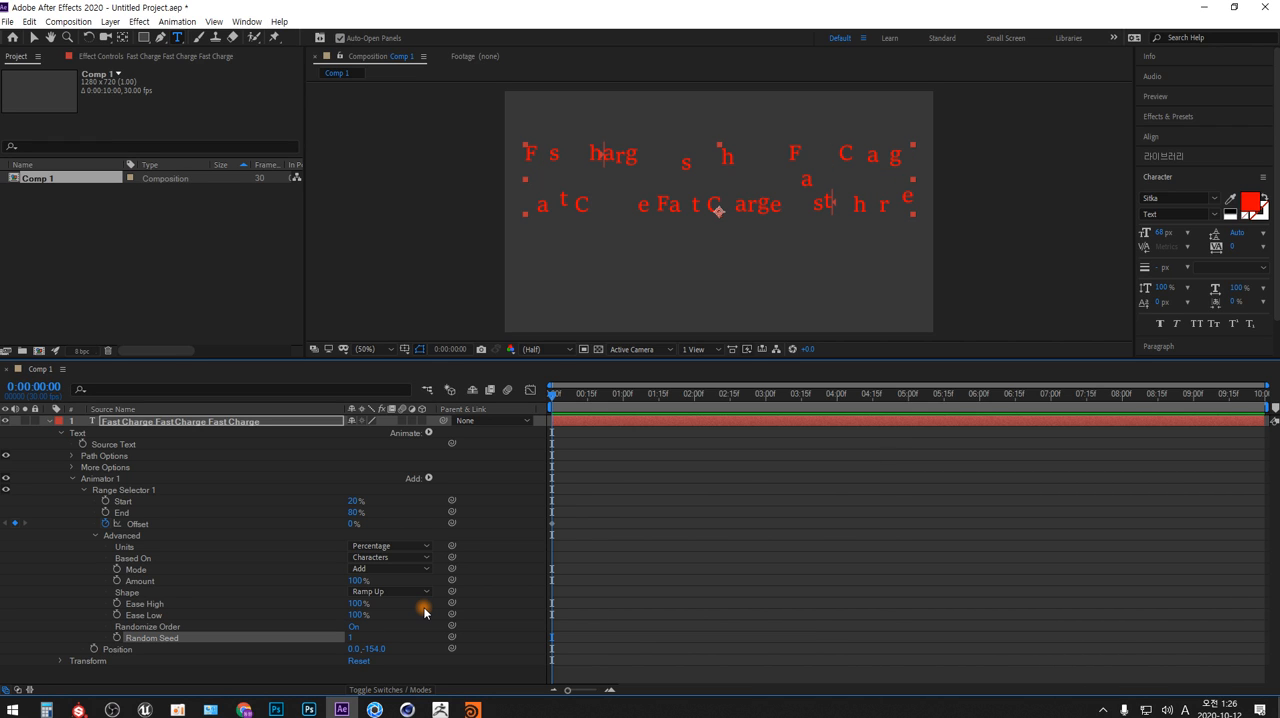
pyautogui.click(351, 637)
pyautogui.write('2')
pyautogui.press('Return')
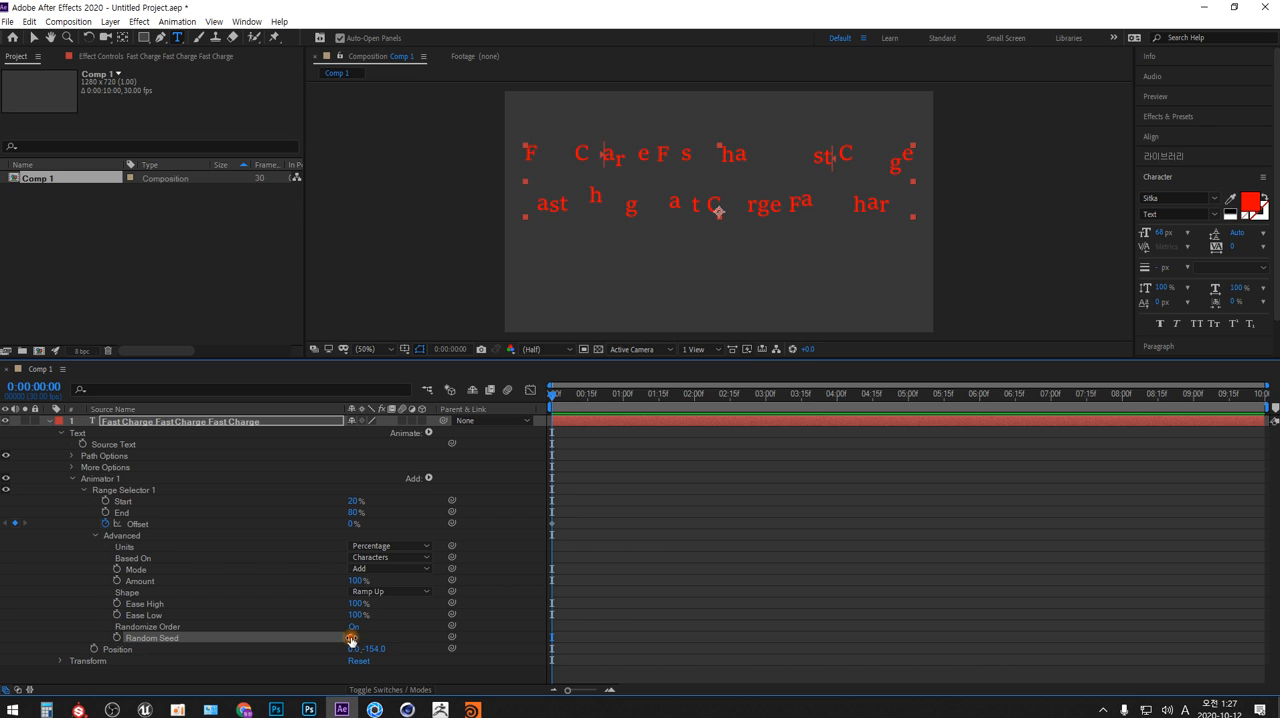
# Raise the Random Seed to 10000 and step it down to 9967 to try different letter arrangements
pyautogui.moveTo(350, 638); pyautogui.dragTo(902, 641)
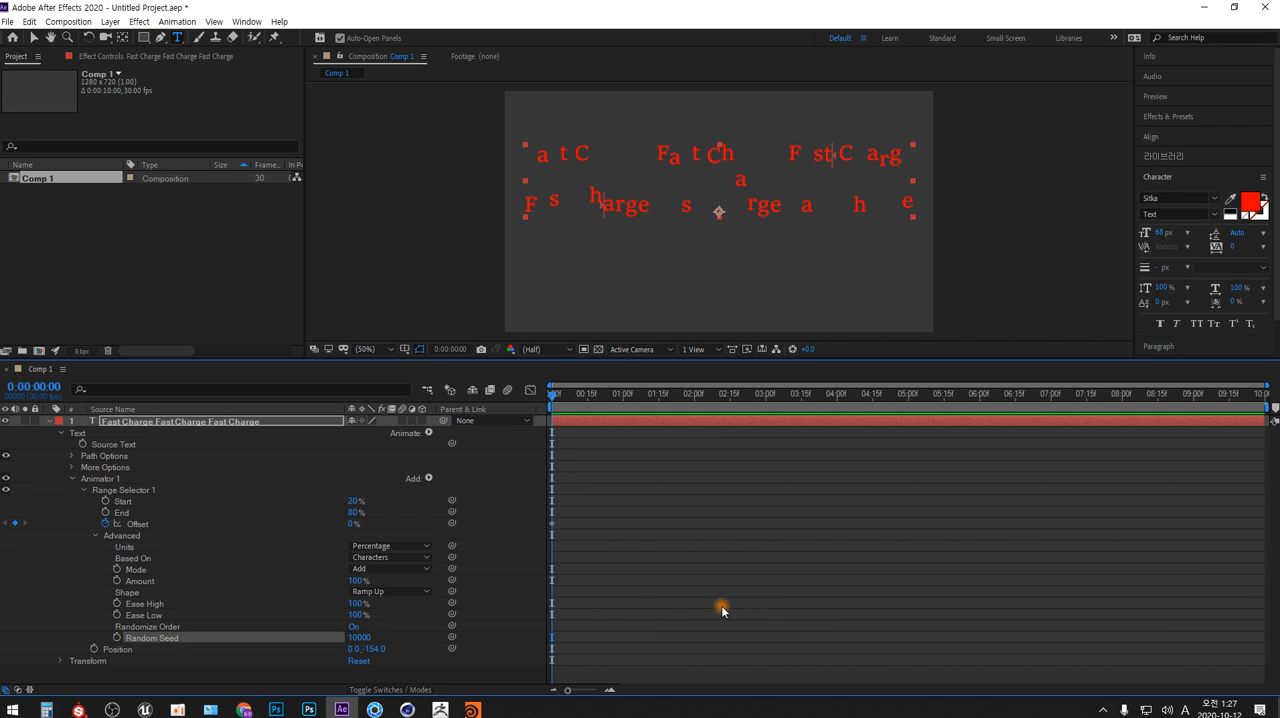
pyautogui.click(383, 640)
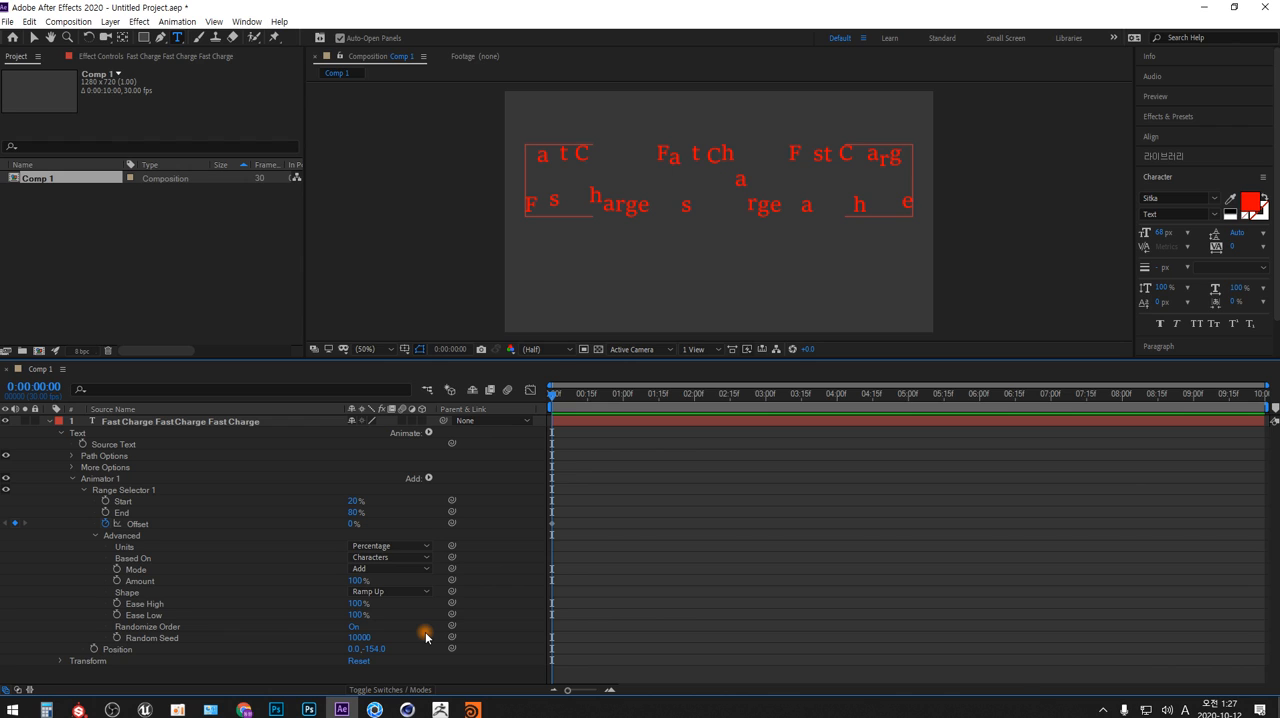
pyautogui.click(360, 637)
pyautogui.press('Down')
pyautogui.press('Down')
pyautogui.press('Down')
pyautogui.press('Down')
pyautogui.press('Down')
pyautogui.press('Down')
pyautogui.press('Down')
pyautogui.press('Down')
pyautogui.press('Down')
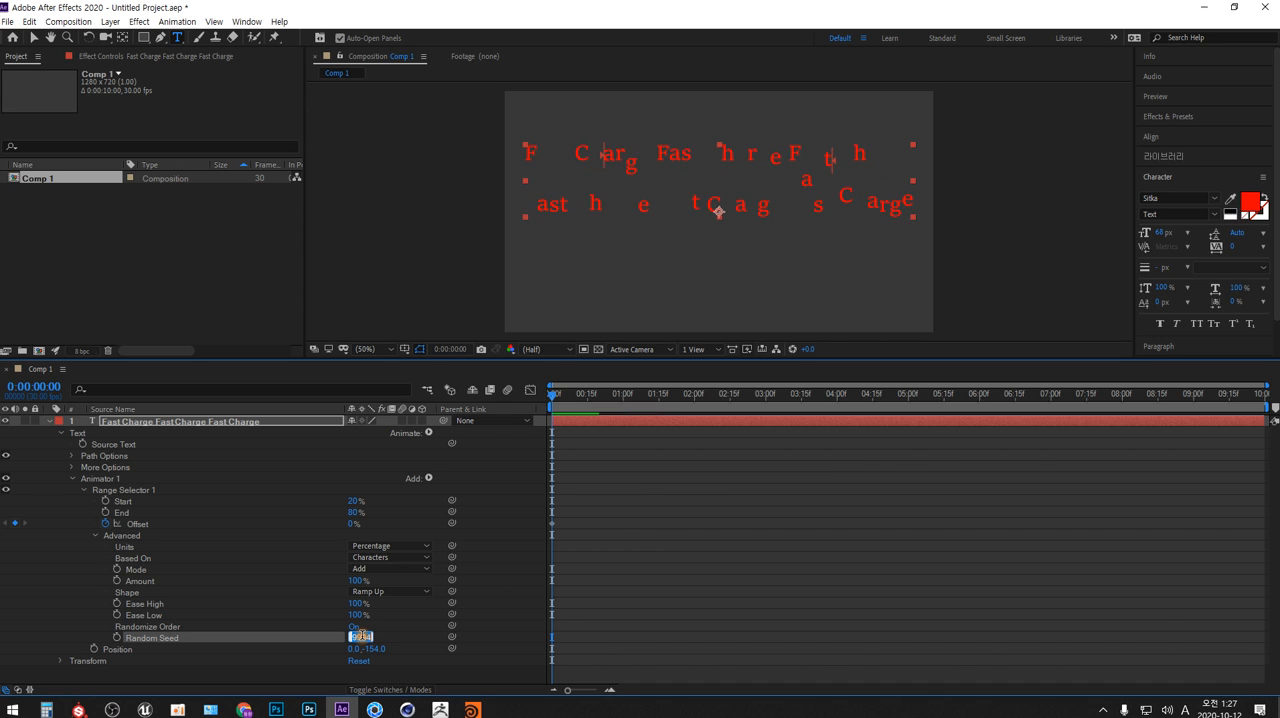
pyautogui.press('Down')
pyautogui.press('Down')
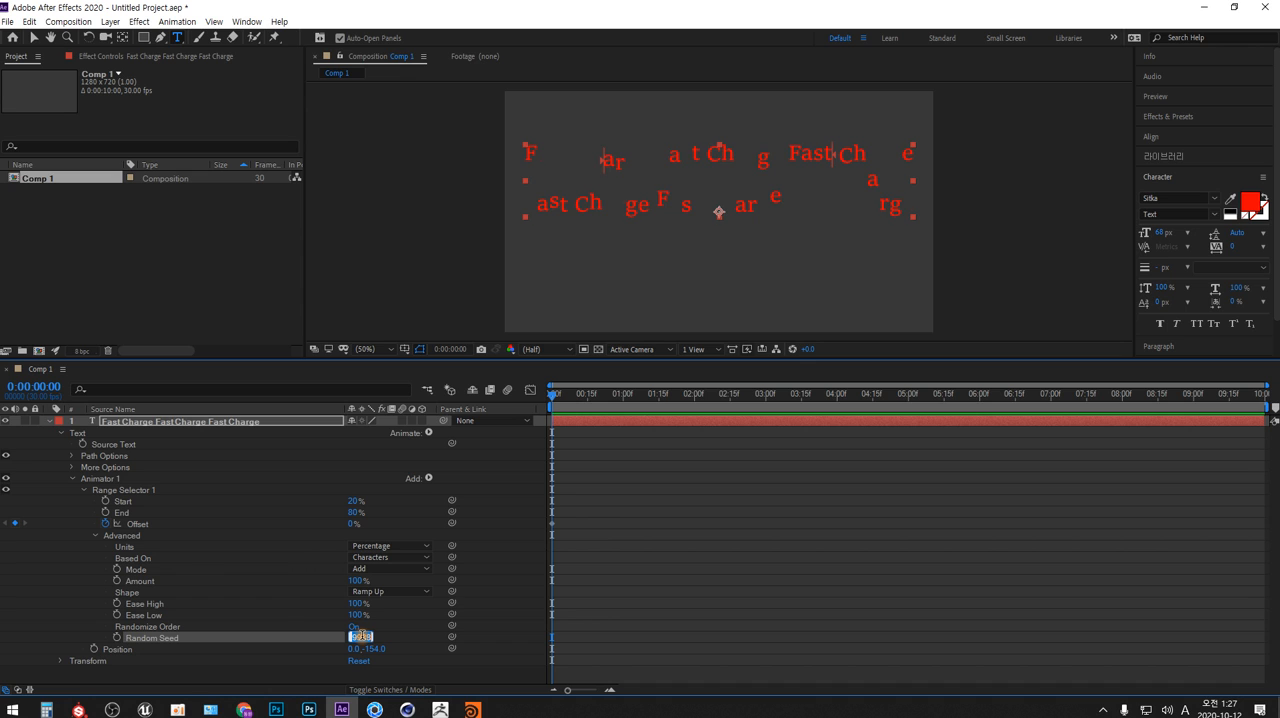
pyautogui.press('Down')
pyautogui.press('Down')
pyautogui.press('Down')
pyautogui.press('Down')
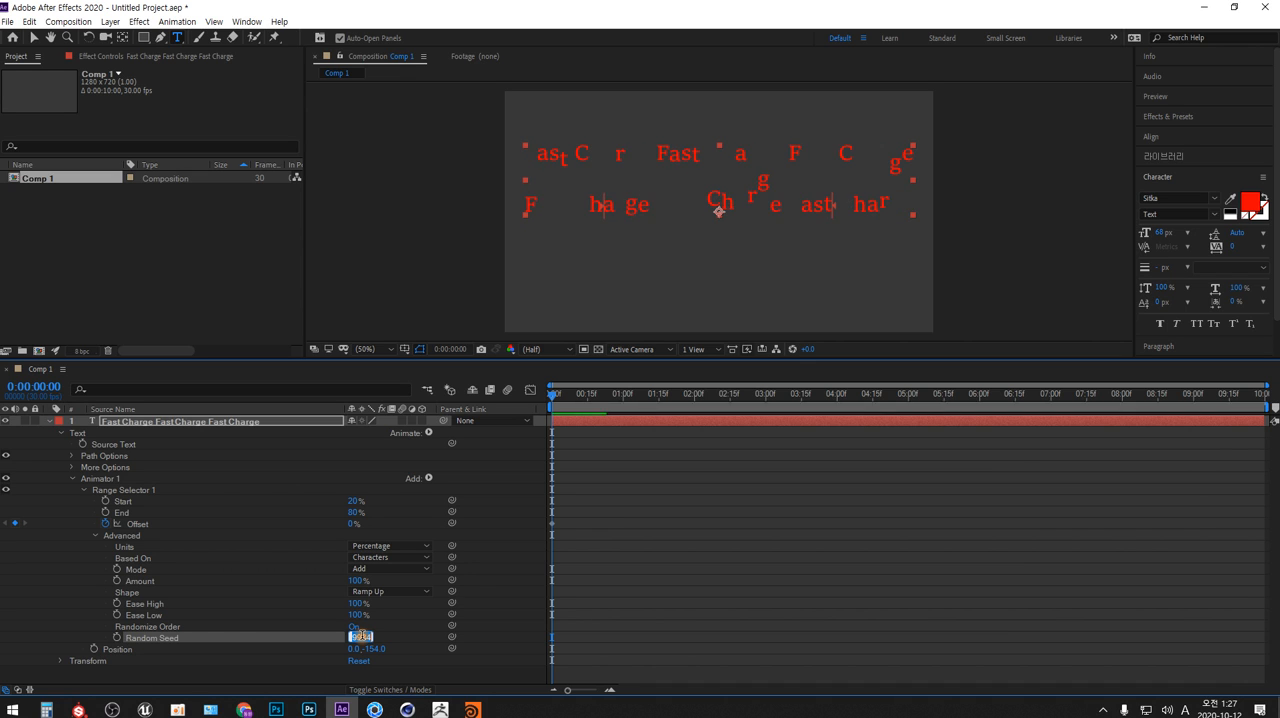
pyautogui.press('Down')
pyautogui.press('Down')
pyautogui.press('Down')
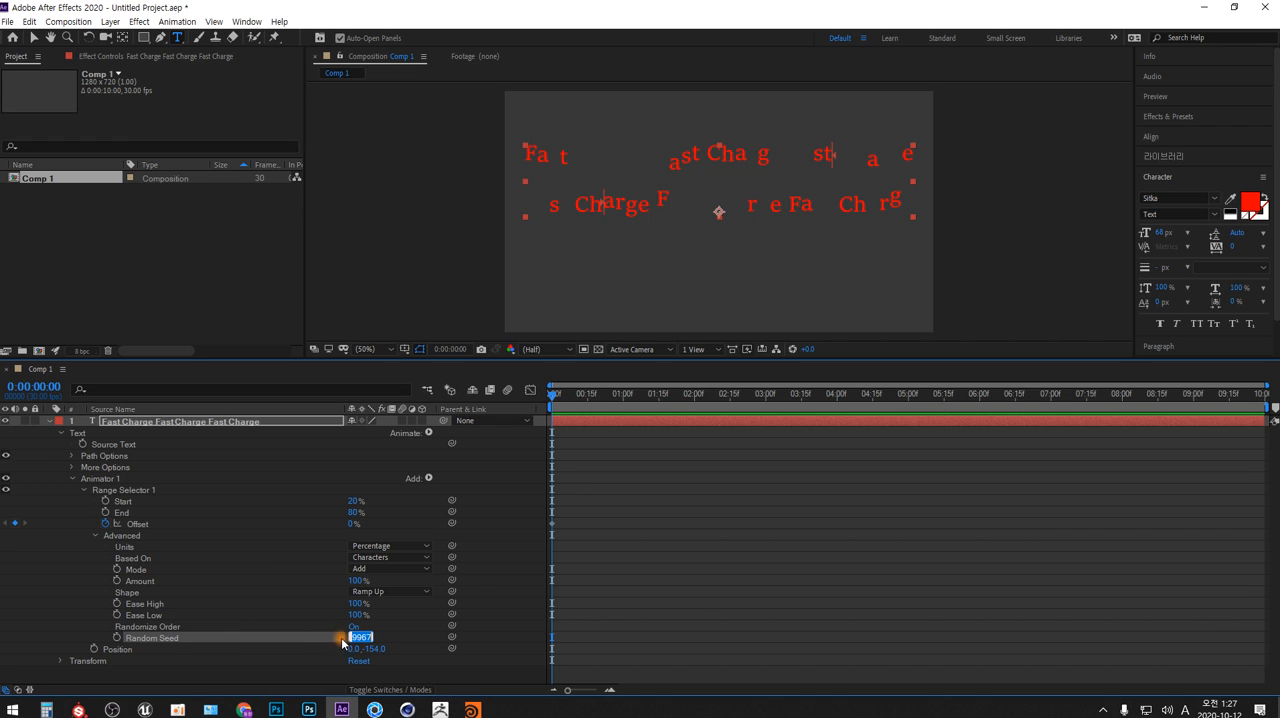
# Turn off Randomize Order and delete Animator 1 from the text layer
pyautogui.click(352, 627)
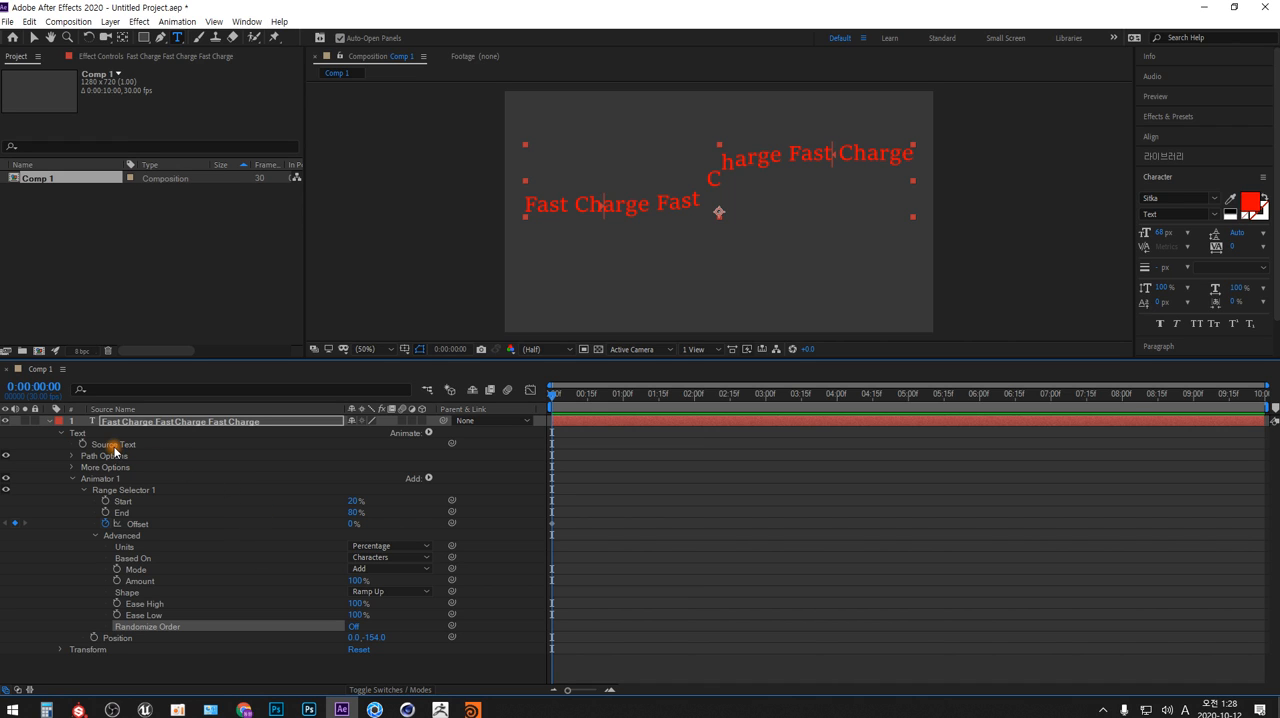
pyautogui.click(104, 480)
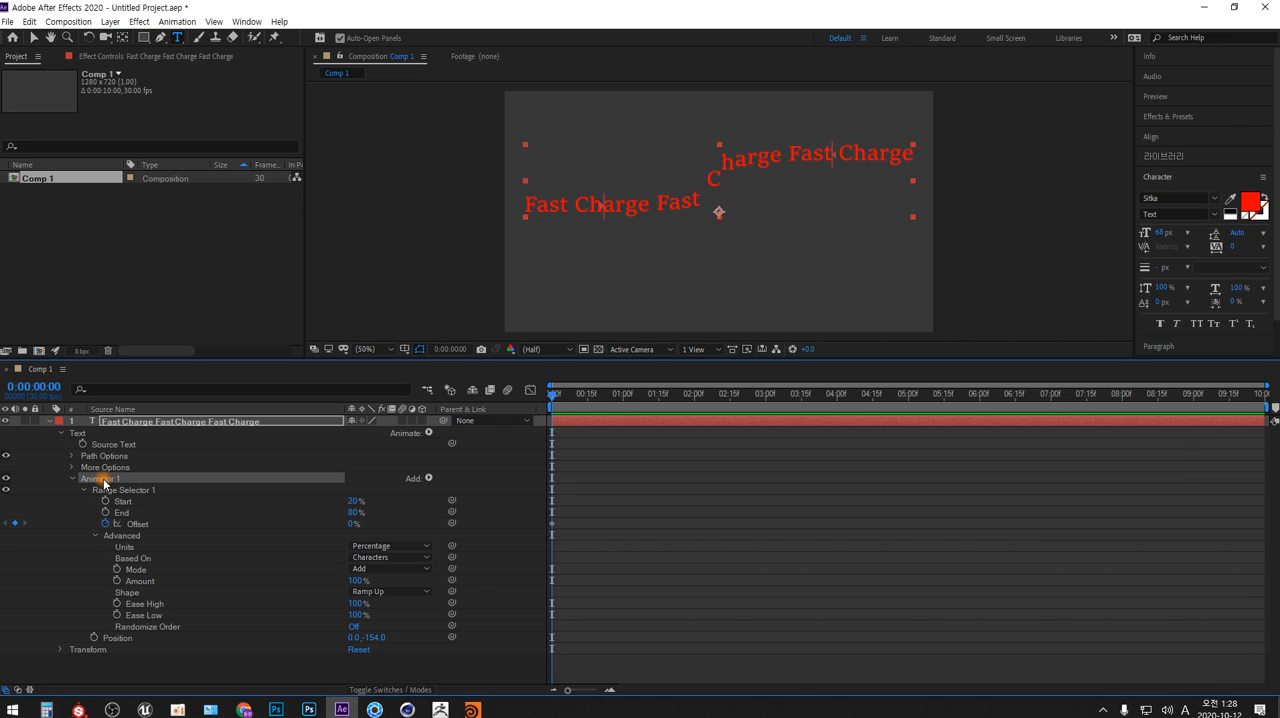
pyautogui.press('Delete')
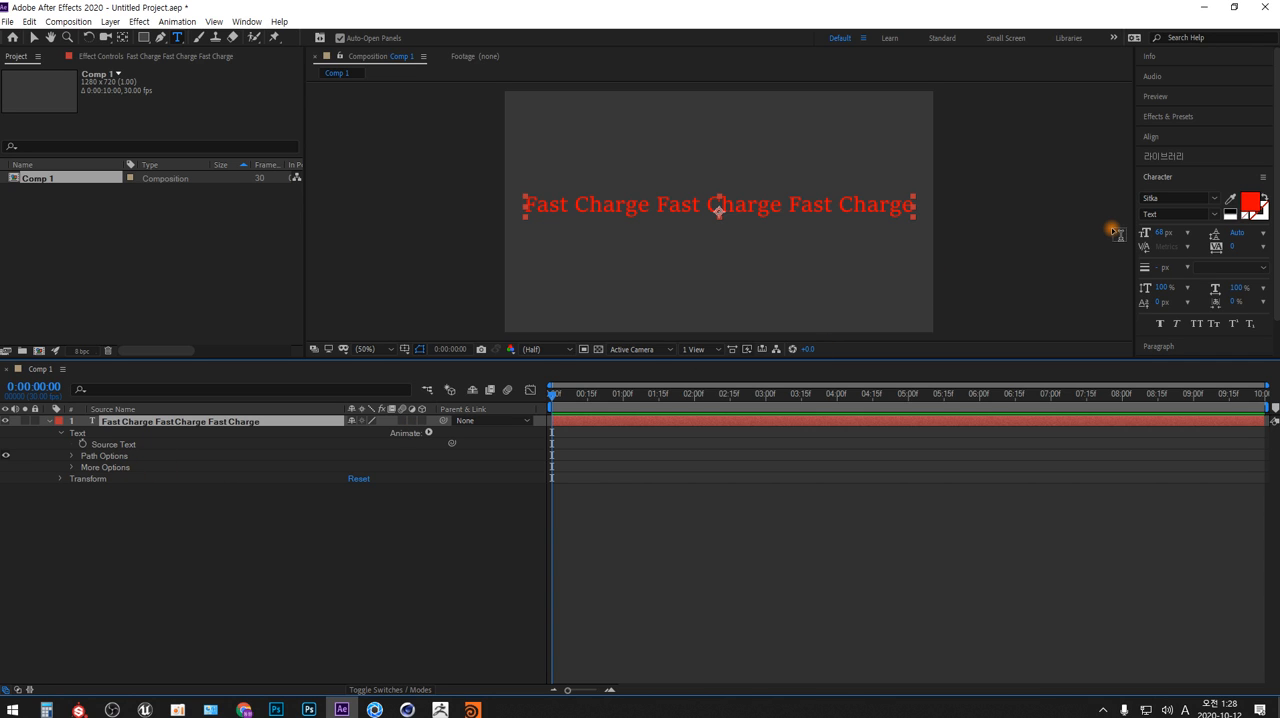
# Browse Effects & Presets, expanding the Text effects category and the Text folder within Animation Presets
pyautogui.click(1176, 116)
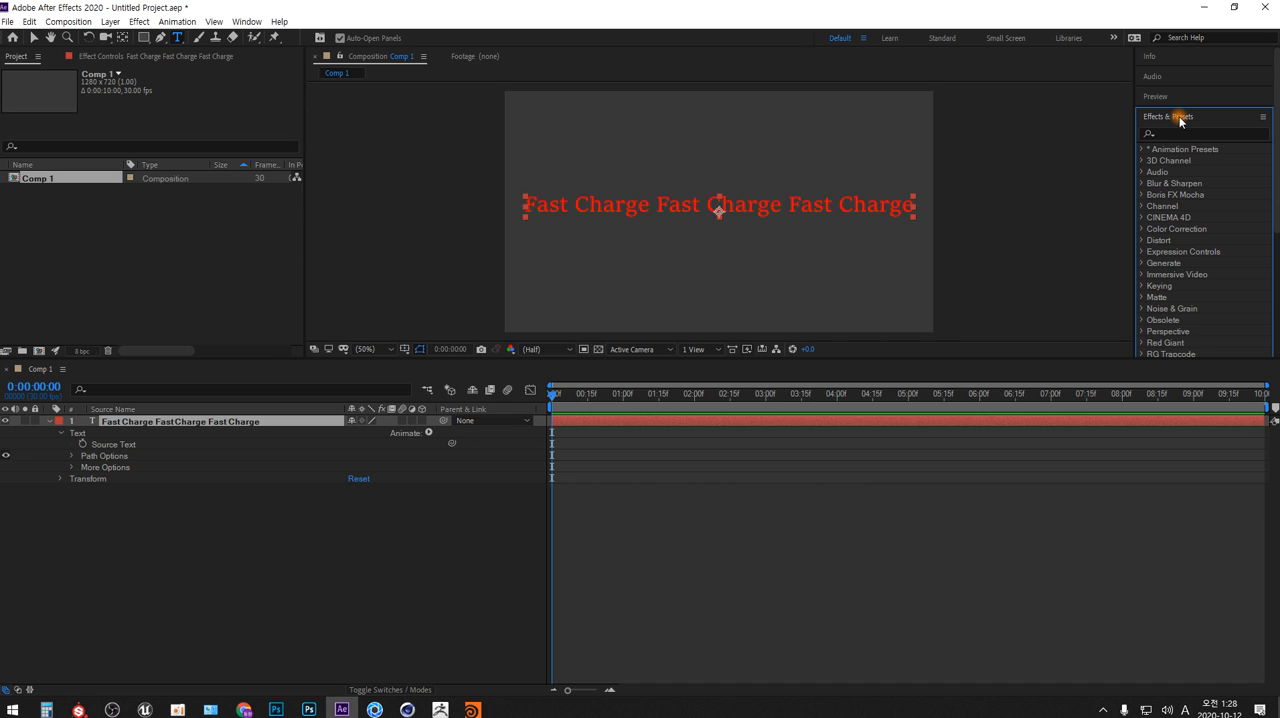
pyautogui.scroll(-2, 1201, 238)
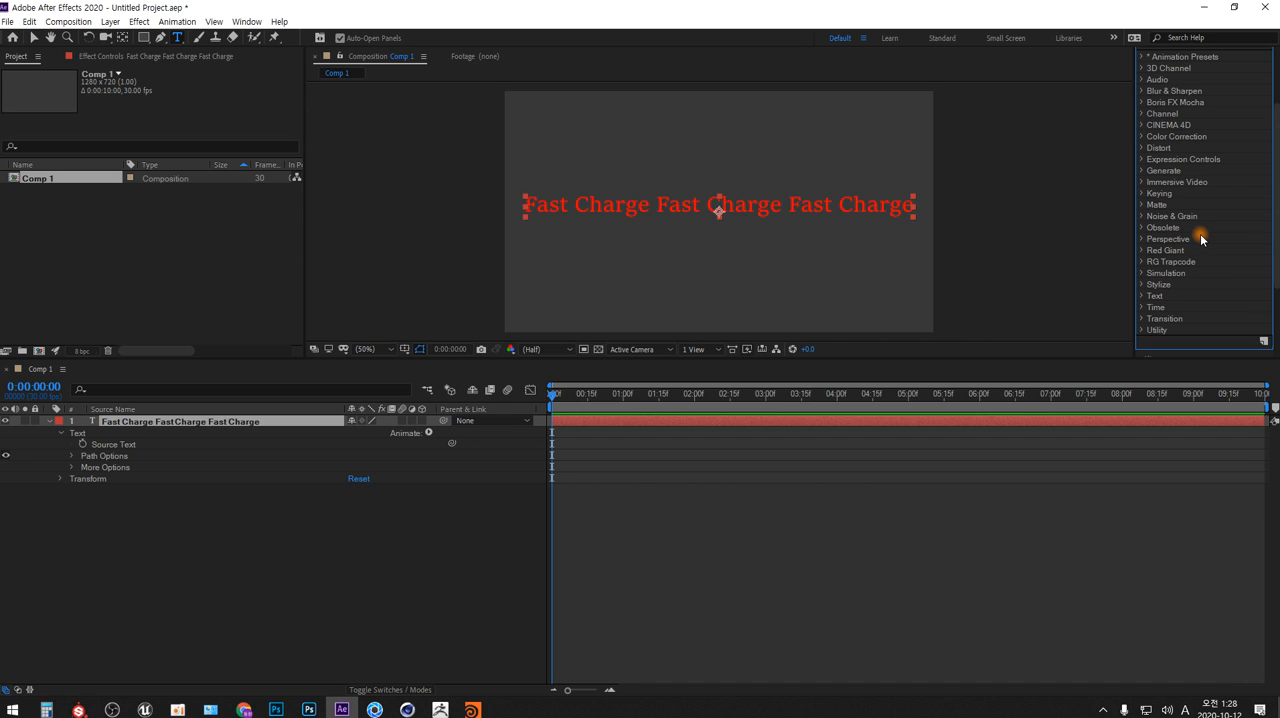
pyautogui.click(1143, 297)
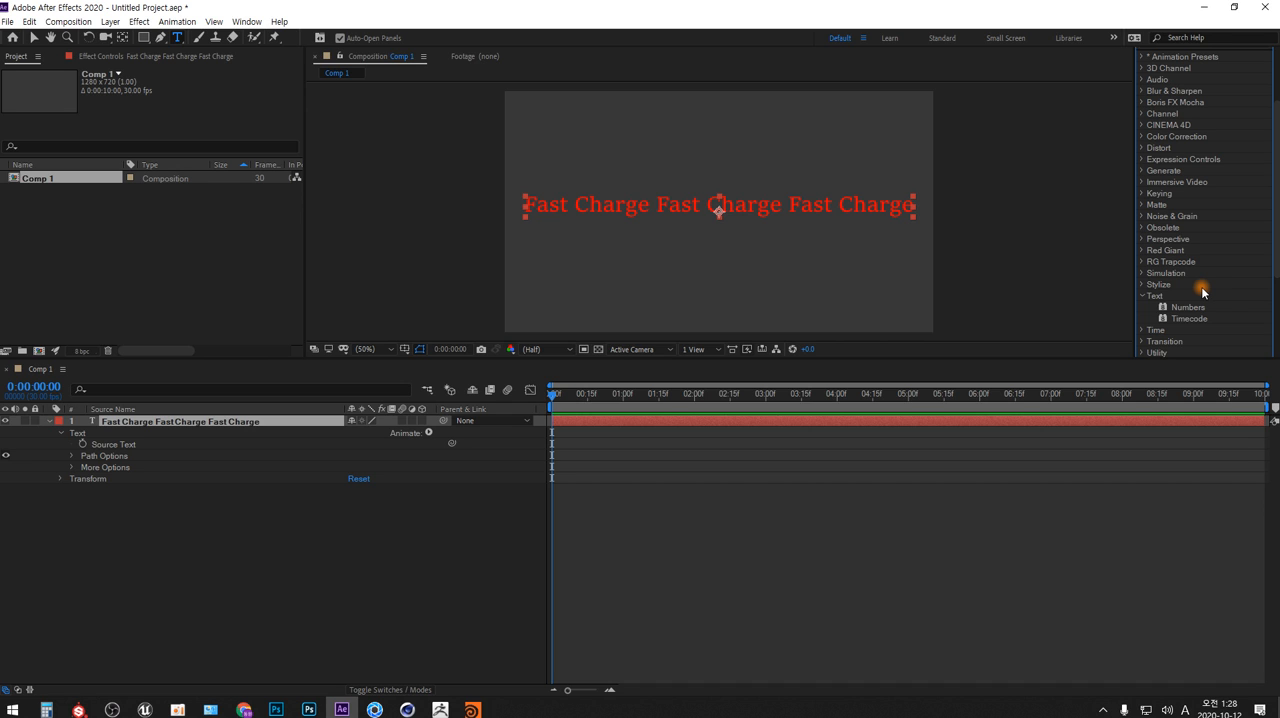
pyautogui.scroll(1, 1197, 232)
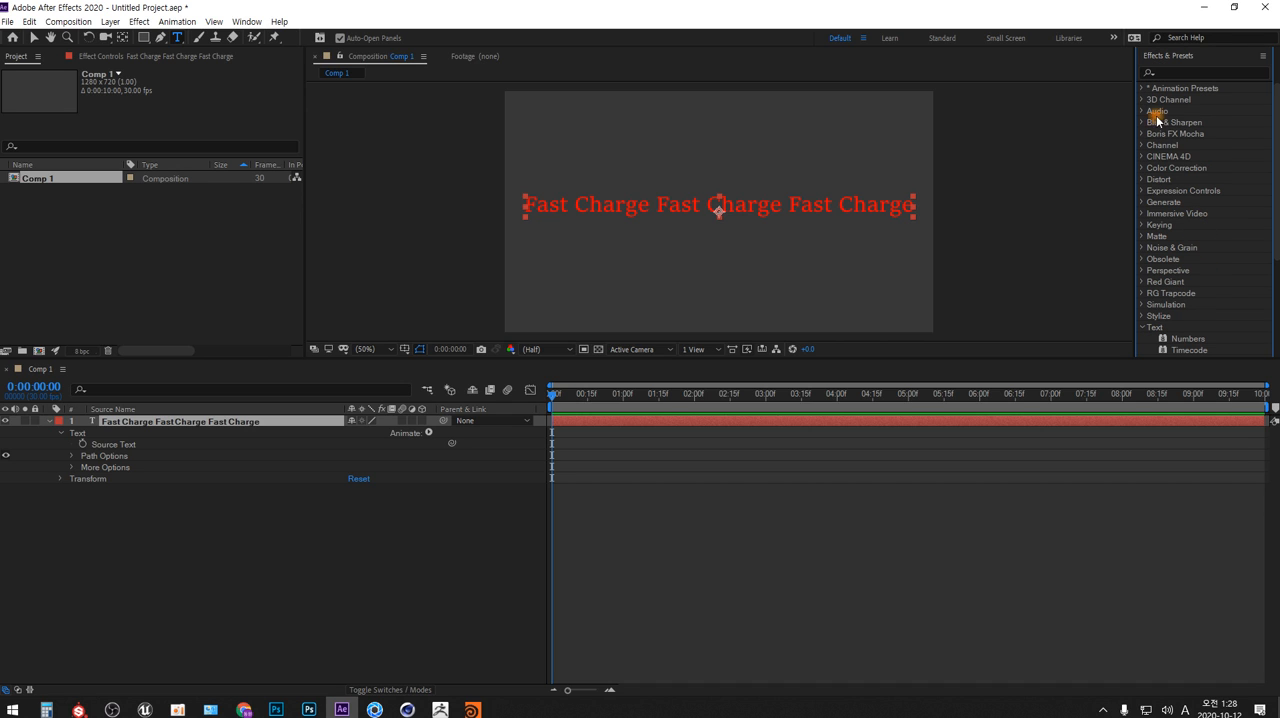
pyautogui.click(1143, 88)
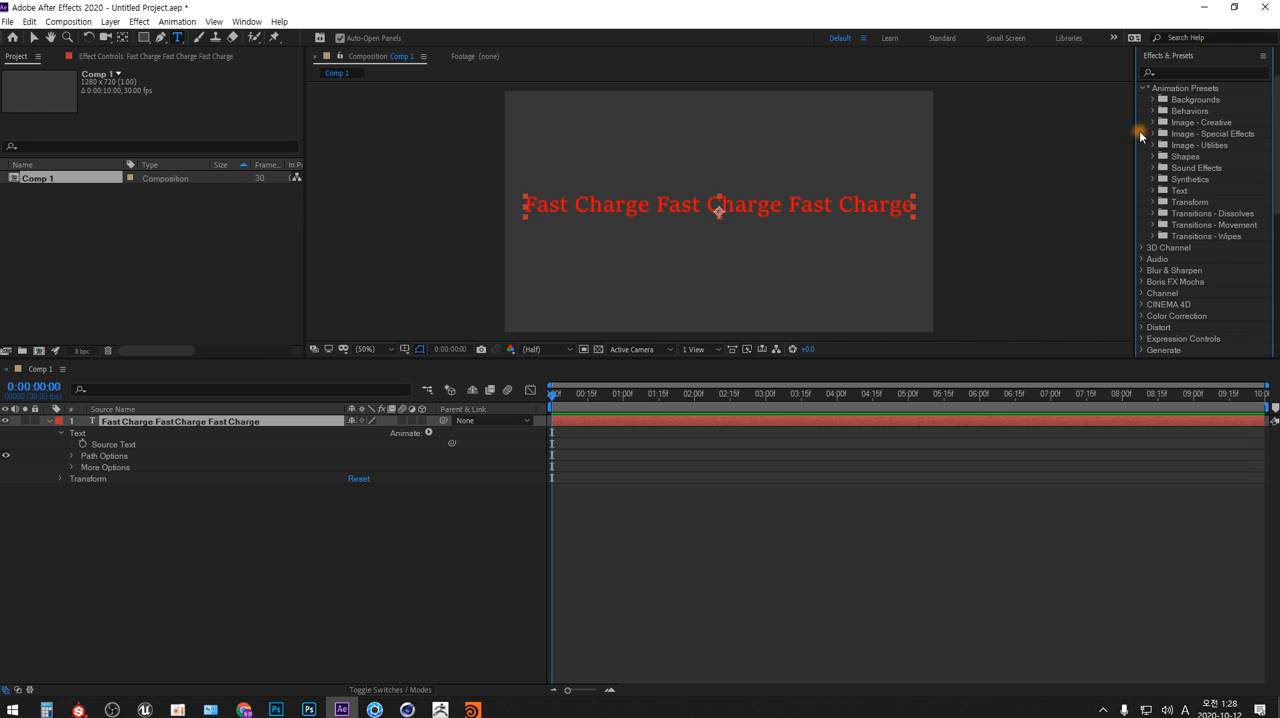
pyautogui.click(1153, 190)
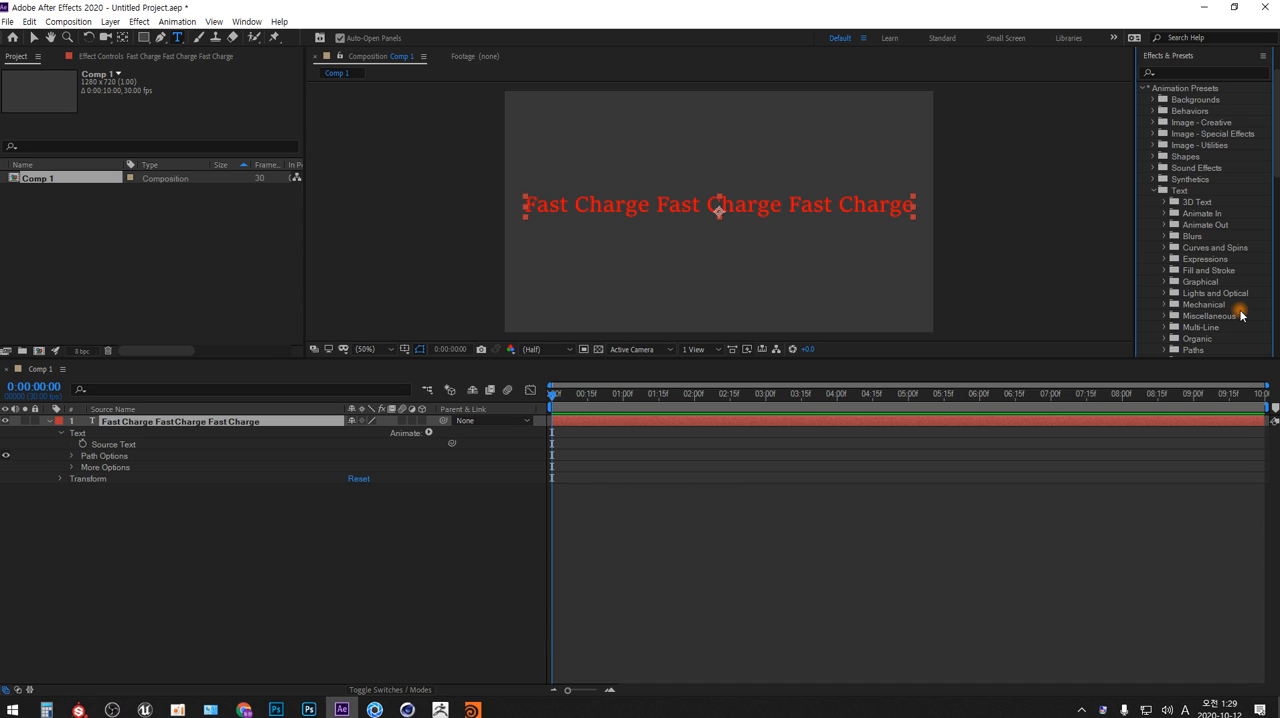
# Apply the Animate In preset 가운데 나선형 회전 to the text layer at 0:00:00:00 and preview it, stopping at 0:00:02:15
pyautogui.click(1166, 213)
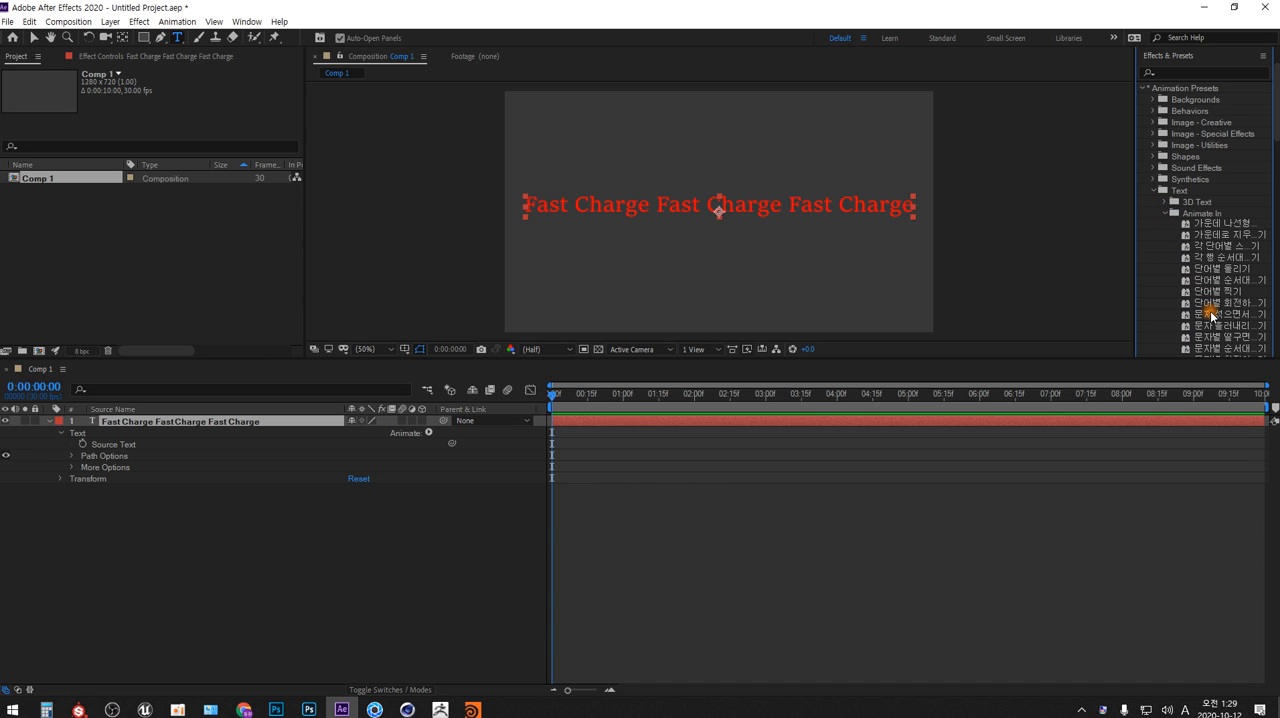
pyautogui.click(1215, 225)
pyautogui.moveTo(1210, 229); pyautogui.dragTo(245, 428)
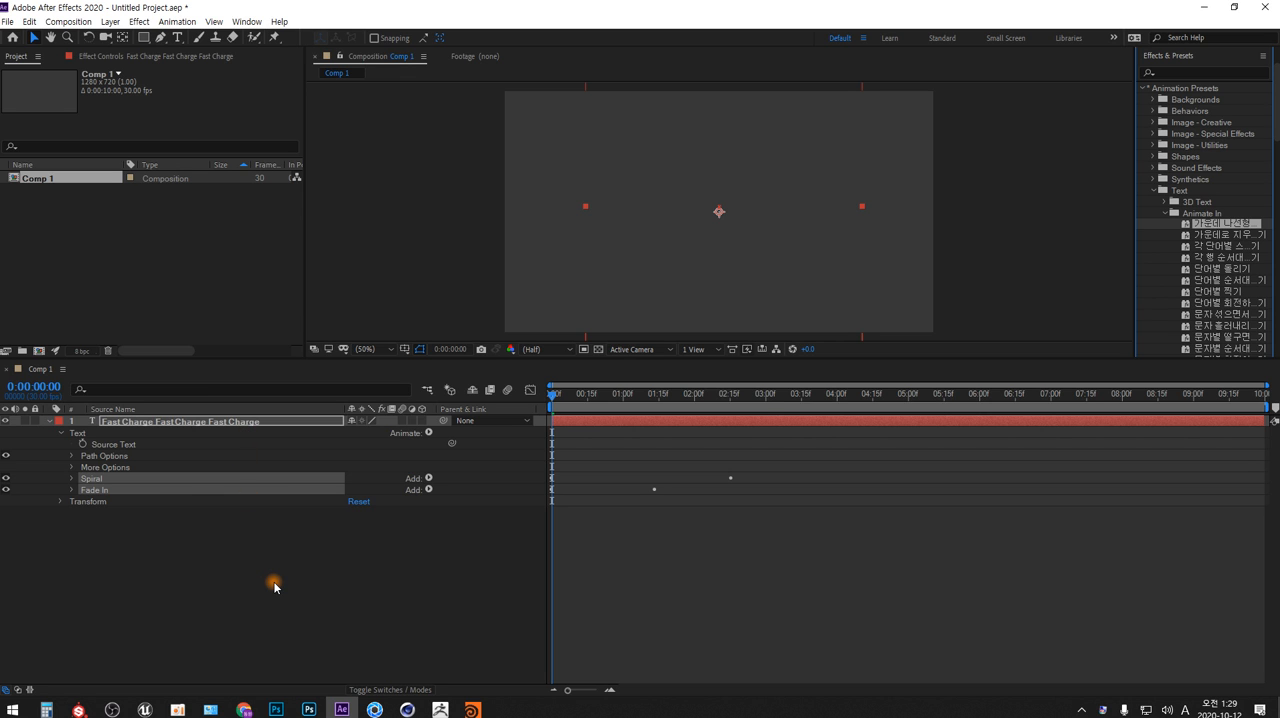
pyautogui.press('space')
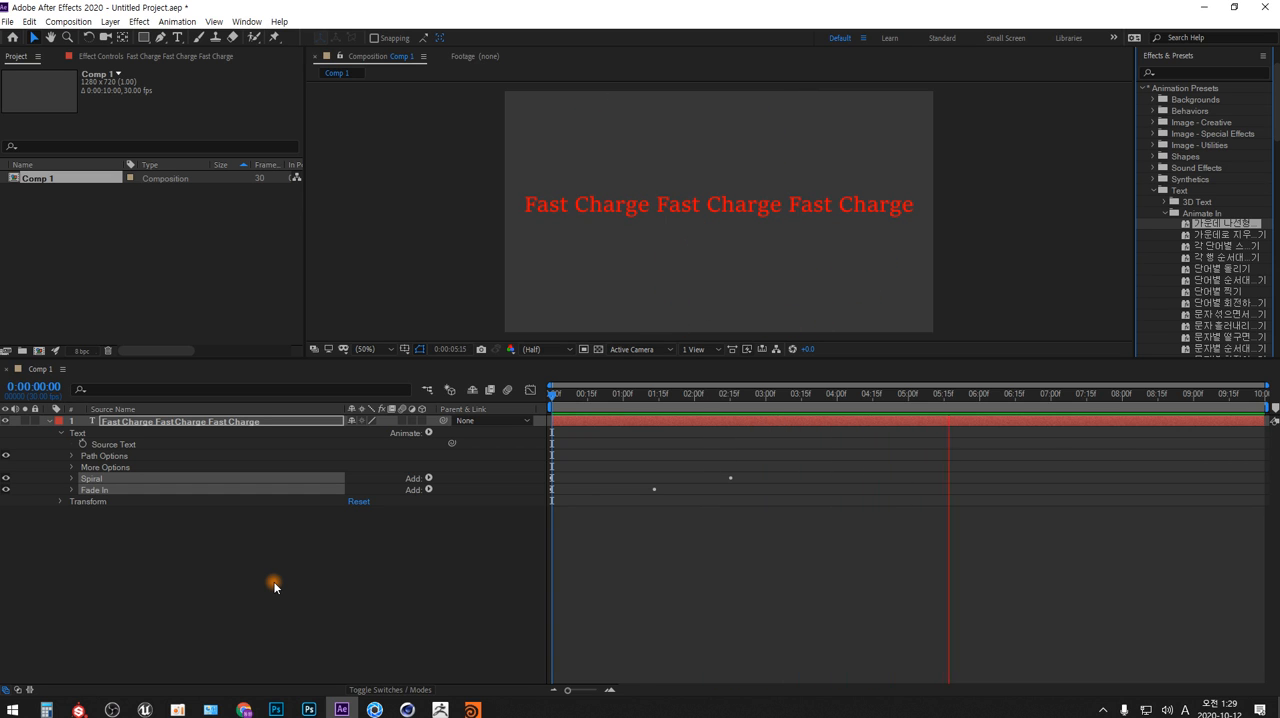
pyautogui.click(815, 393)
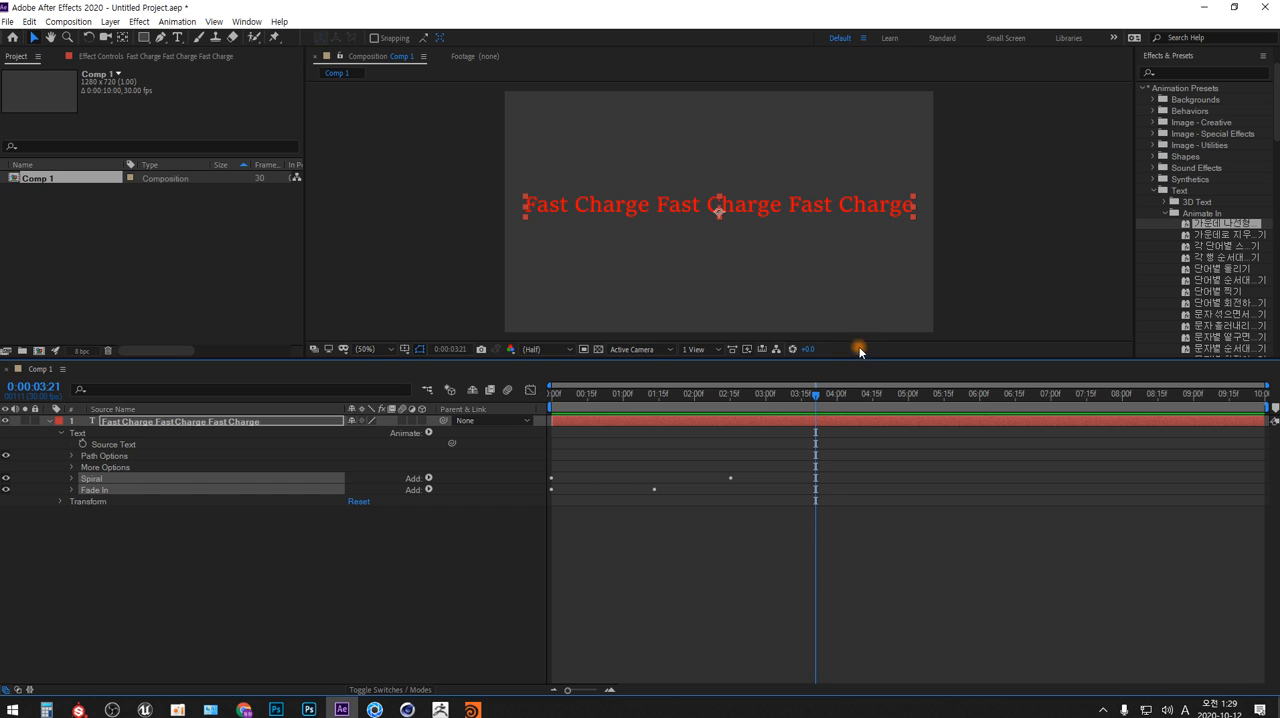
pyautogui.moveTo(815, 393); pyautogui.dragTo(727, 401)
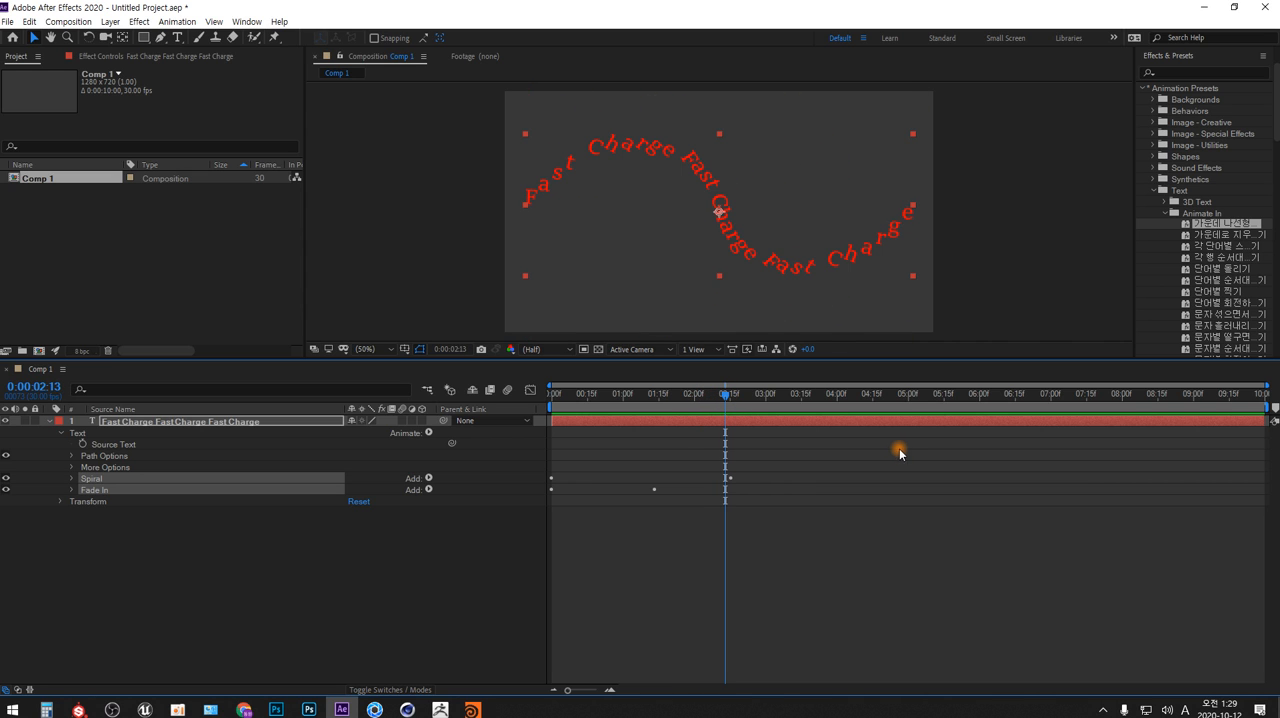
pyautogui.click(731, 396)
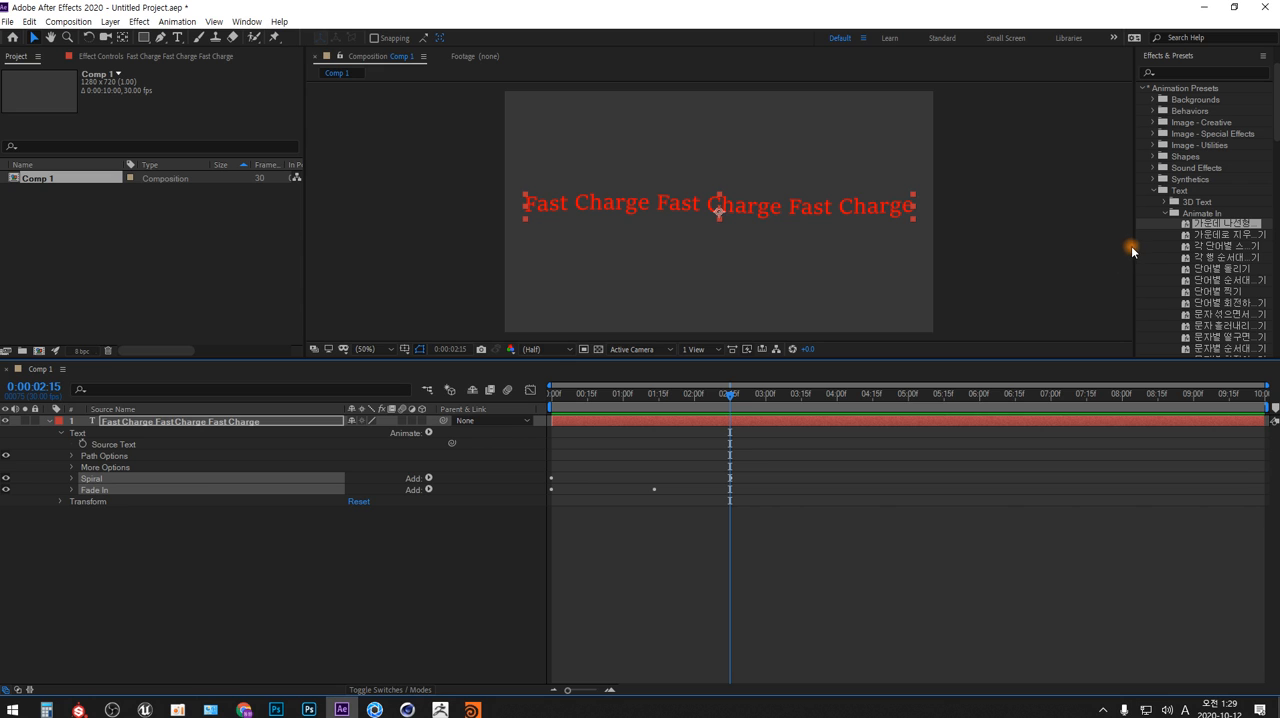
# Widen Effects & Presets so full preset names fit, and delete the Spiral and Fade In animators from the text layer
pyautogui.moveTo(1135, 250); pyautogui.dragTo(997, 274)
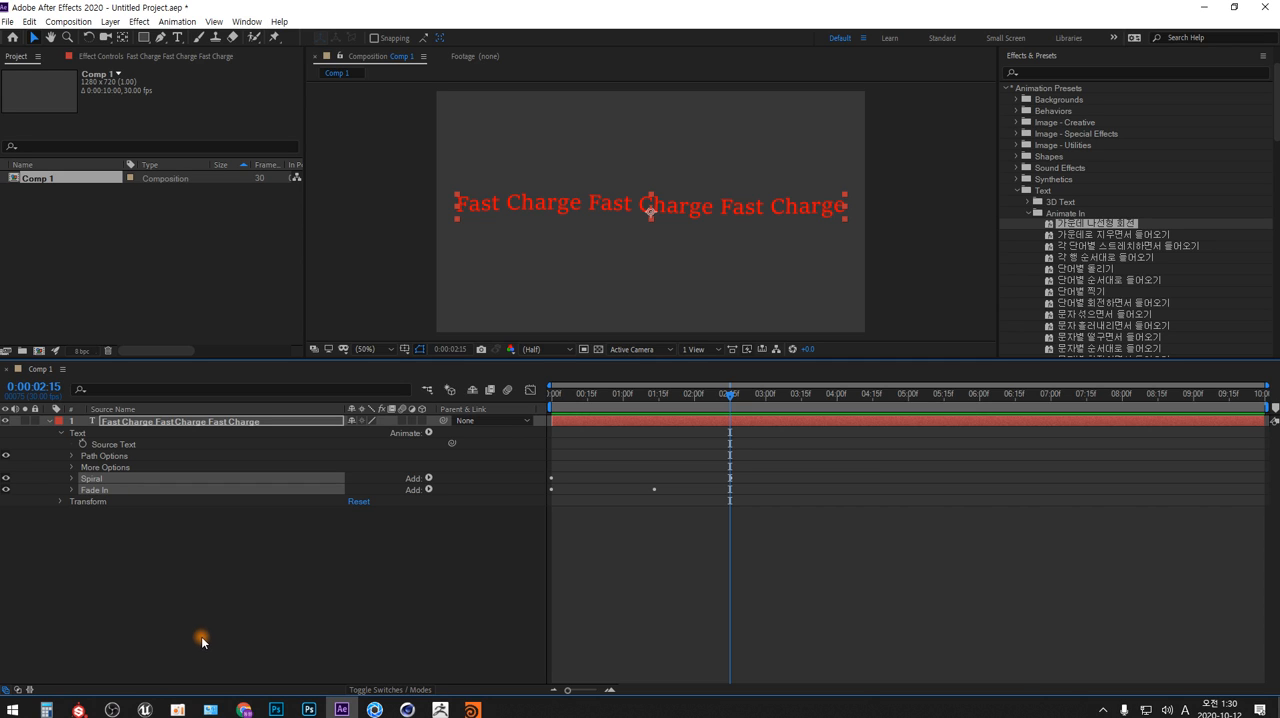
pyautogui.click(168, 575)
pyautogui.click(93, 479)
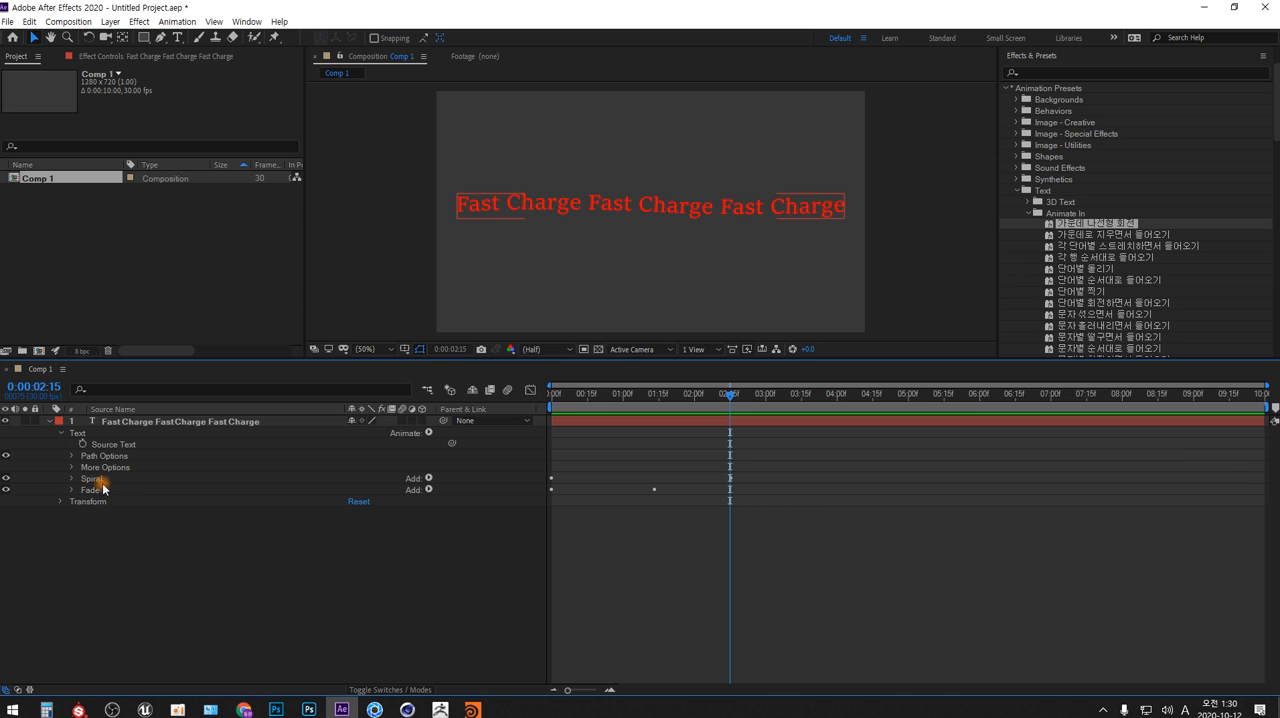
pyautogui.keyDown('shift'); pyautogui.click(101, 488); pyautogui.keyUp('shift')
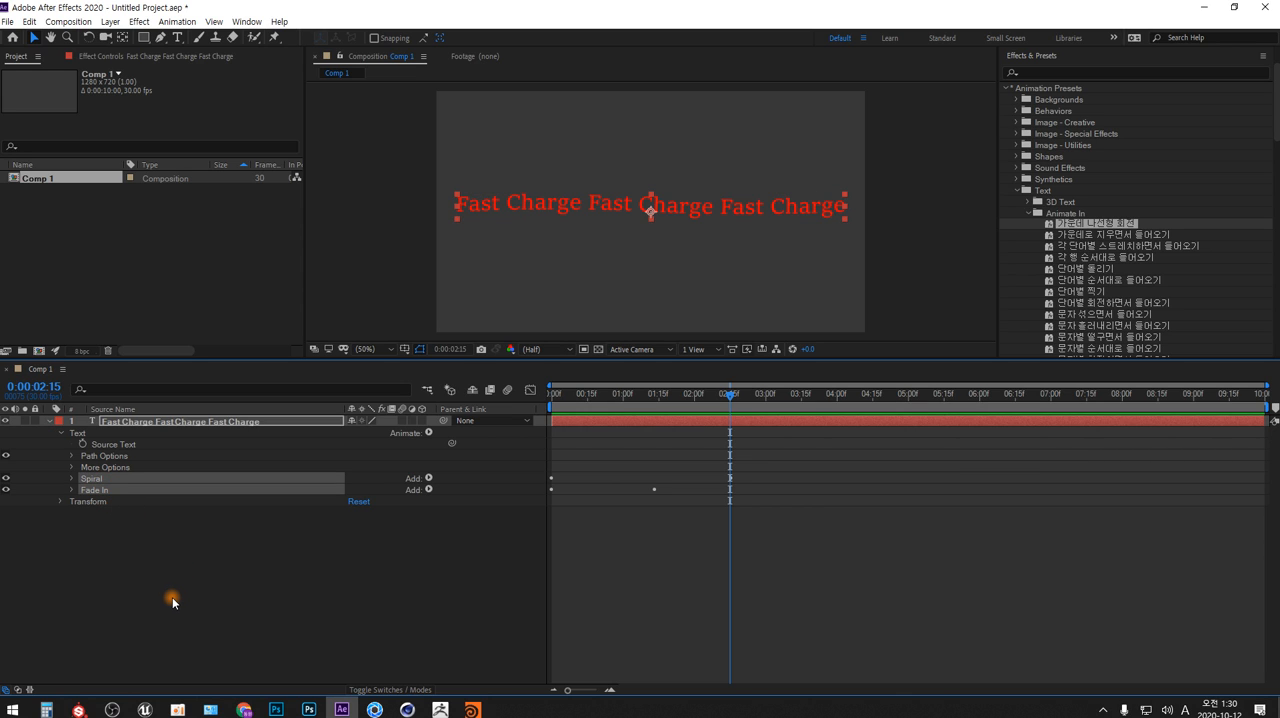
pyautogui.press('Delete')
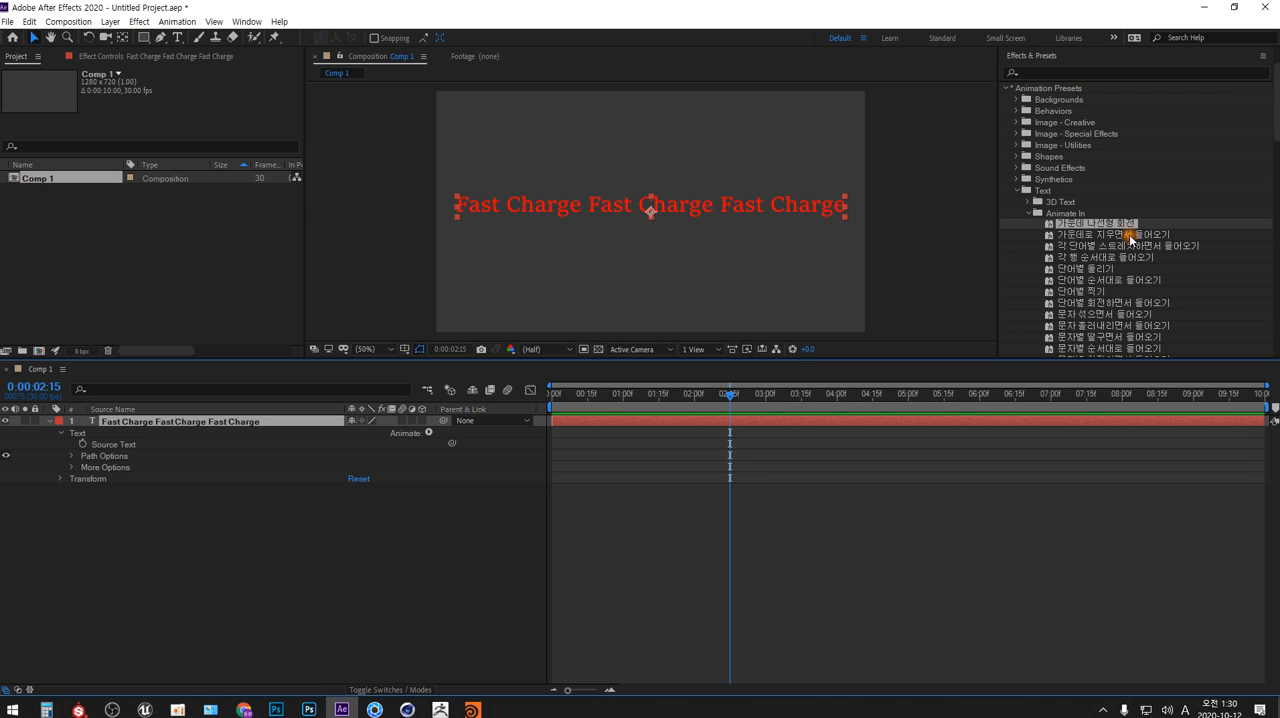
# Apply the Animate In preset 가운데로 지우면서 들어오기 to the text layer at 0:00:02:15 and scrub through its animation to 0:00:03:01
pyautogui.moveTo(1130, 238); pyautogui.dragTo(238, 424)
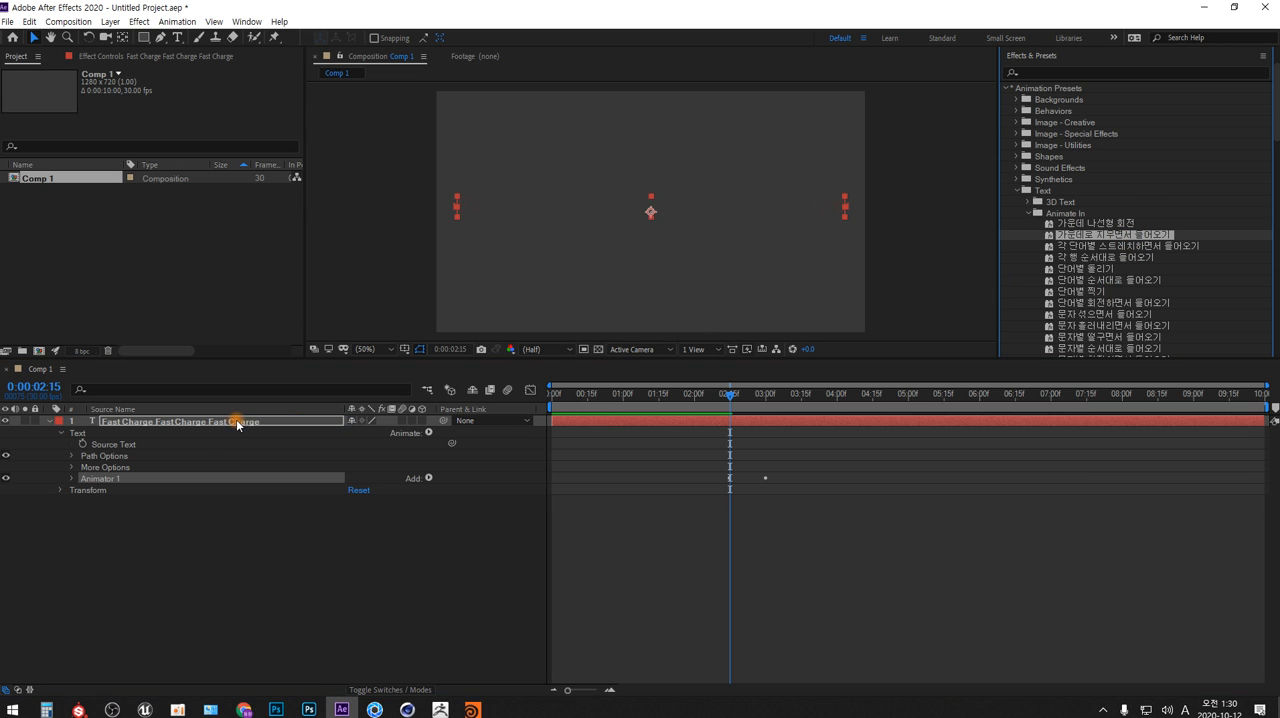
pyautogui.moveTo(729, 394); pyautogui.dragTo(767, 573)
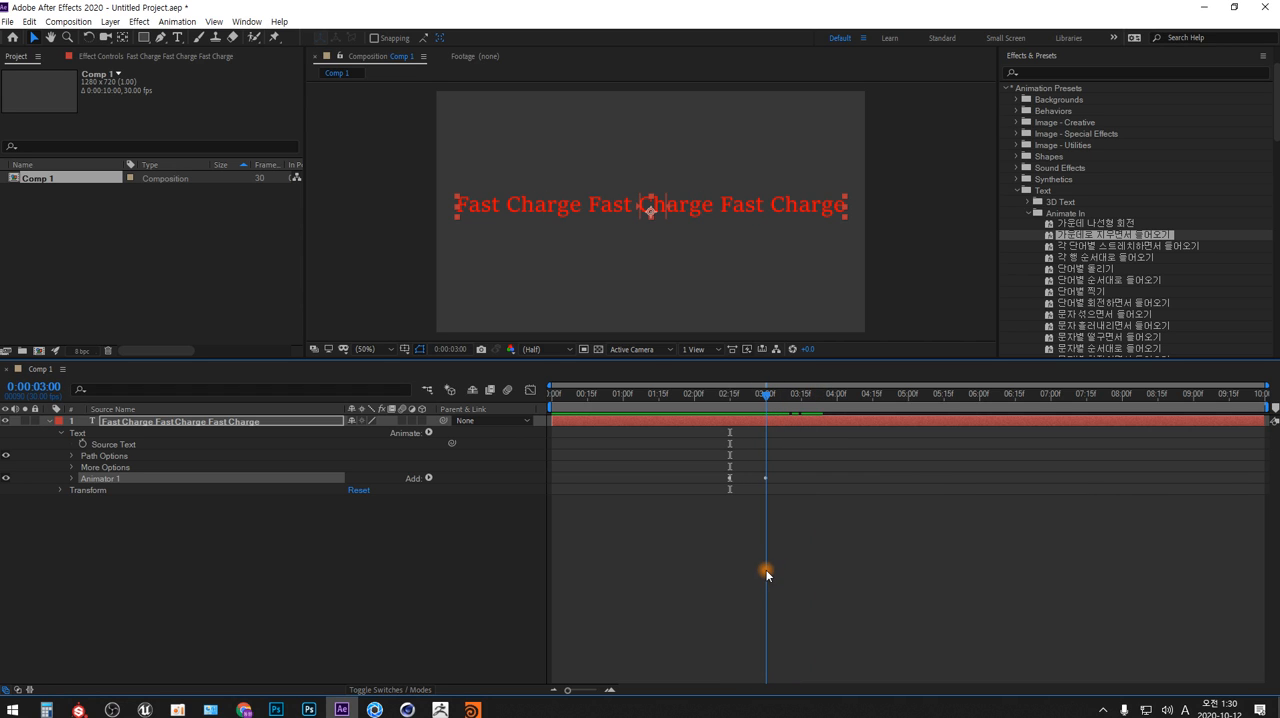
pyautogui.click(760, 393)
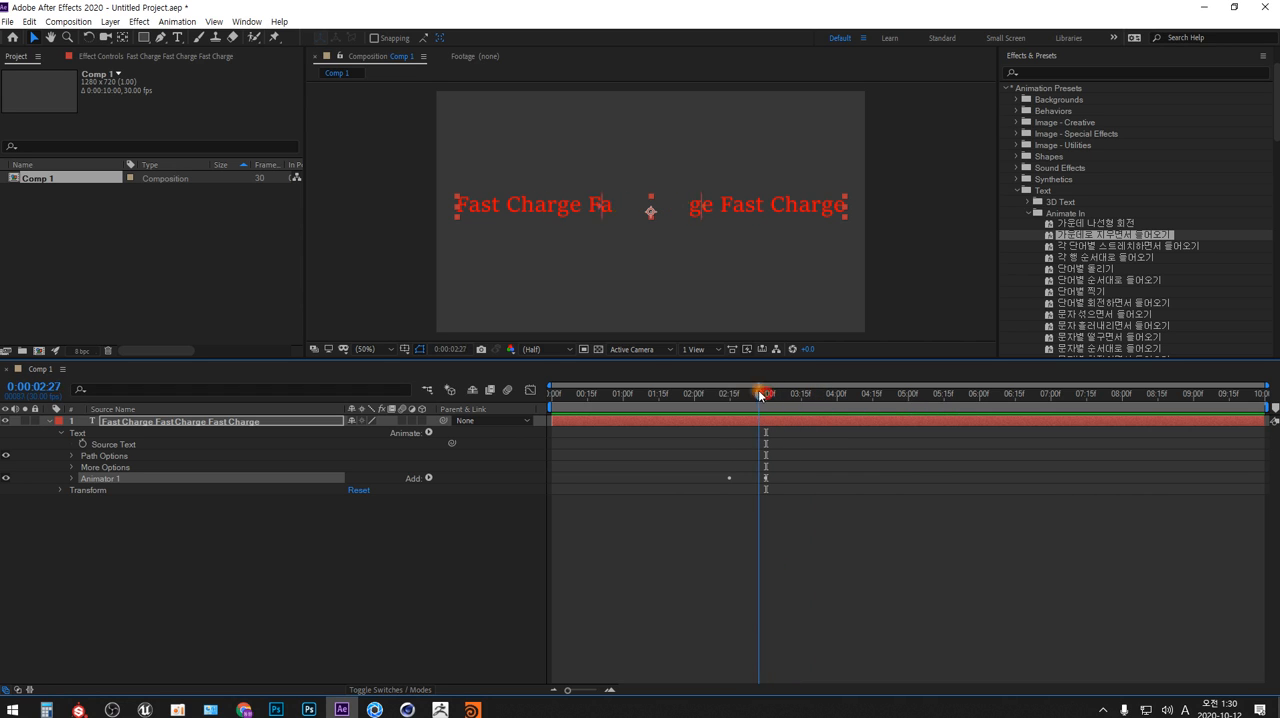
pyautogui.moveTo(760, 396)
pyautogui.mouseDown()
pyautogui.moveTo(731, 398)
pyautogui.moveTo(768, 397)
pyautogui.mouseUp()
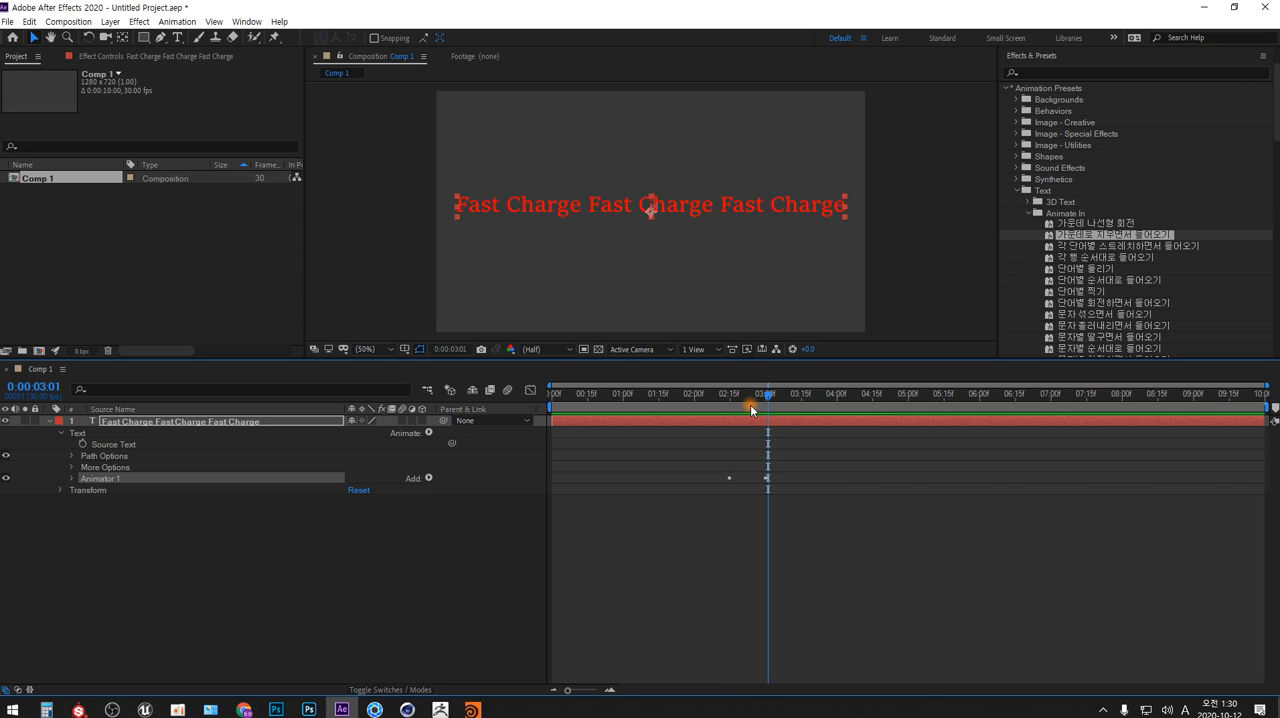
# Examine Animator 1's Range Selector 1 and Advanced properties, scrubbing between the Start and End keyframes at 0:00:02:15 and 0:00:03:00
pyautogui.click(72, 479)
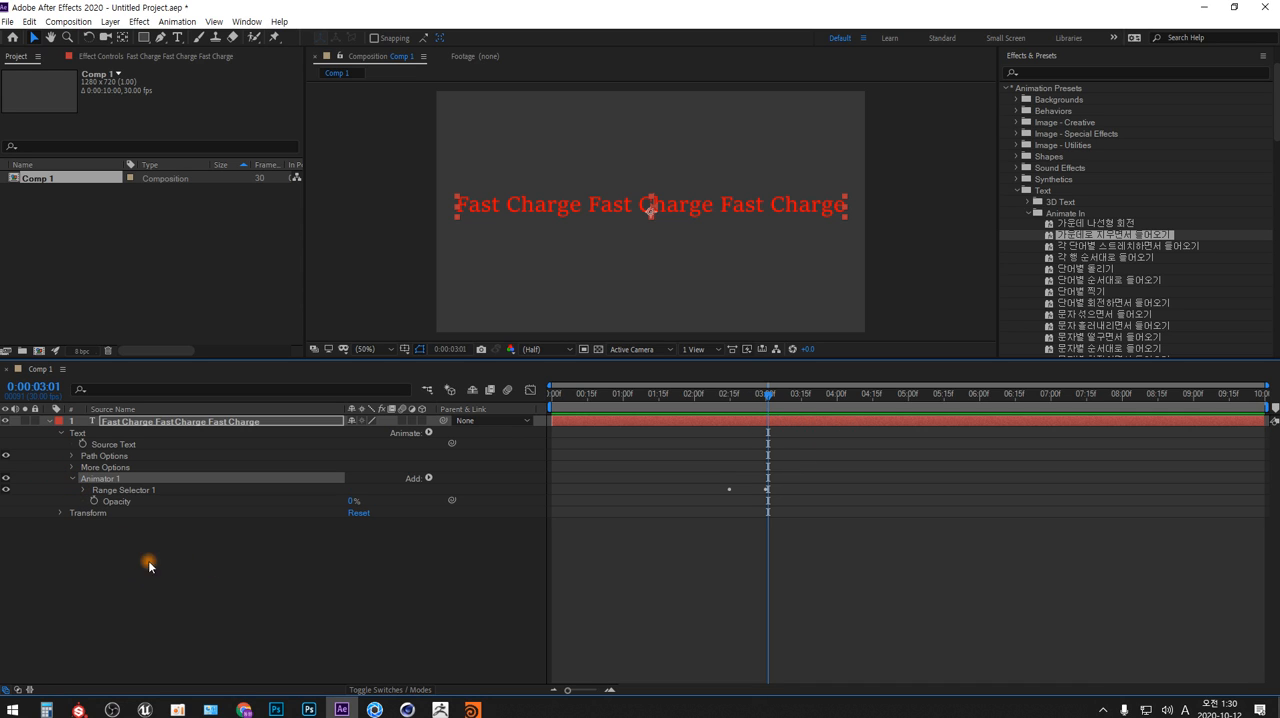
pyautogui.click(83, 490)
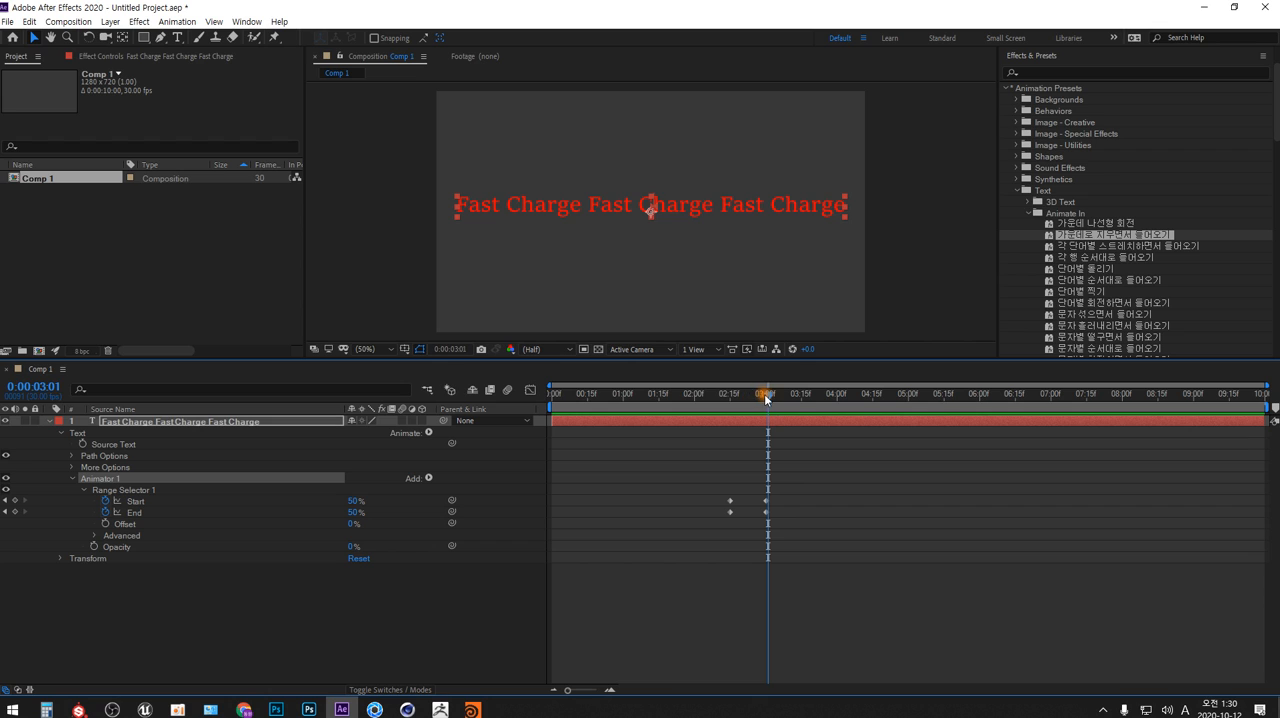
pyautogui.moveTo(767, 393); pyautogui.dragTo(730, 396)
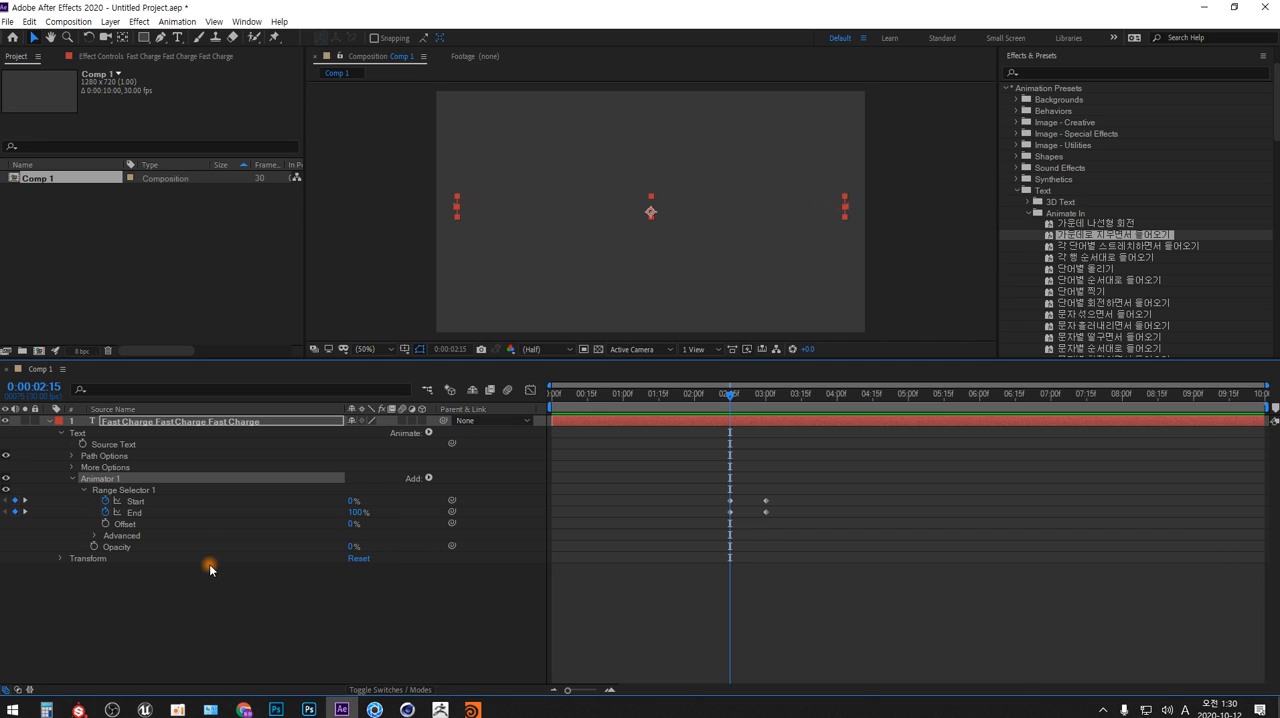
pyautogui.click(94, 537)
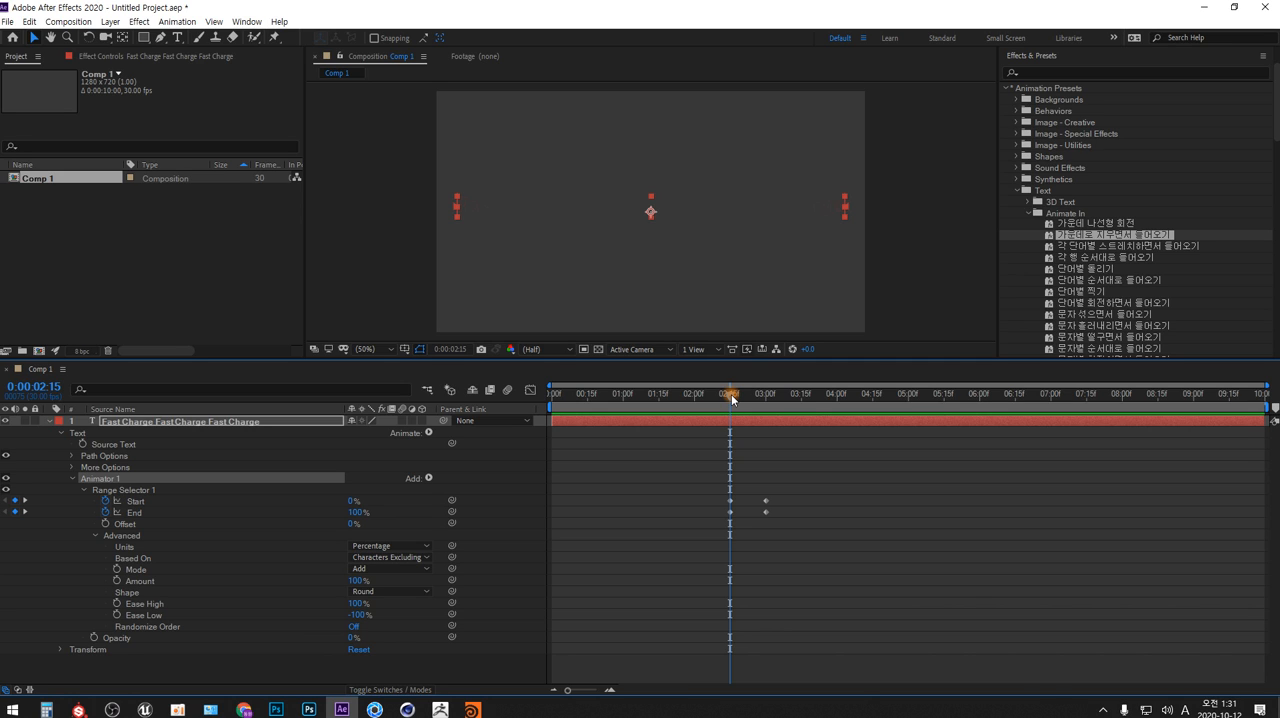
pyautogui.moveTo(733, 395); pyautogui.dragTo(746, 398)
pyautogui.moveTo(750, 394); pyautogui.dragTo(767, 393)
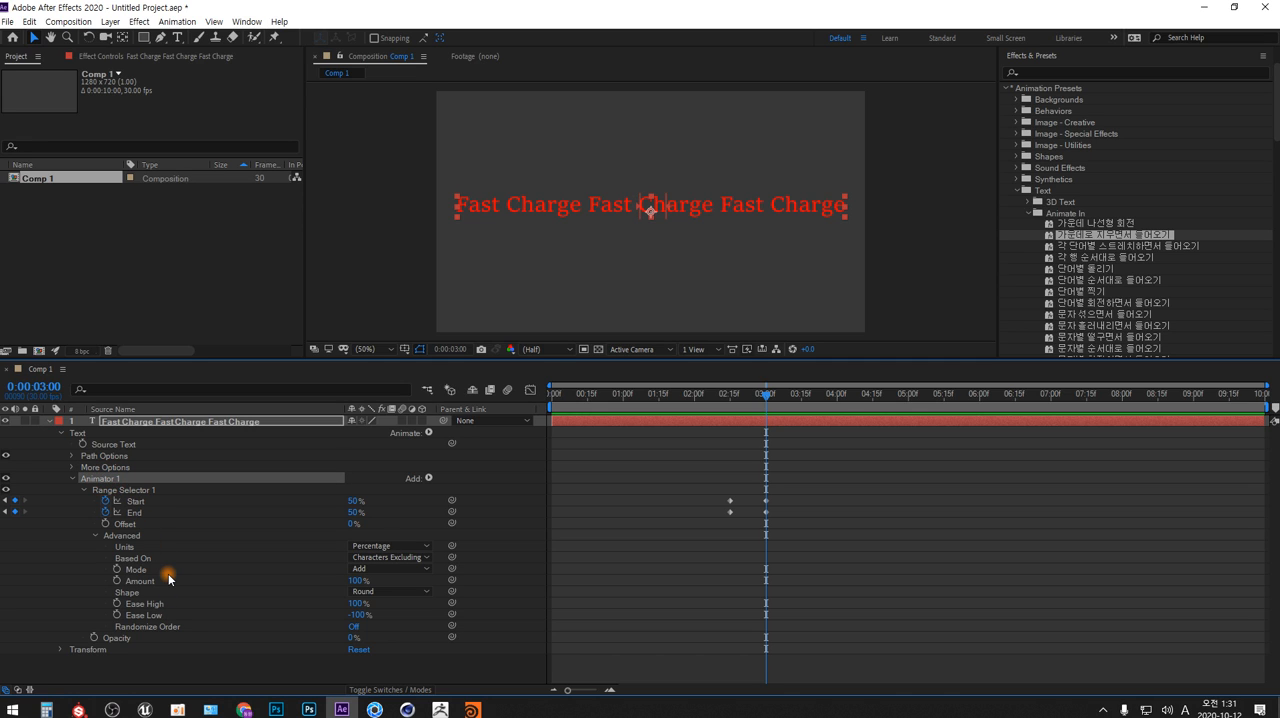
# Delete Animator 1 from the text layer and return the playhead to 0:00:00:00
pyautogui.press('Delete')
pyautogui.moveTo(766, 396); pyautogui.dragTo(540, 410)
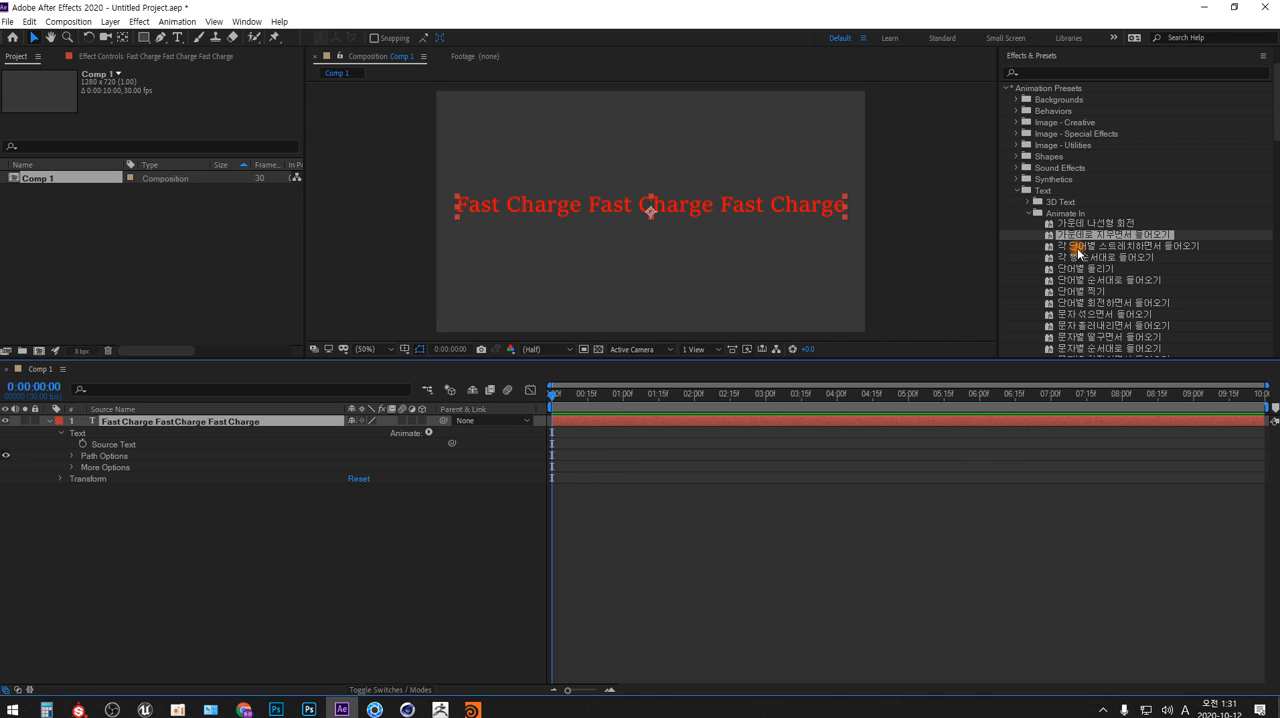
# Apply the Animate In preset 각 단어별 스트레치하면서 들어오기 to the text layer and expand its Range Selector 1 and Advanced properties
pyautogui.moveTo(1078, 246); pyautogui.dragTo(208, 420)
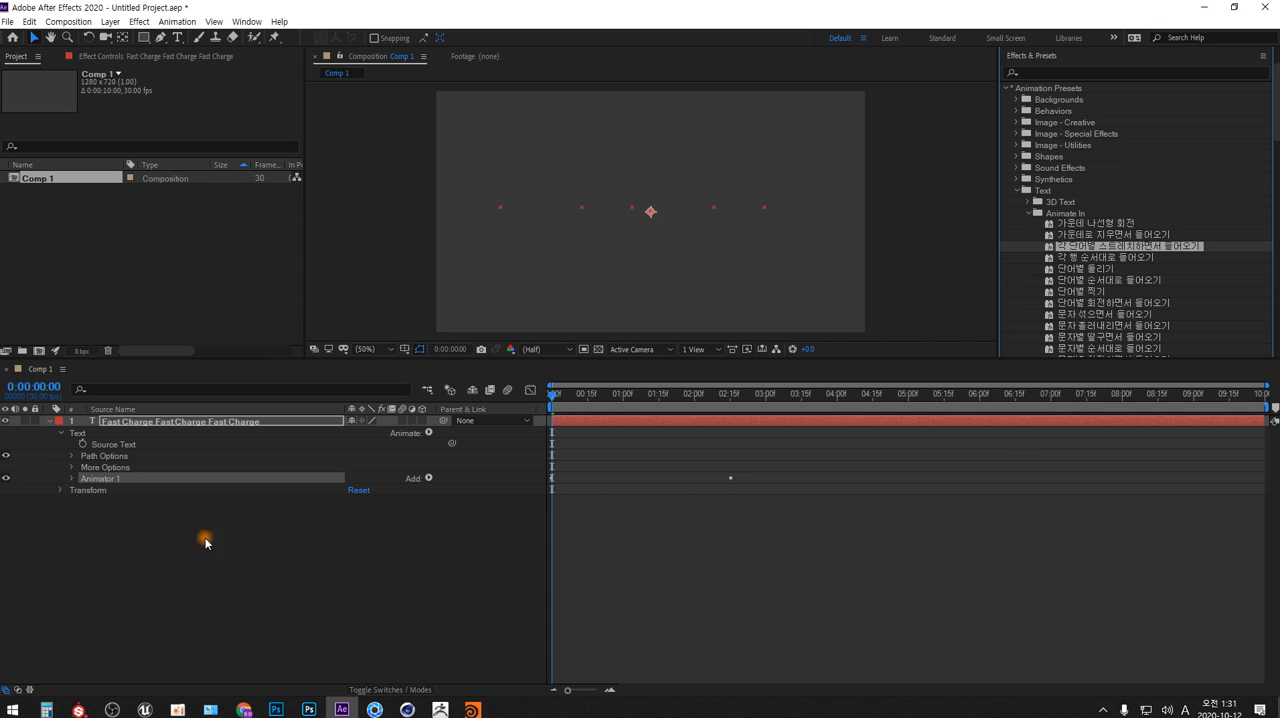
pyautogui.click(72, 480)
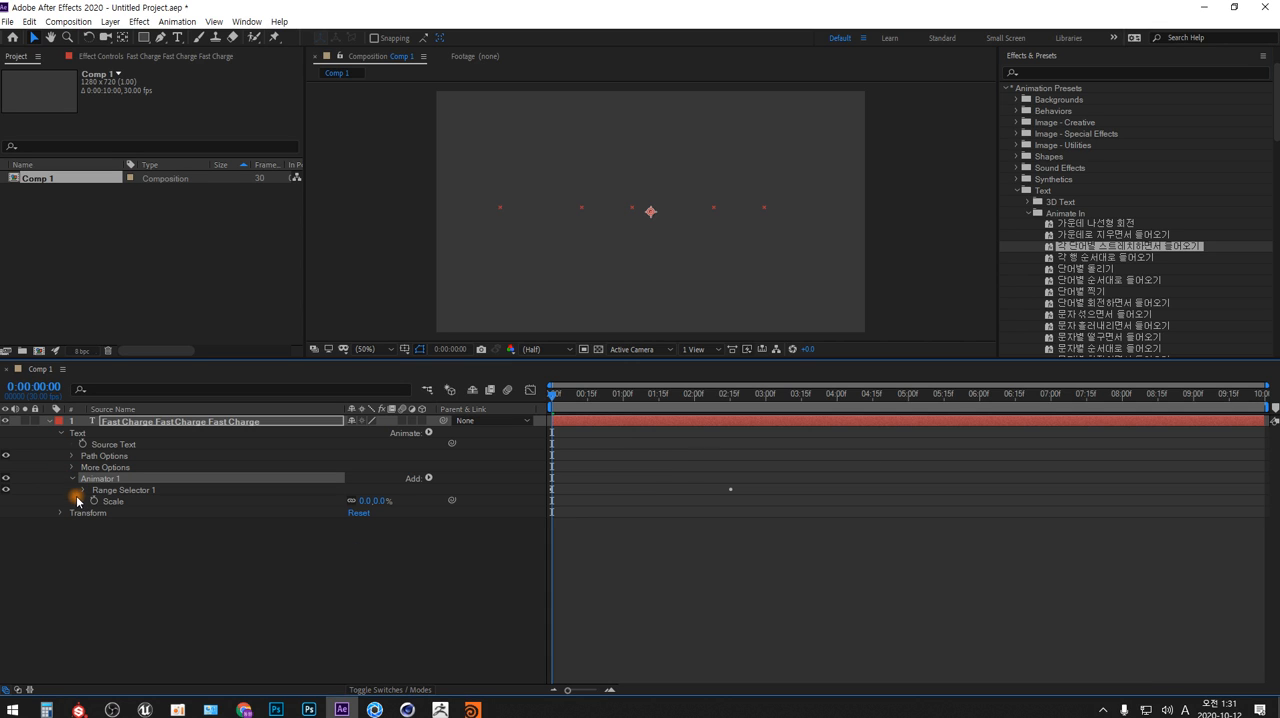
pyautogui.click(84, 490)
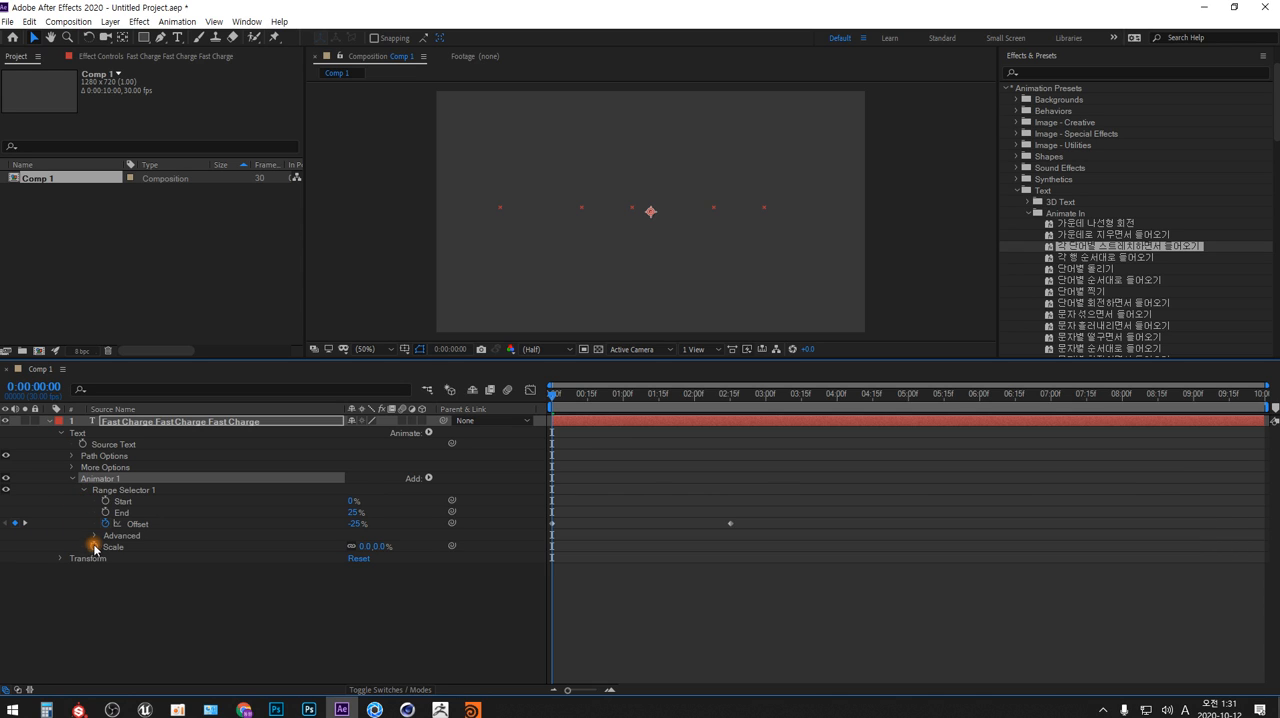
pyautogui.click(94, 535)
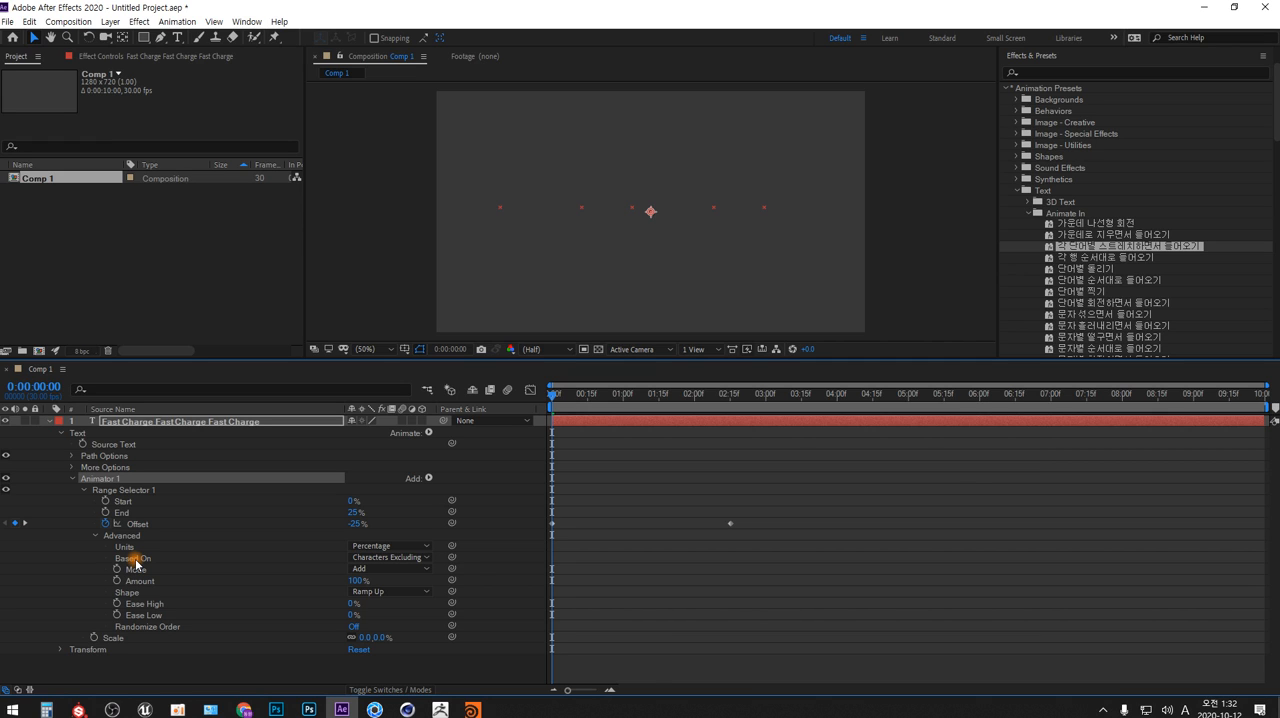
# Review the Based On choices of Range Selector 1, scrub to the Offset keyframe at 0:00:02:15, and choose Characters Excluding Spaces
pyautogui.click(136, 561)
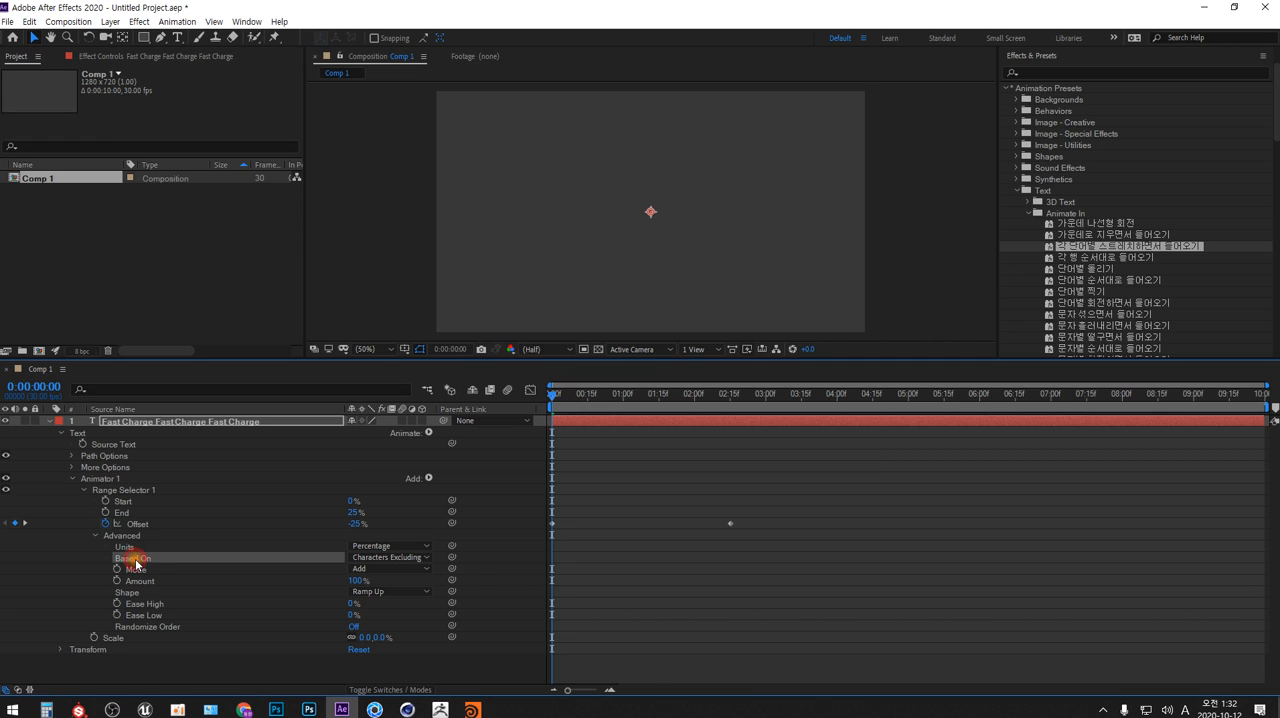
pyautogui.click(427, 562)
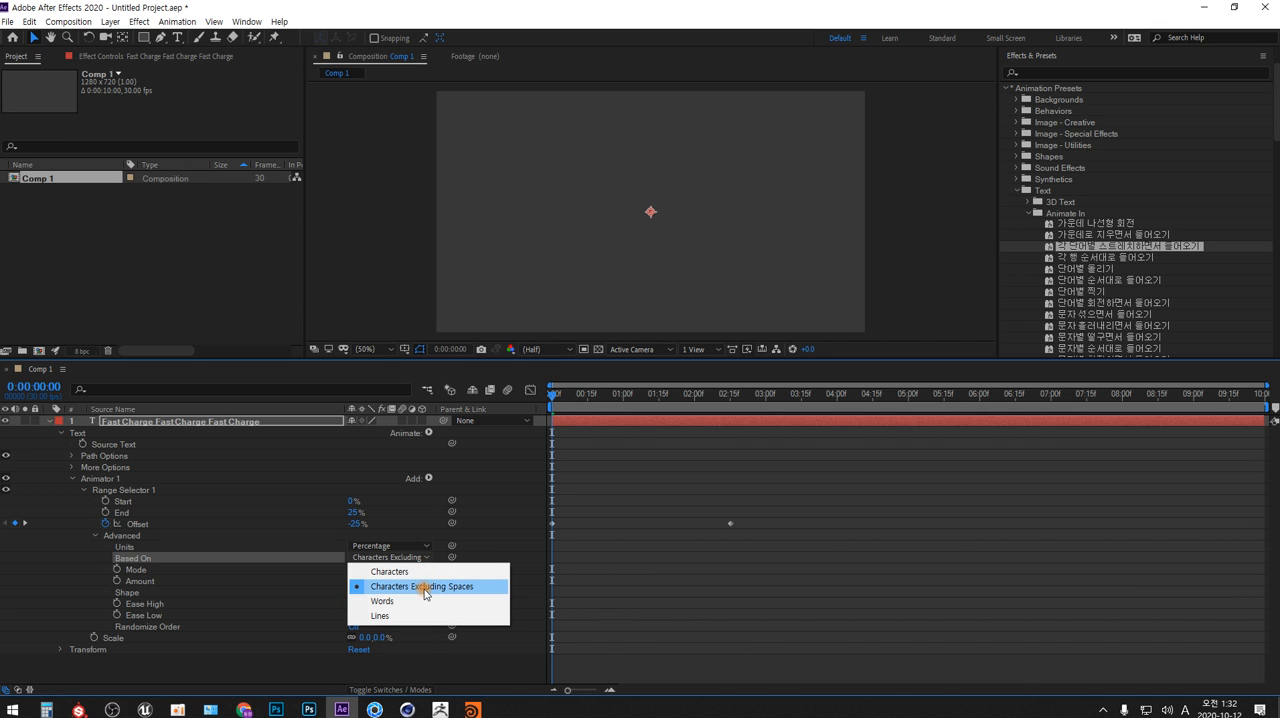
pyautogui.click(236, 679)
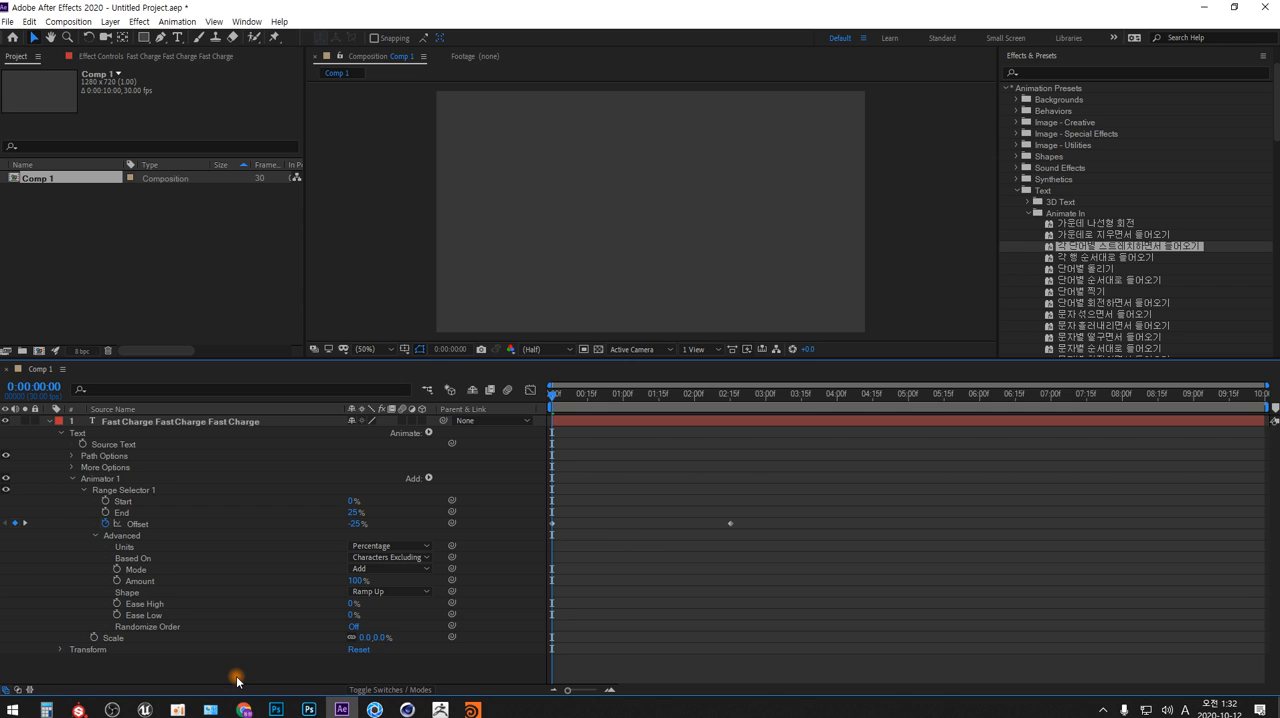
pyautogui.moveTo(554, 394); pyautogui.dragTo(734, 392)
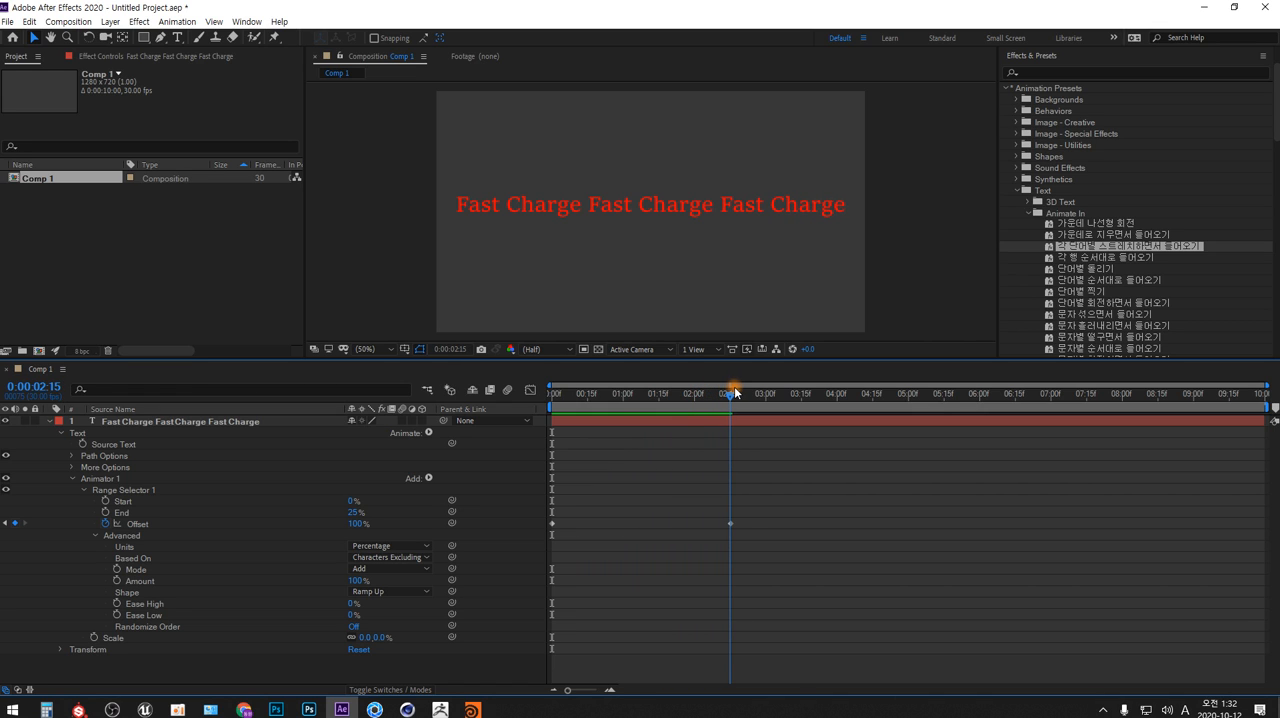
pyautogui.click(698, 439)
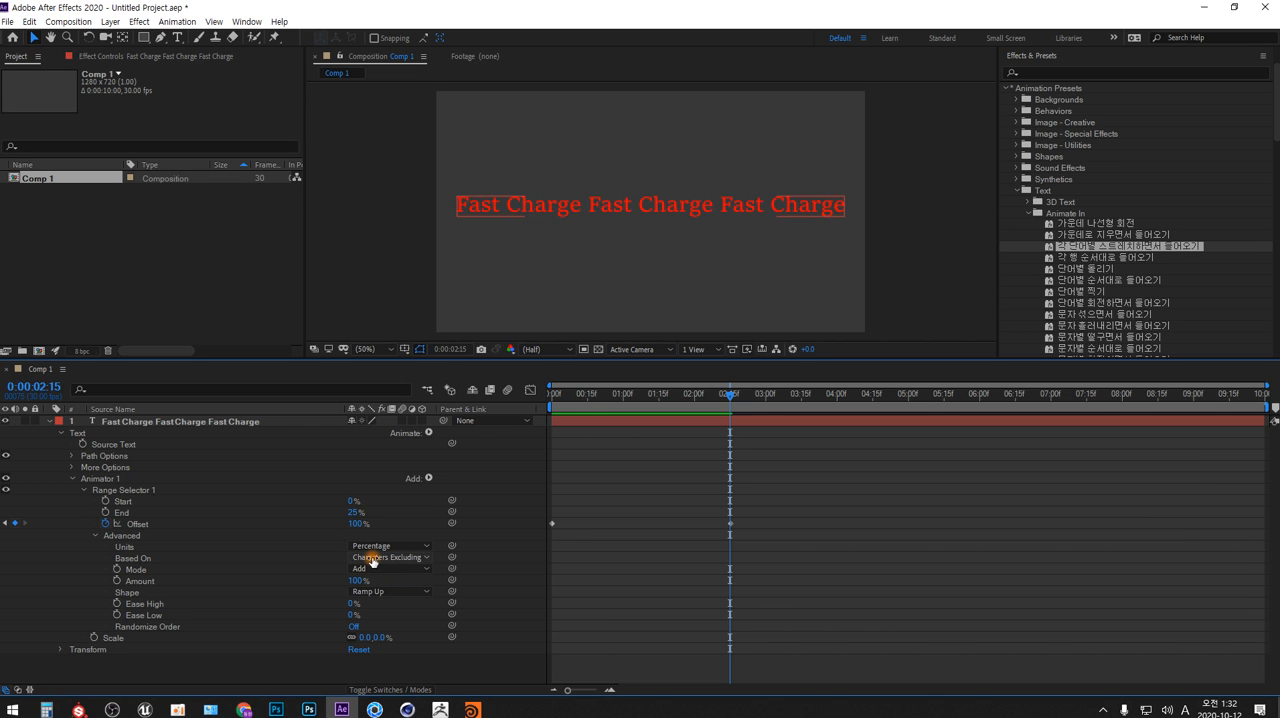
pyautogui.click(422, 558)
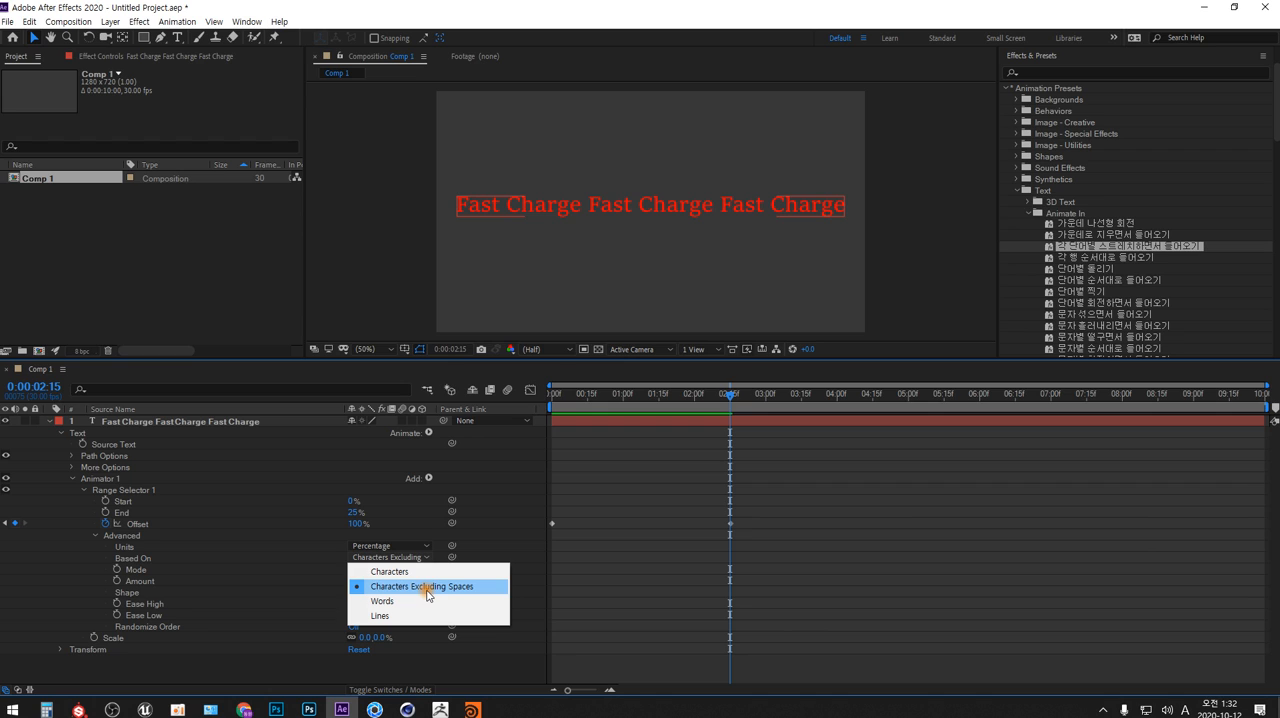
pyautogui.click(429, 587)
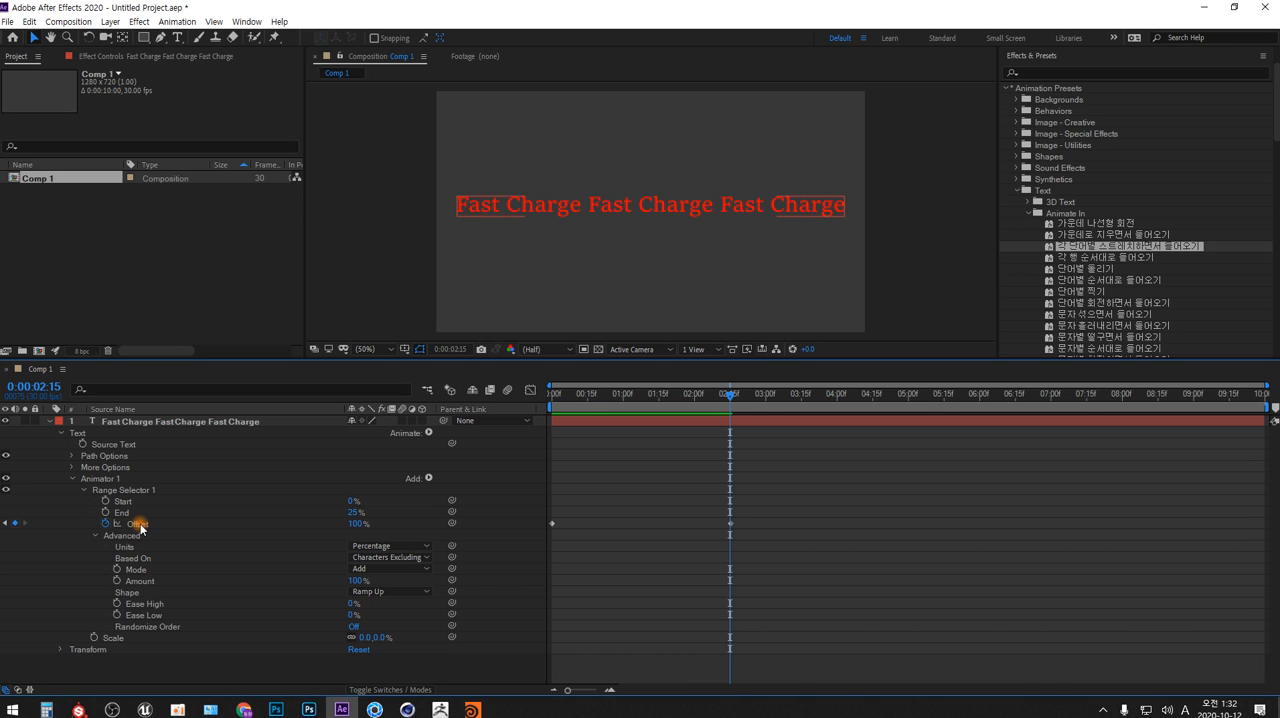
# Scrub through the Offset animation of Range Selector 1 and leave the playhead at 0:00:02:21
pyautogui.moveTo(572, 396); pyautogui.dragTo(731, 400)
pyautogui.click(777, 527)
pyautogui.moveTo(731, 394); pyautogui.dragTo(758, 422)
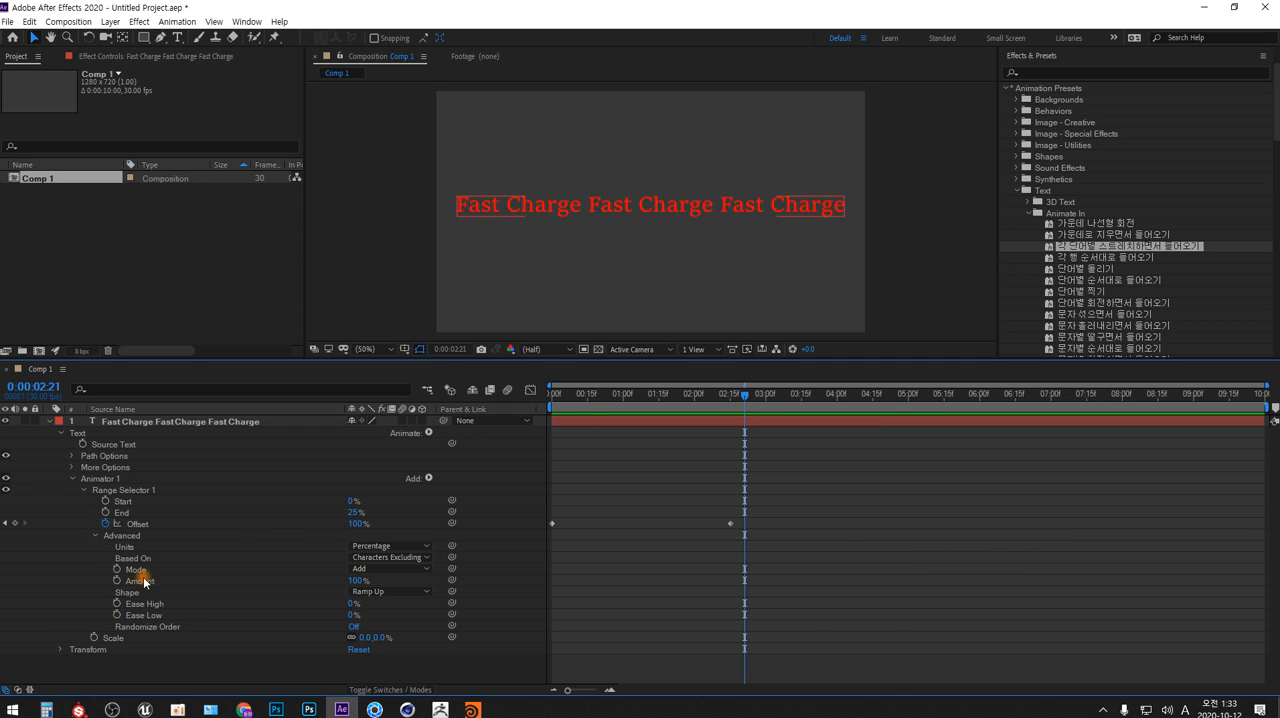
# Delete the stretch preset's Animator 1 from the "Fast Charge" text layer
pyautogui.click(164, 661)
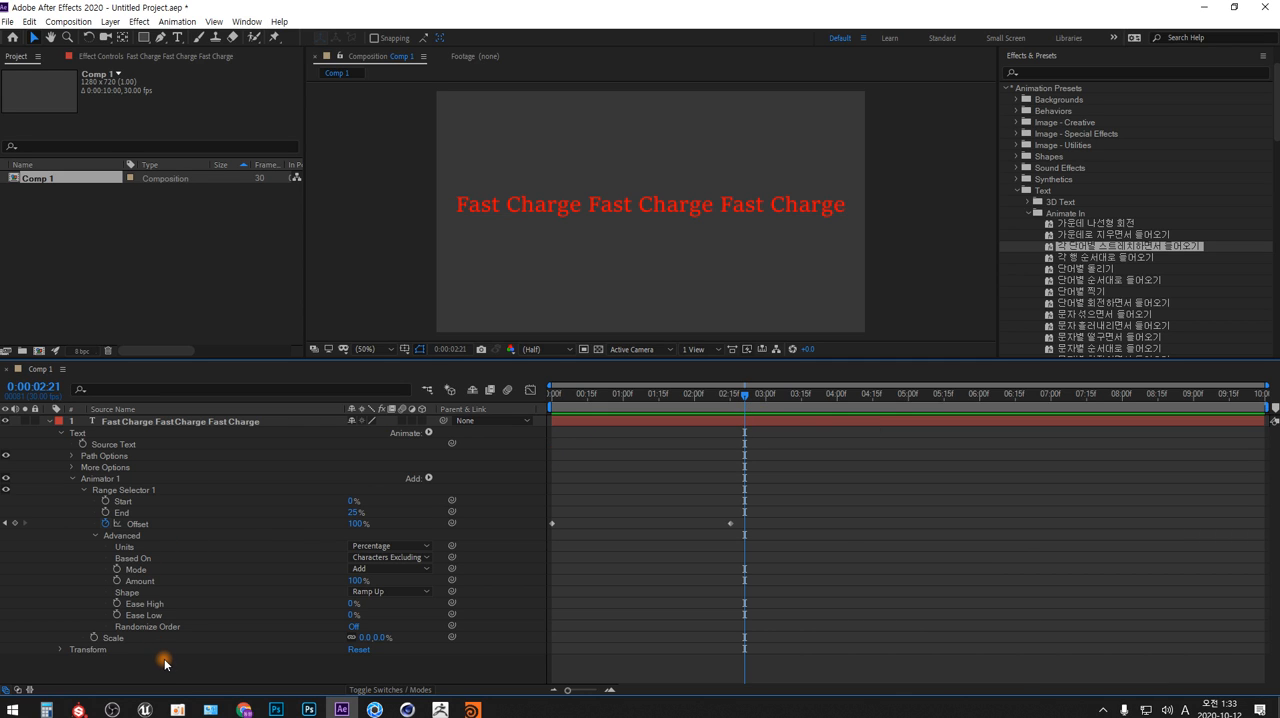
pyautogui.click(109, 480)
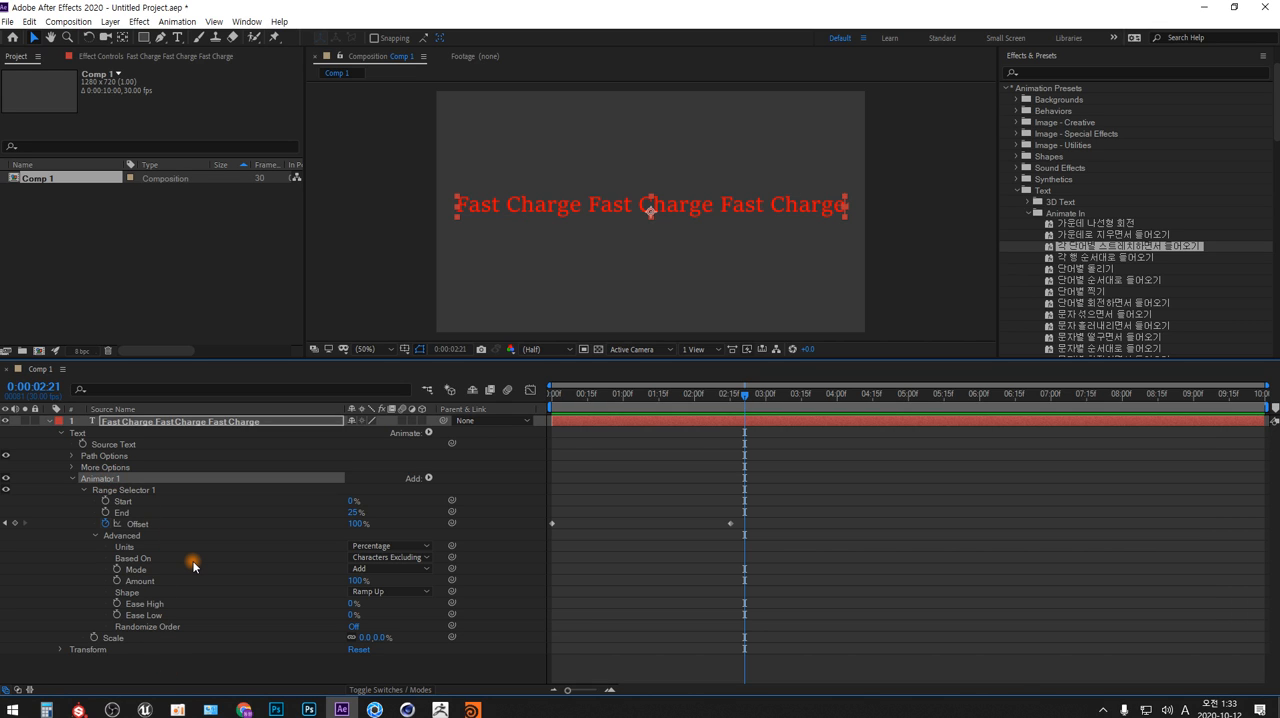
pyautogui.press('Delete')
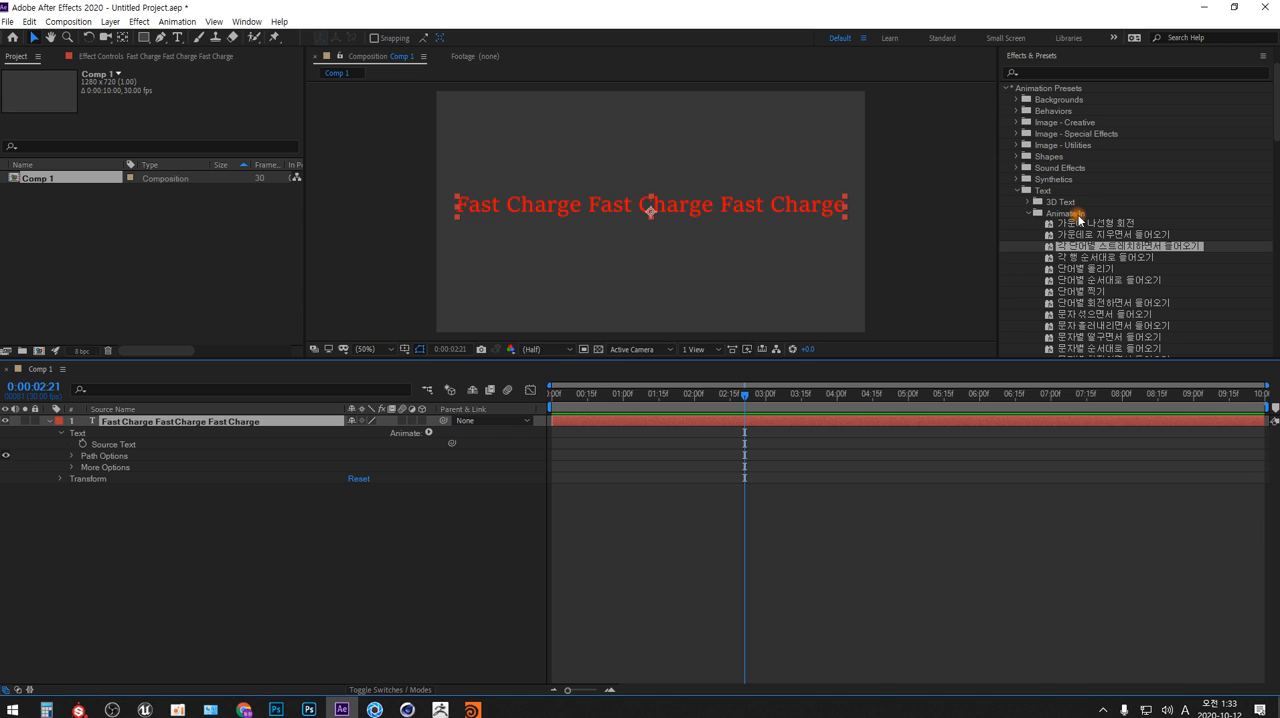
# Apply the Animate Out preset 임의 날아 나가기 2 to the text layer and scrub its animation to 0:00:04:08
pyautogui.click(1029, 213)
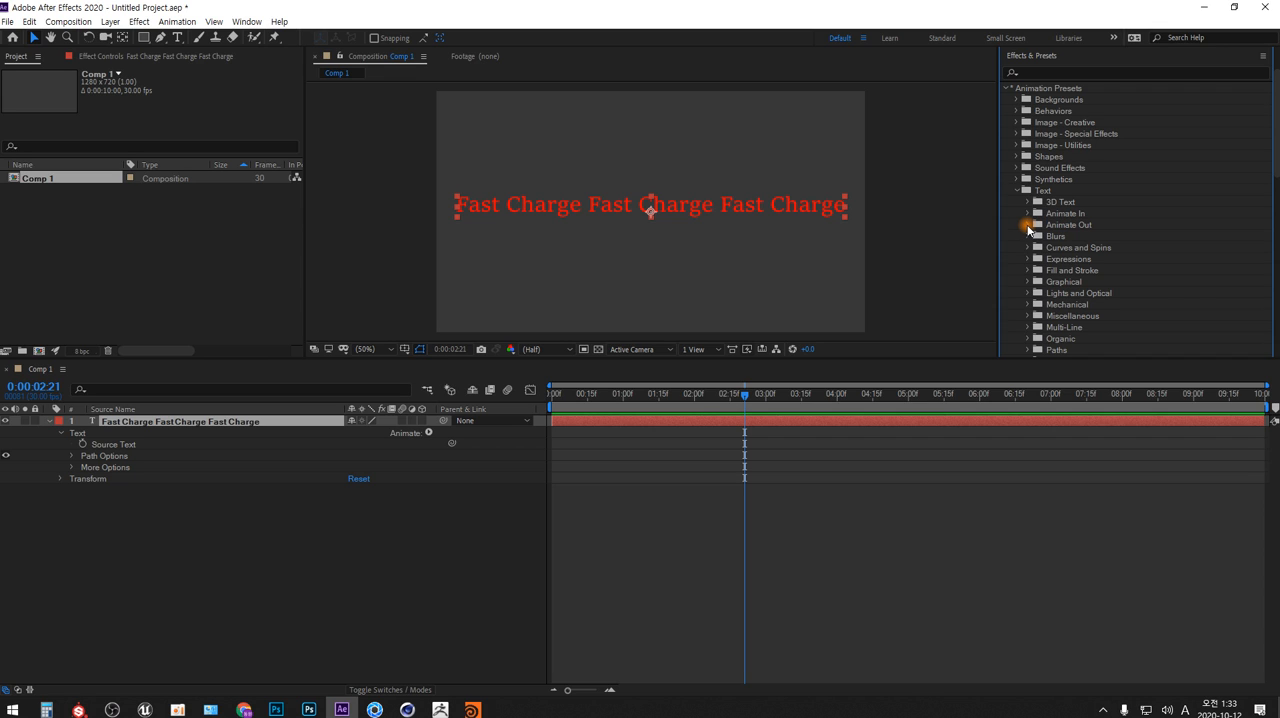
pyautogui.click(1028, 225)
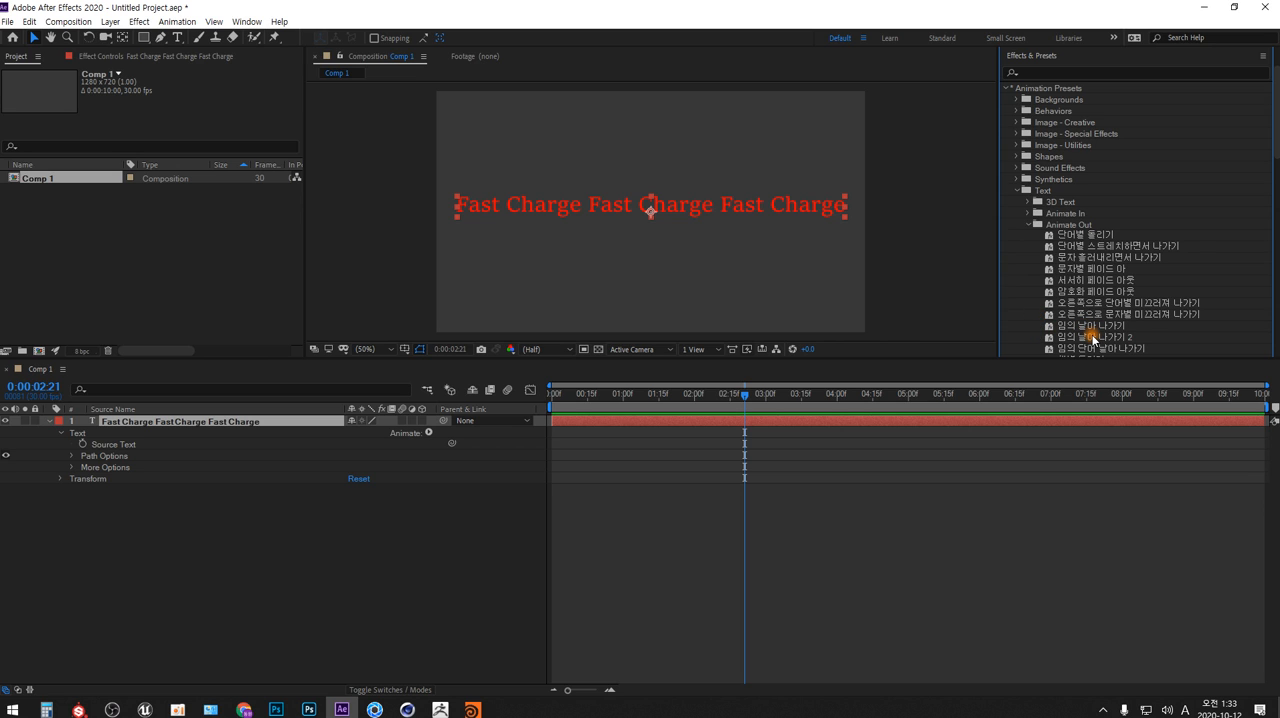
pyautogui.moveTo(1093, 340); pyautogui.dragTo(205, 427)
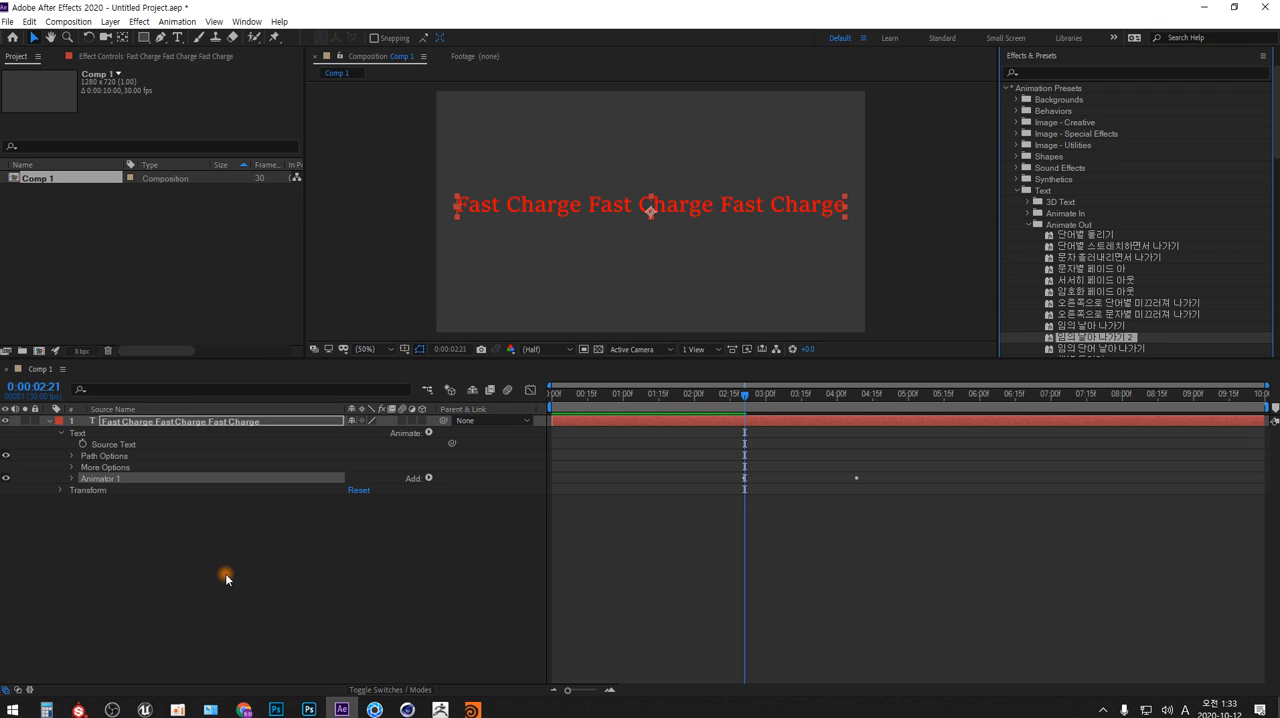
pyautogui.click(880, 476)
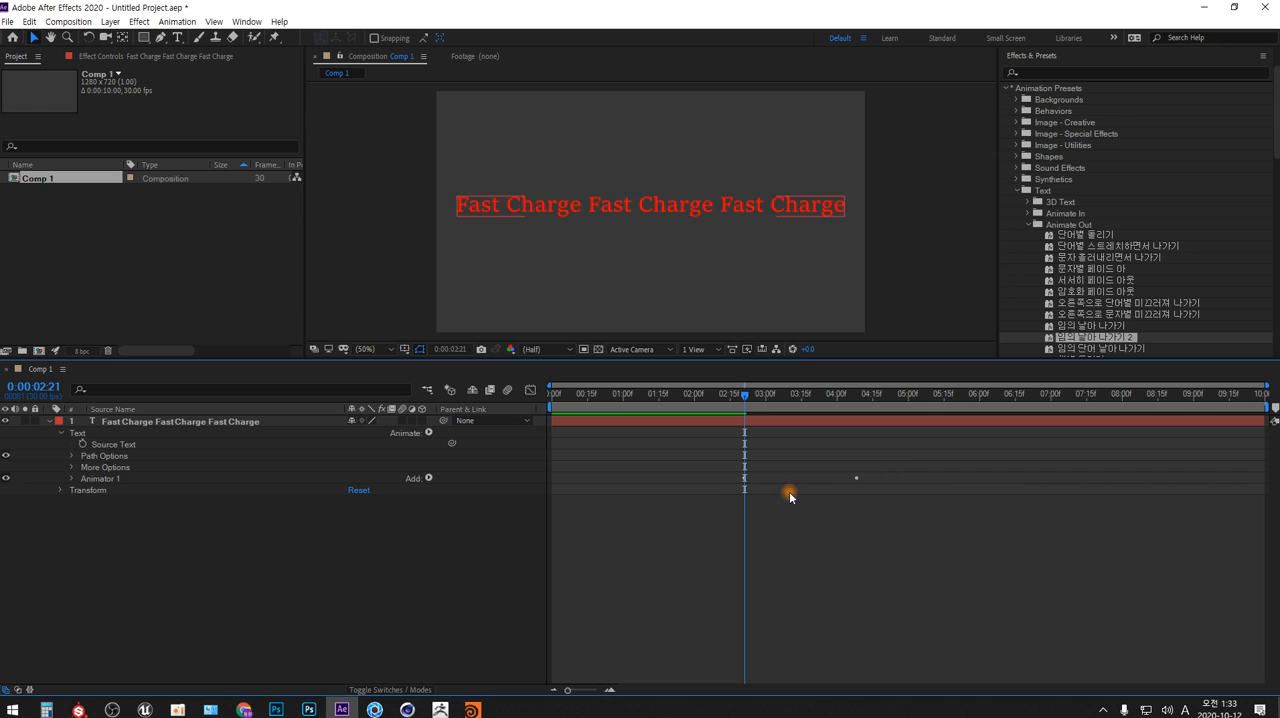
pyautogui.moveTo(744, 395); pyautogui.dragTo(852, 459)
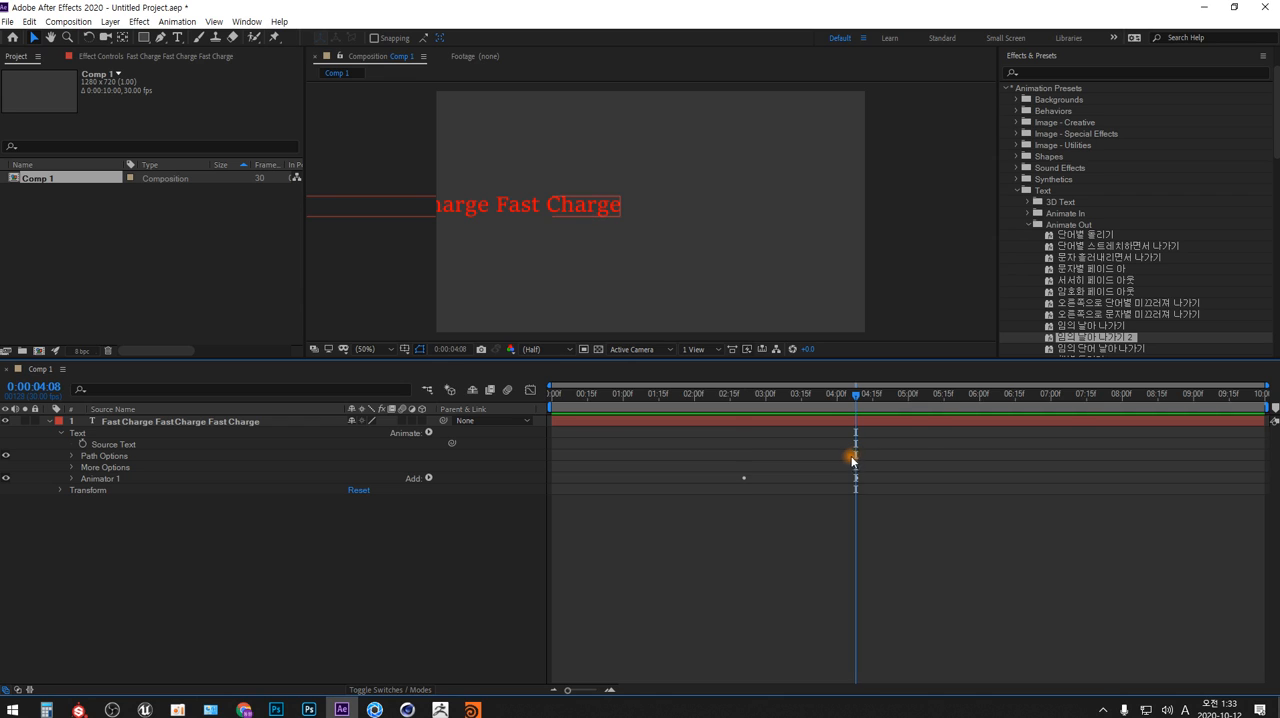
# Expand Animator 1 and examine its Position, the Range Selector 1 Offset keyframes and the Advanced properties
pyautogui.click(73, 479)
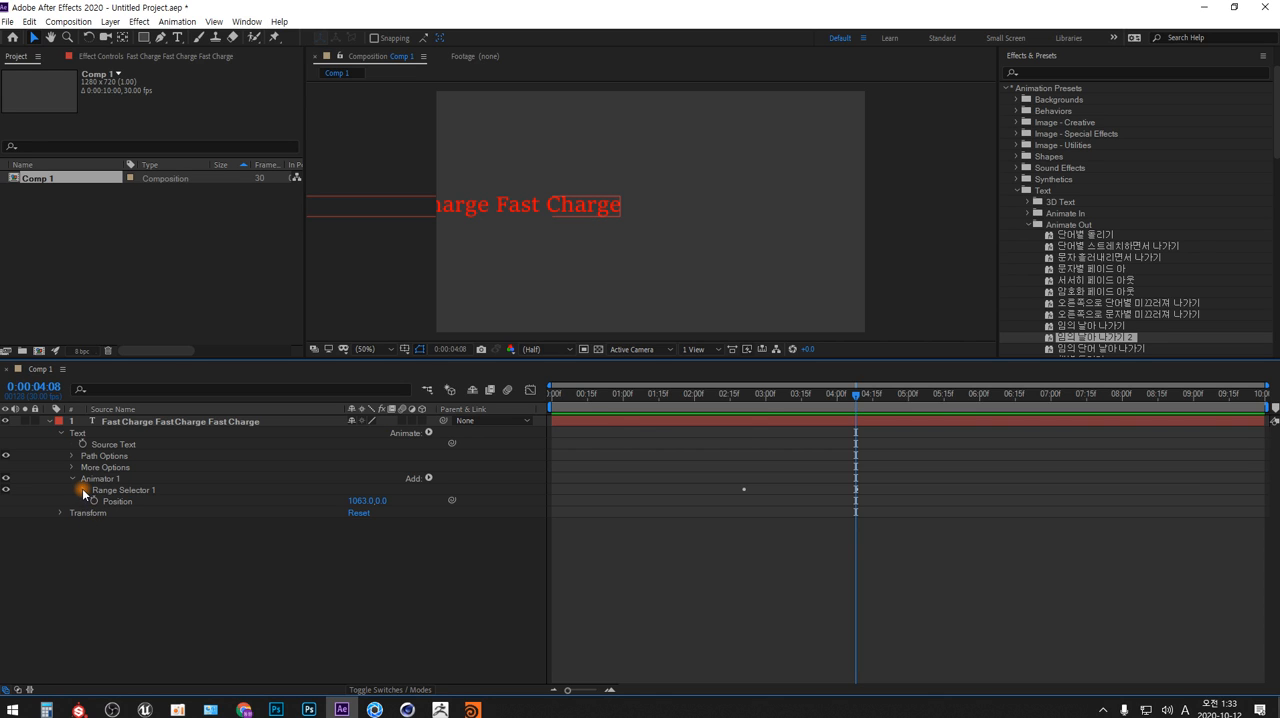
pyautogui.click(117, 501)
pyautogui.click(303, 552)
pyautogui.click(357, 501)
pyautogui.click(358, 544)
pyautogui.click(83, 490)
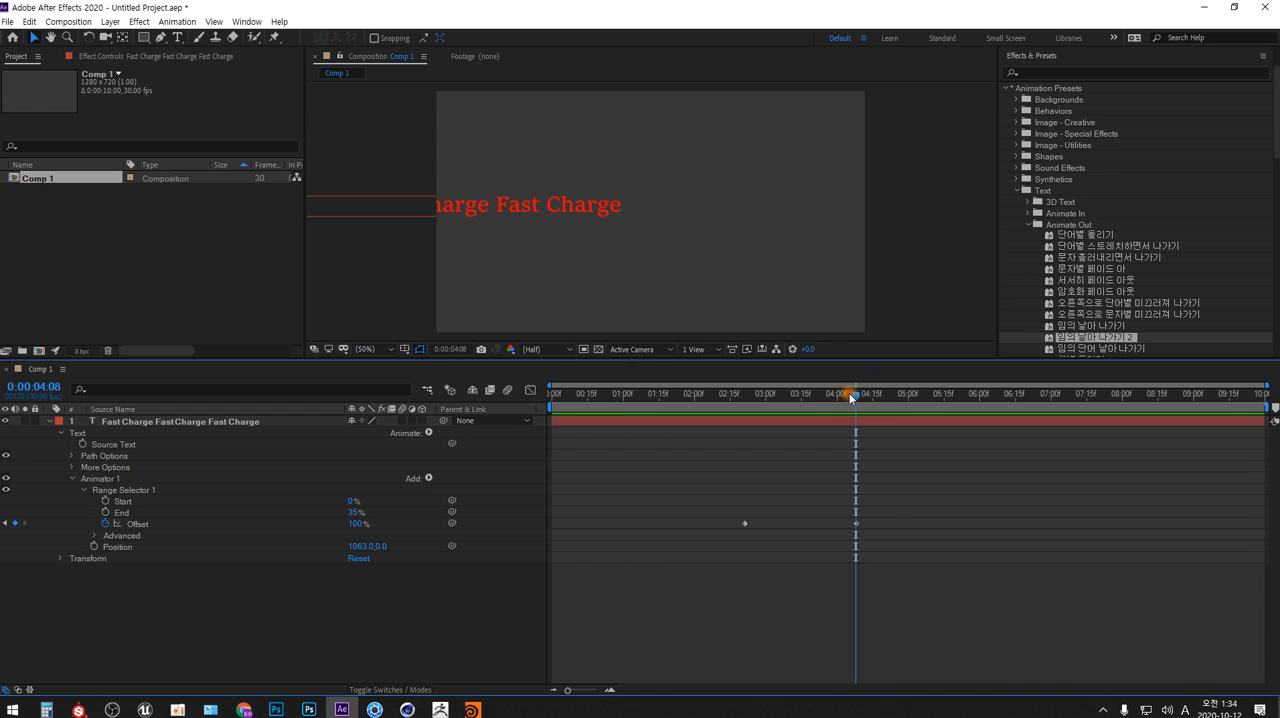
pyautogui.moveTo(855, 395)
pyautogui.mouseDown()
pyautogui.moveTo(731, 397)
pyautogui.moveTo(860, 395)
pyautogui.mouseUp()
pyautogui.click(93, 535)
pyautogui.click(95, 536)
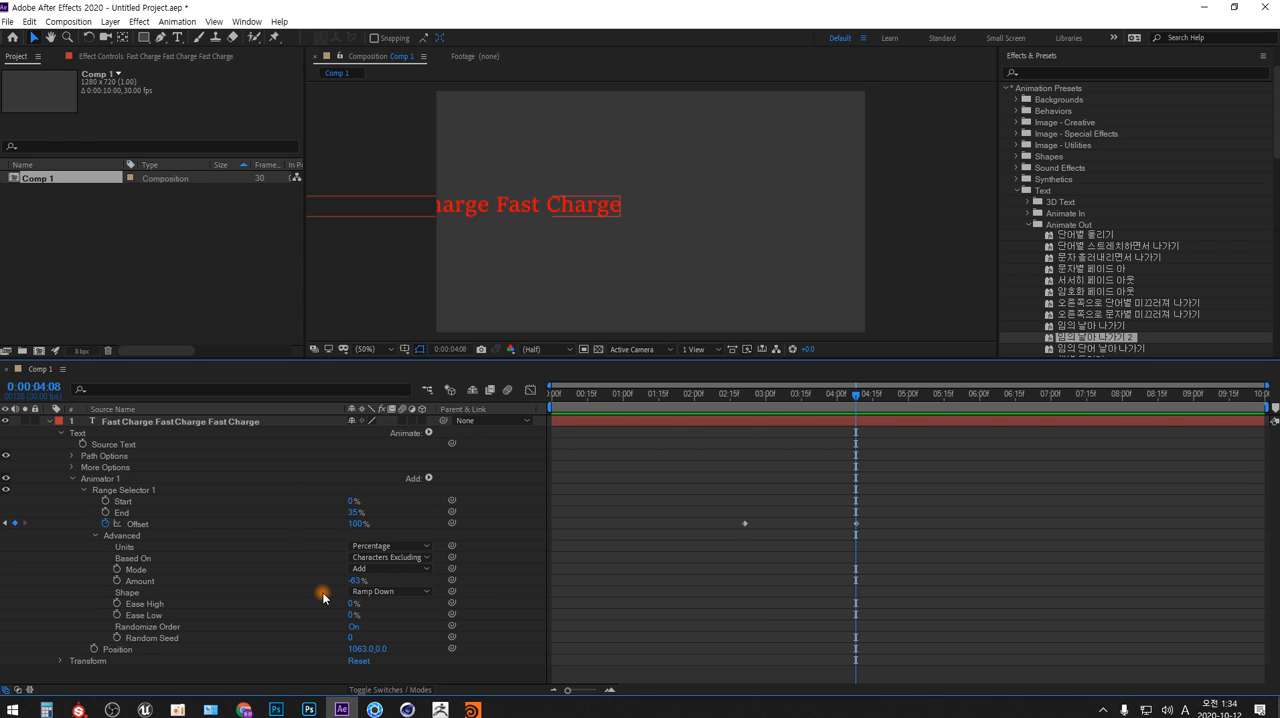
# Delete the fly-out preset's Animator 1 from the "Fast Charge" text layer and collapse the Animate Out preset folder
pyautogui.click(110, 481)
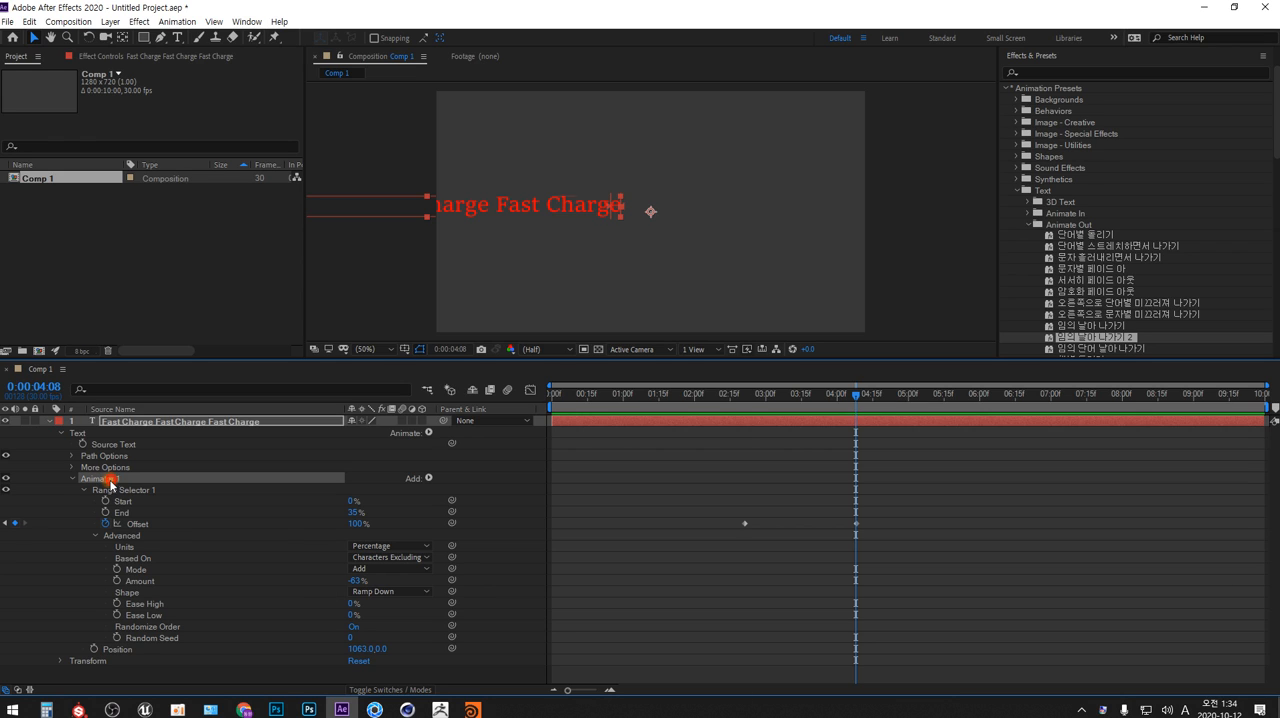
pyautogui.press('Delete')
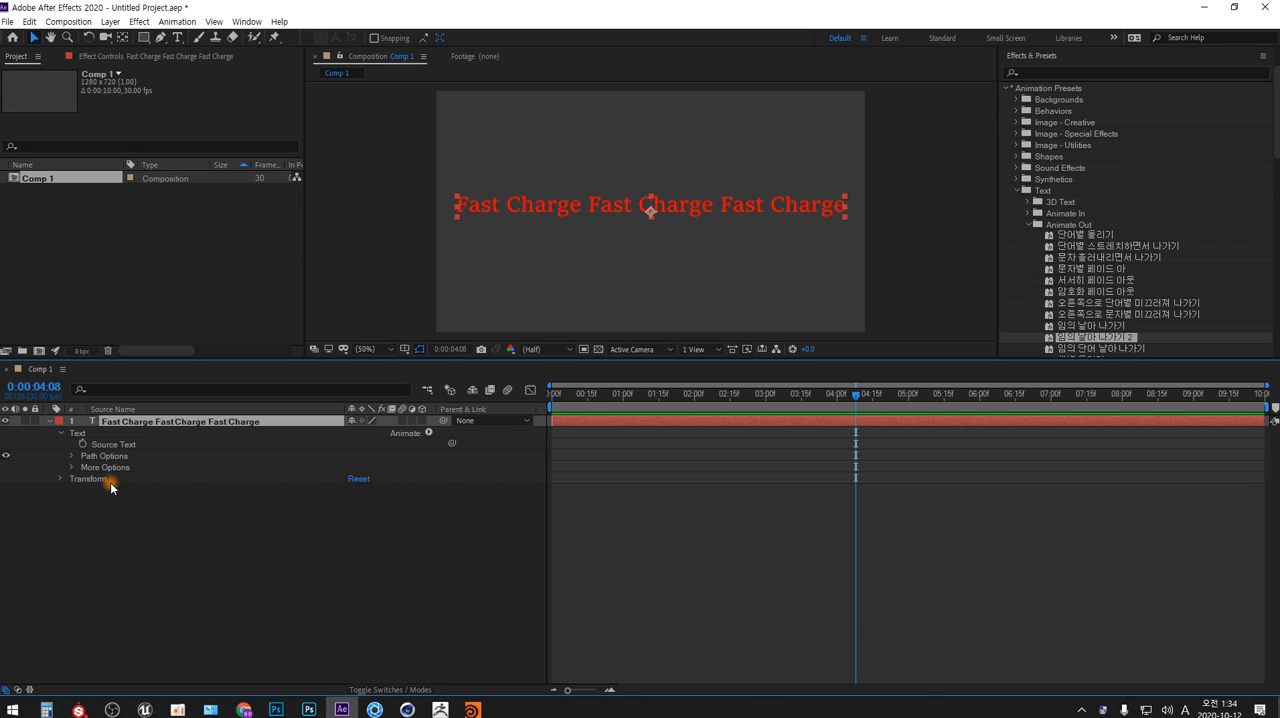
pyautogui.click(1028, 225)
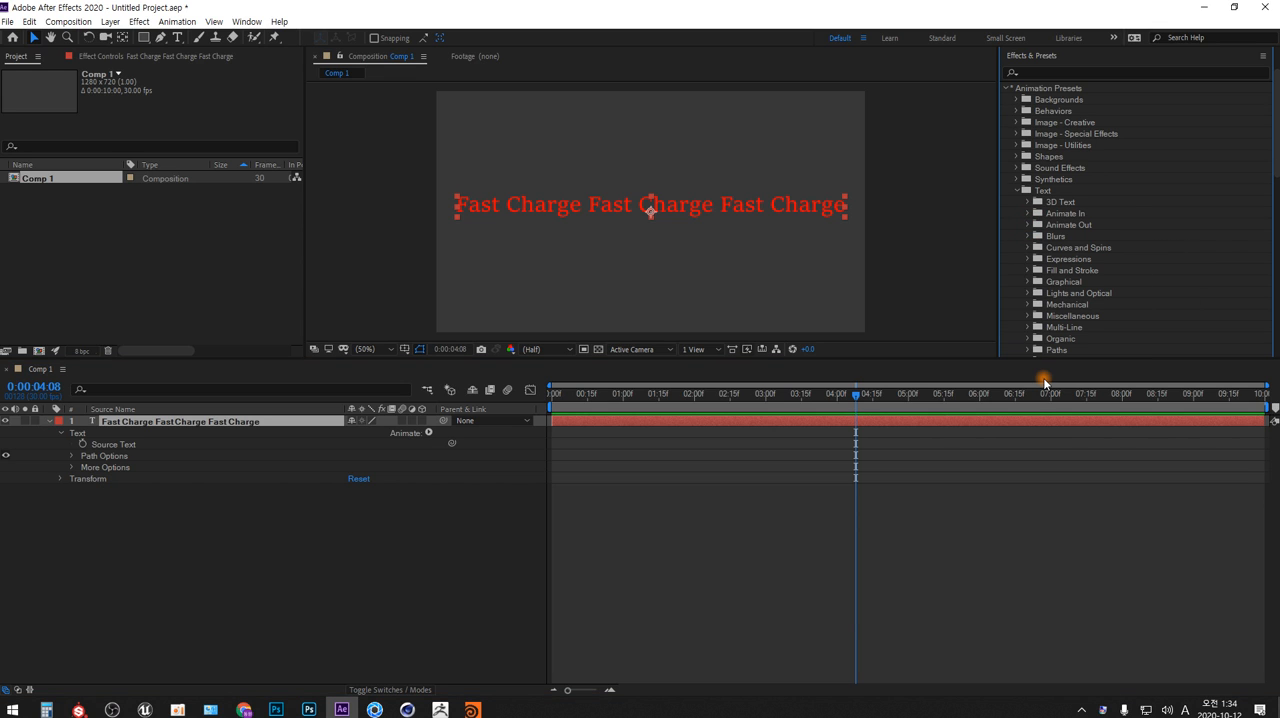
# Apply the Graphical text preset 눈송이 to the "Fast Charge" layer and scrub the animation to 0:00:05:27
pyautogui.scroll(-3, 1105, 286)
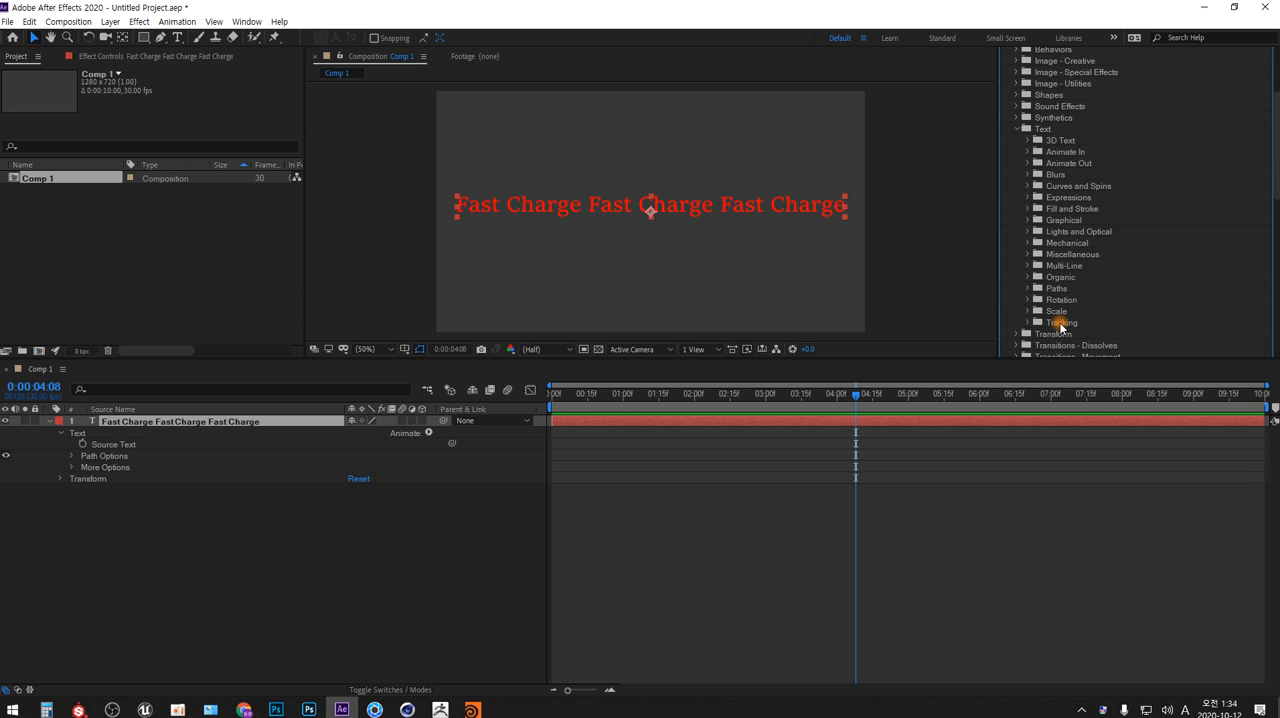
pyautogui.click(1028, 220)
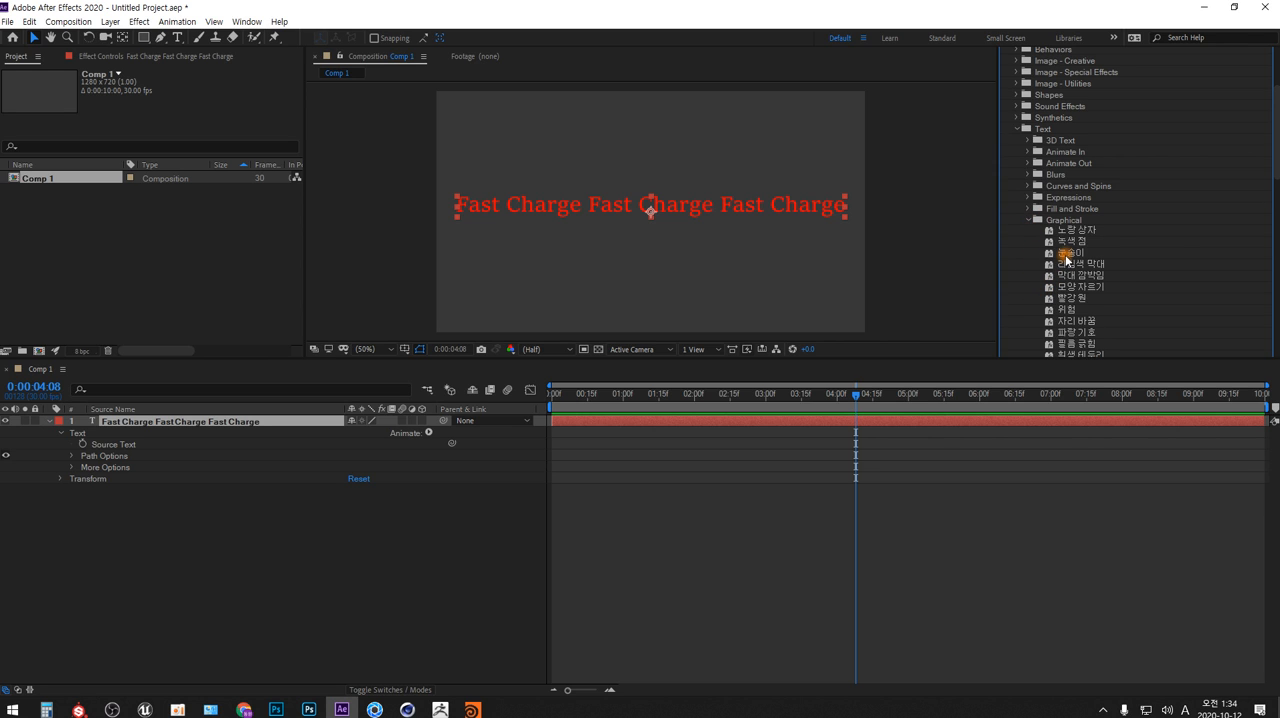
pyautogui.moveTo(1066, 258); pyautogui.dragTo(222, 425)
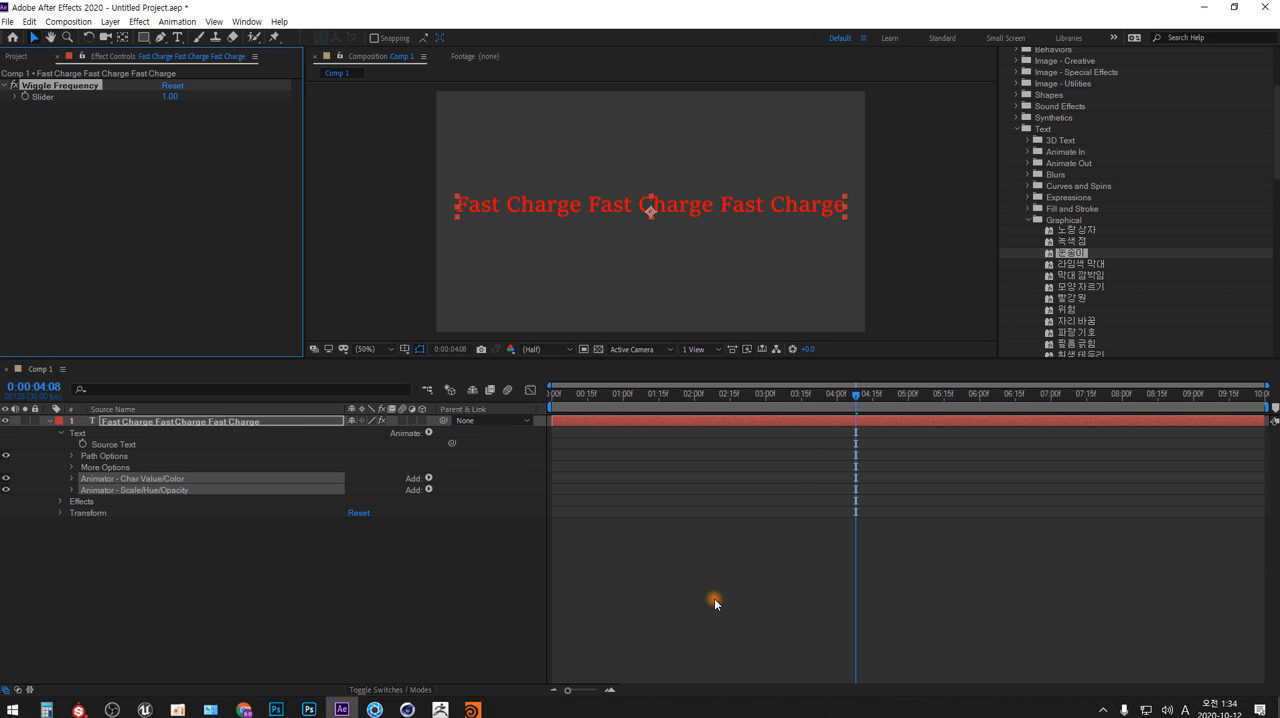
pyautogui.moveTo(855, 396); pyautogui.dragTo(975, 404)
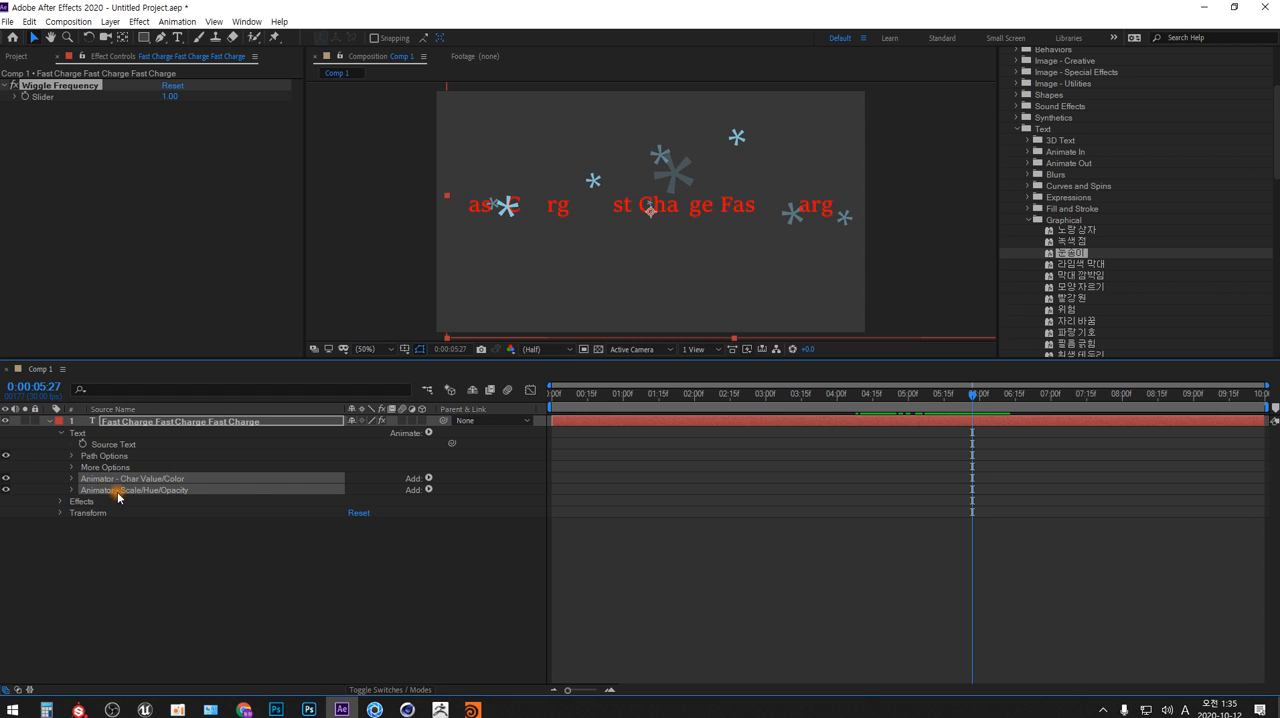
# Expand both preset animators and reveal the Offset expression under Selector - Wiggle Offset in Animator - Char Value/Color
pyautogui.click(73, 484)
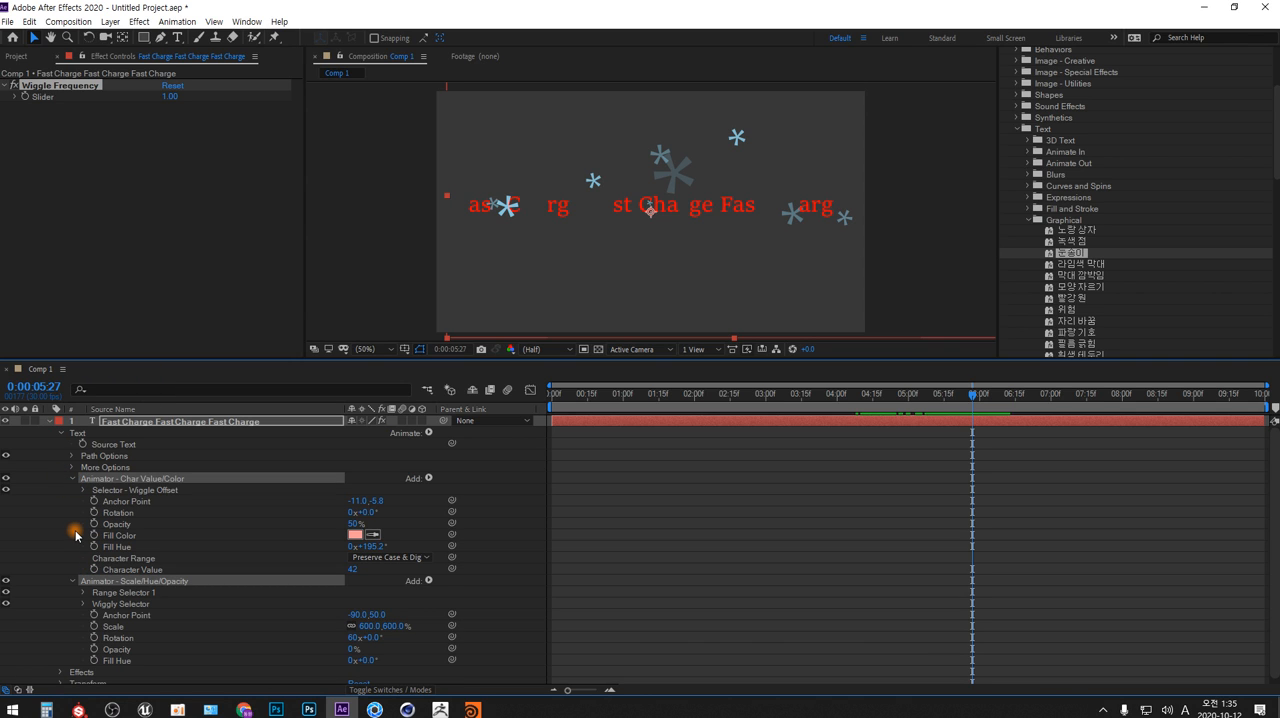
pyautogui.scroll(-1, 76, 535)
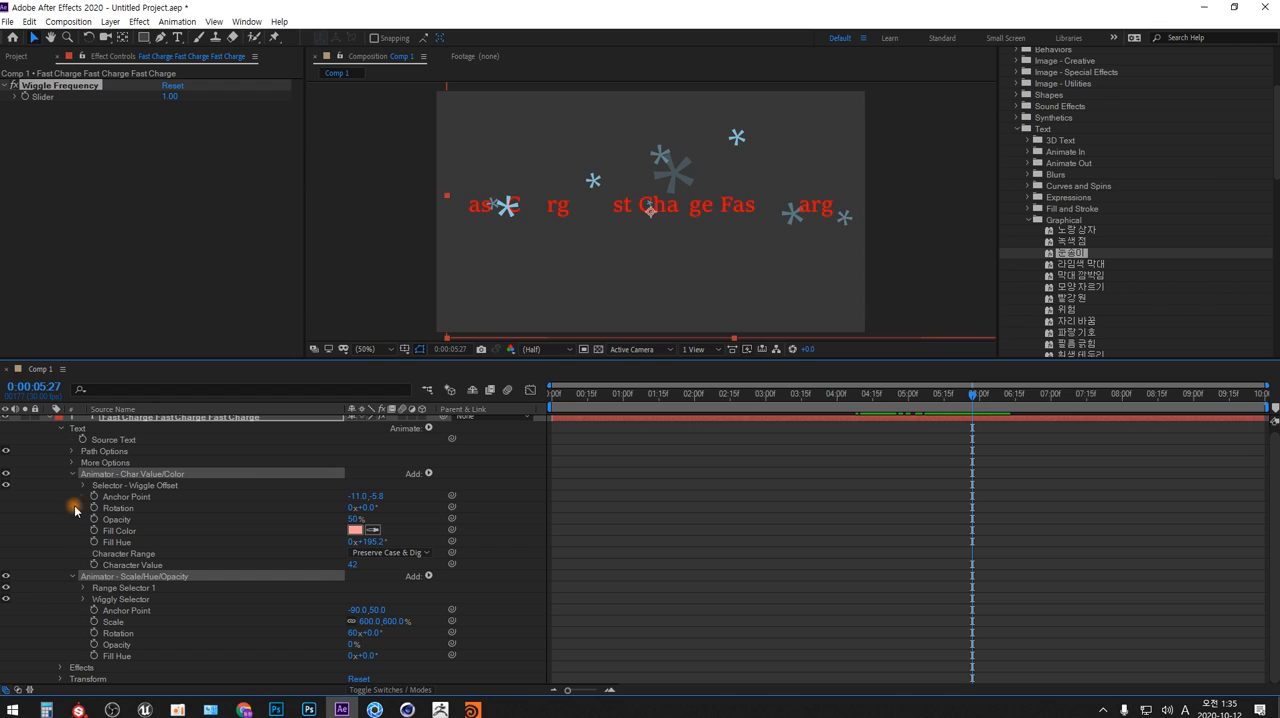
pyautogui.click(83, 485)
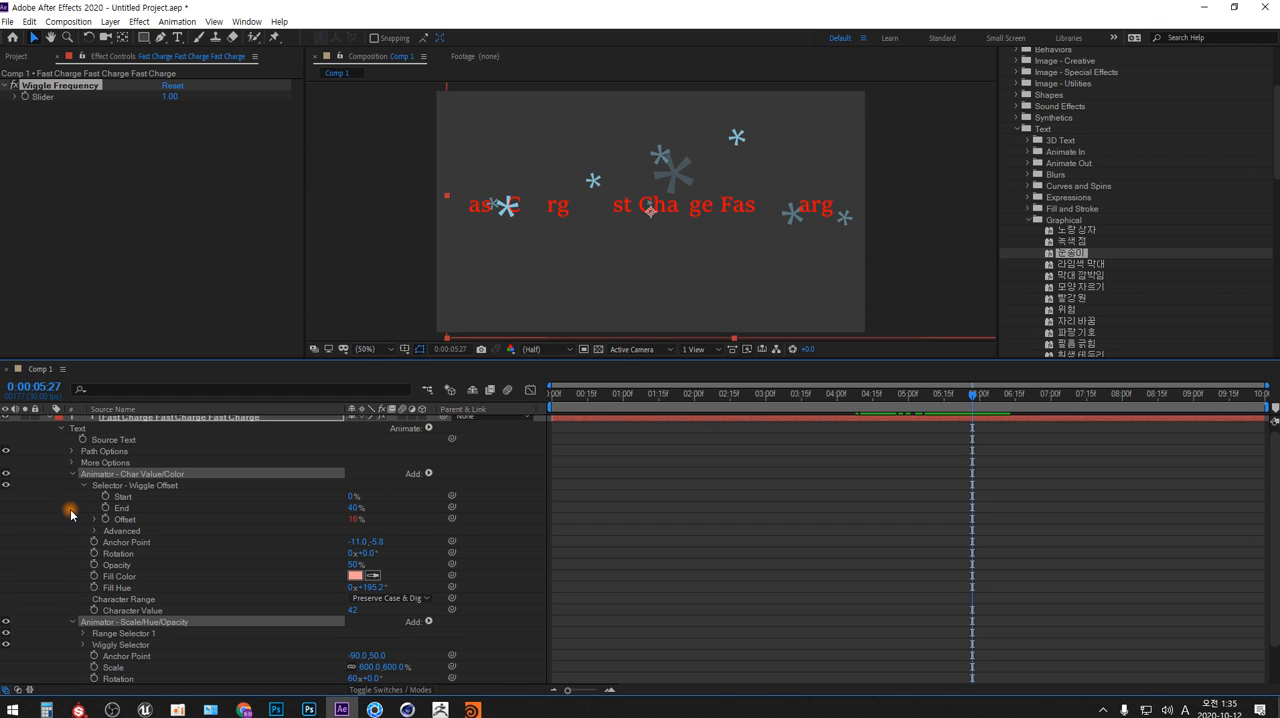
pyautogui.keyDown('alt'); pyautogui.click(97, 519); pyautogui.keyUp('alt')
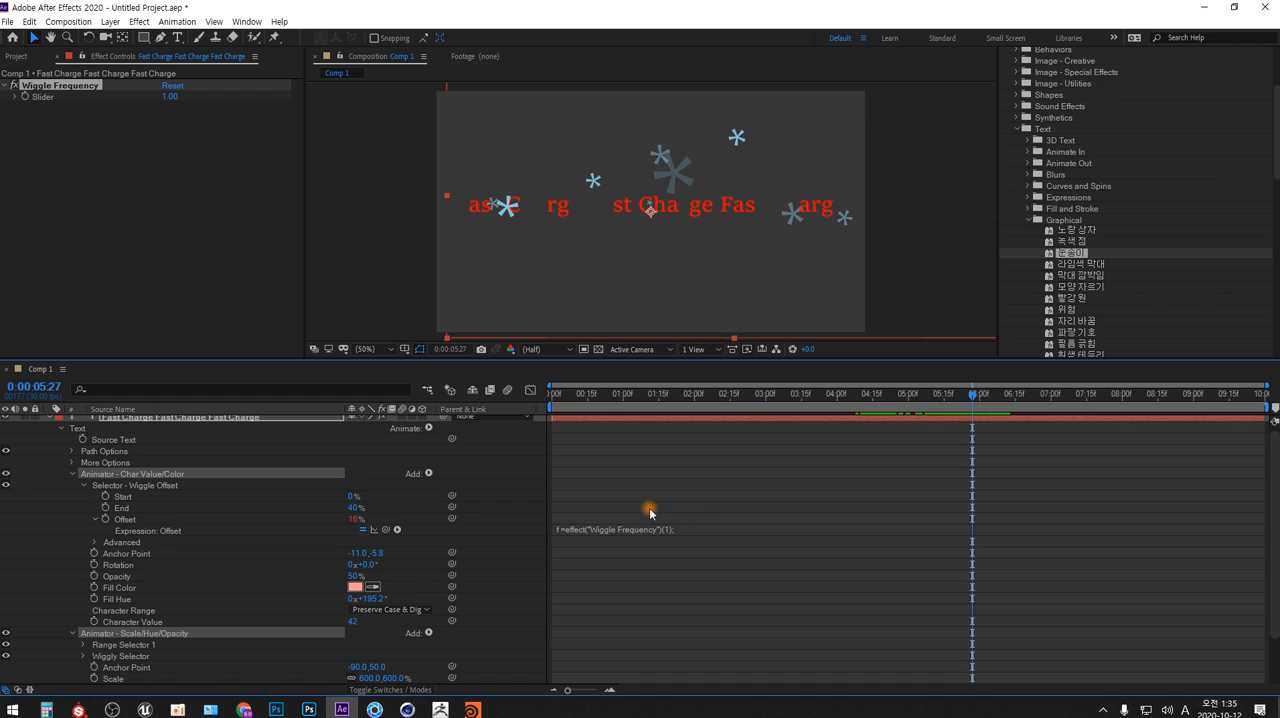
# Open the Offset expression of Selector - Wiggle Offset and highlight its Wiggle Frequency, seedRandom and wiggle lines for review
pyautogui.click(1075, 265)
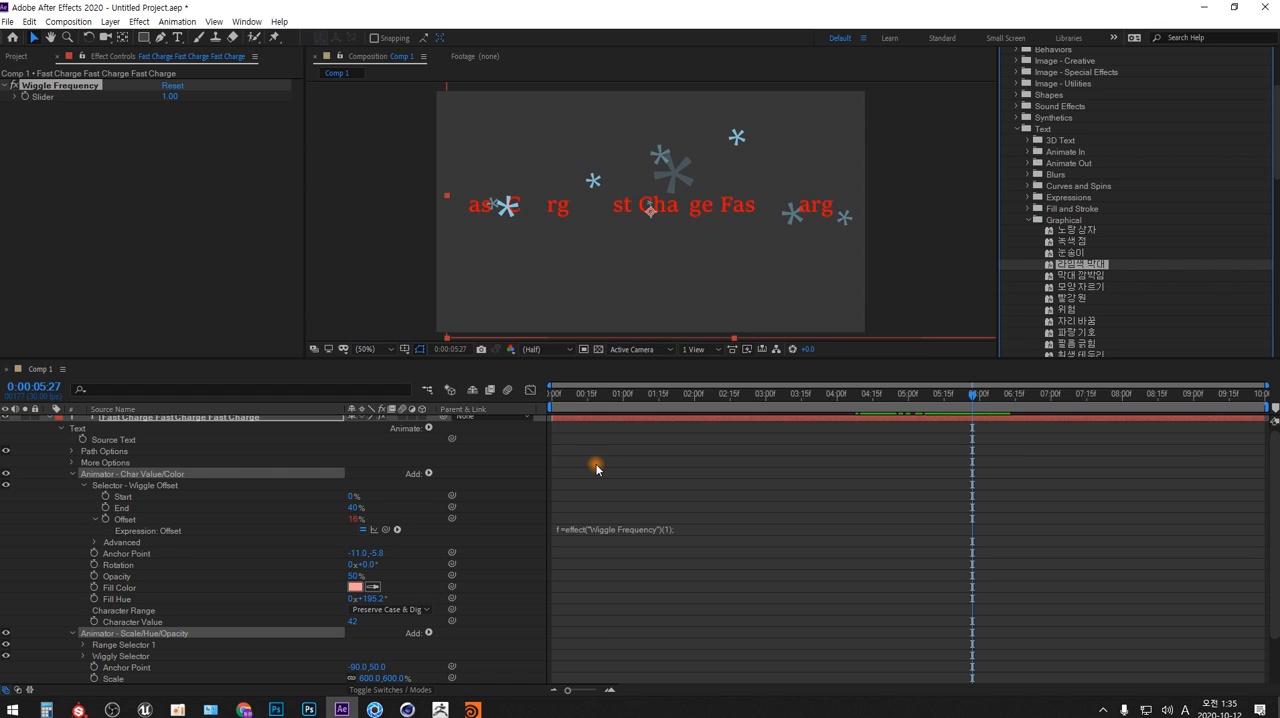
pyautogui.click(610, 530)
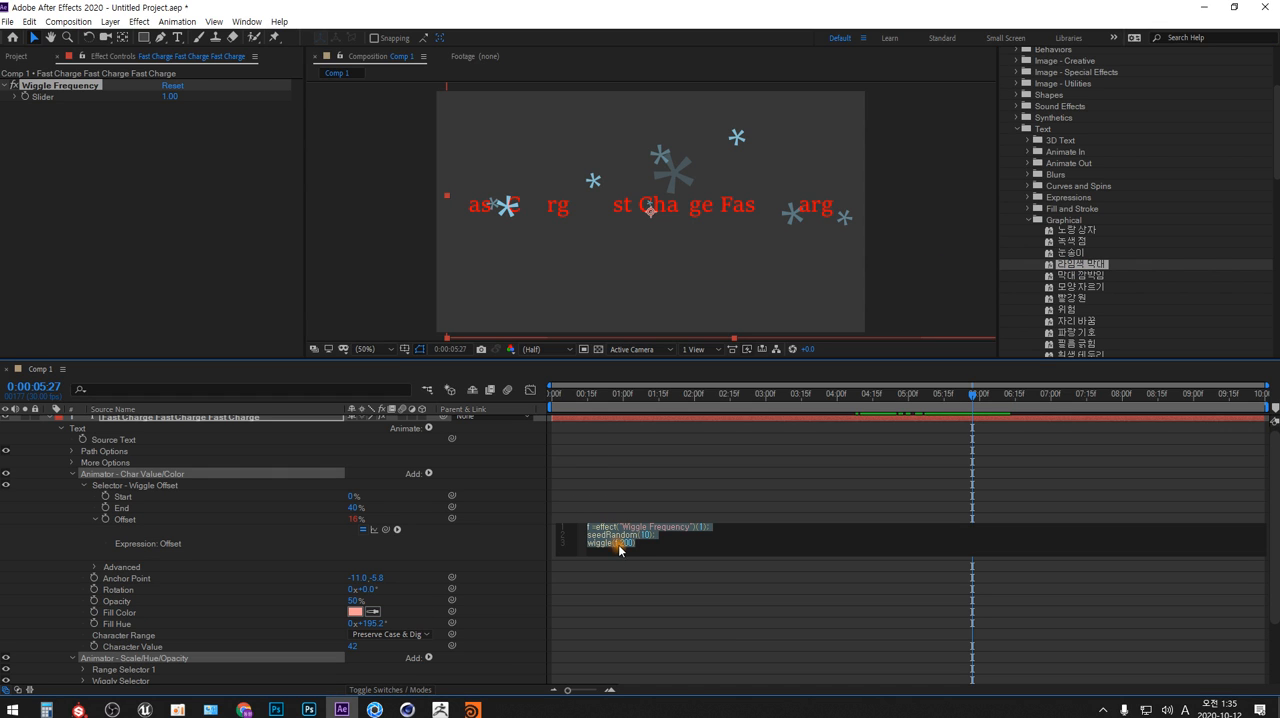
pyautogui.click(633, 551)
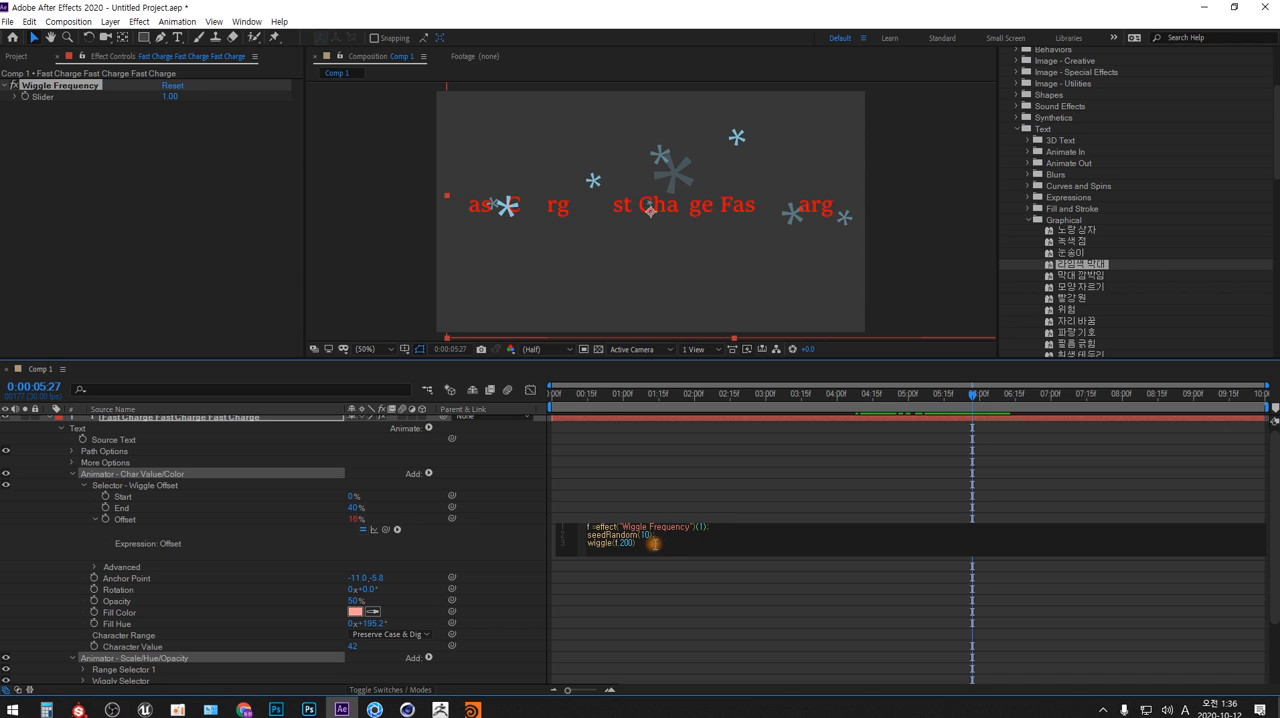
pyautogui.moveTo(653, 544); pyautogui.dragTo(581, 525)
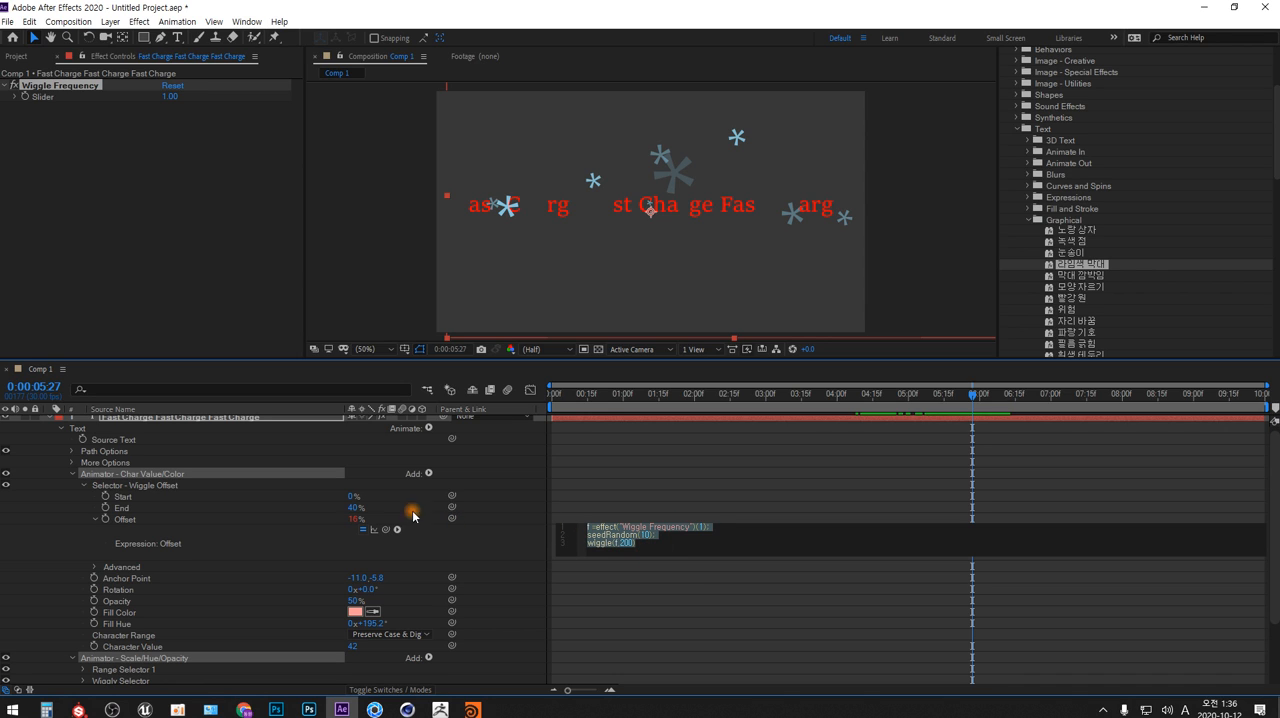
# Collapse both snowflake animators, select the "Fast Charge" text layer, and collapse the Graphical preset folder
pyautogui.click(73, 474)
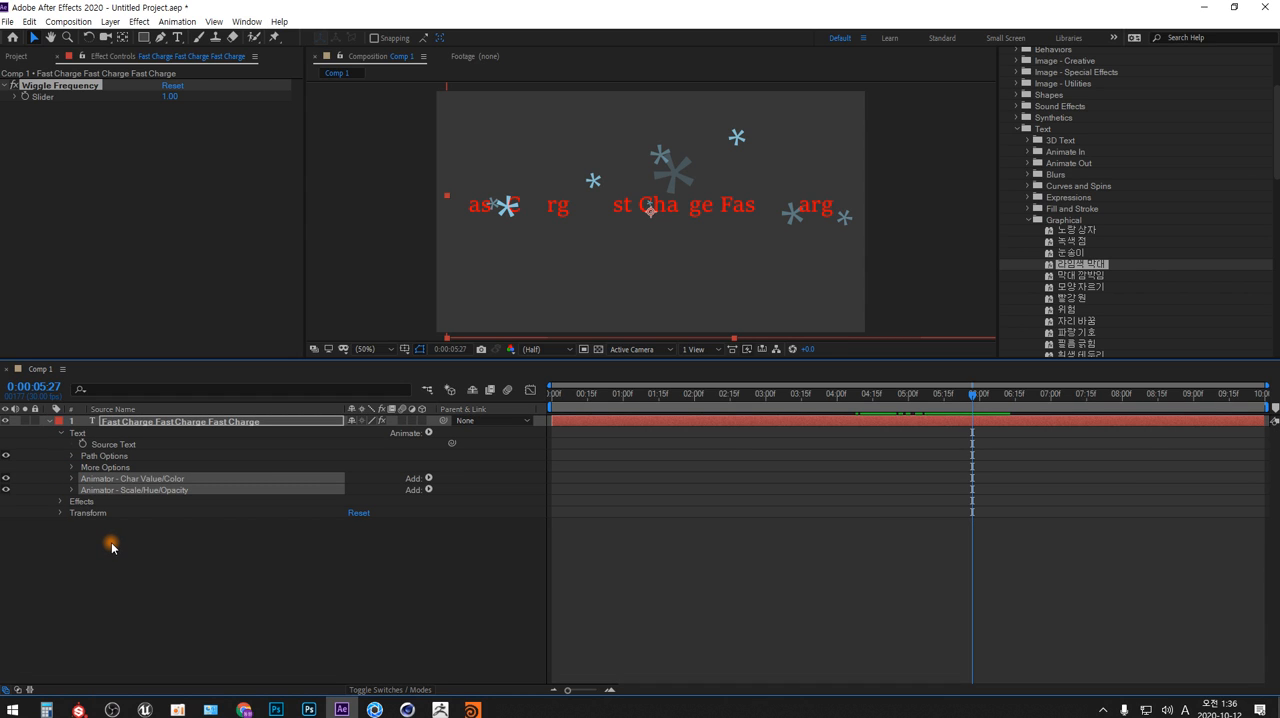
pyautogui.click(177, 575)
pyautogui.click(147, 421)
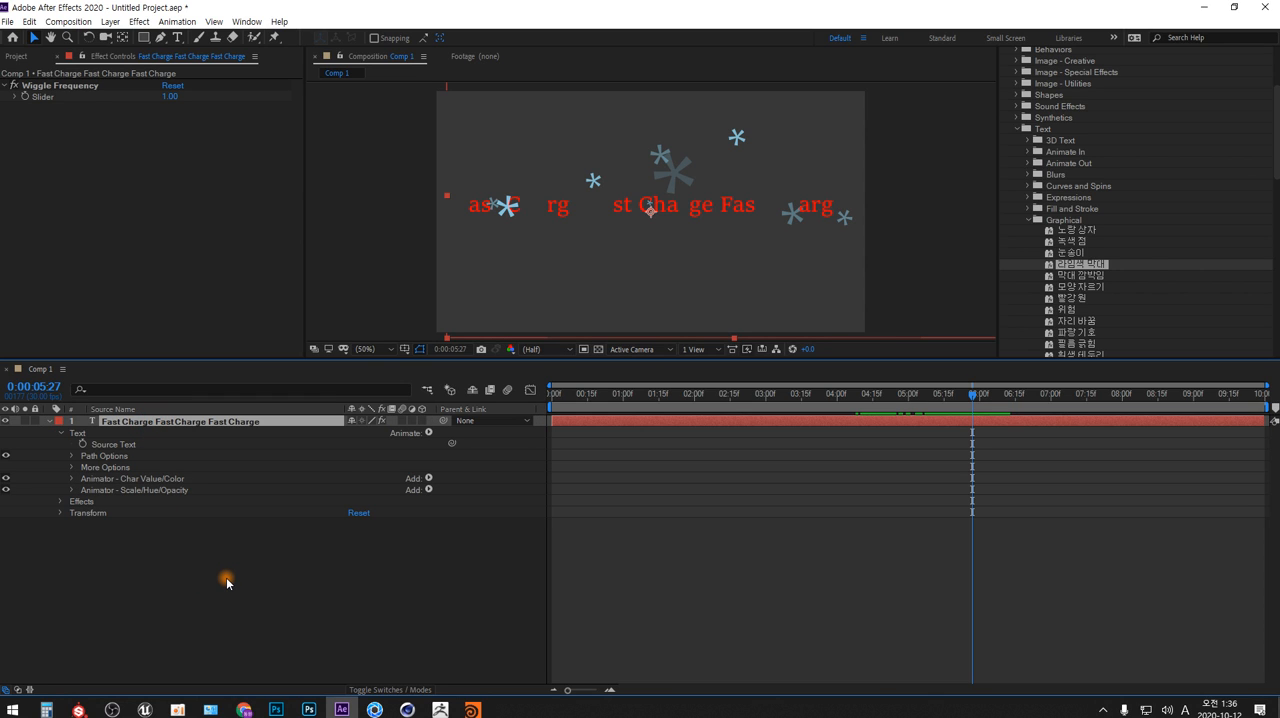
pyautogui.click(1028, 220)
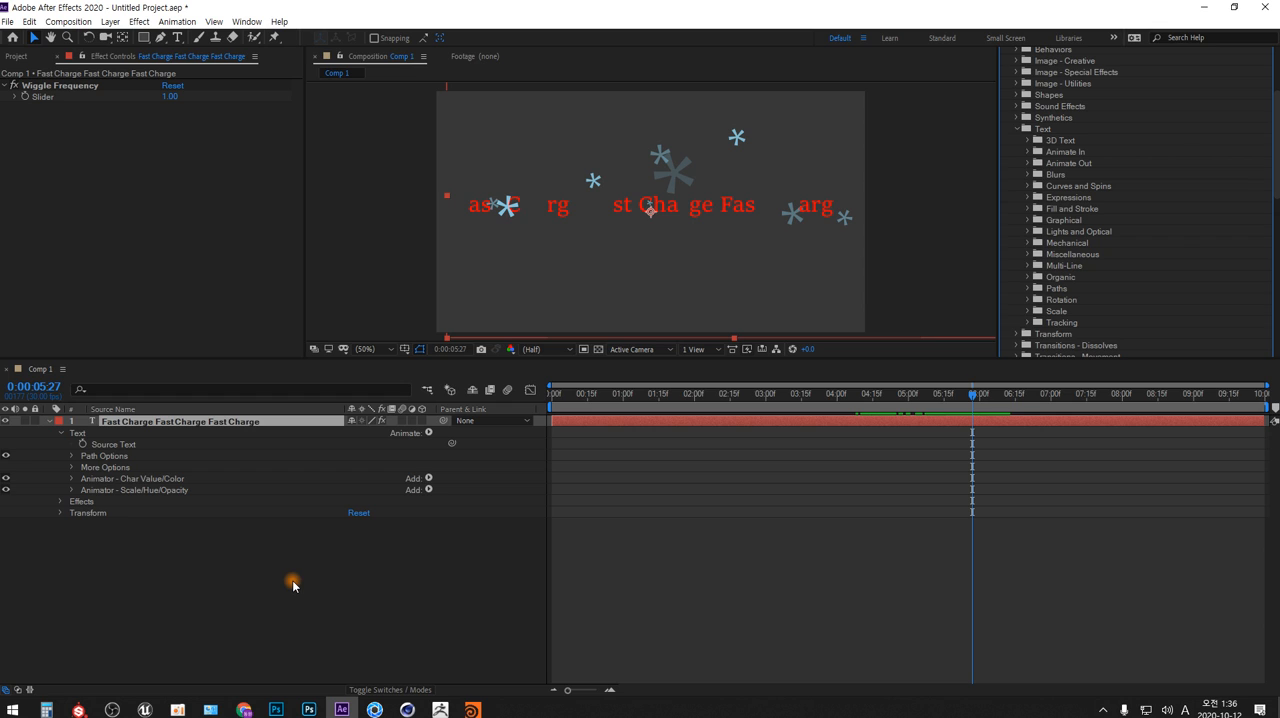
# Expand the Scale/Hue/Opacity and Char Value/Color animators again and reopen the wiggle expression on Offset
pyautogui.click(100, 478)
pyautogui.click(103, 490)
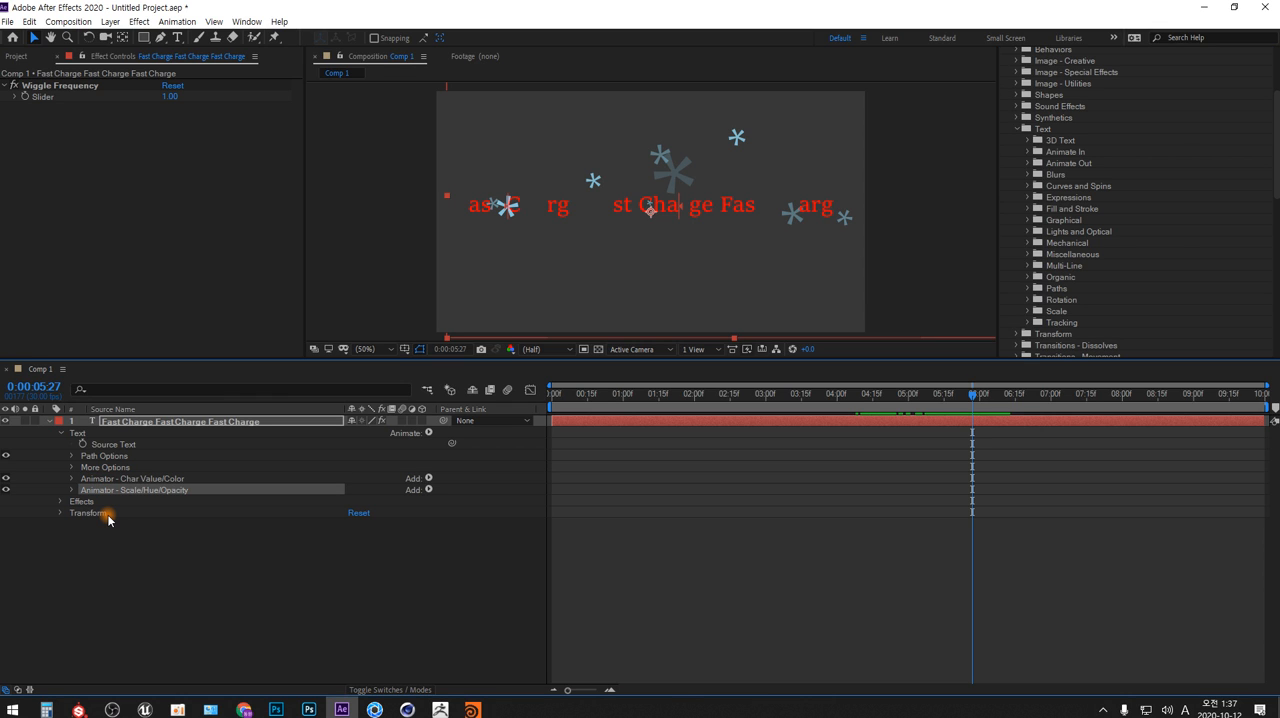
pyautogui.click(72, 490)
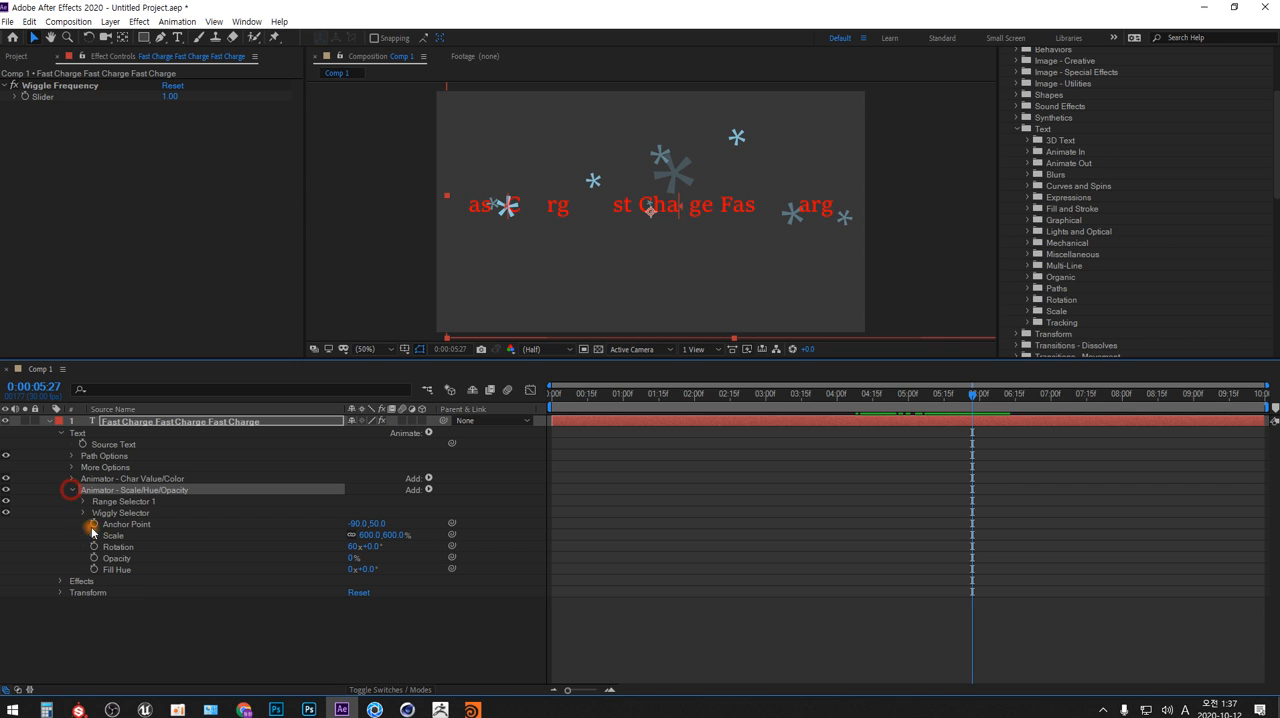
pyautogui.click(72, 478)
pyautogui.click(125, 524)
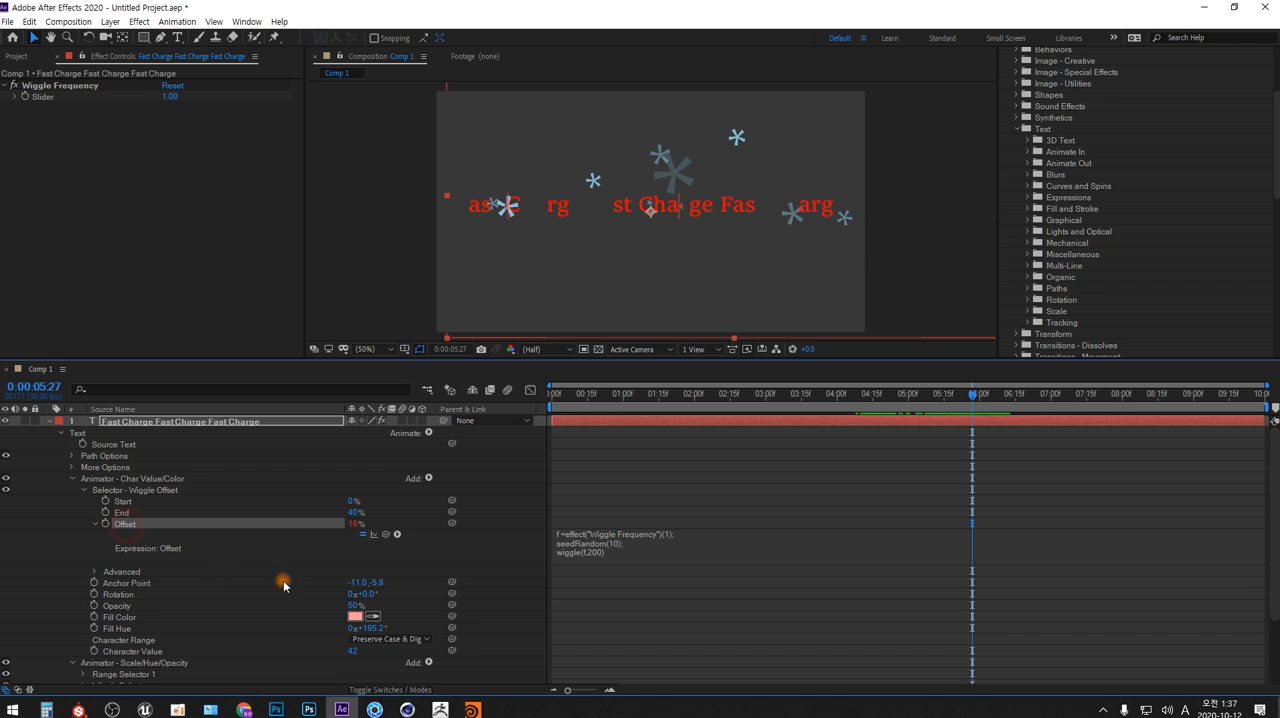
pyautogui.click(580, 548)
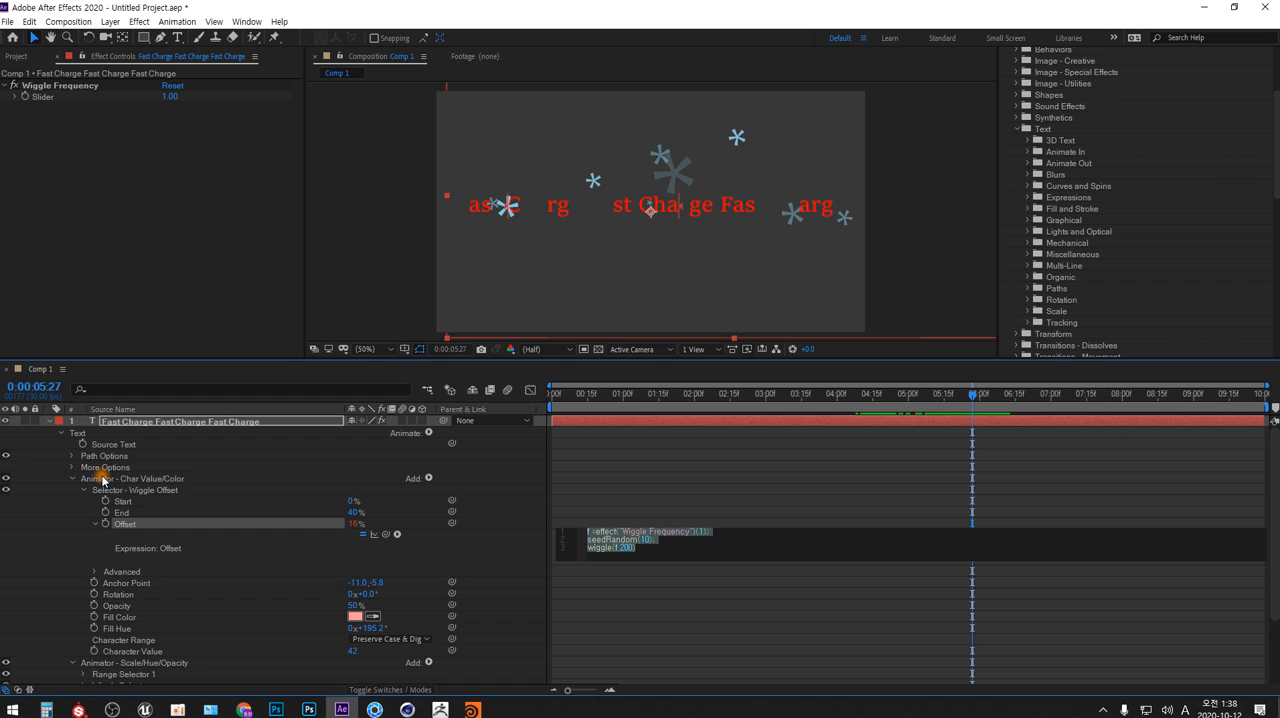
# Collapse the Text properties and the whole "Fast Charge" text layer in the timeline, and deselect the layer
pyautogui.click(62, 433)
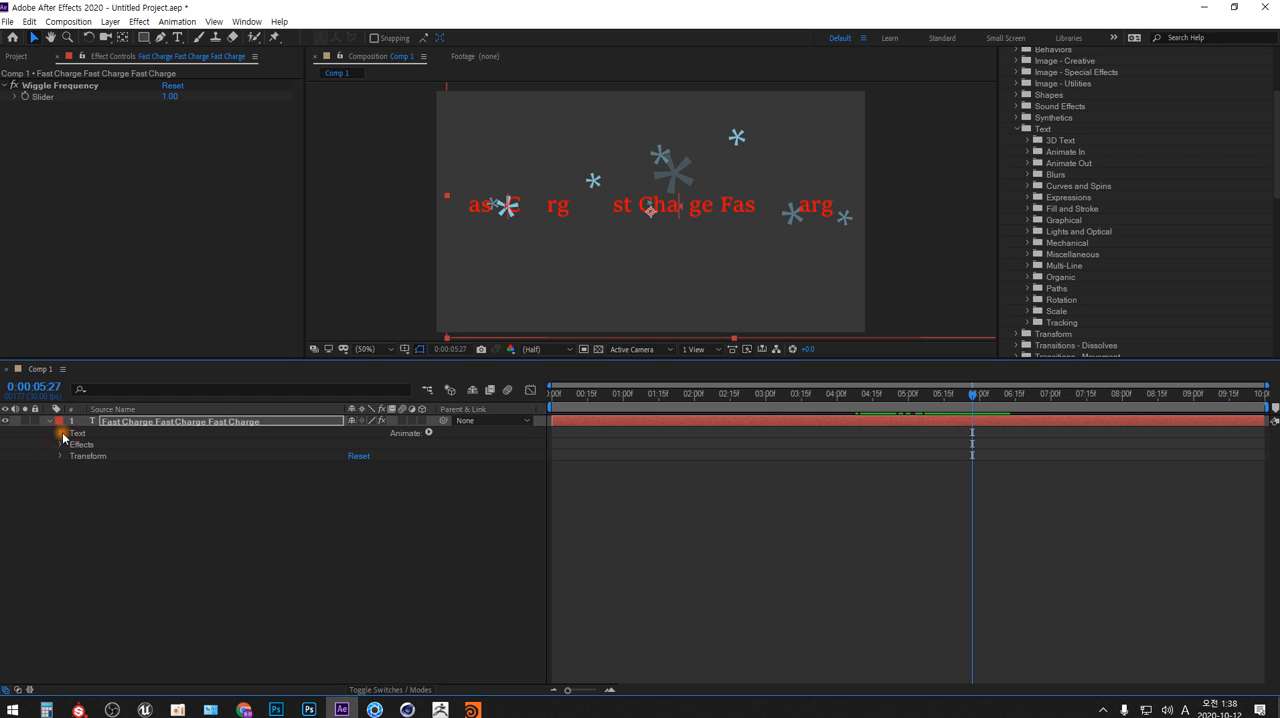
pyautogui.click(49, 421)
pyautogui.click(124, 487)
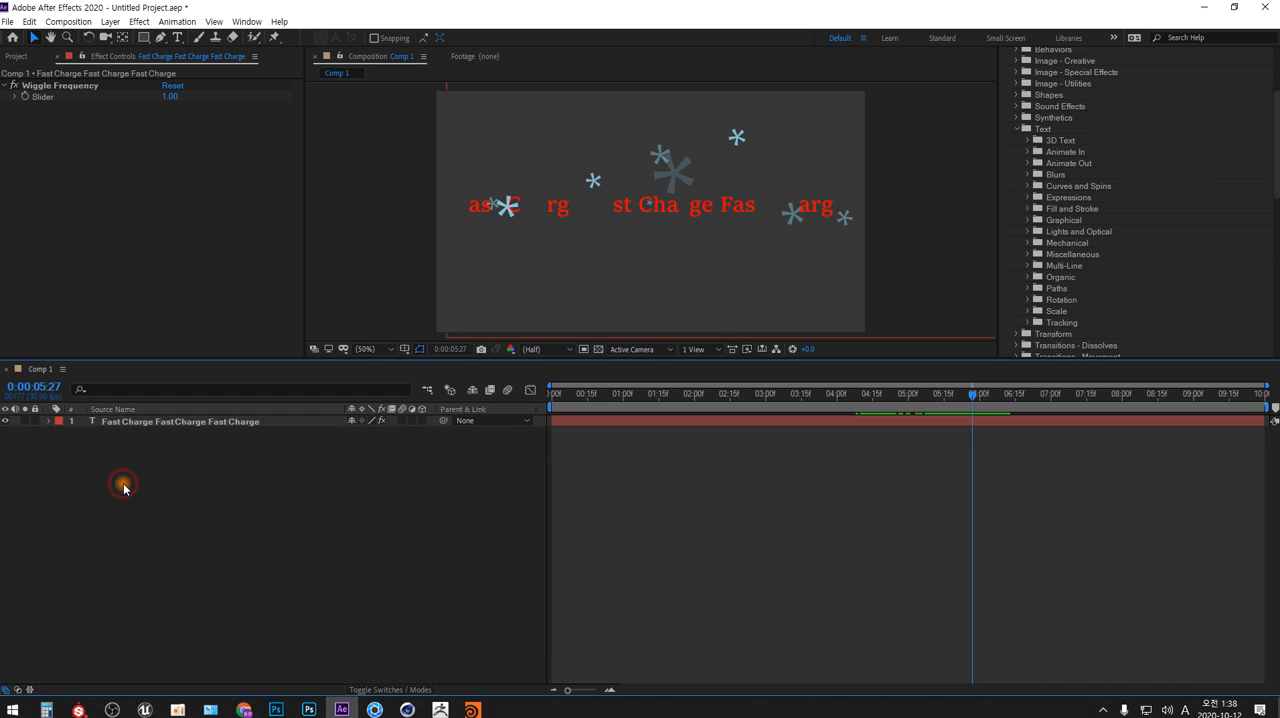